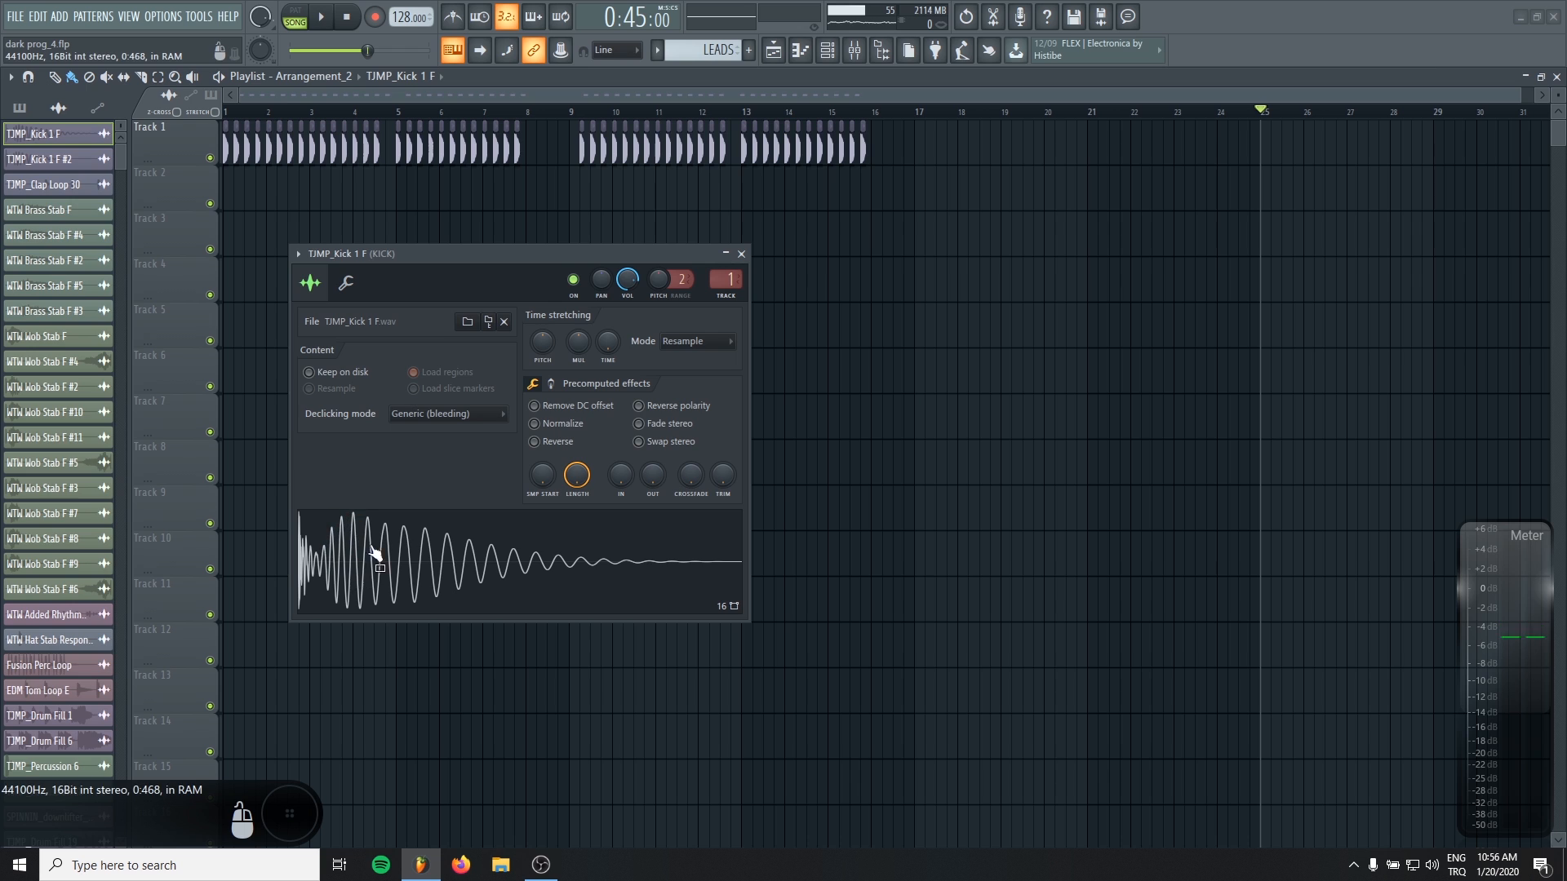
Step: Audition the kick sample, review the FabFilter Pro-Q 3 on its KICK mixer track, and play the kick pattern
{"action": "left_click", "coordinate": [540, 559]}
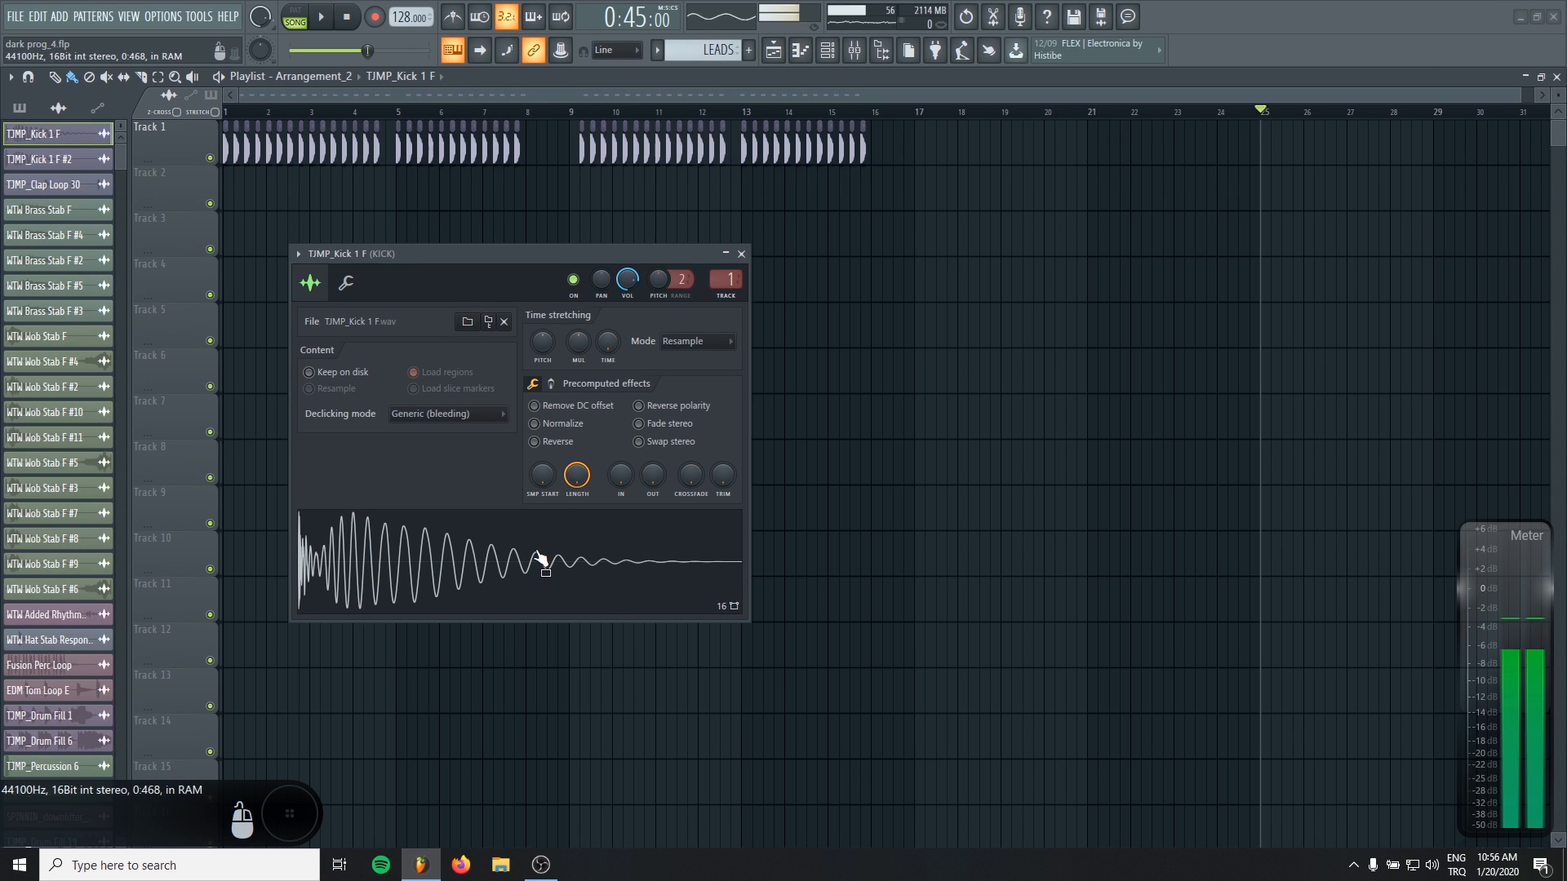
{"action": "double_click", "coordinate": [712, 278]}
{"action": "left_click", "coordinate": [742, 254]}
{"action": "left_click", "coordinate": [290, 422]}
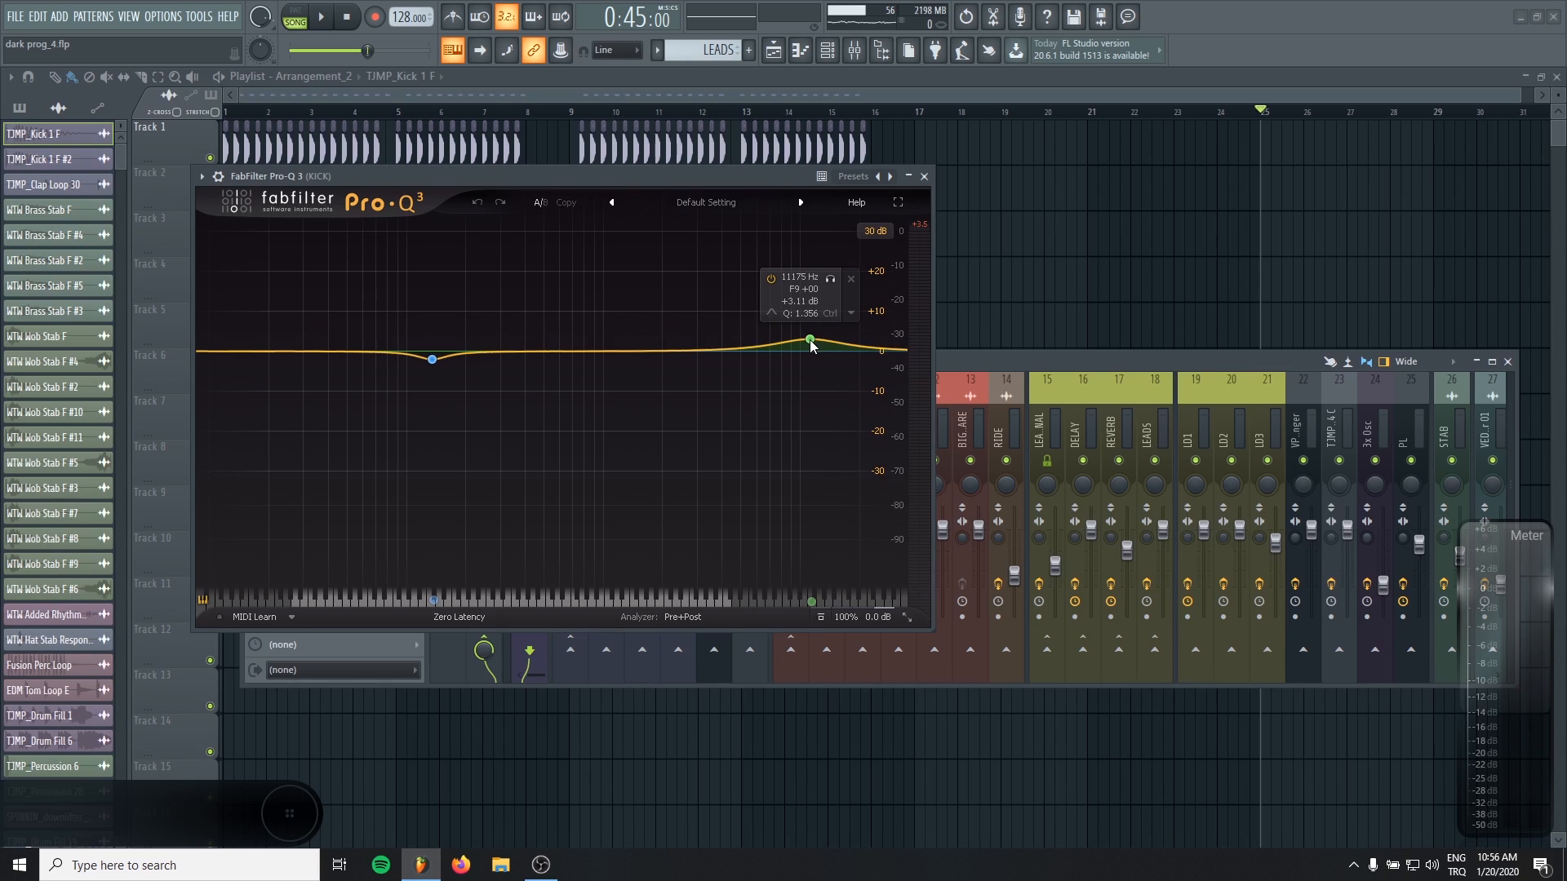
{"action": "mouse_move", "coordinate": [454, 371]}
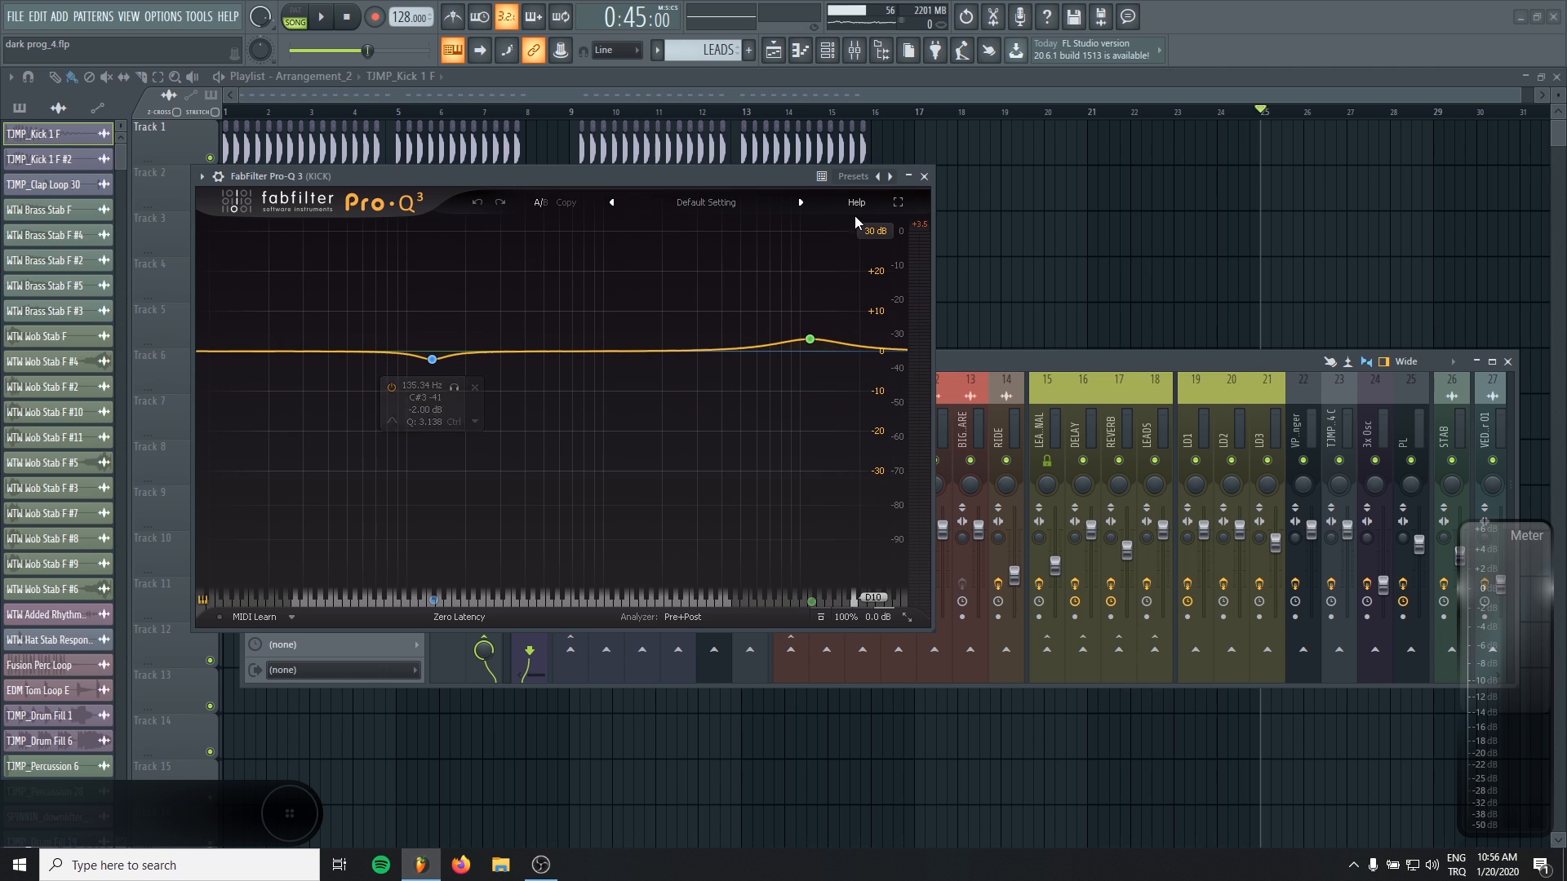
{"action": "left_click", "coordinate": [924, 177]}
{"action": "key", "text": "F9"}
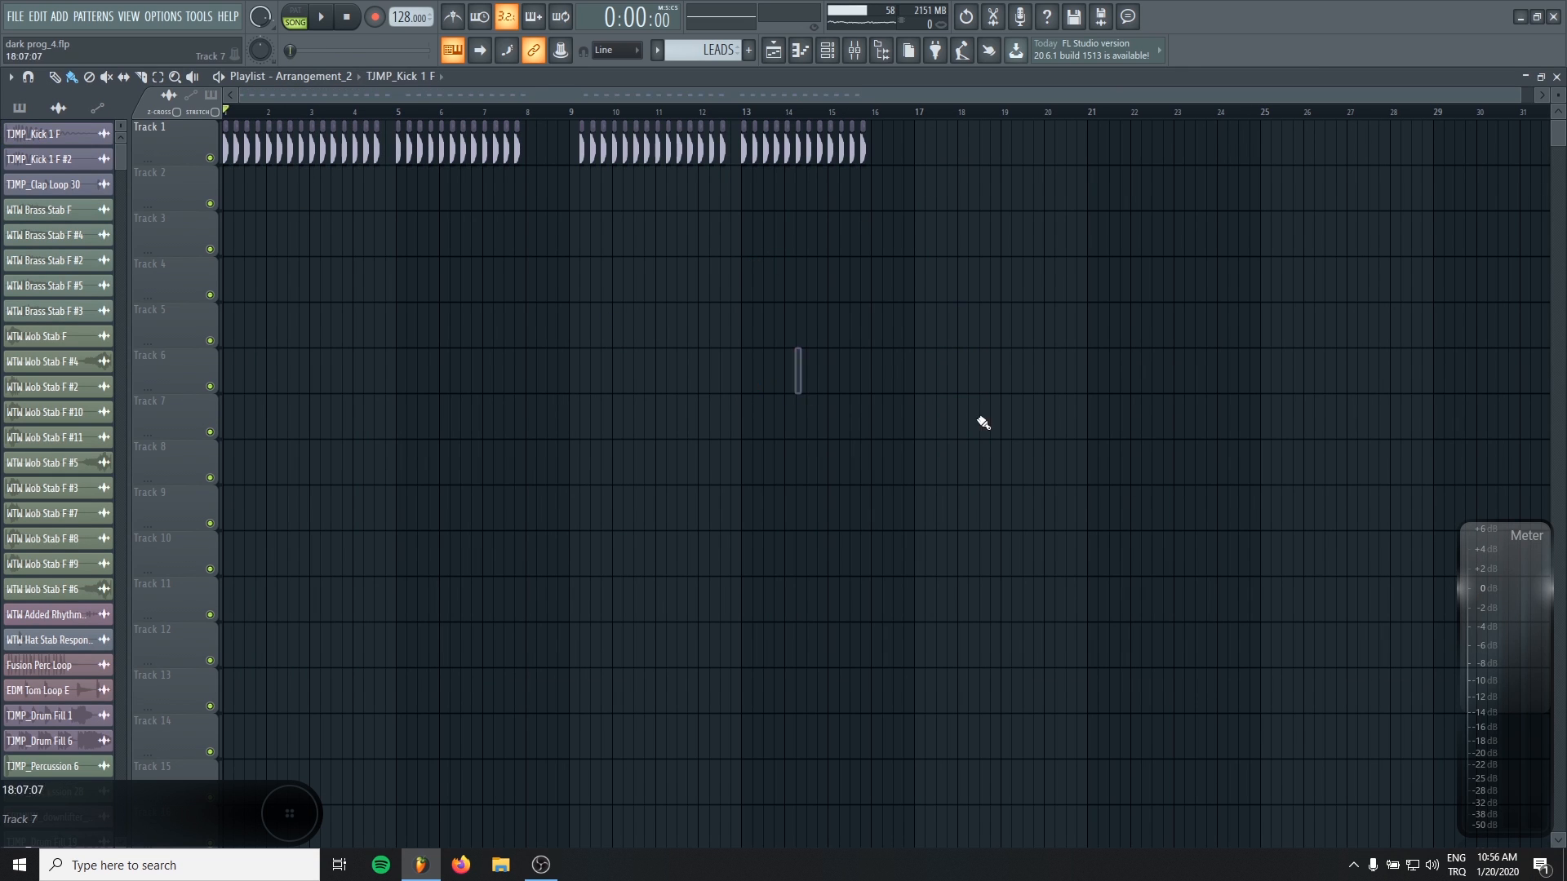
{"action": "key", "text": "space"}
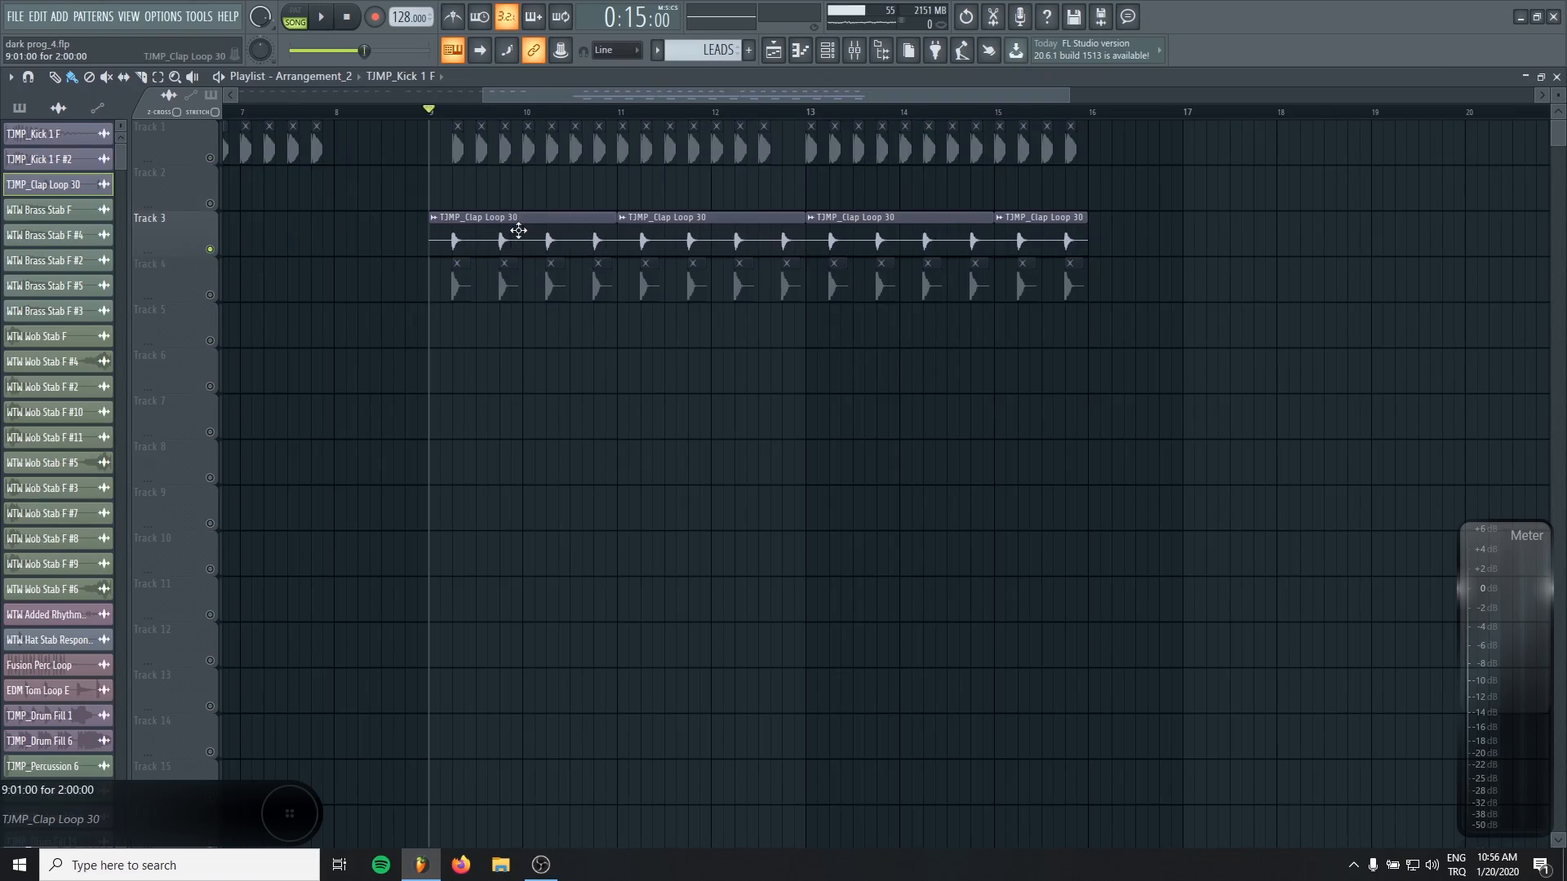
Step: Audition the clap loop on Track 3 and the clap hits on Track 4 separately, and enable both tracks together
{"action": "key", "text": "space"}
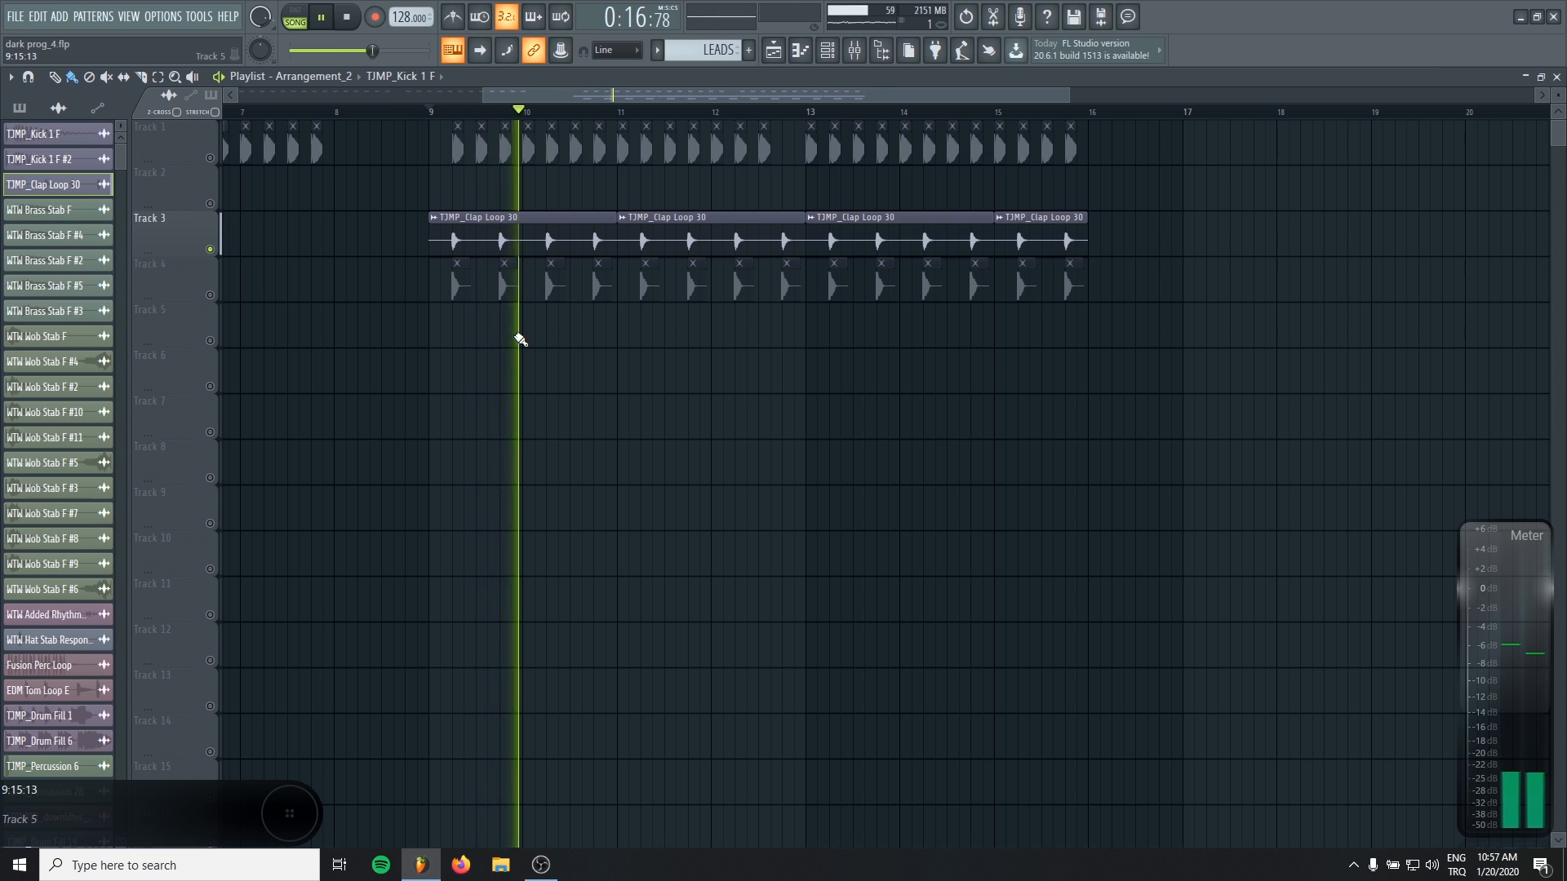
{"action": "key", "text": "space"}
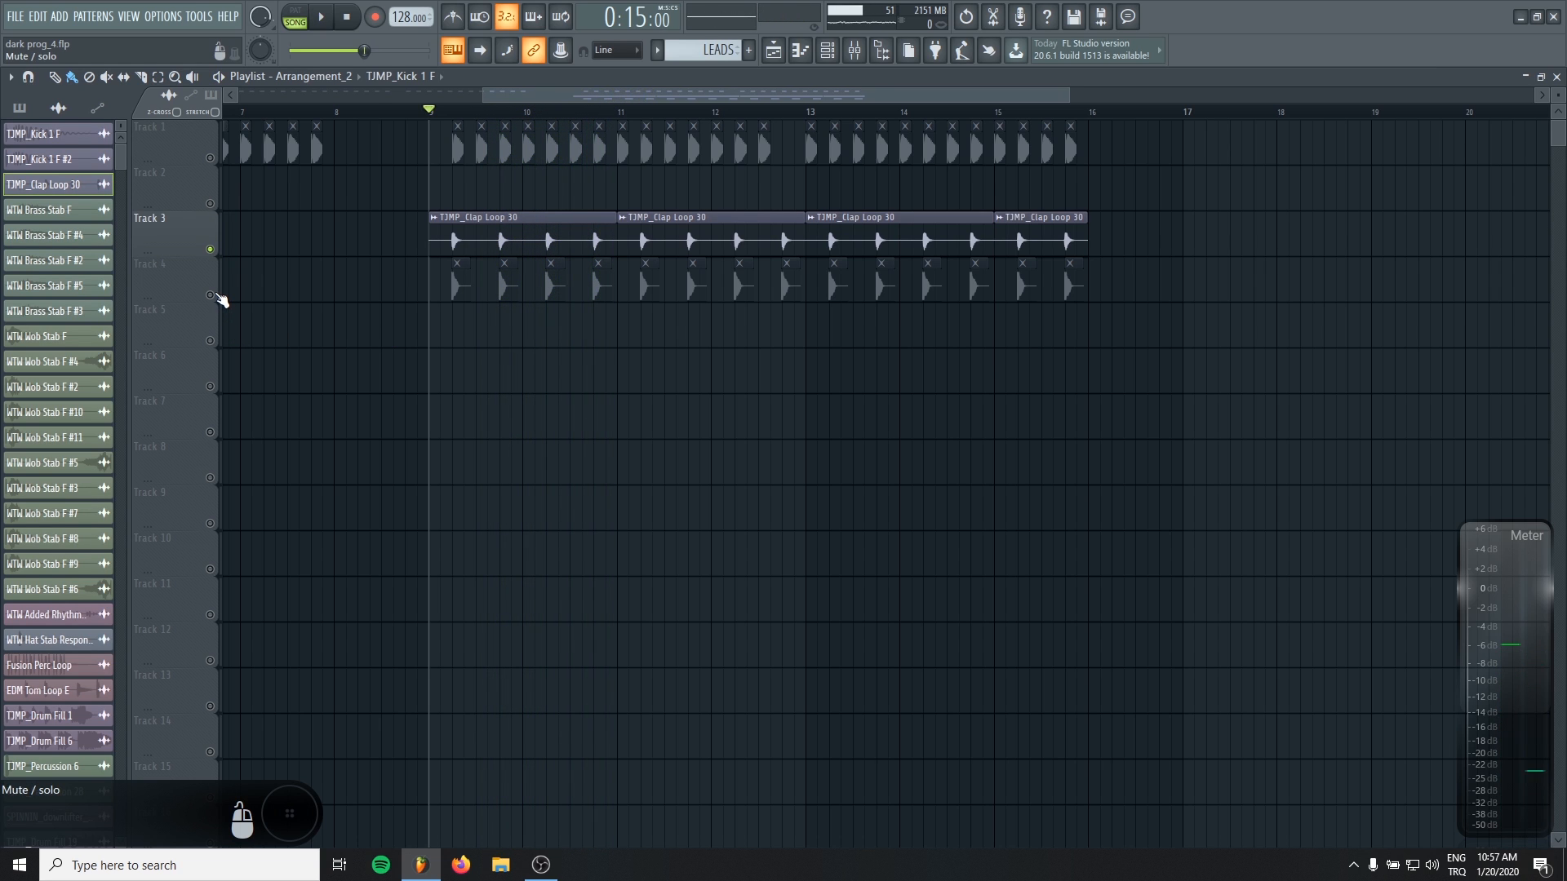
{"action": "right_click", "coordinate": [210, 295]}
{"action": "key", "text": "space"}
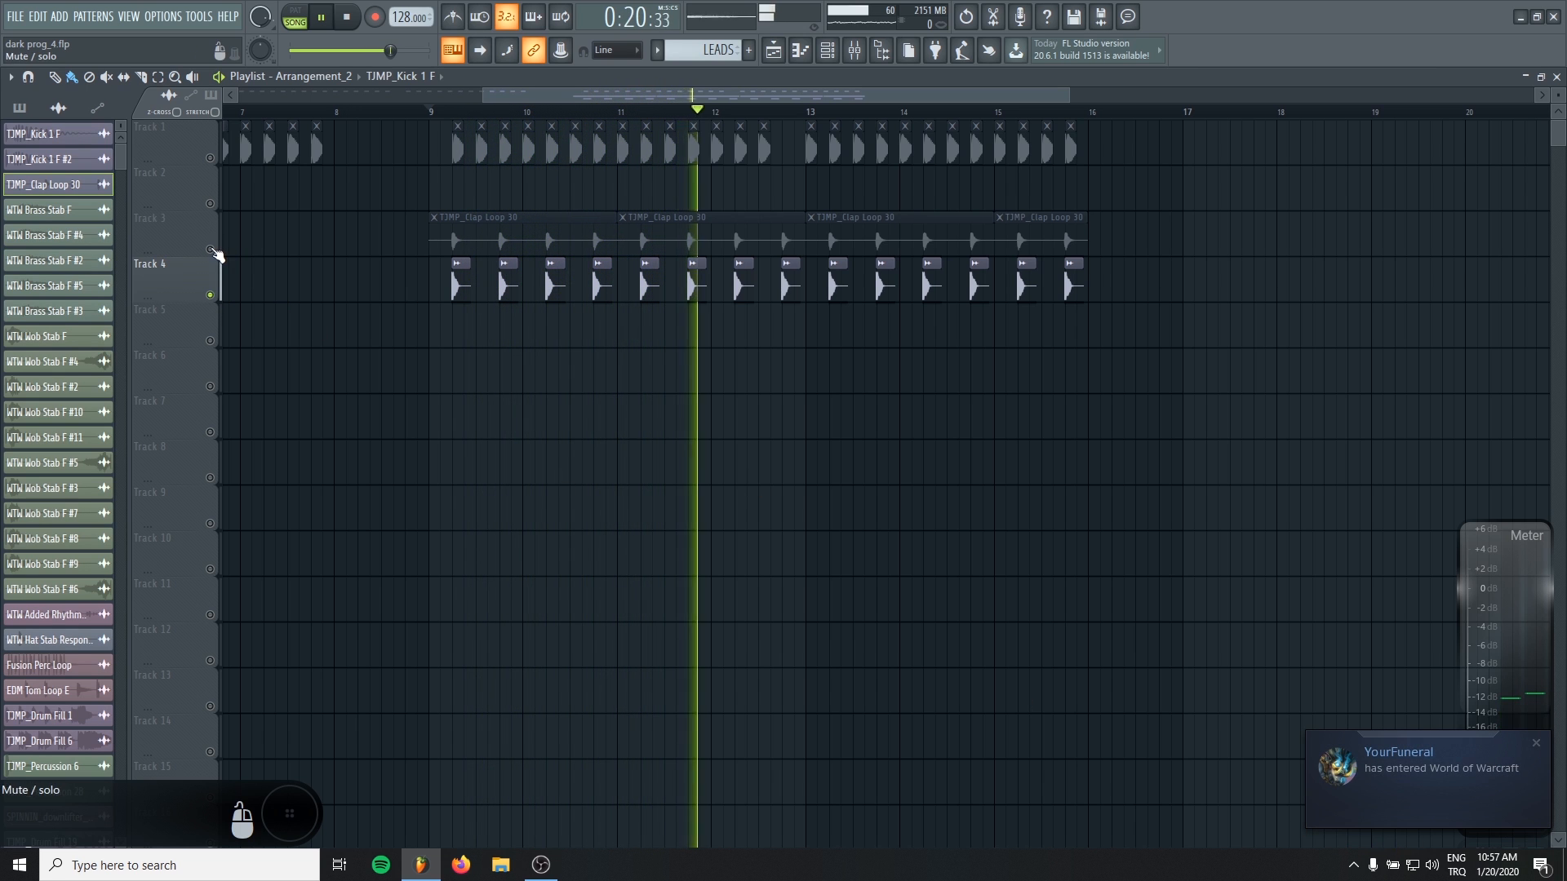
{"action": "key", "text": "space"}
{"action": "left_click", "coordinate": [214, 252]}
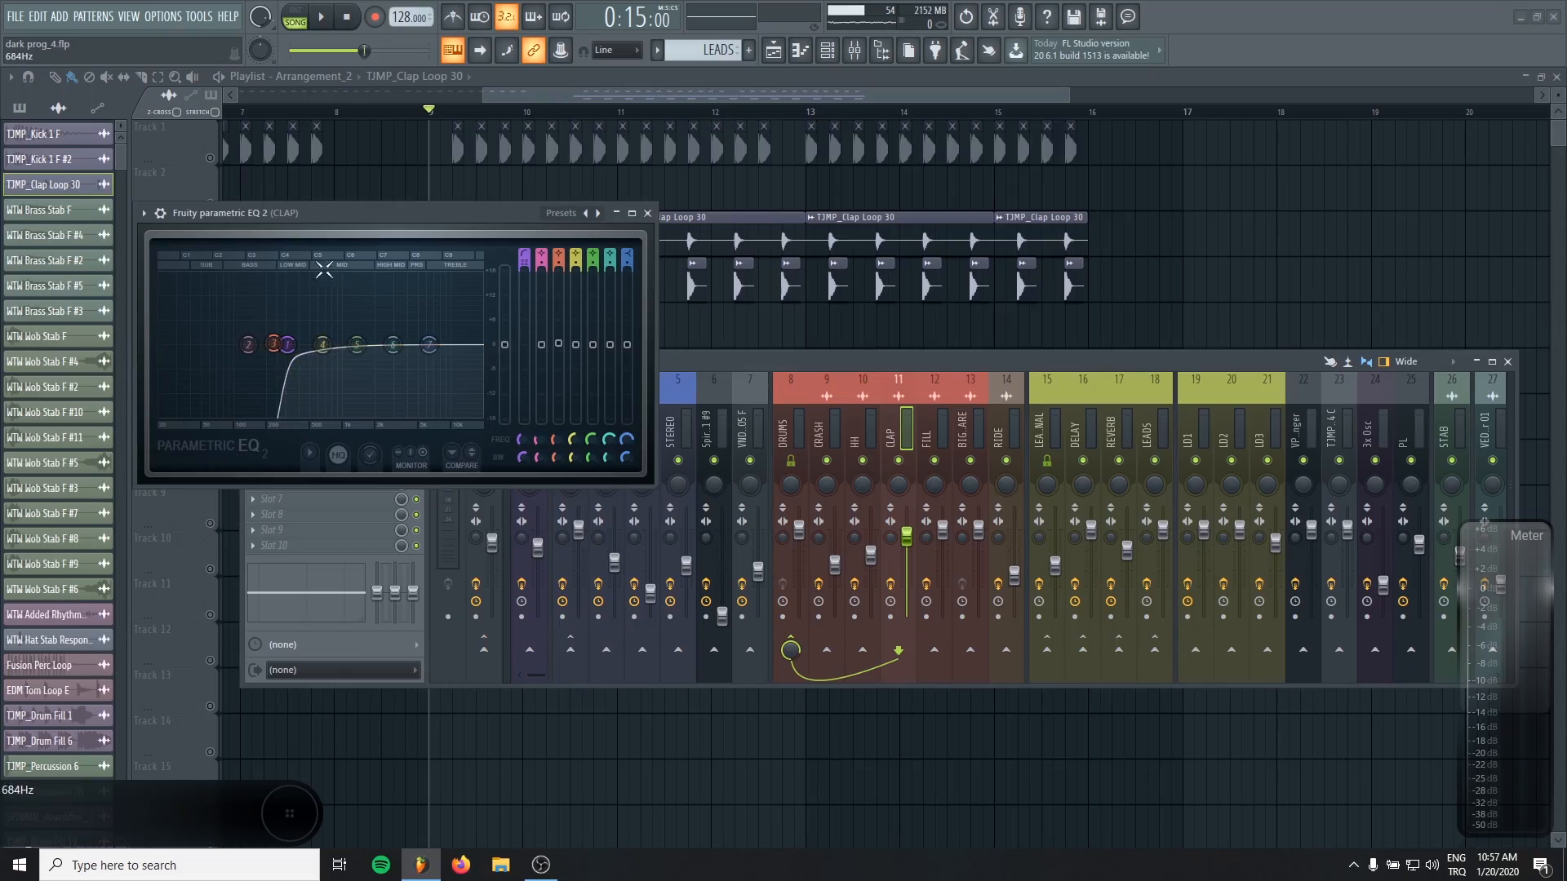
Step: Review the Fruity parametric EQ 2 curve on the CLAP mixer track and close the mixer
{"action": "left_click_drag", "start_coordinate": [327, 213], "coordinate": [590, 294]}
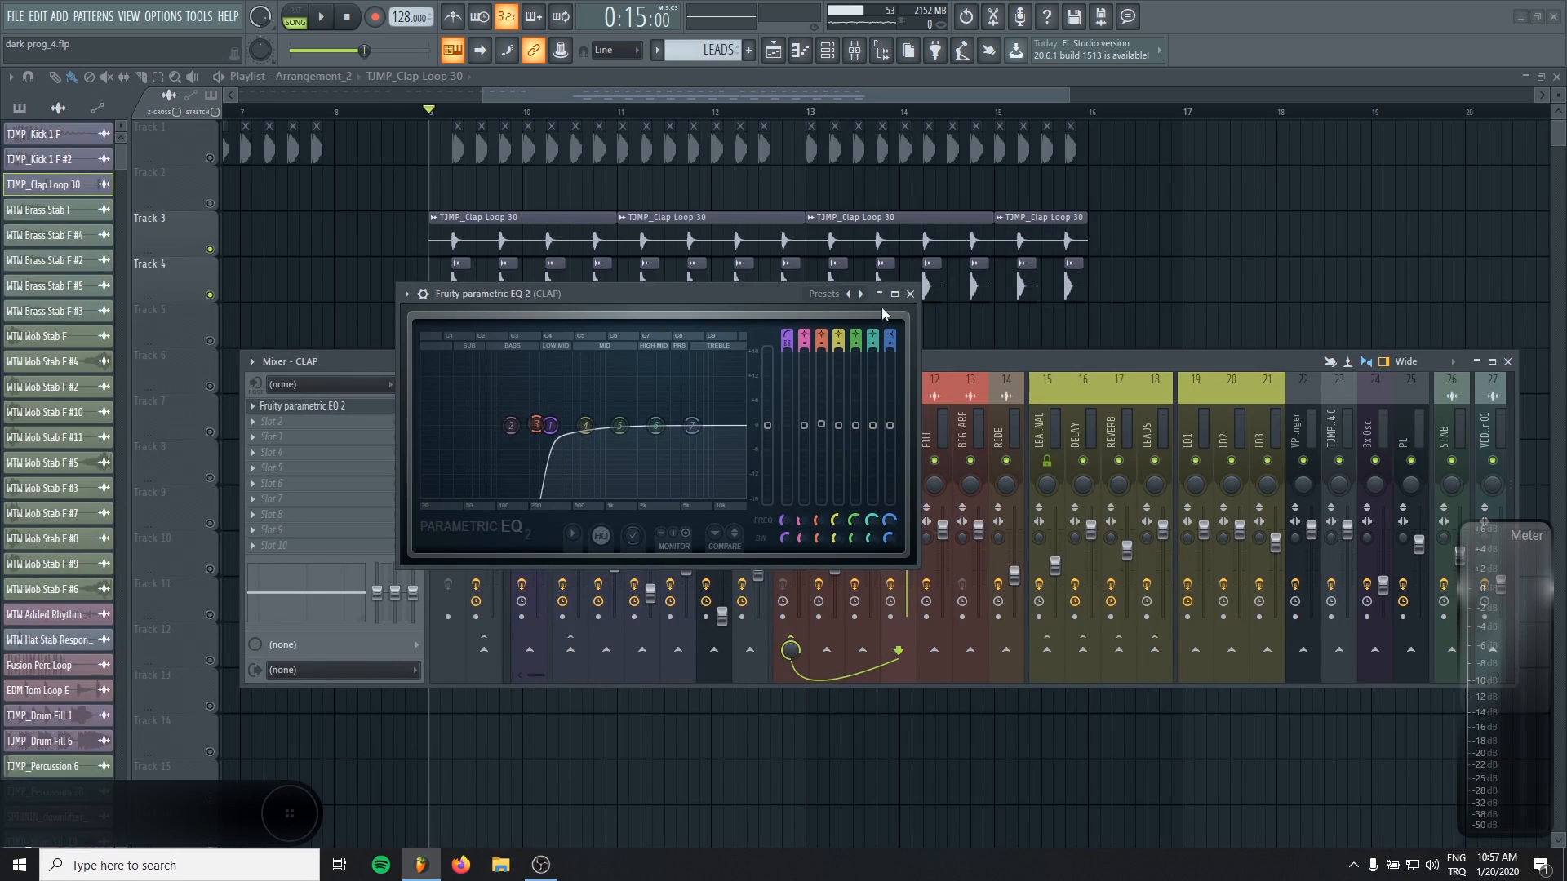
{"action": "left_click", "coordinate": [910, 294]}
{"action": "key", "text": "F9"}
Step: Unmute the kick on Track 1 and play it together with the claps
{"action": "left_click", "coordinate": [210, 158]}
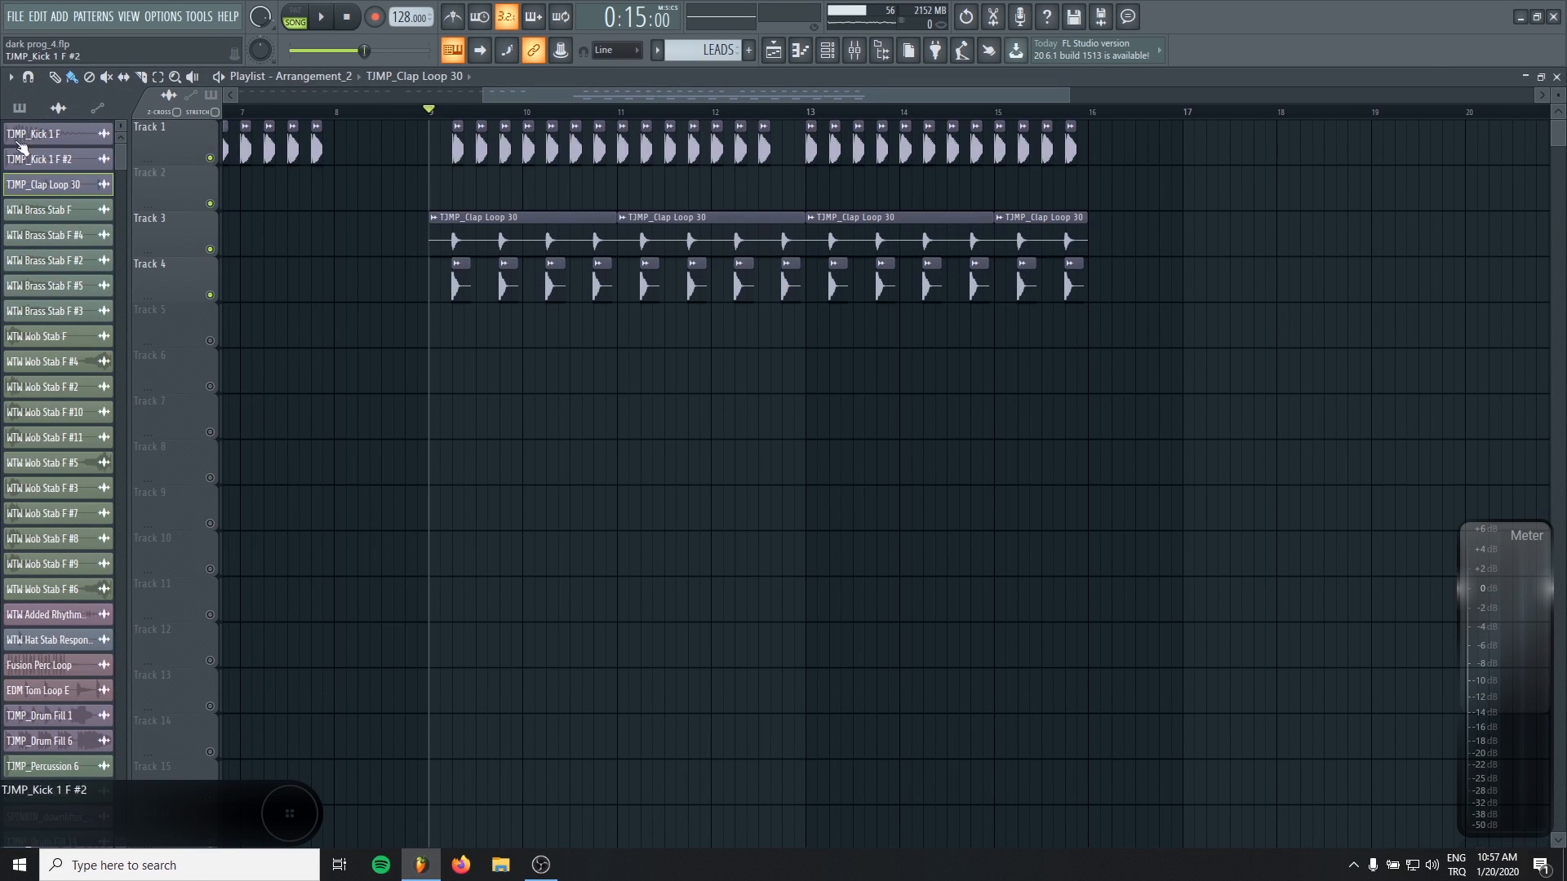
{"action": "key", "text": "space"}
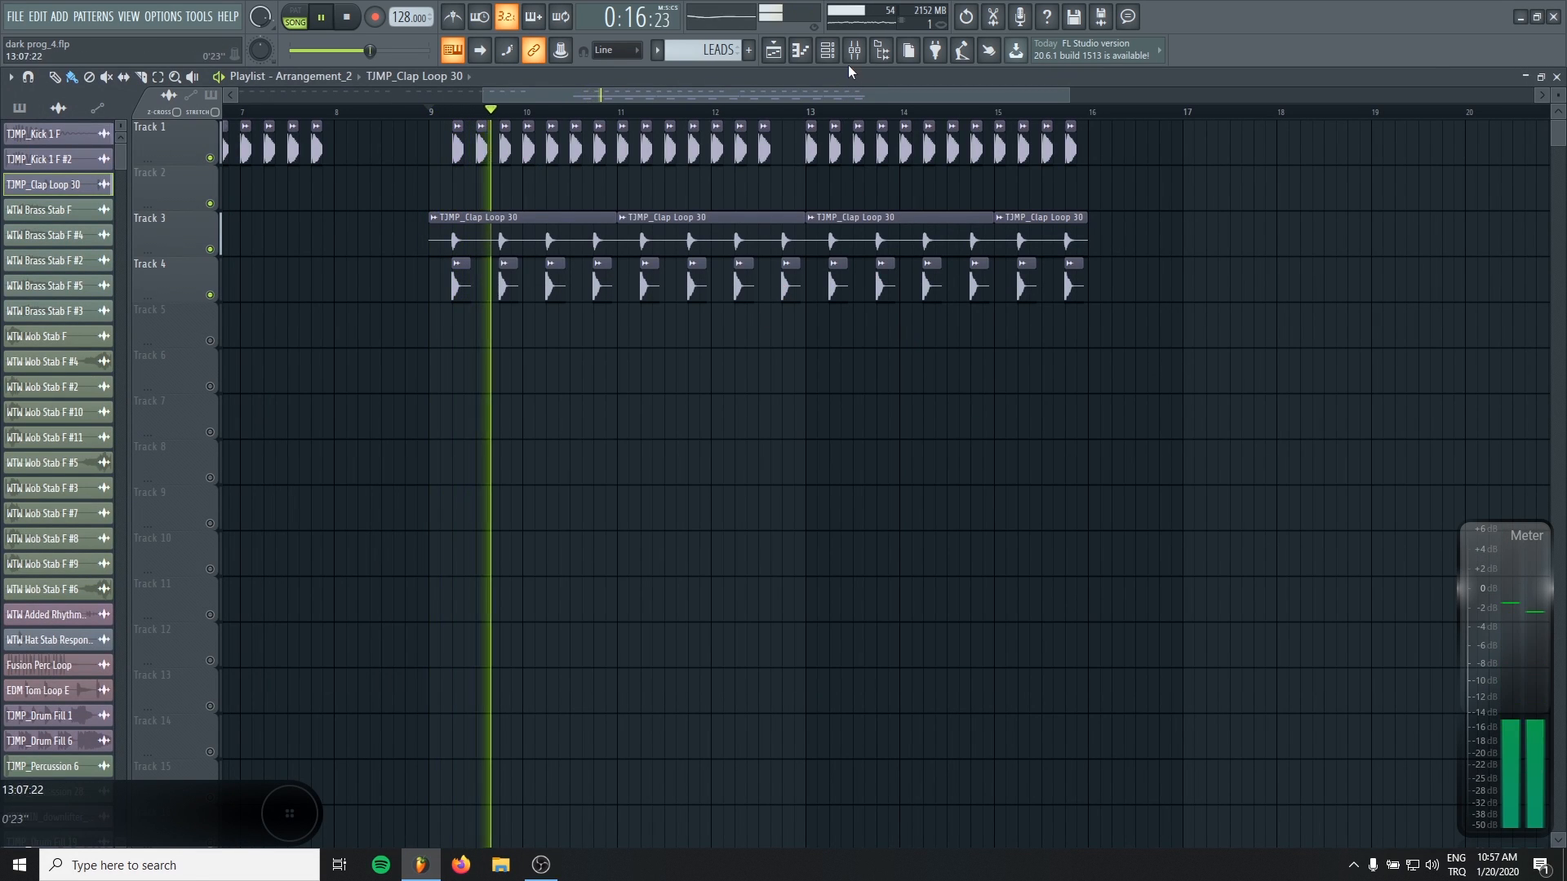
{"action": "scroll", "coordinate": [784, 357], "scroll_direction": "down", "scroll_amount": 3}
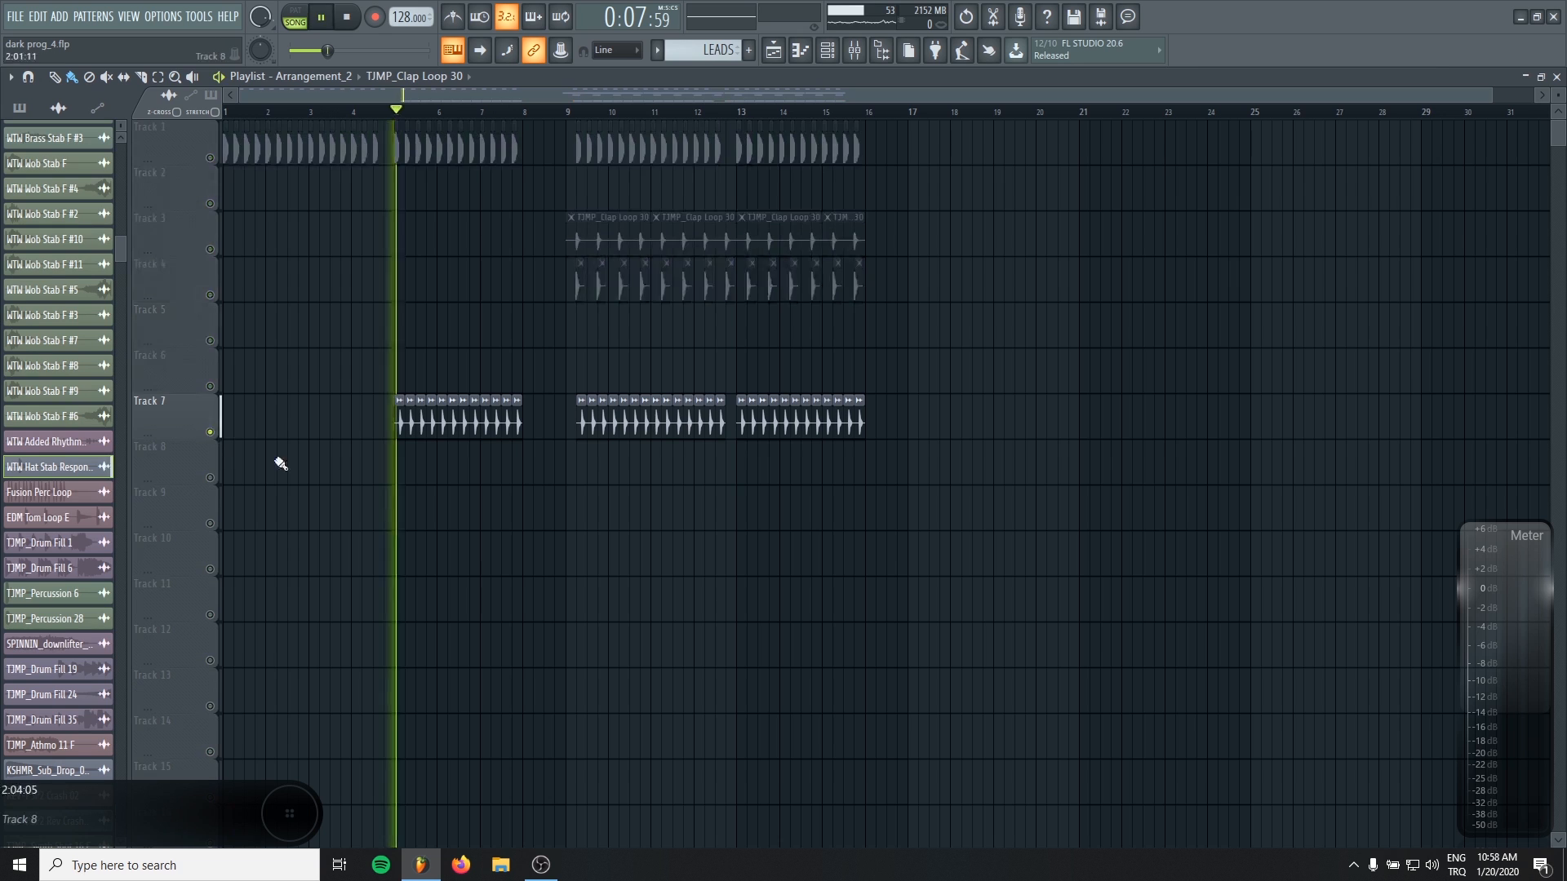
Step: Inspect the hat sample on Track 7 and open the Fruity parametric EQ 2 on its HH mixer track
{"action": "scroll", "coordinate": [432, 534], "scroll_direction": "up", "scroll_amount": 3}
{"action": "double_click", "coordinate": [448, 421]}
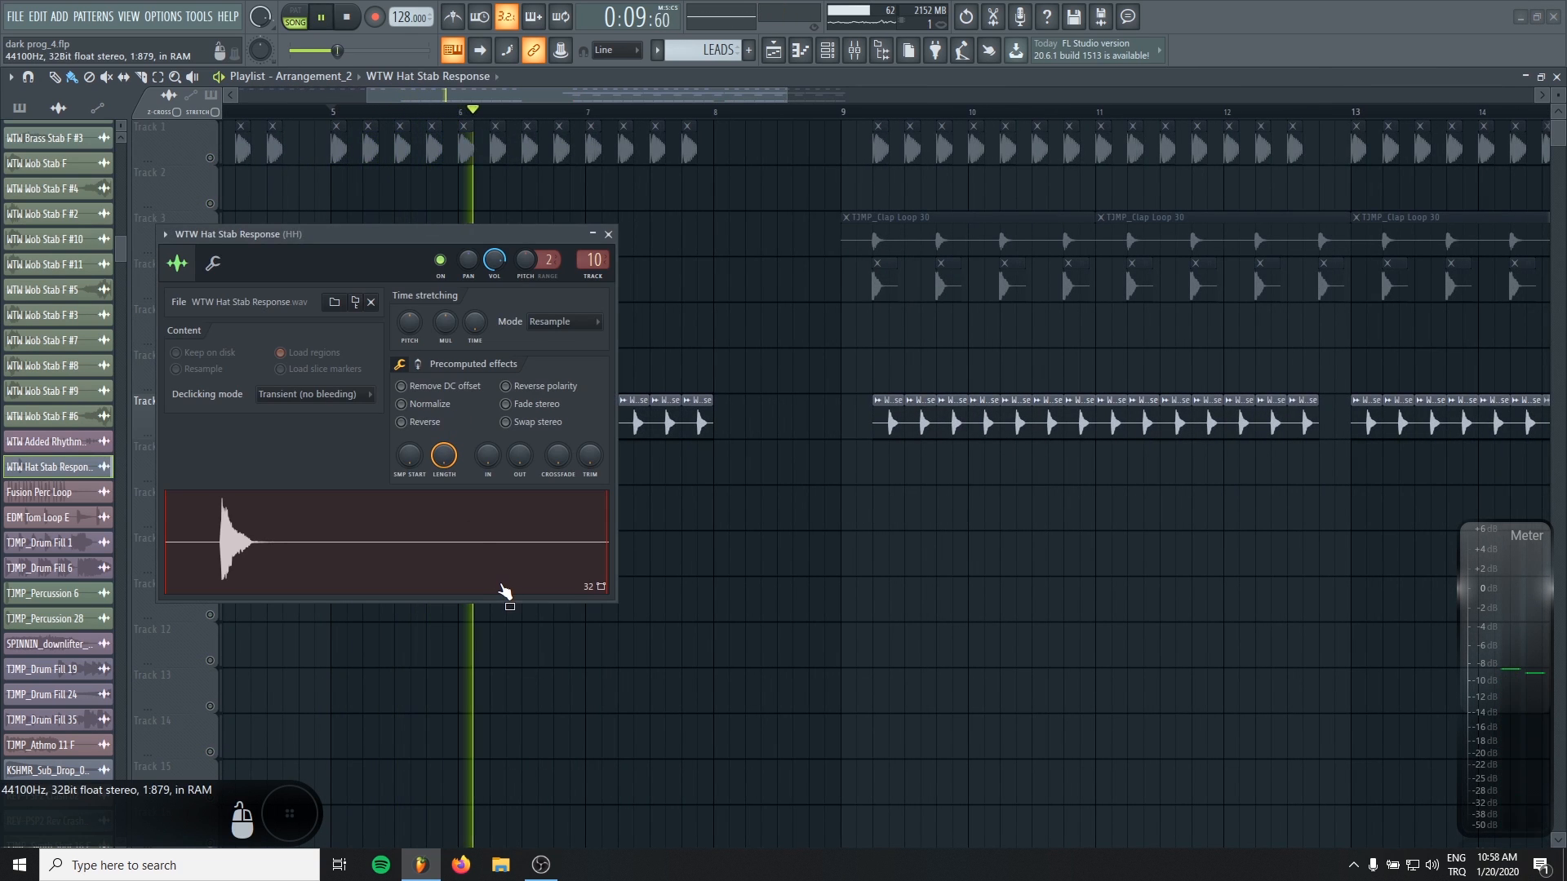
{"action": "left_click", "coordinate": [608, 280]}
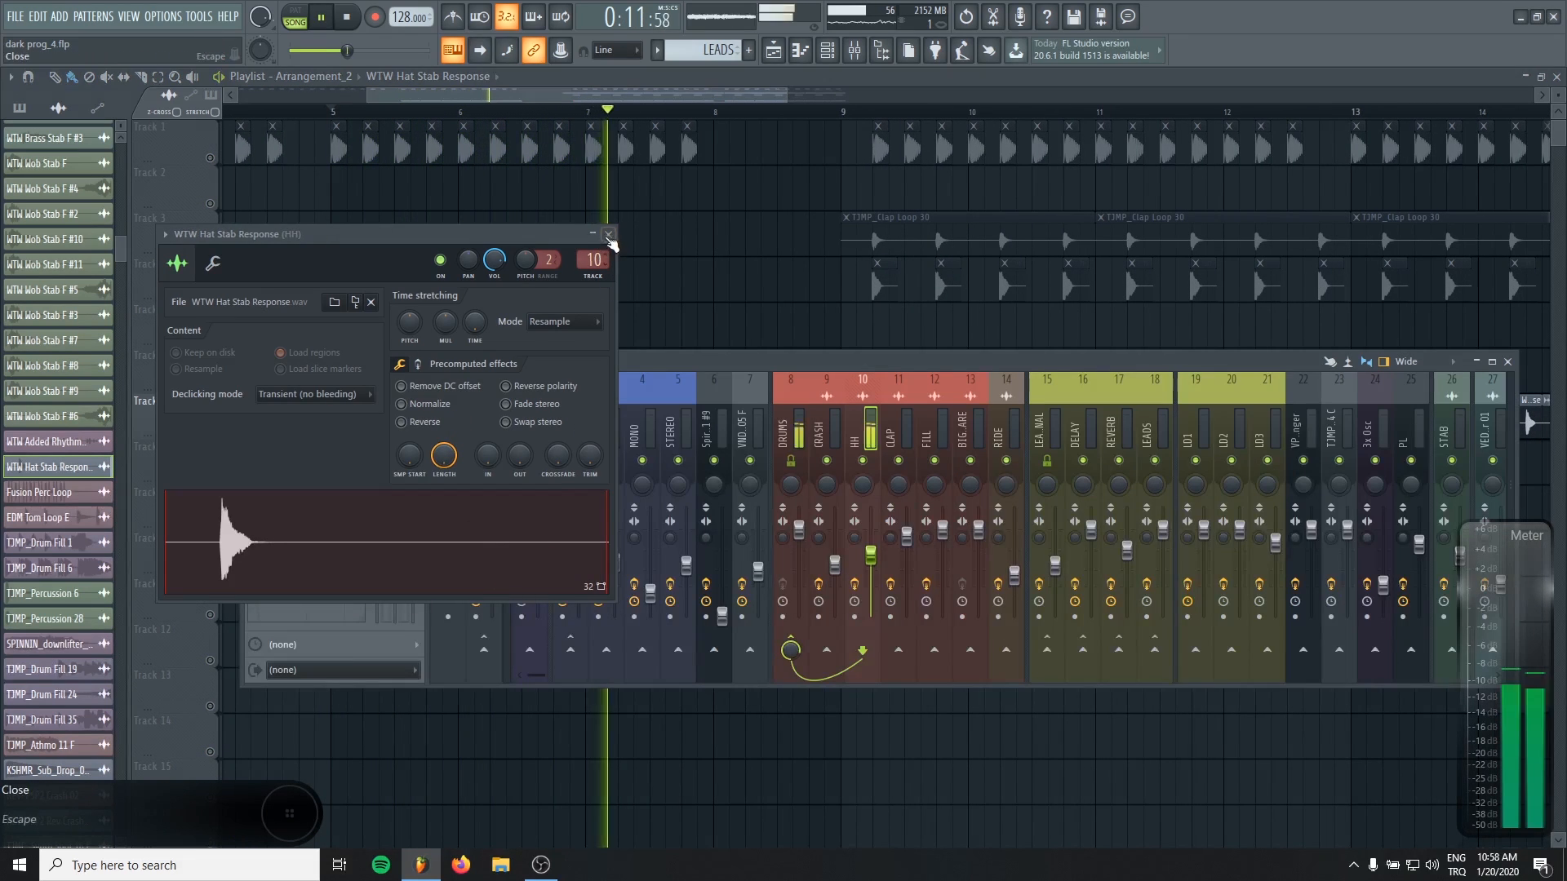
{"action": "left_click", "coordinate": [608, 234]}
{"action": "left_click", "coordinate": [302, 406]}
{"action": "key", "text": "space"}
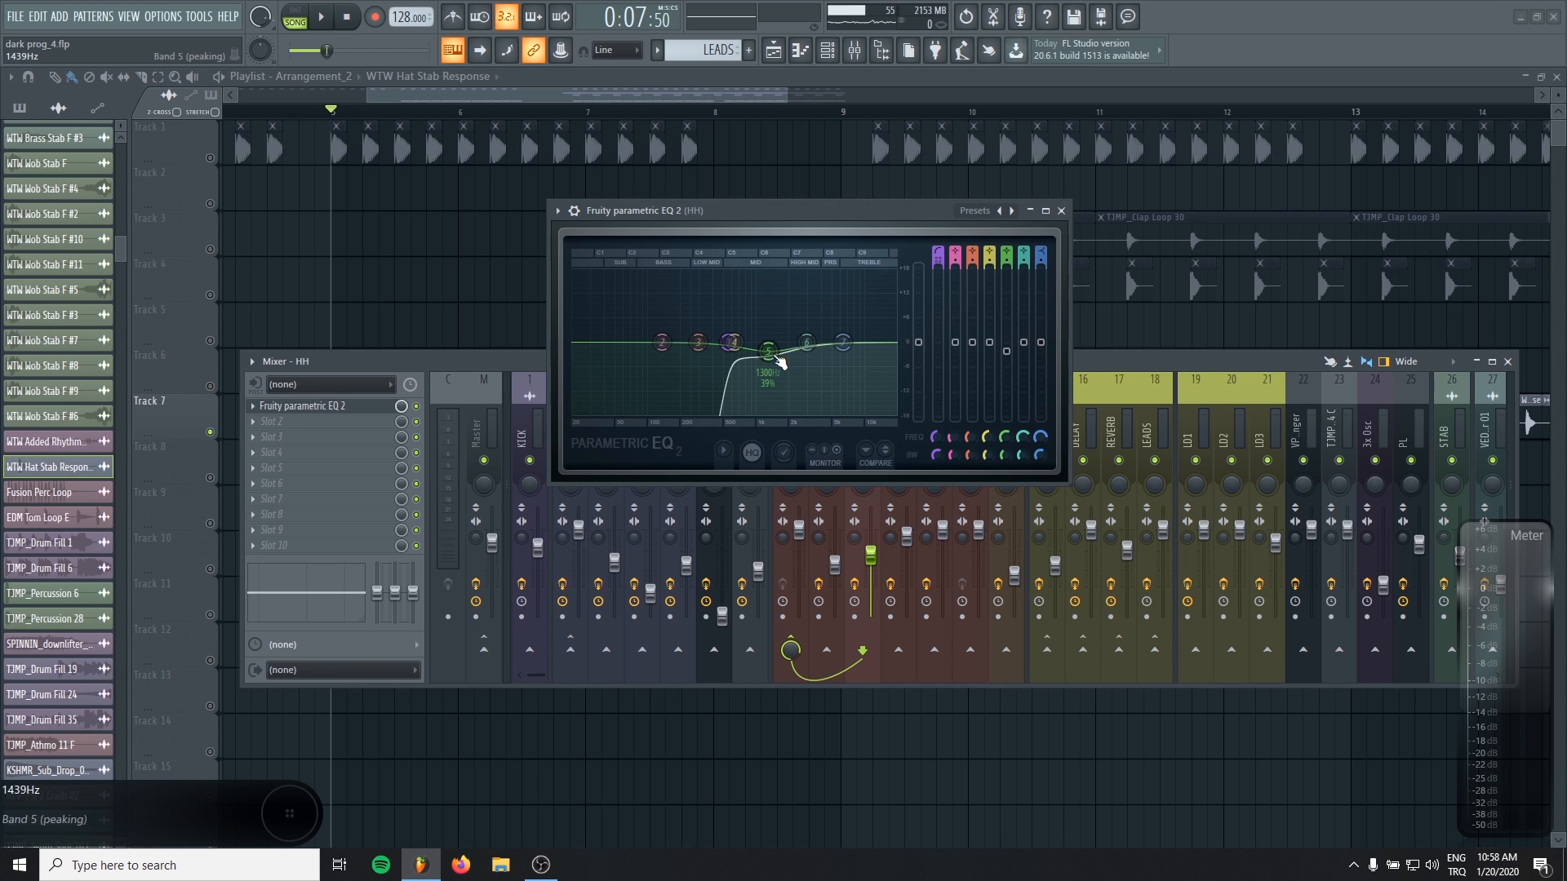
Step: Set band 5 of the hat's parametric EQ to -2.8 dB at 1300 Hz and listen to the result
{"action": "left_click_drag", "start_coordinate": [1007, 351], "coordinate": [1006, 346]}
{"action": "key", "text": "space"}
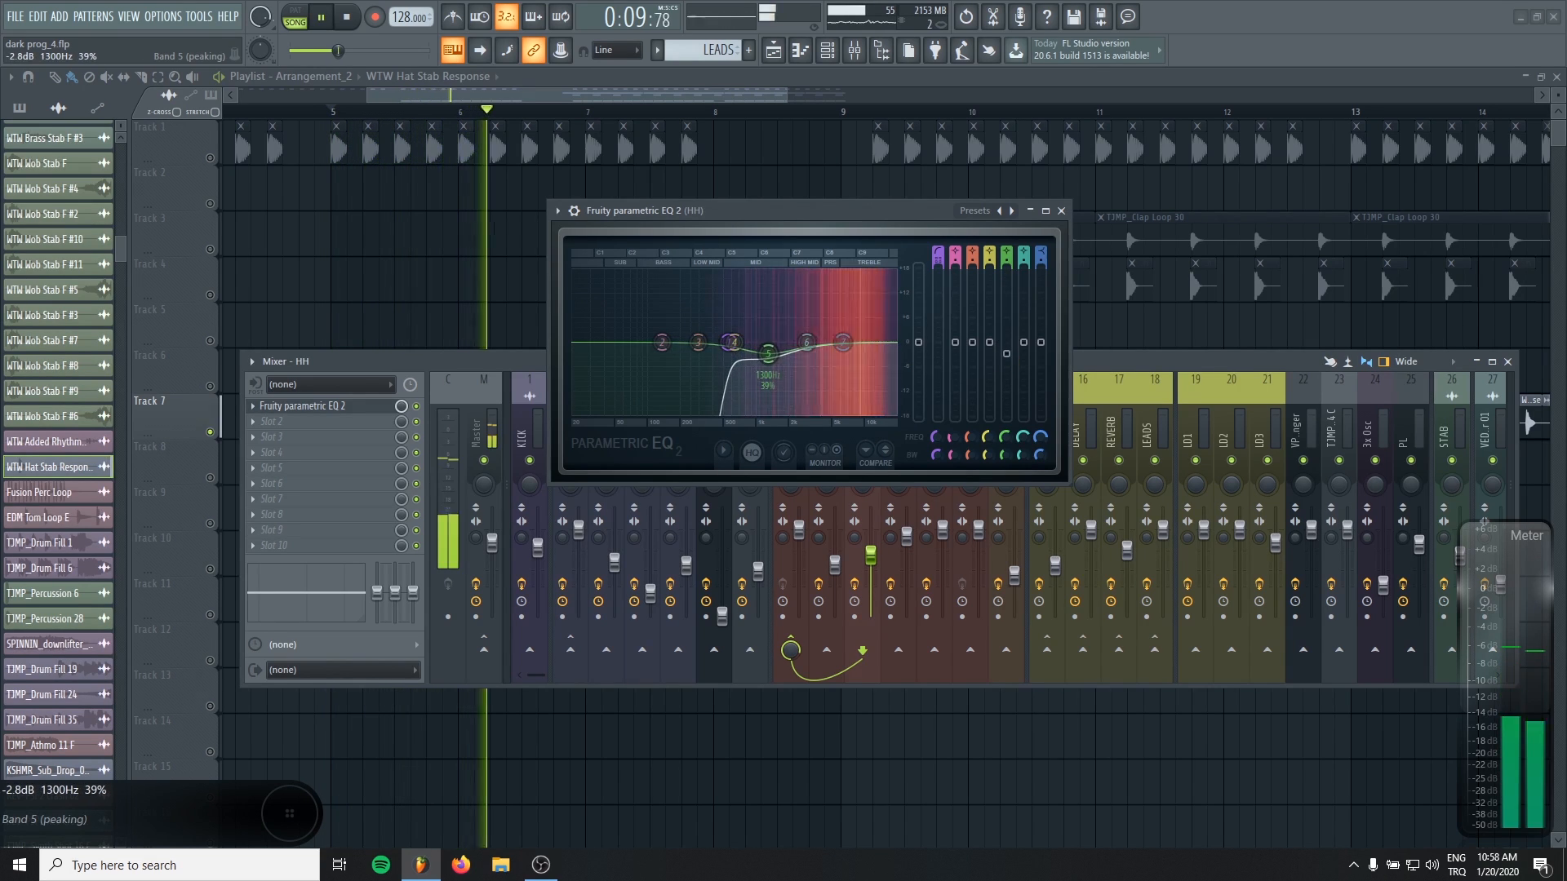
{"action": "key", "text": "space"}
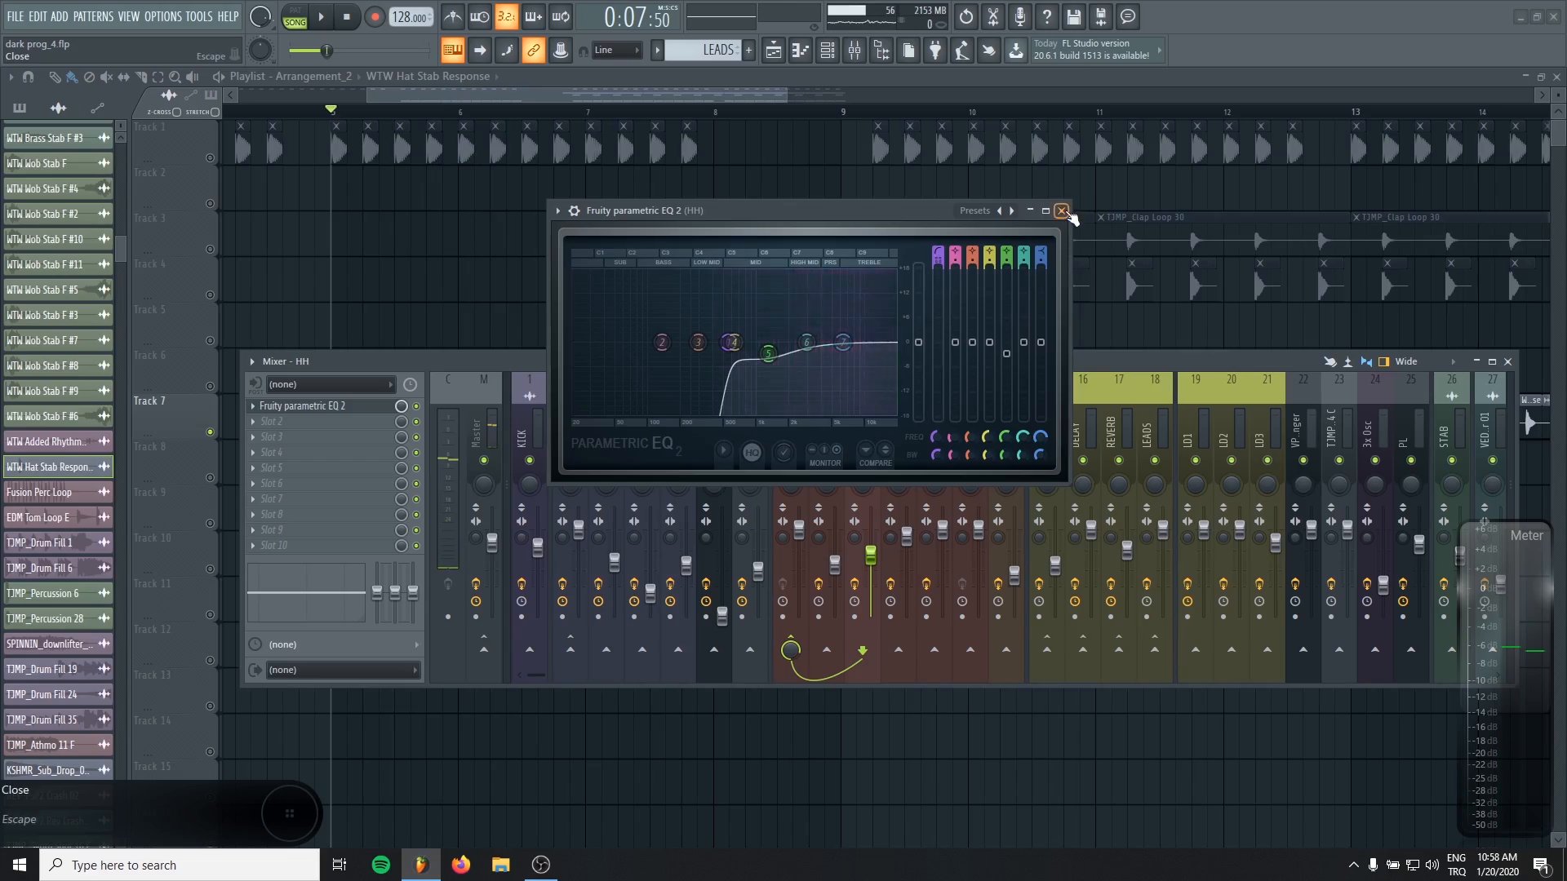
{"action": "left_click", "coordinate": [1061, 211]}
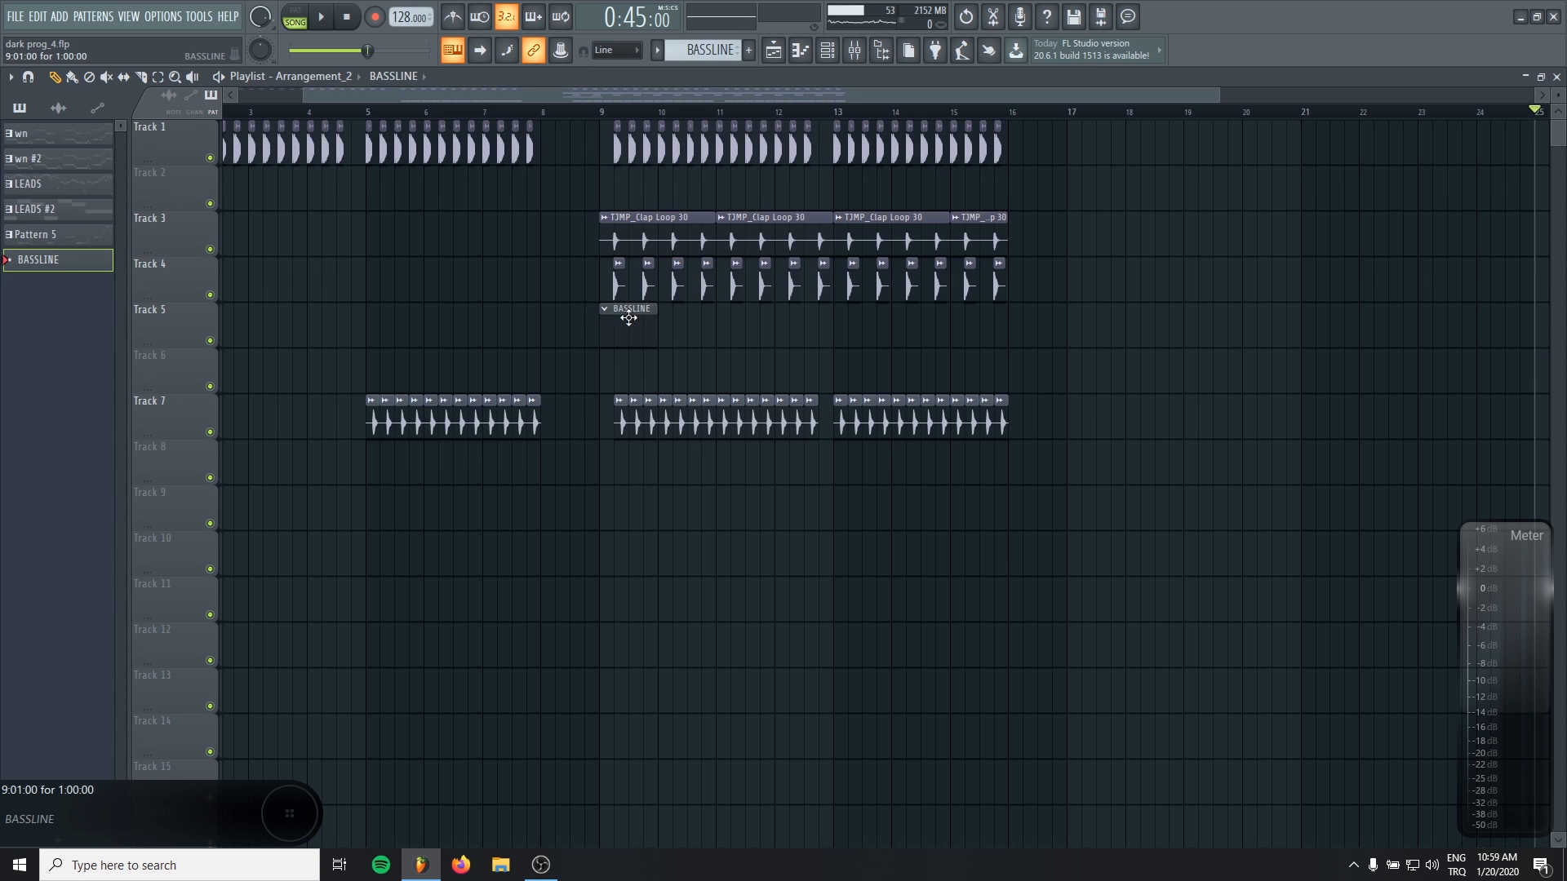
Step: Move the BASSLINE clip on Track 5 to bar 1 and enter its repeated F4 notes in the Spire-1.1 #3 piano roll
{"action": "left_click_drag", "start_coordinate": [628, 318], "coordinate": [237, 318]}
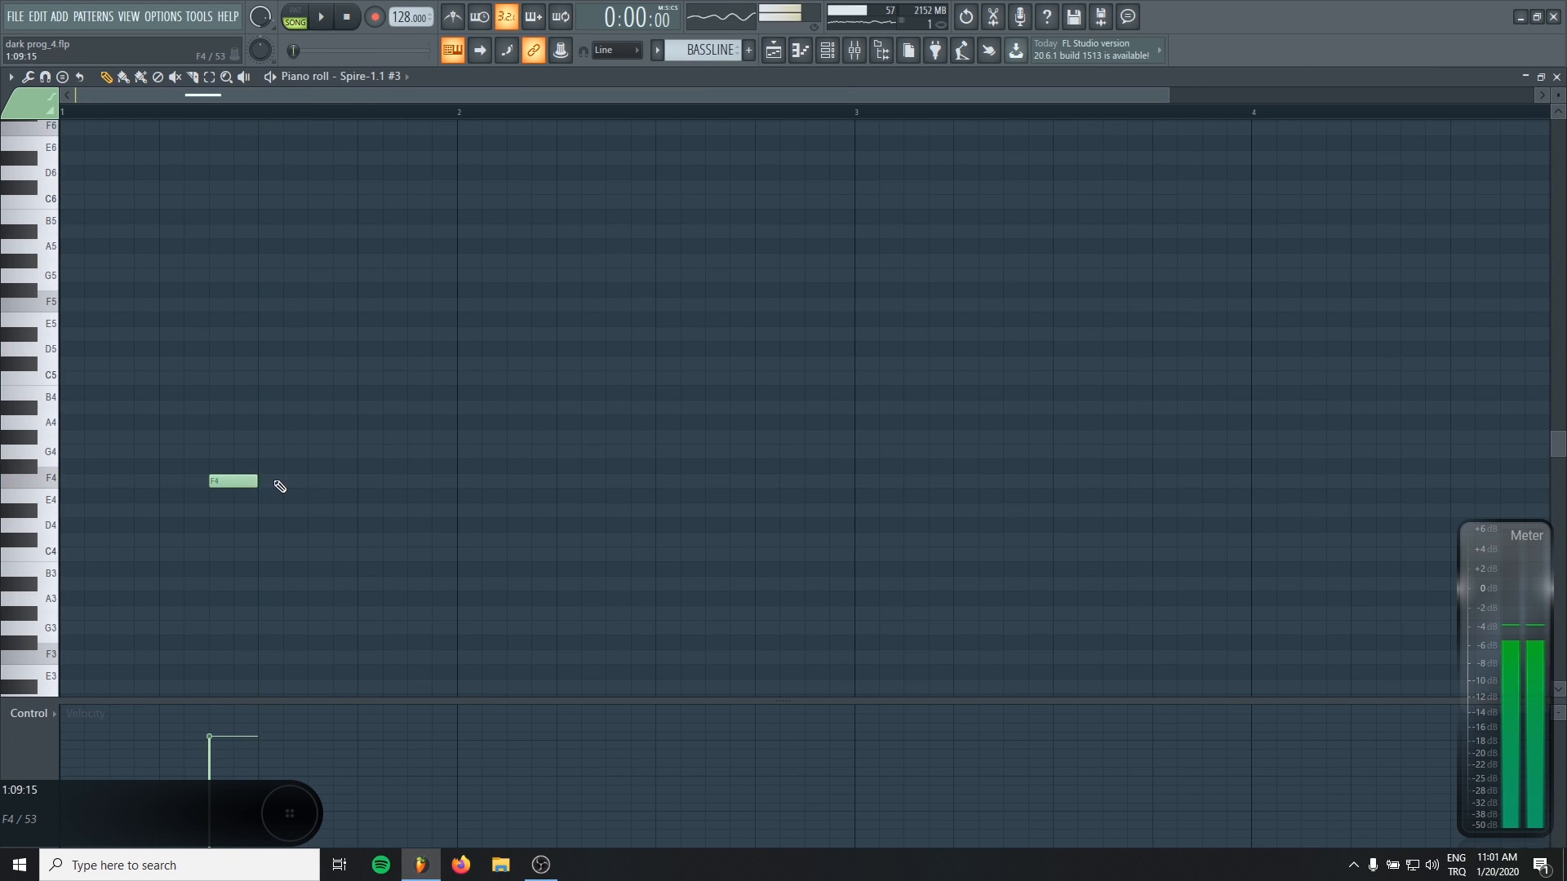
{"action": "key", "text": "space"}
{"action": "left_click_drag", "start_coordinate": [279, 483], "coordinate": [753, 497]}
{"action": "key", "text": "space"}
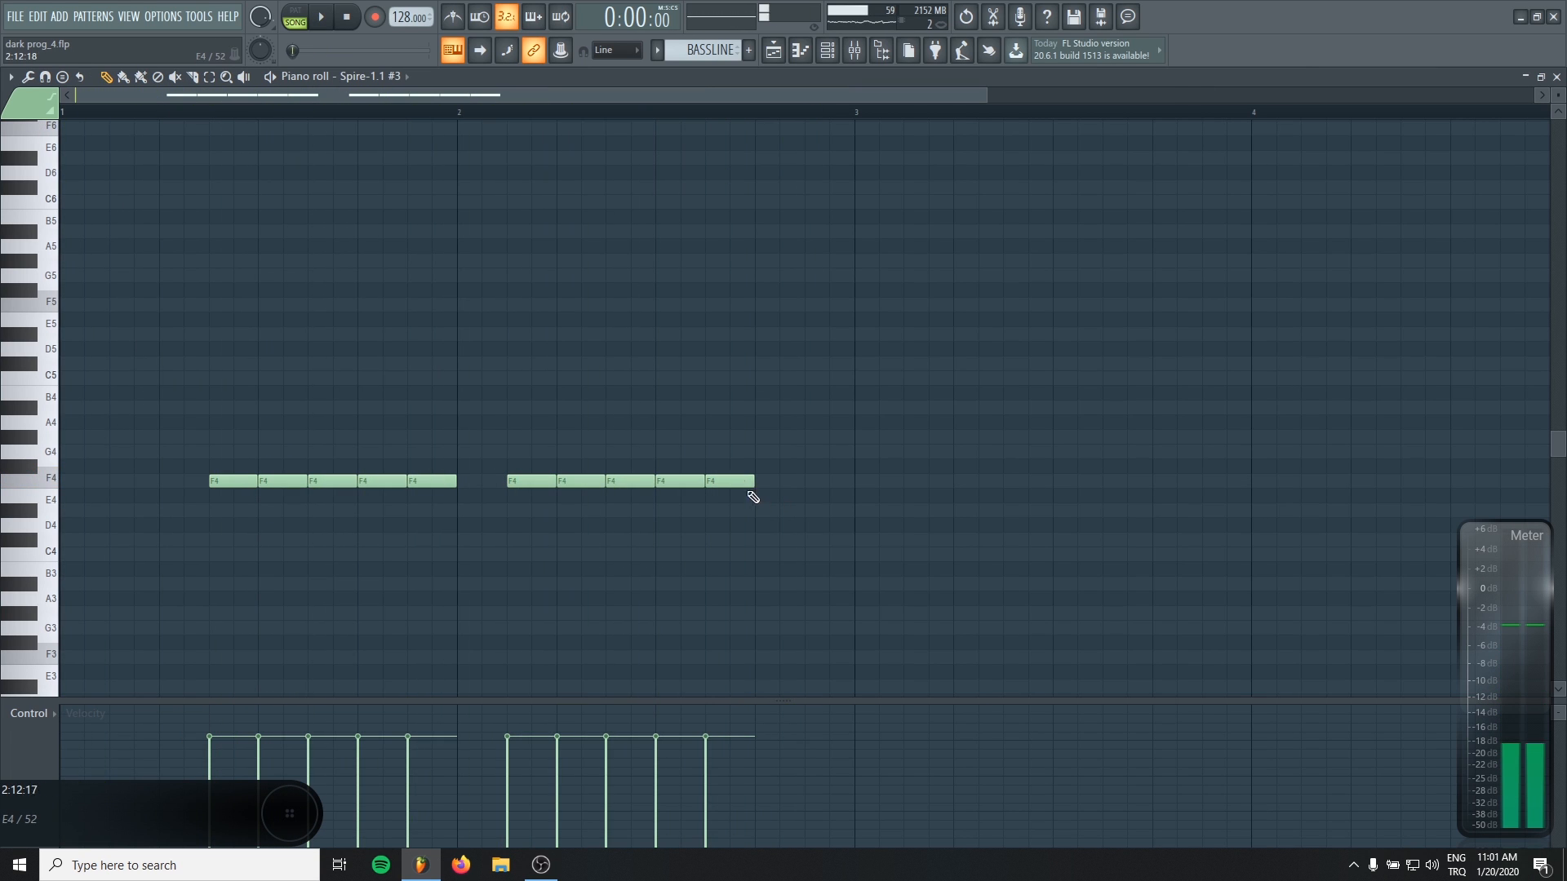
{"action": "left_click", "coordinate": [808, 510]}
{"action": "key", "text": "space"}
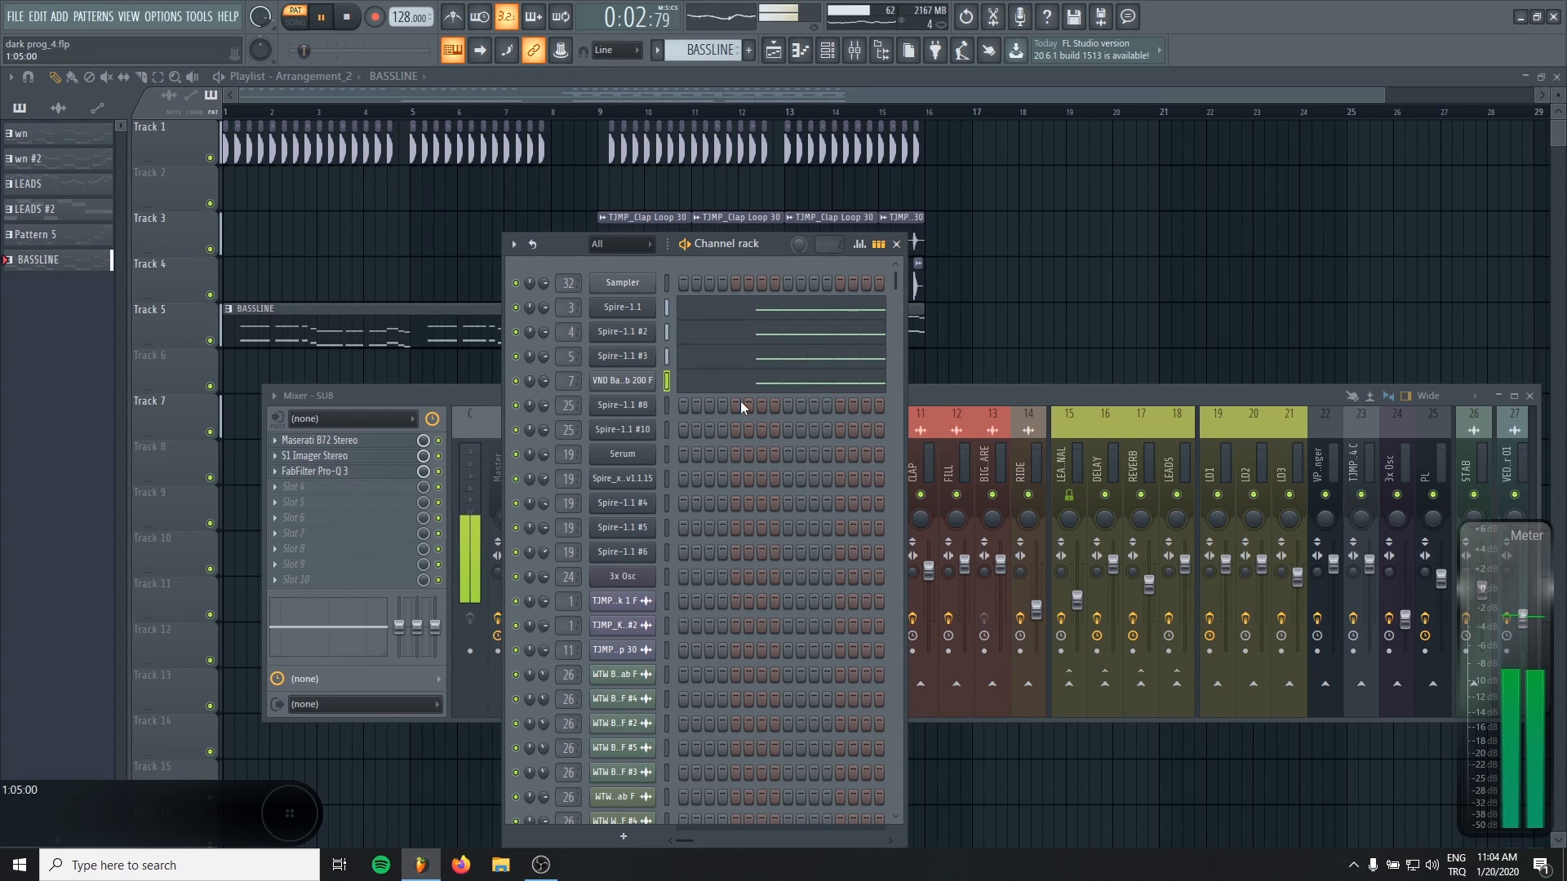
Step: Check the system speaker volume and move the Channel rack clear of the bass mixer tracks
{"action": "left_click", "coordinate": [1433, 867]}
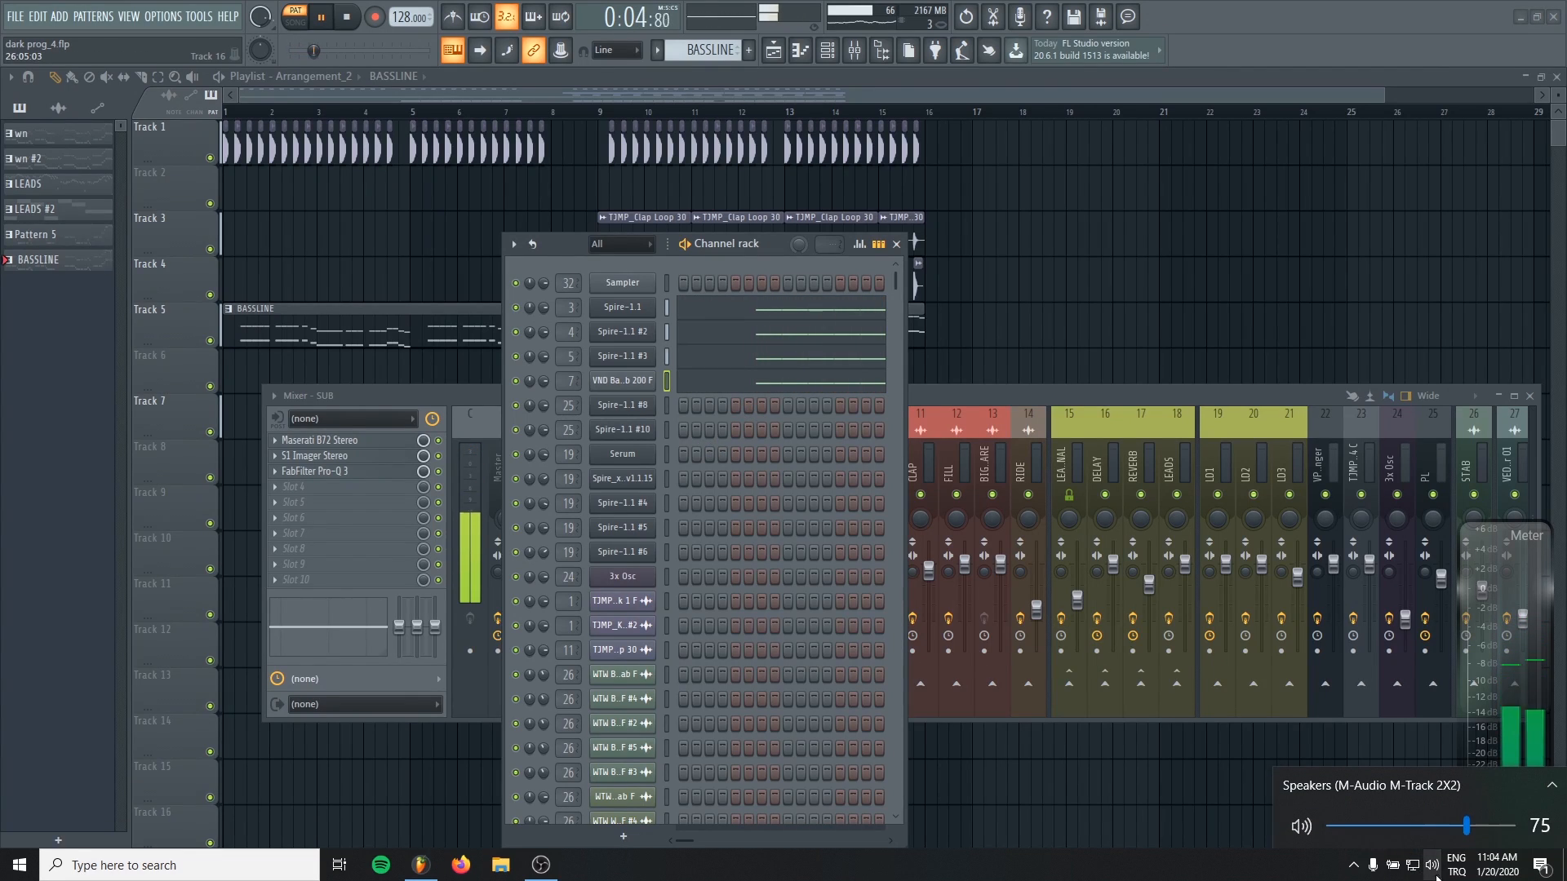
{"action": "left_click", "coordinate": [1433, 866]}
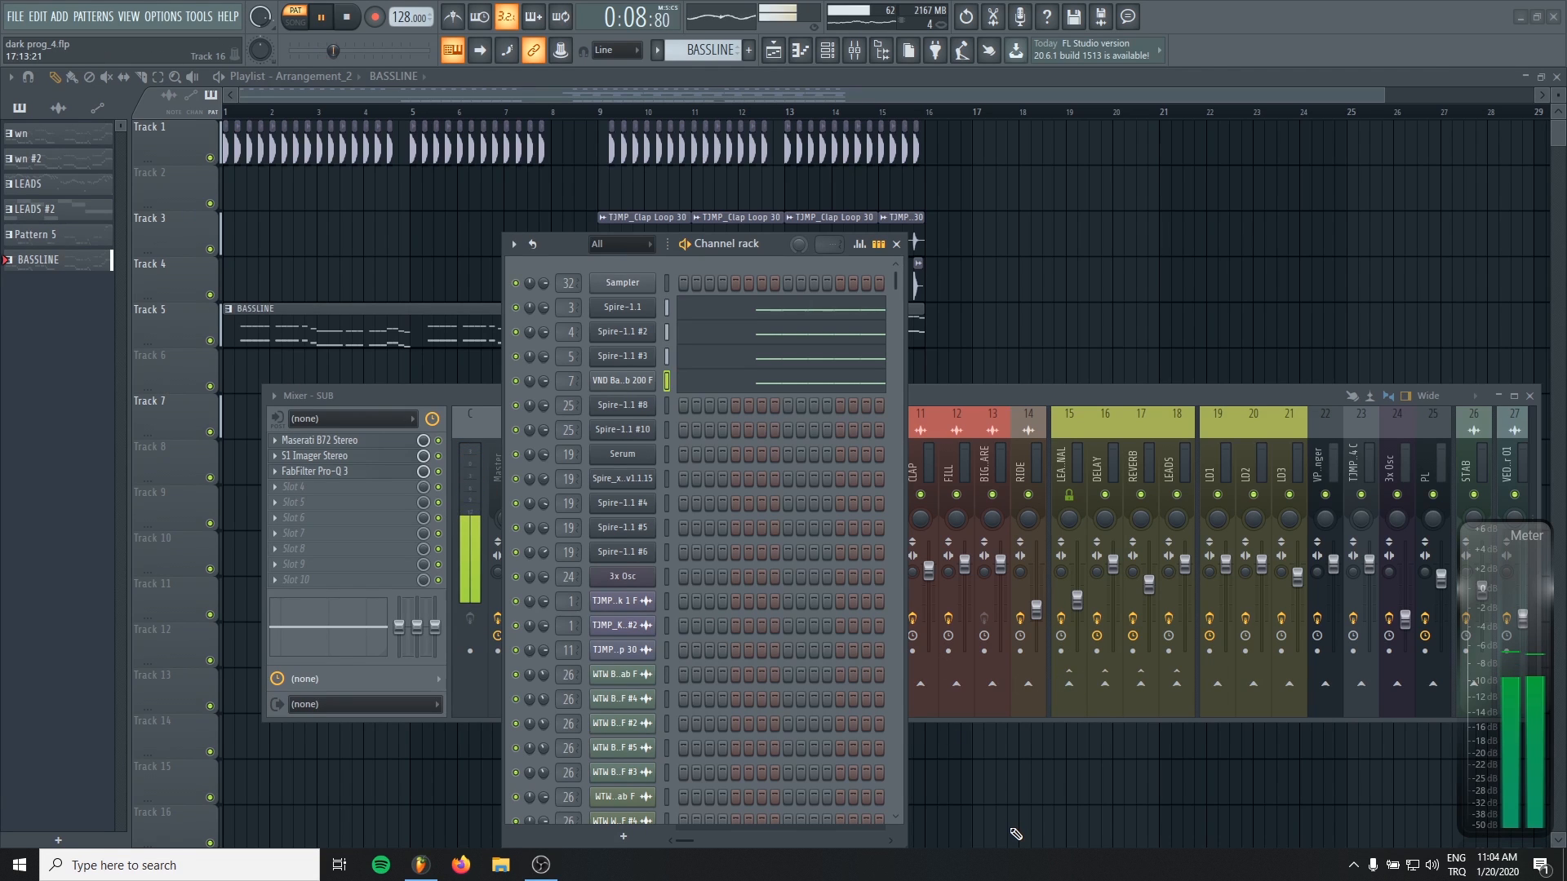
{"action": "mouse_move", "coordinate": [568, 241]}
{"action": "left_mouse_down"}
{"action": "mouse_move", "coordinate": [595, 242]}
{"action": "mouse_move", "coordinate": [582, 221]}
{"action": "left_mouse_up"}
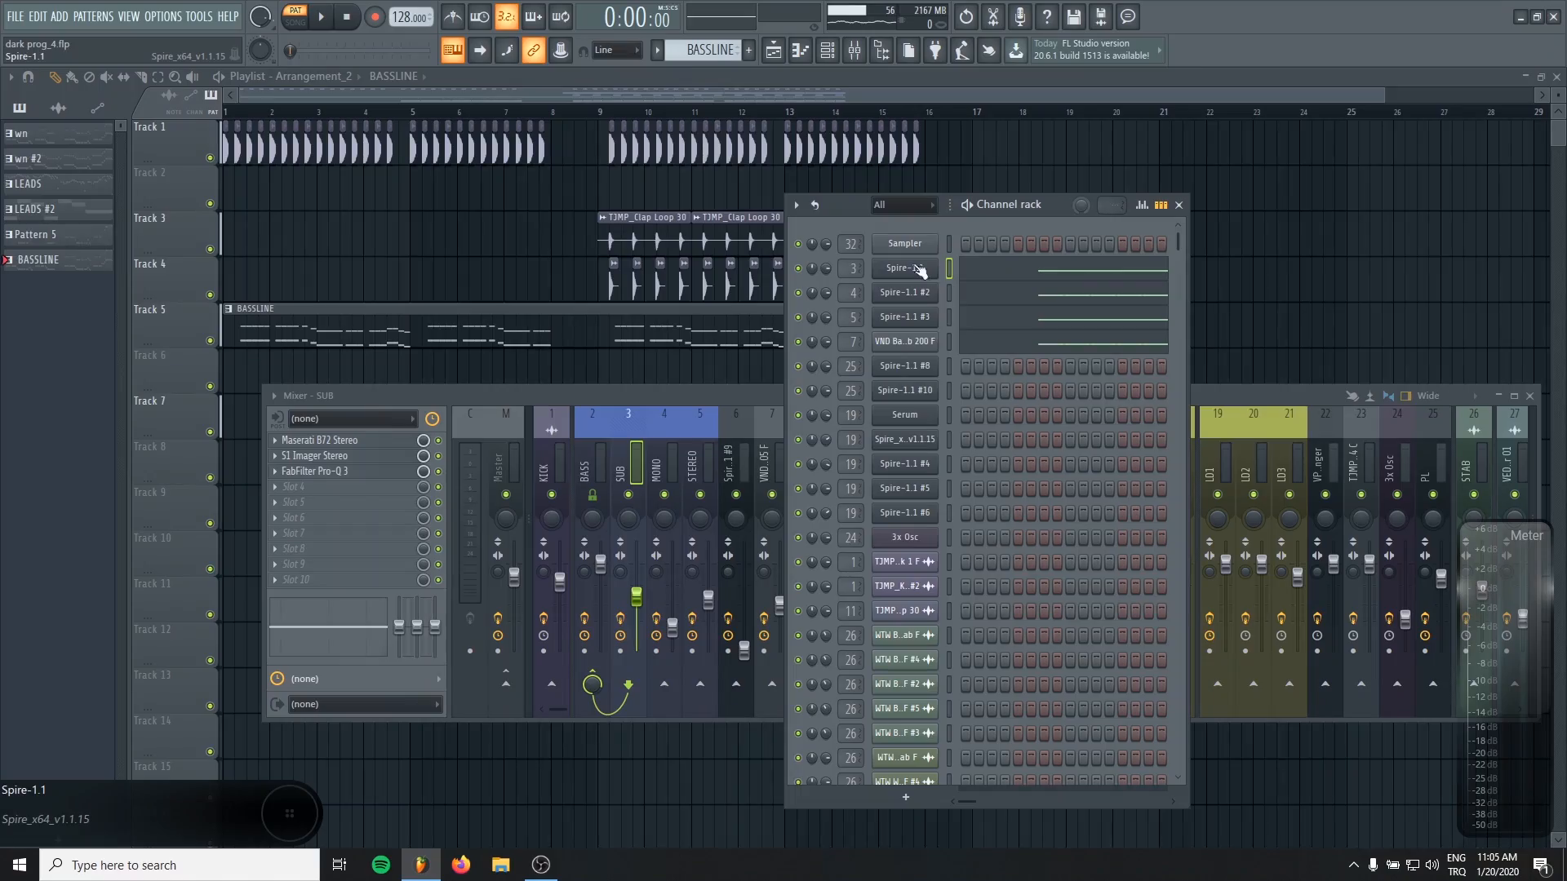
Step: Review the Maserati B72, S1 Imager and FabFilter Pro-Q 3 effects on the SUB mixer track
{"action": "left_click", "coordinate": [627, 449]}
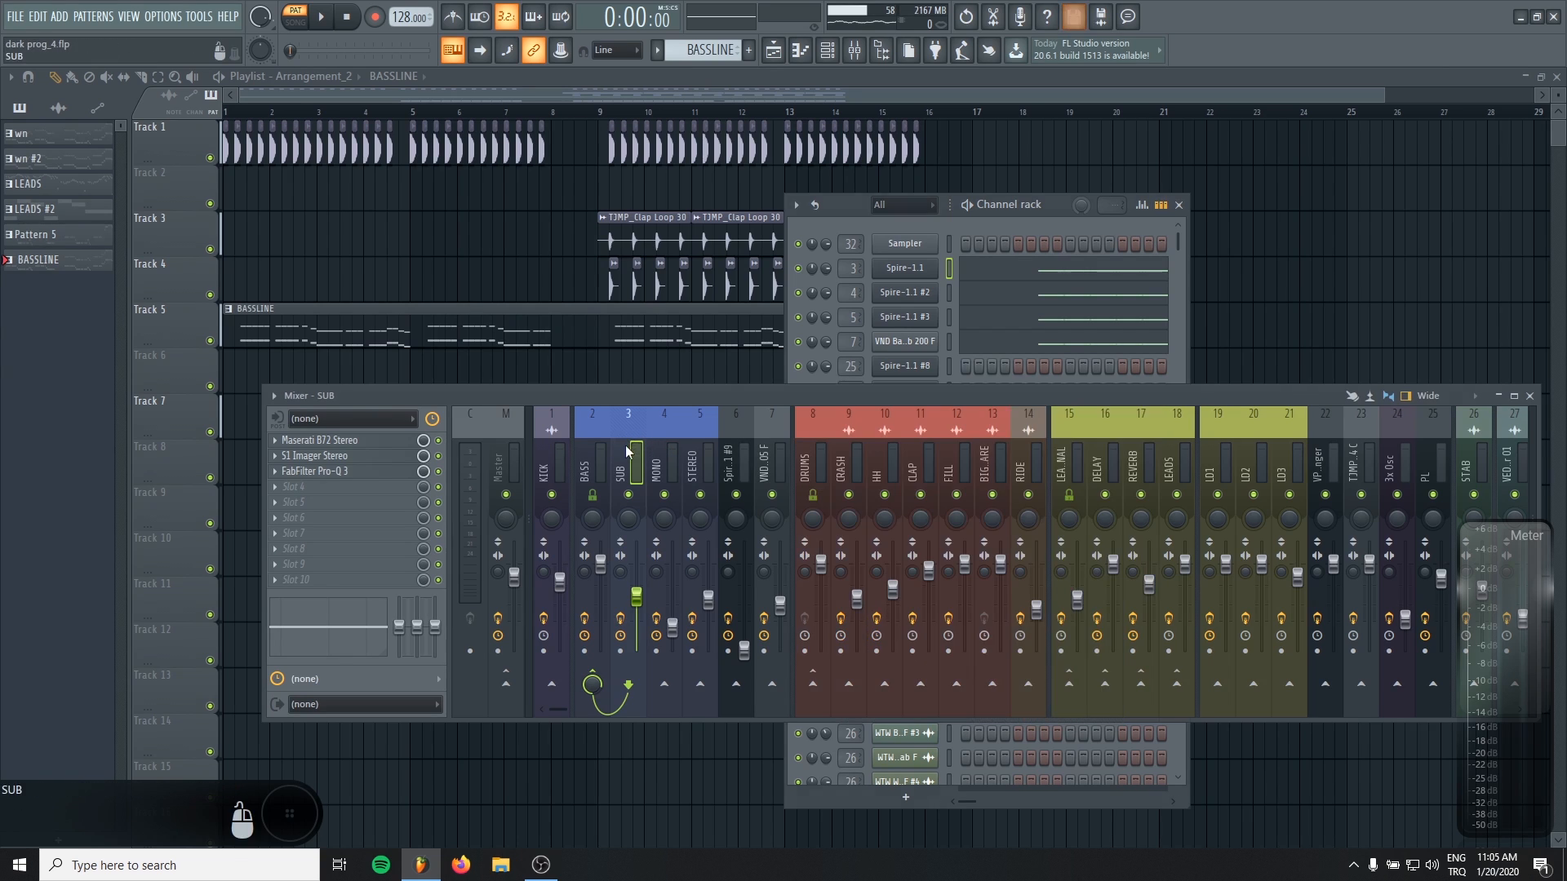
{"action": "left_click", "coordinate": [318, 443]}
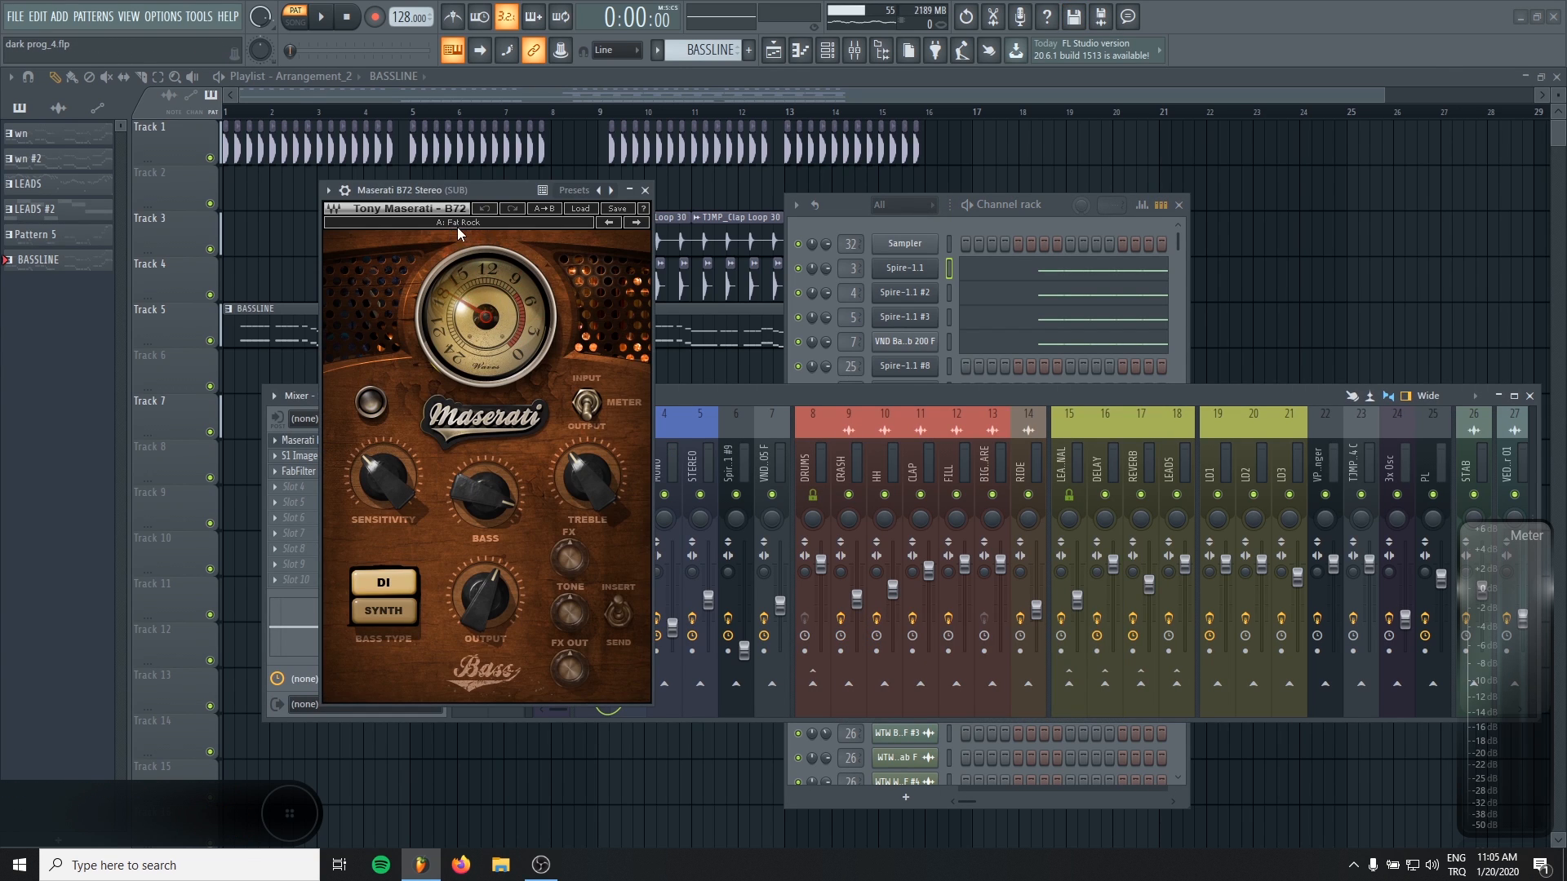
{"action": "left_click", "coordinate": [646, 190]}
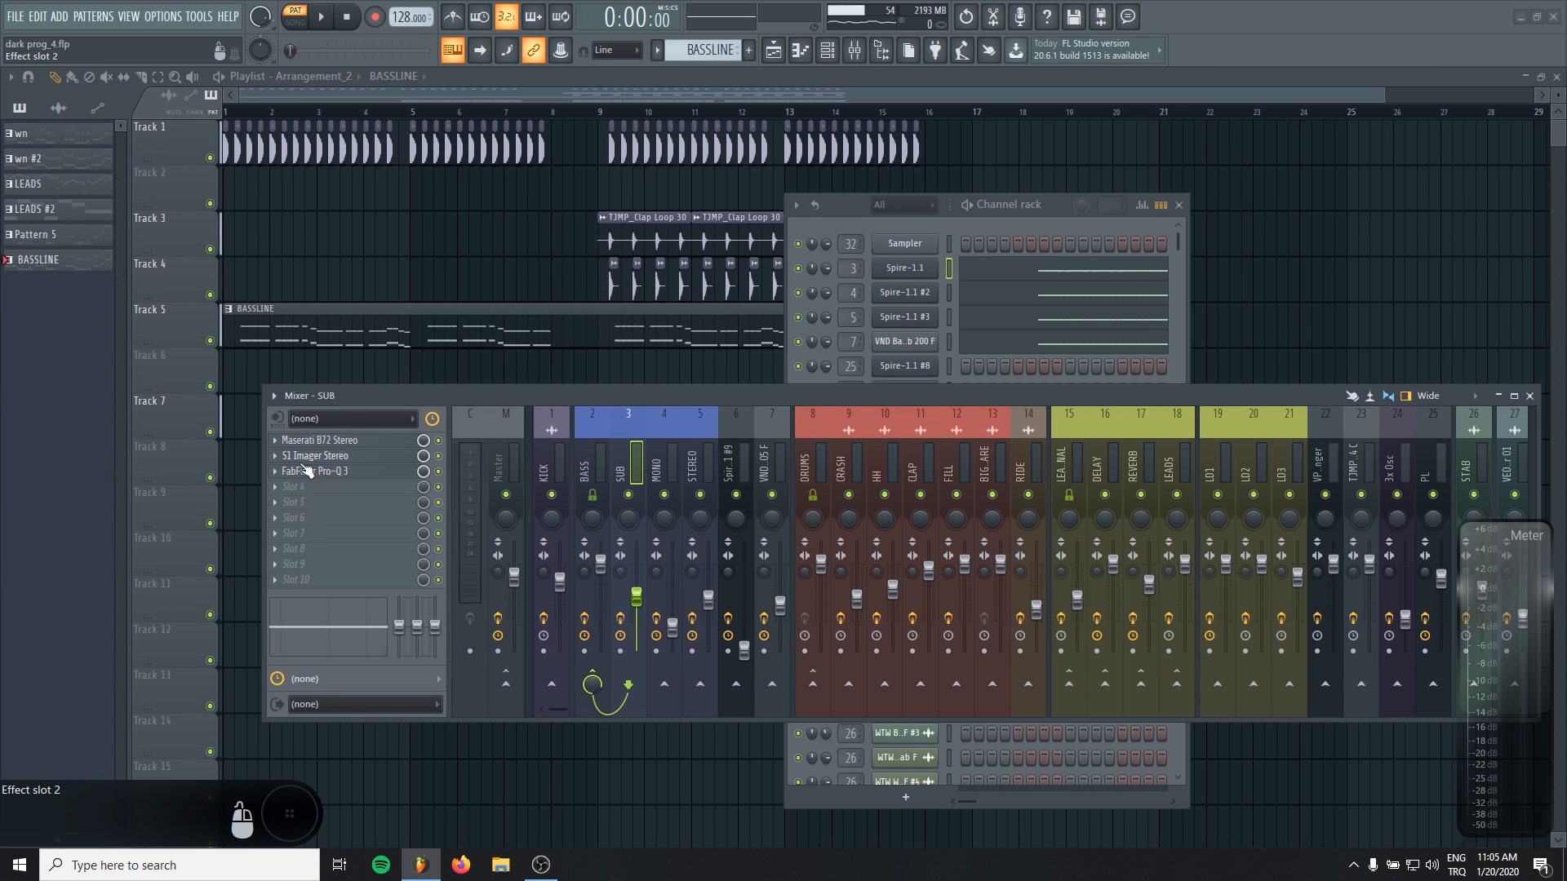
{"action": "left_click", "coordinate": [311, 457]}
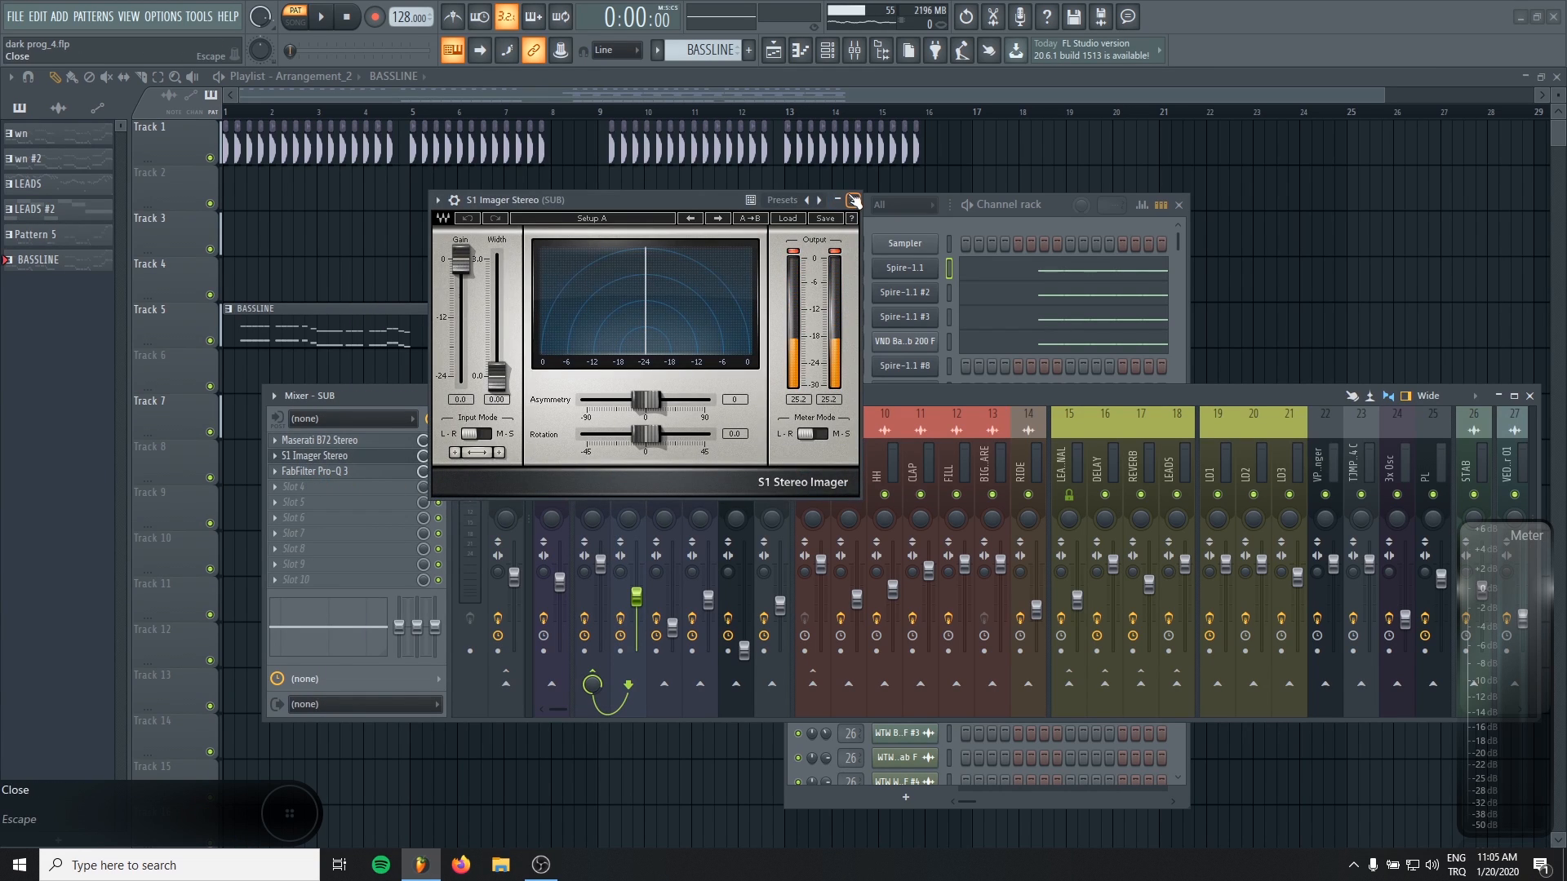
{"action": "left_click", "coordinate": [854, 200]}
{"action": "left_click", "coordinate": [349, 473]}
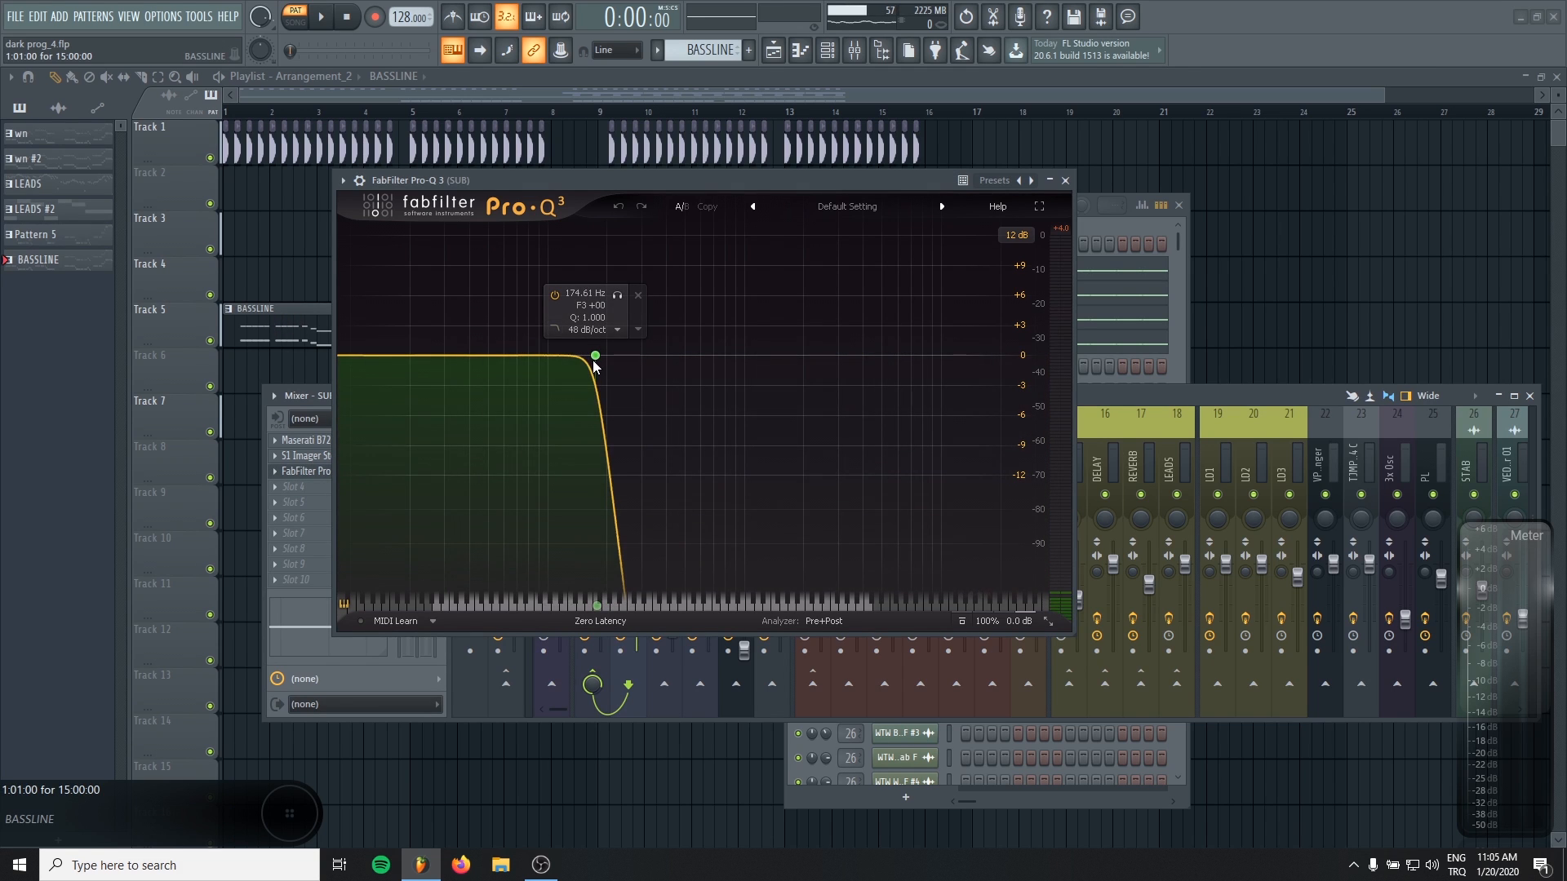
{"action": "key", "text": "Escape"}
Step: Listen to the soloed SUB layer of the bassline and recheck its FabFilter Pro-Q 3
{"action": "key", "text": "space"}
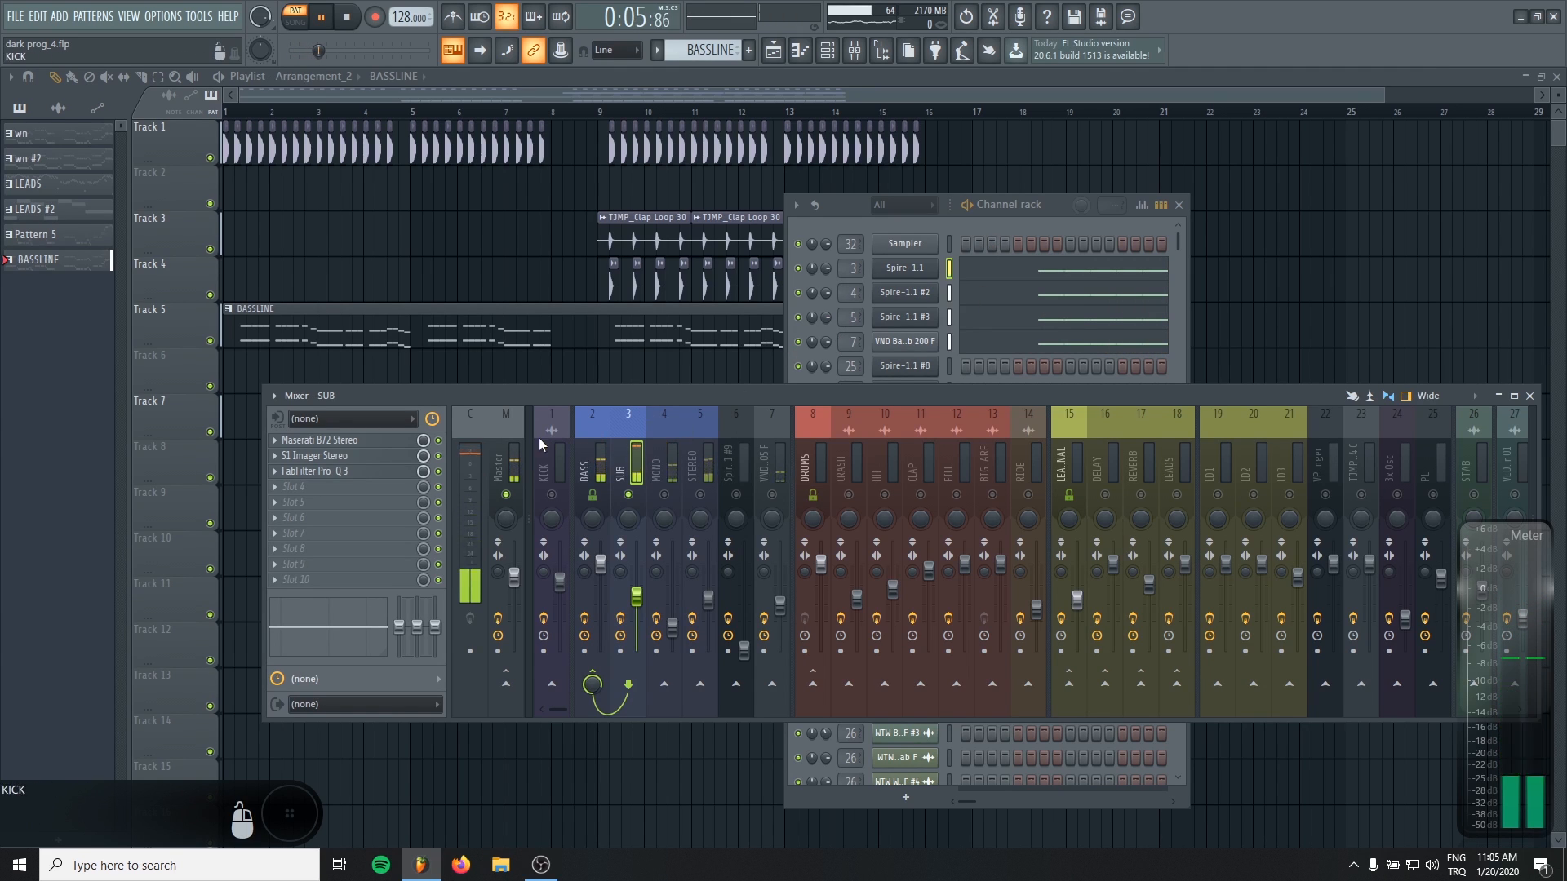
{"action": "left_click", "coordinate": [361, 472]}
{"action": "key", "text": "Escape"}
{"action": "key", "text": "space"}
Step: Set the left/right delay of the Fruity Stereo Shaper on the MONO mixer track to 8.8 ms left
{"action": "left_click", "coordinate": [664, 442]}
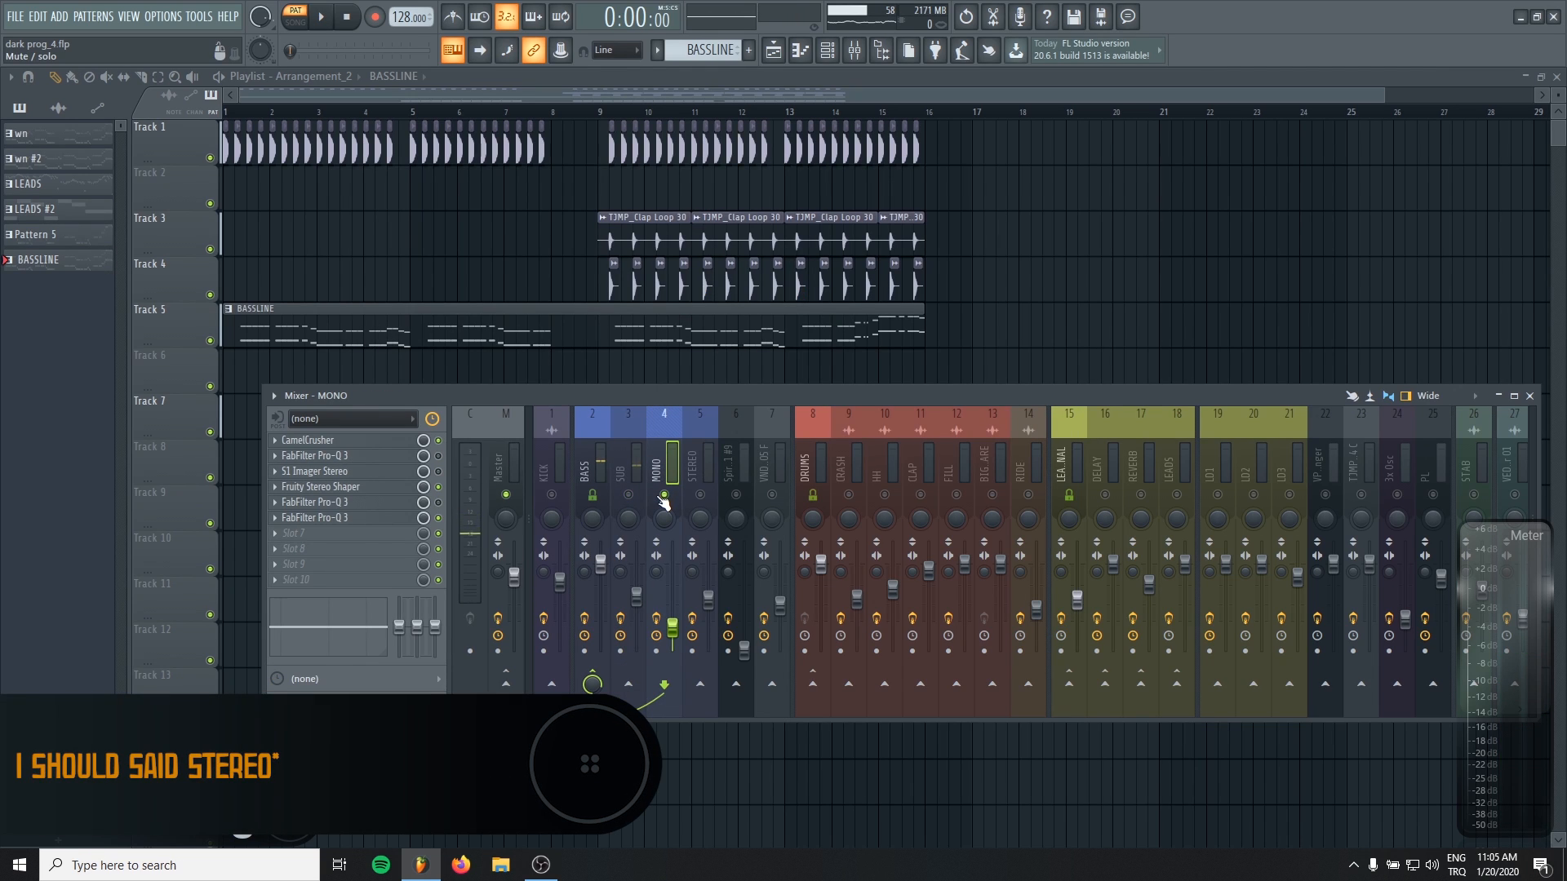
{"action": "left_click", "coordinate": [371, 487]}
{"action": "left_click_drag", "start_coordinate": [333, 300], "coordinate": [334, 326]}
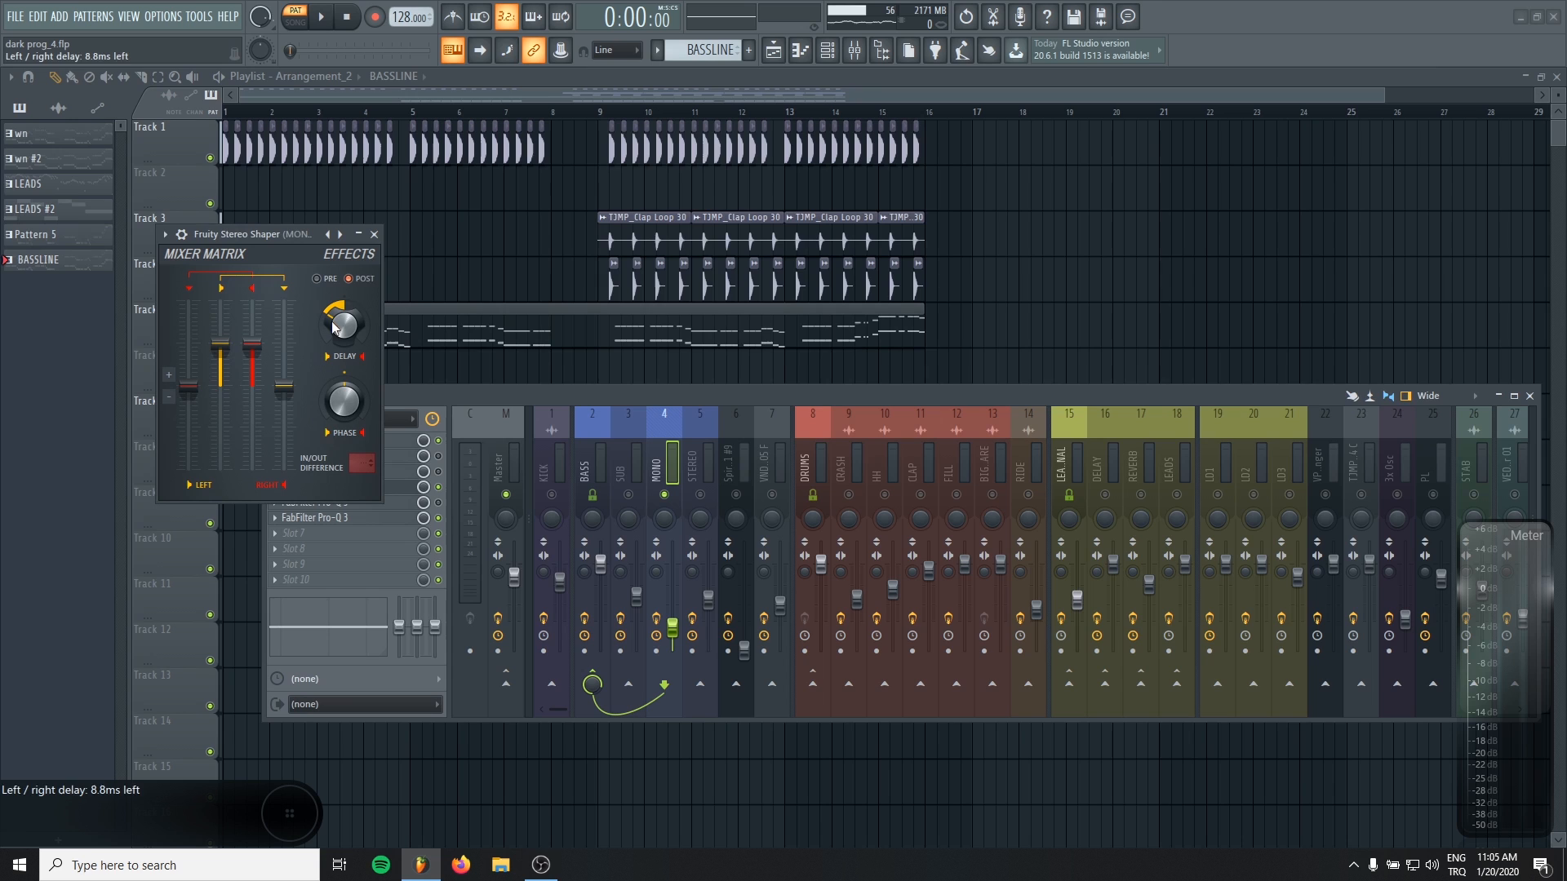
{"action": "left_click", "coordinate": [375, 235]}
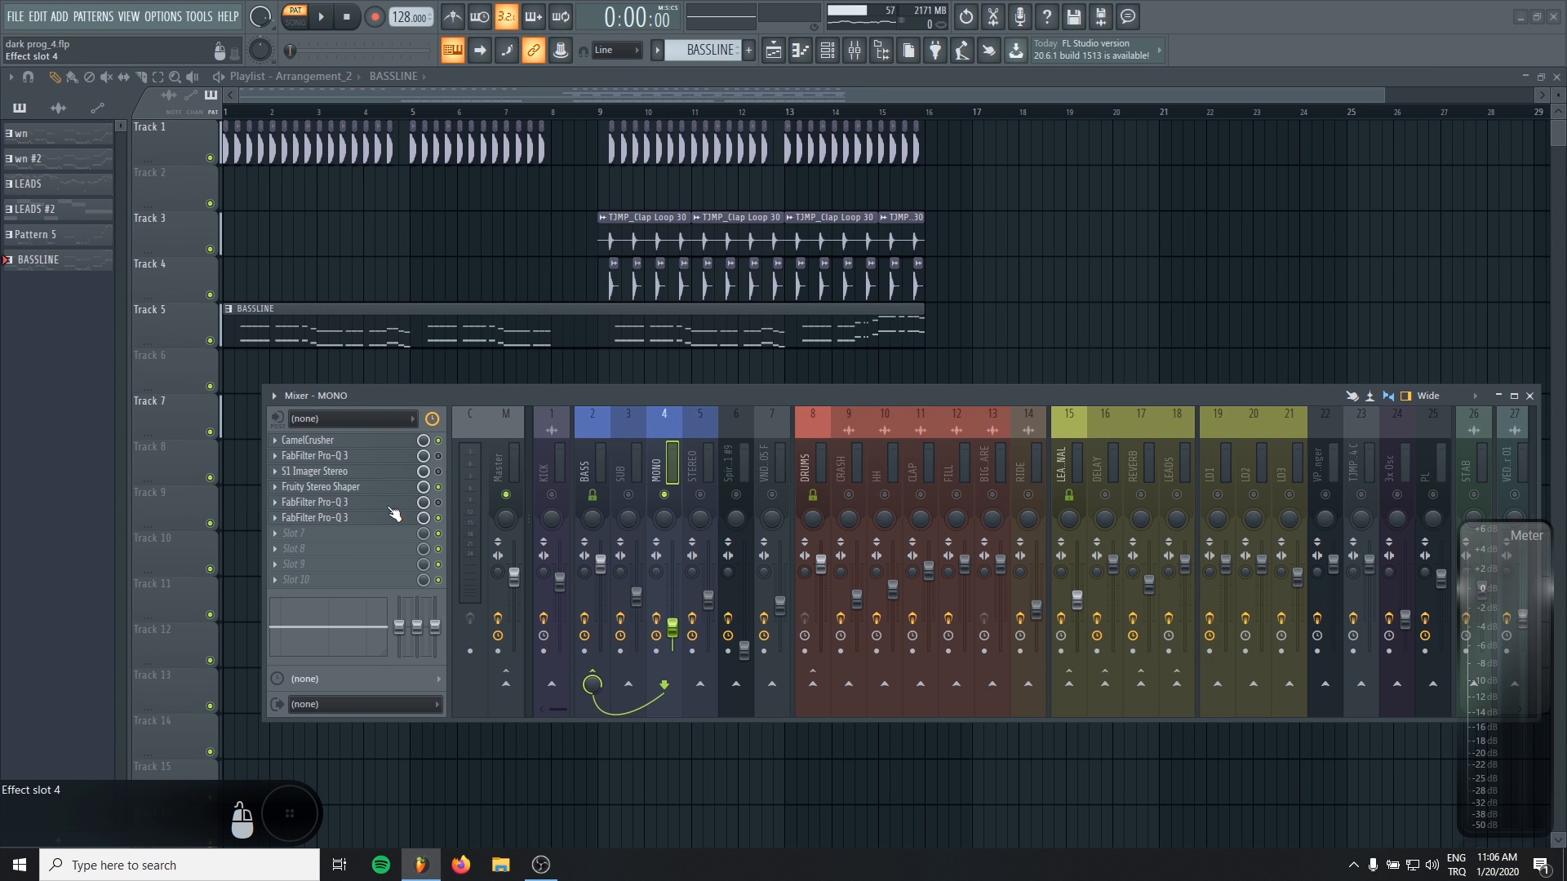
Step: Review the last FabFilter Pro-Q 3 on the MONO mixer track and listen to the MONO bass layer
{"action": "left_click", "coordinate": [360, 520]}
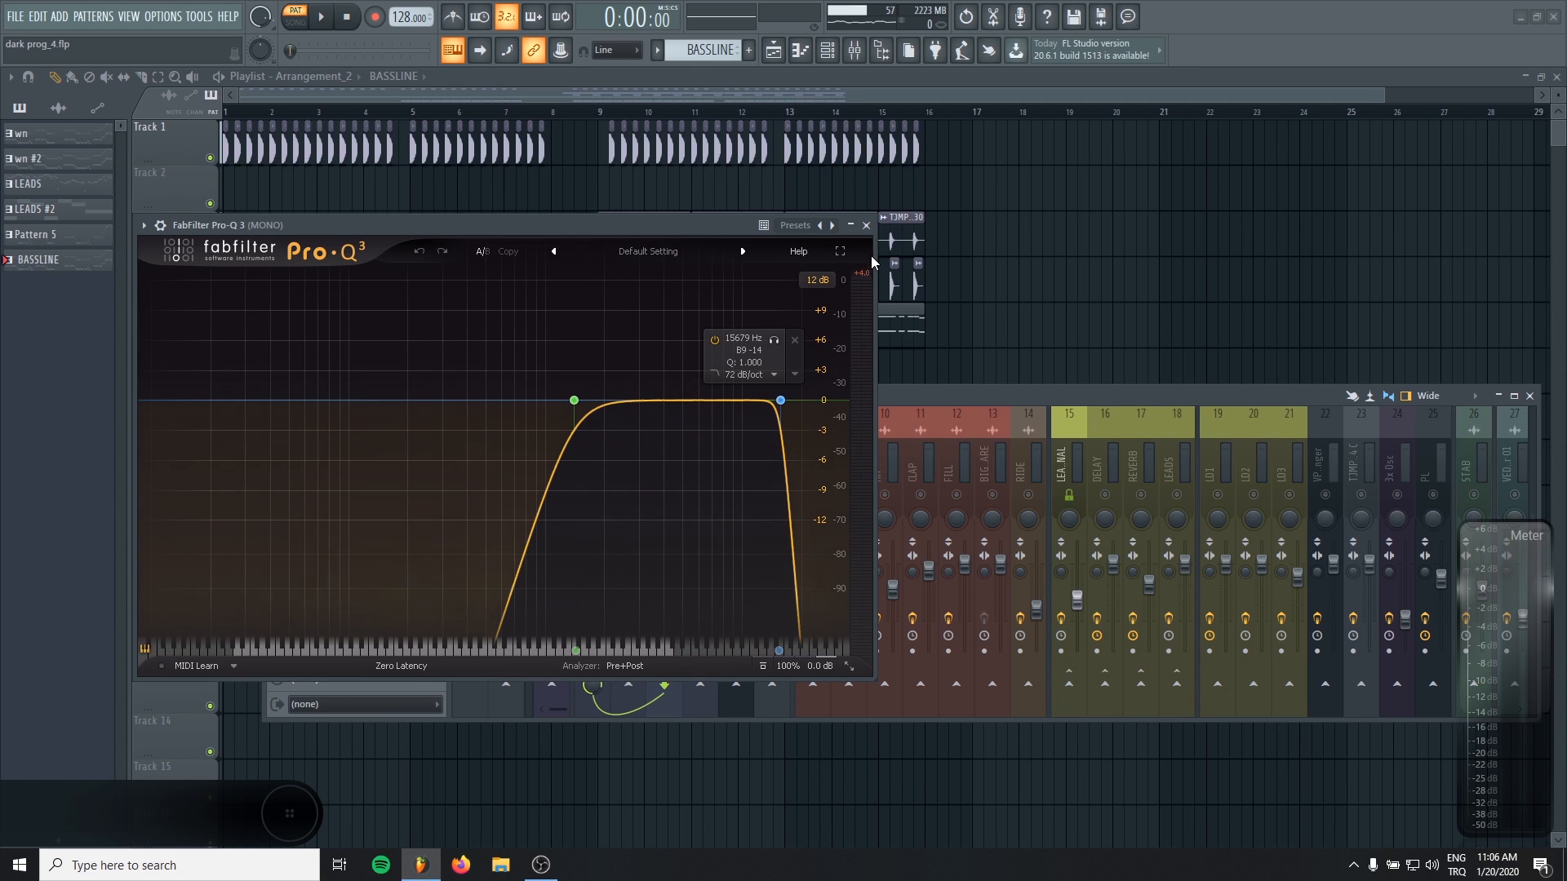
{"action": "left_click", "coordinate": [866, 225]}
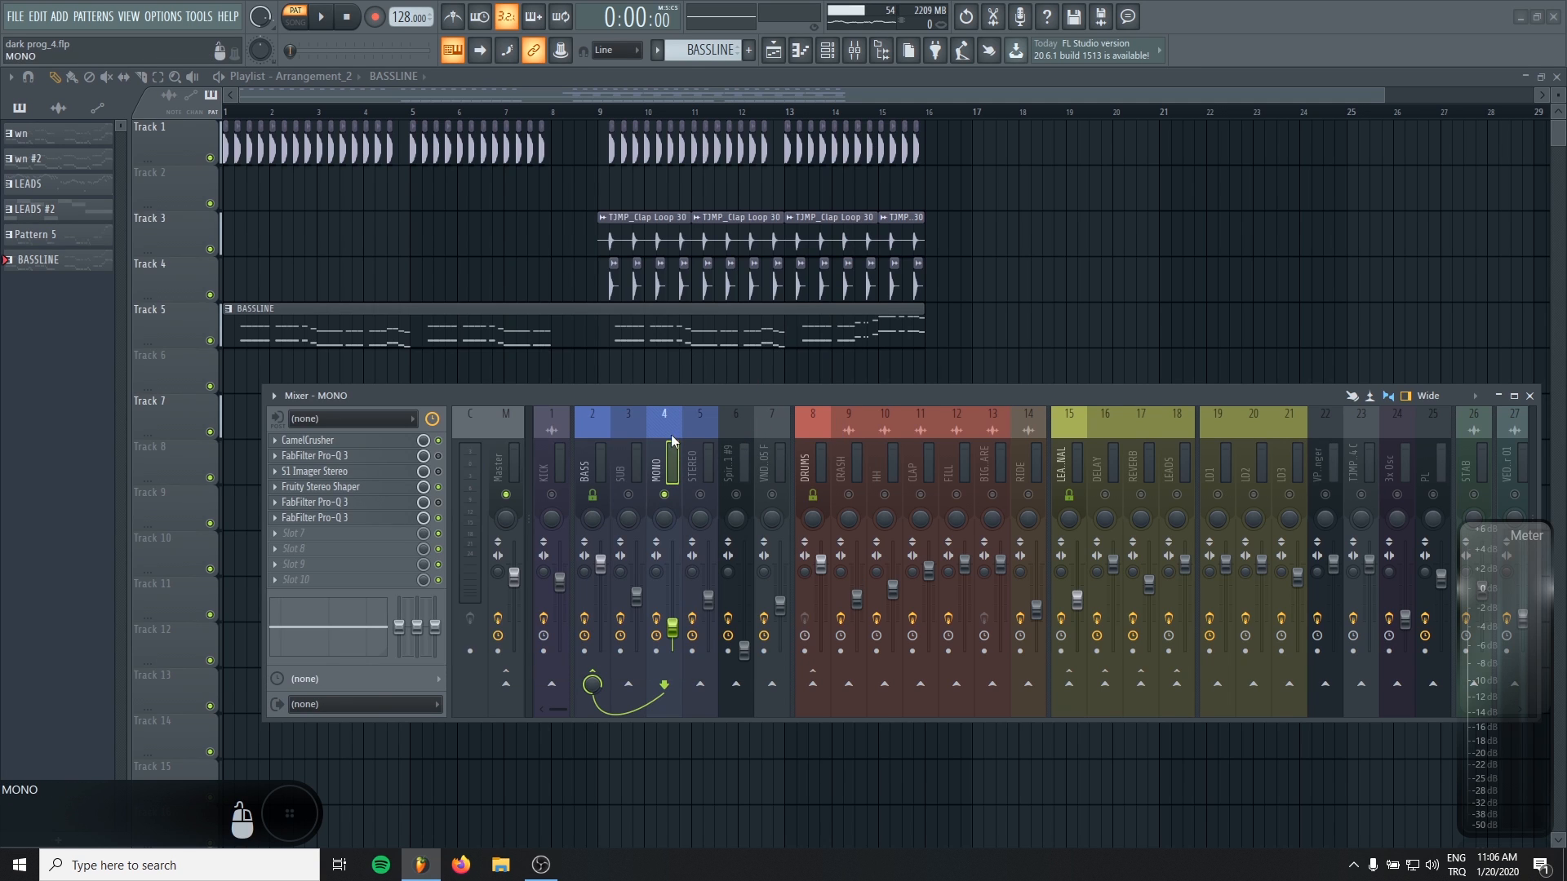
{"action": "left_click_drag", "start_coordinate": [675, 399], "coordinate": [682, 413]}
{"action": "key", "text": "space"}
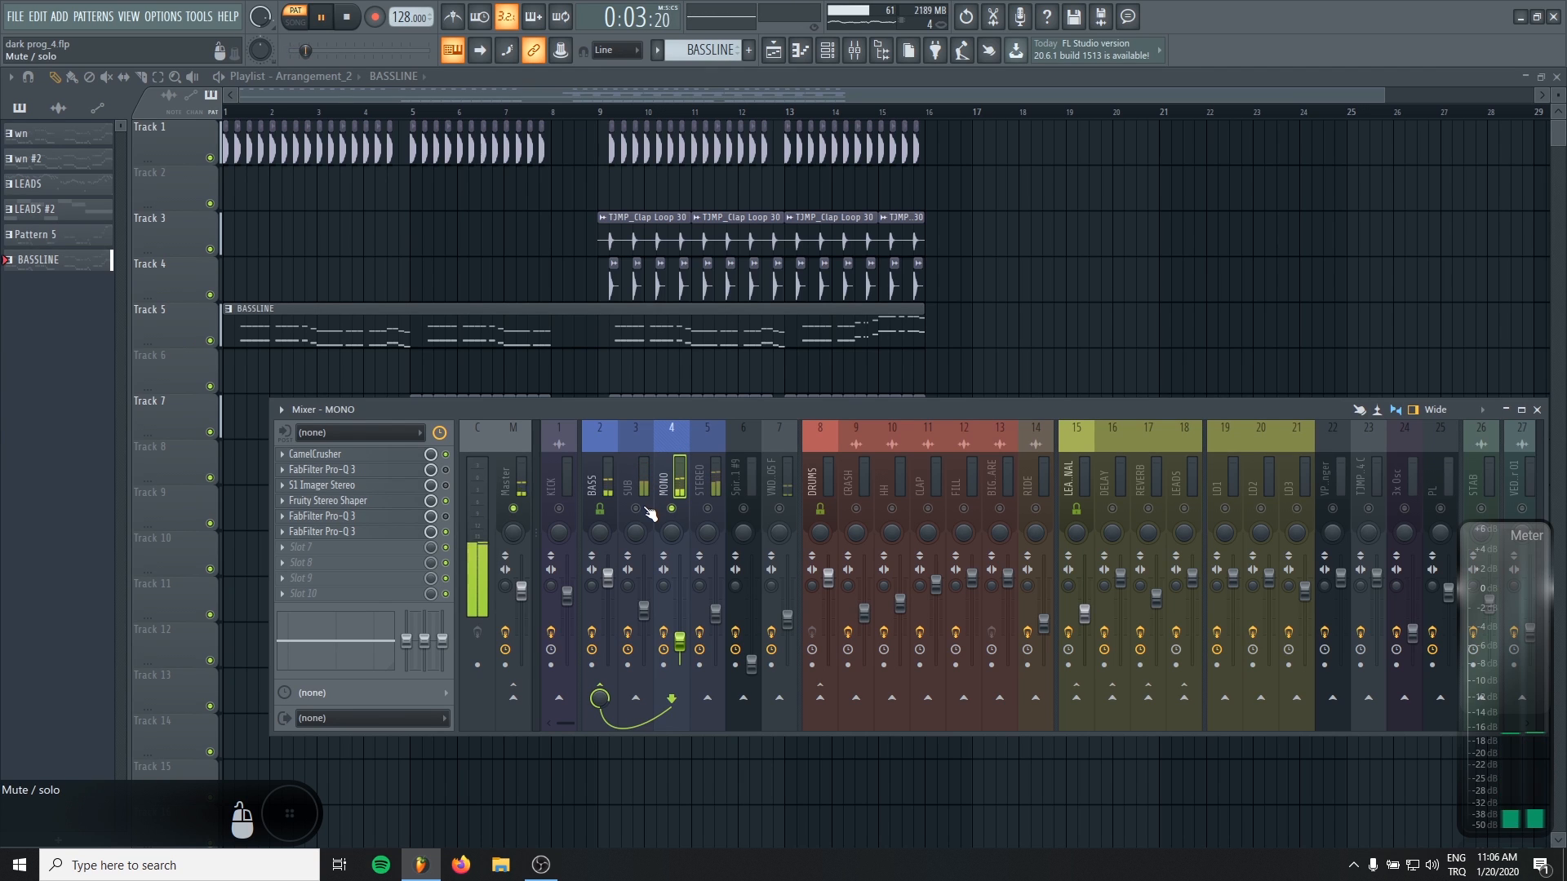
{"action": "key", "text": "space"}
Step: Check the effects on the STEREO mixer track and listen to that layer of the bassline
{"action": "left_click", "coordinate": [708, 461]}
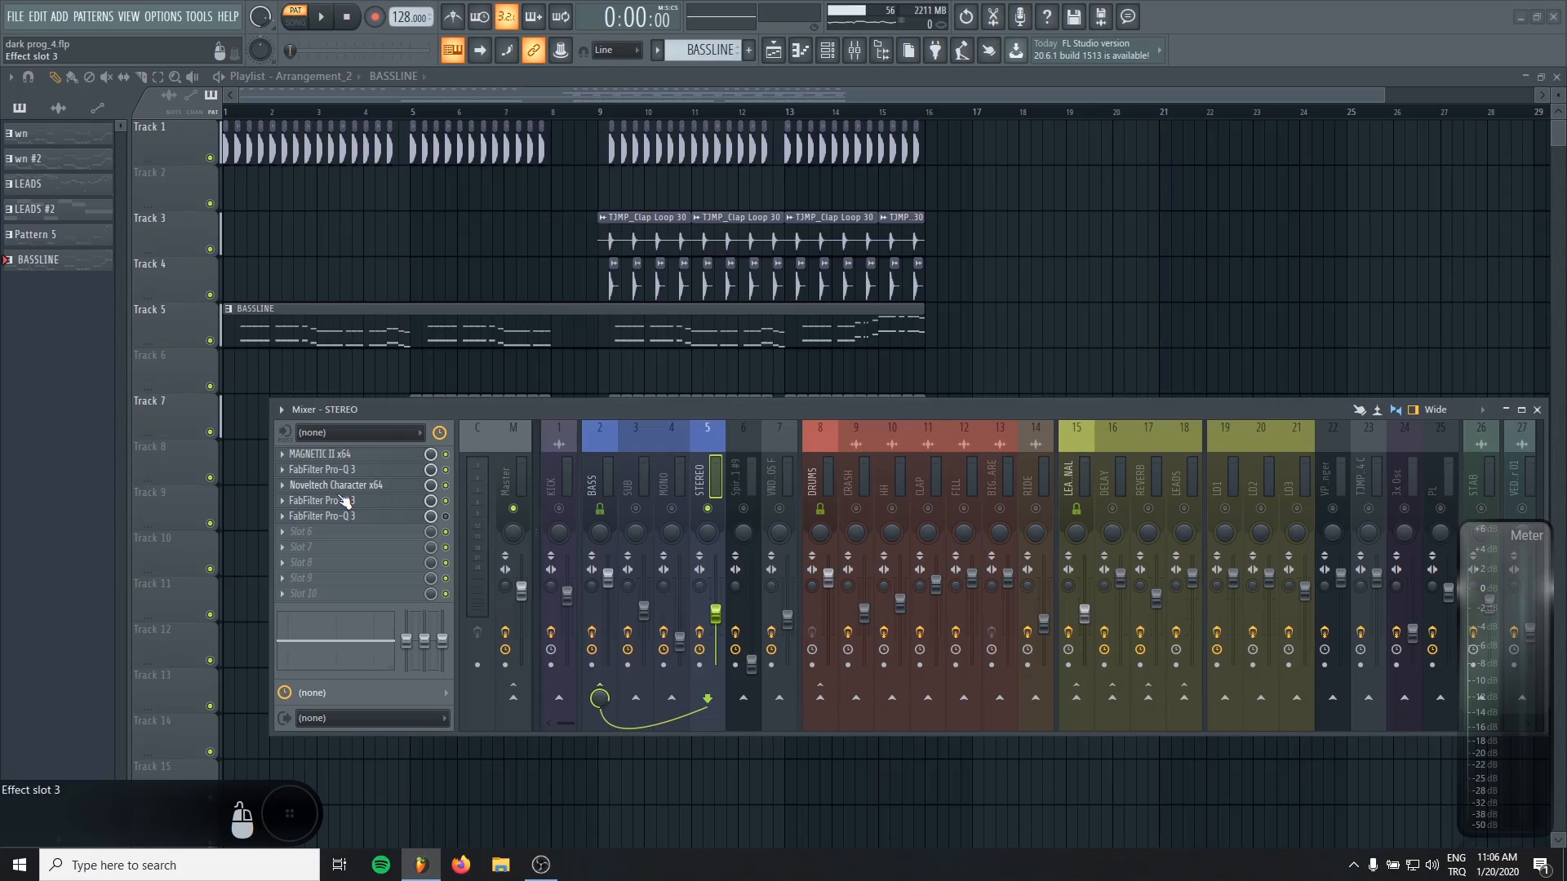
{"action": "left_click", "coordinate": [341, 512]}
{"action": "key", "text": "space"}
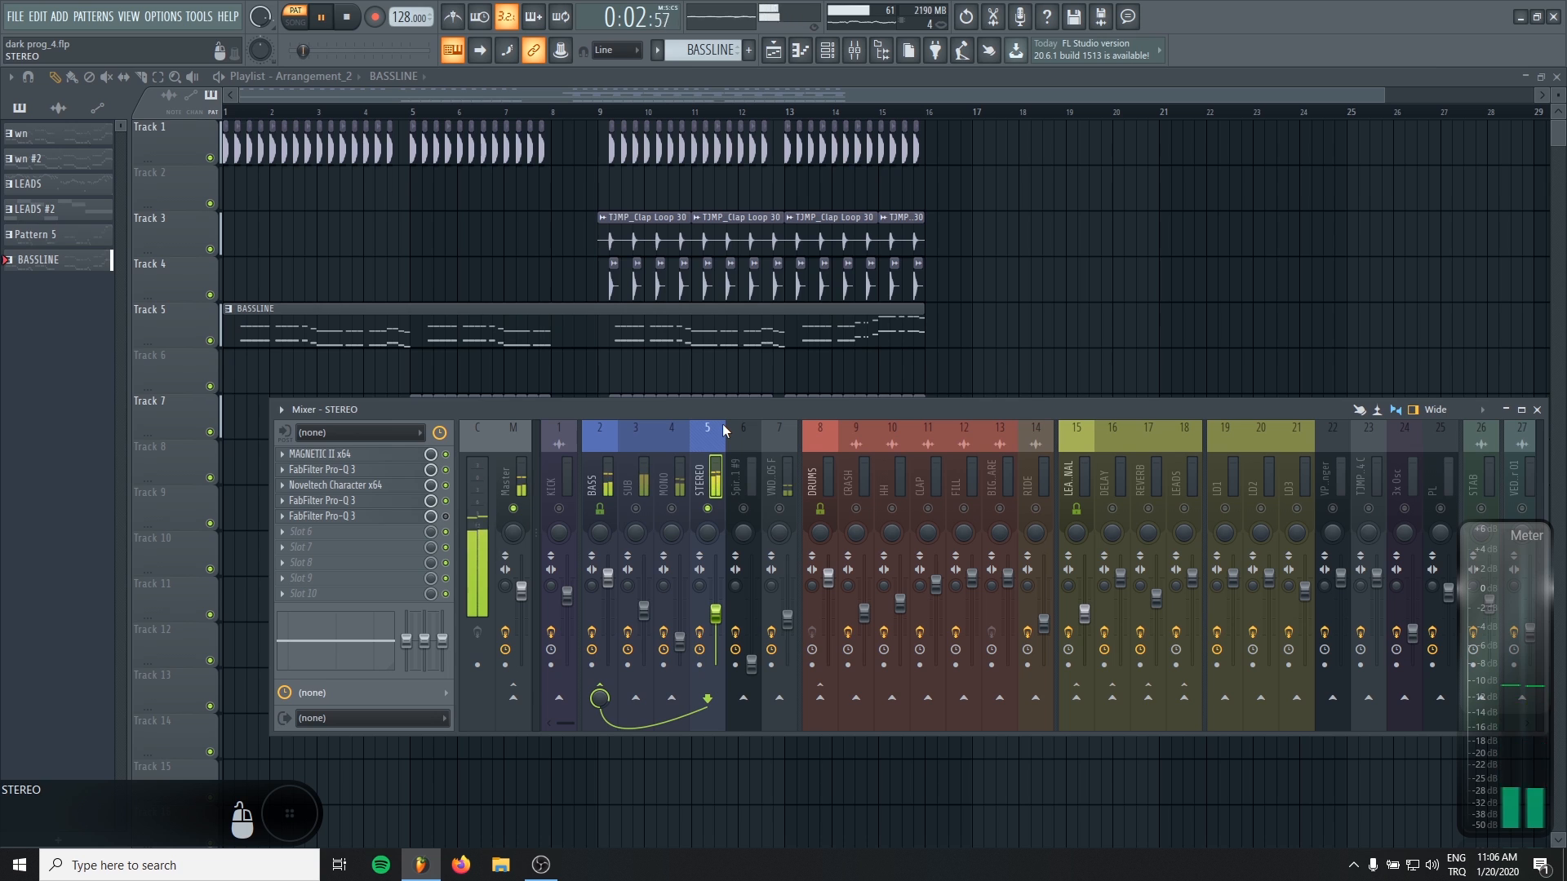
{"action": "key", "text": "space"}
Step: Inspect the VND Bass Stab 200 F sample channel and audition it on its mixer track
{"action": "left_click", "coordinate": [784, 453]}
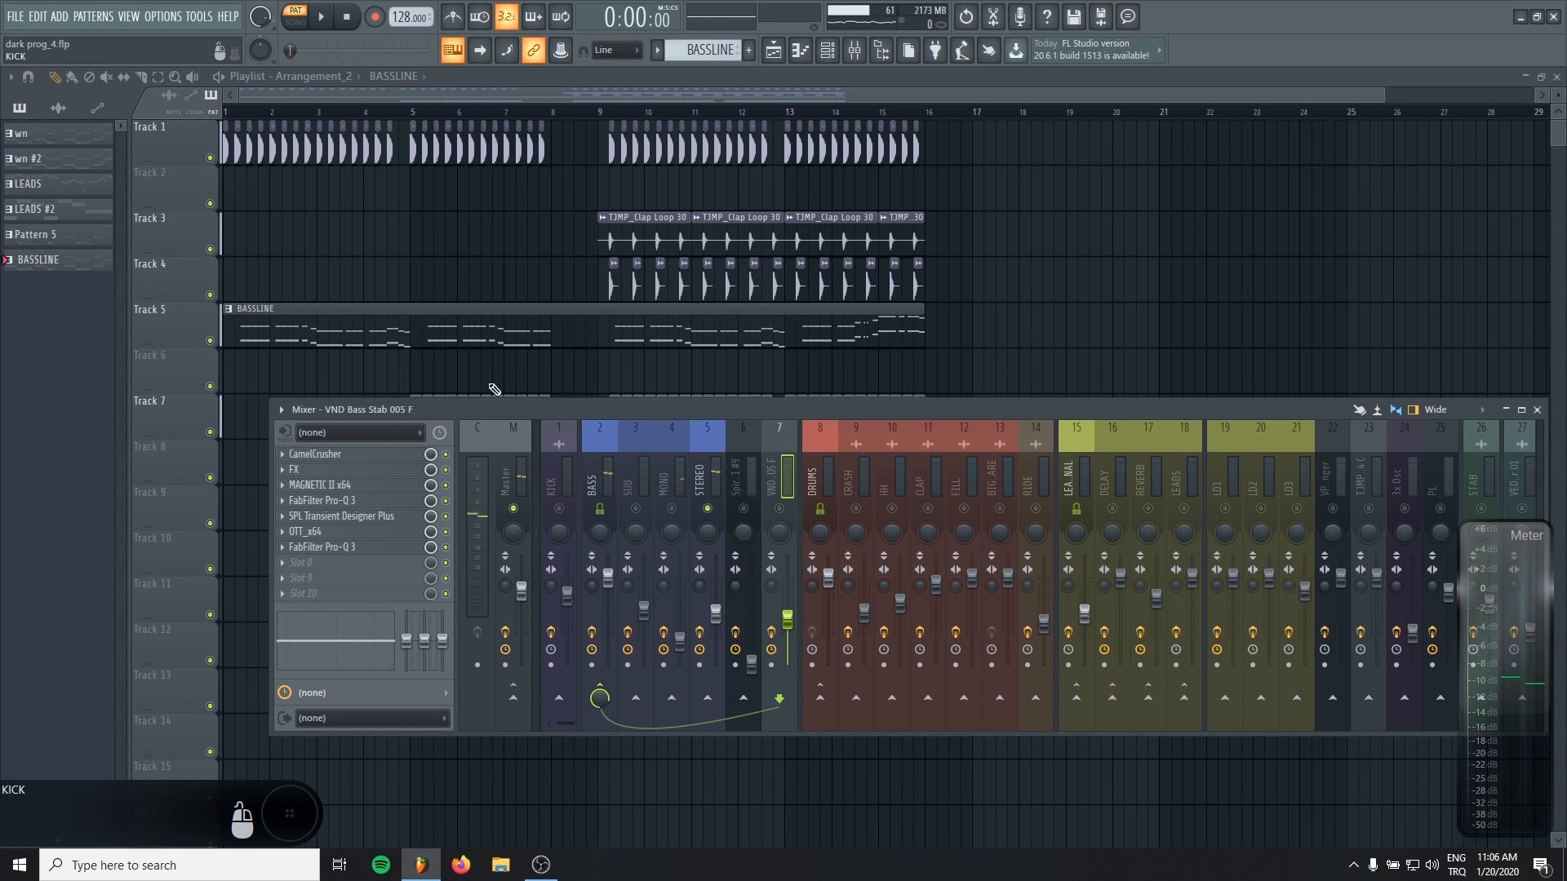
{"action": "left_click", "coordinate": [827, 51]}
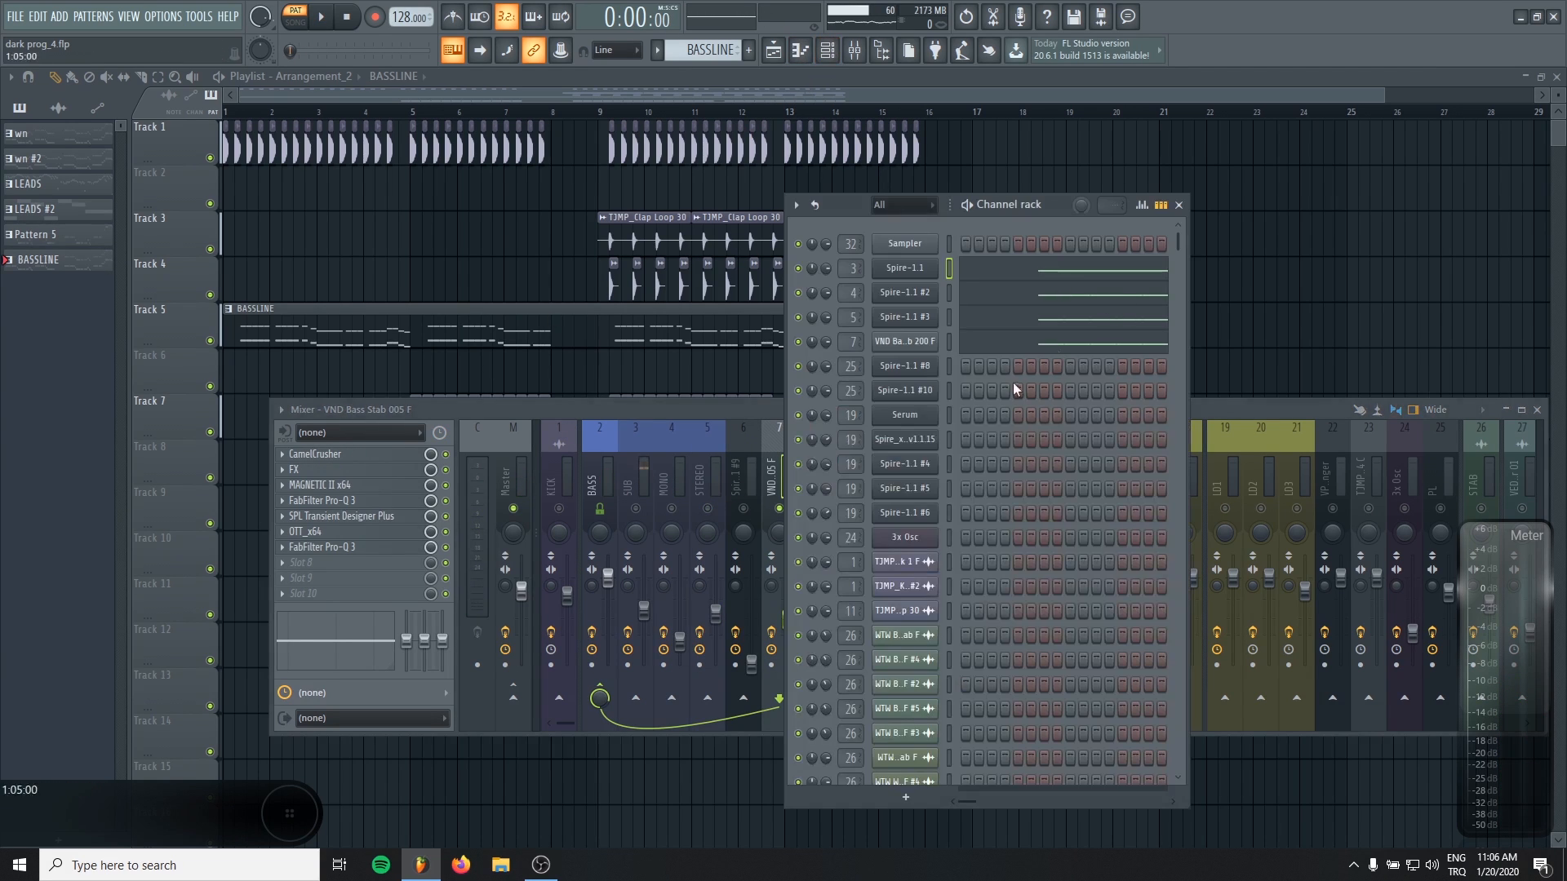
{"action": "left_click", "coordinate": [925, 347]}
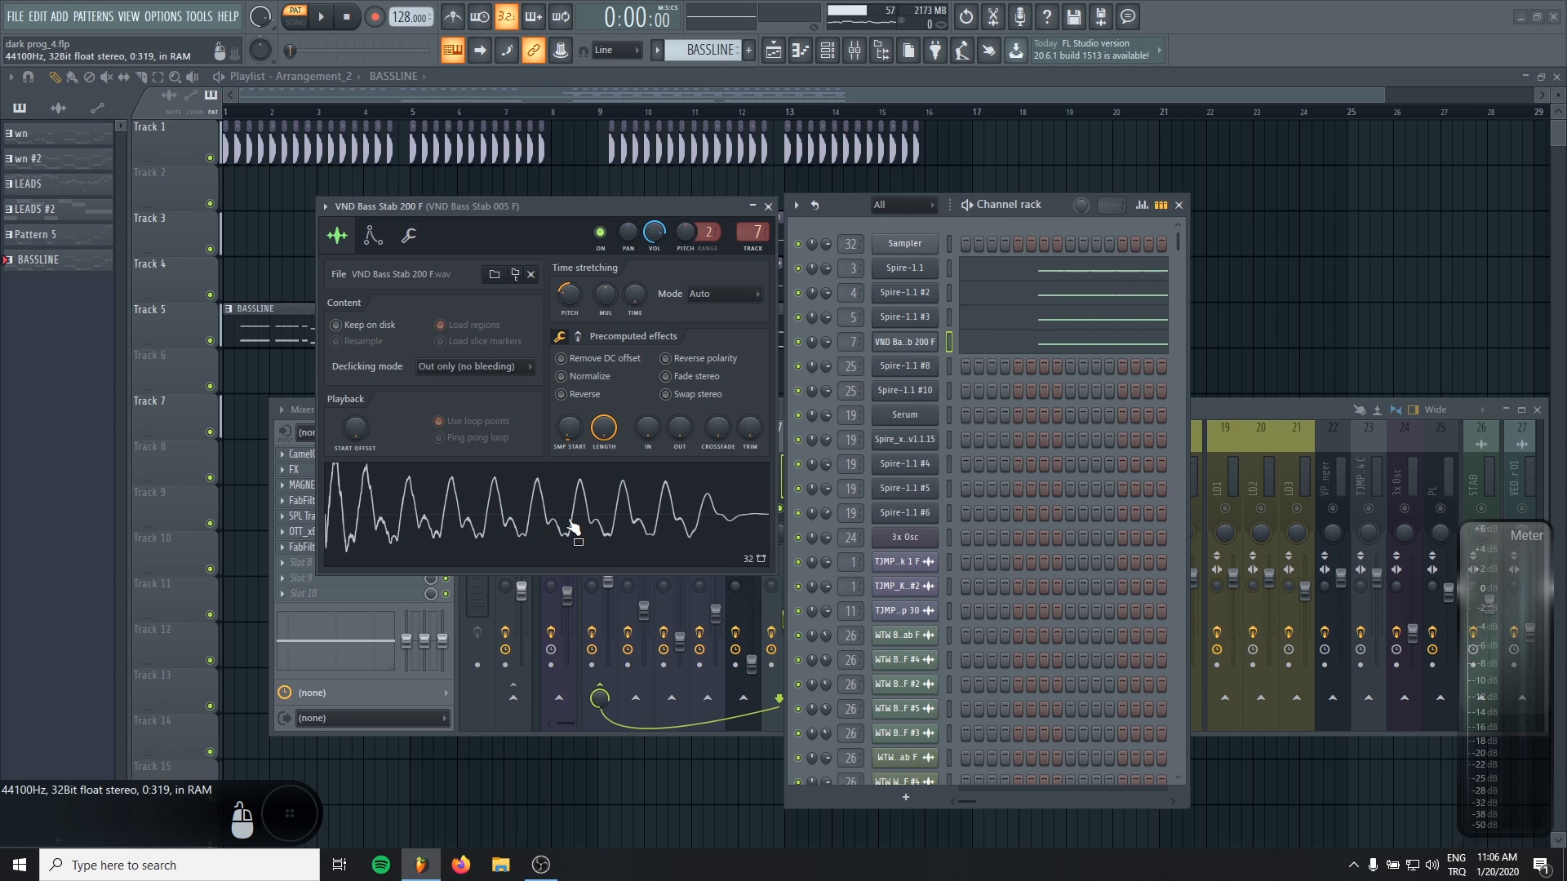
{"action": "left_click", "coordinate": [769, 206]}
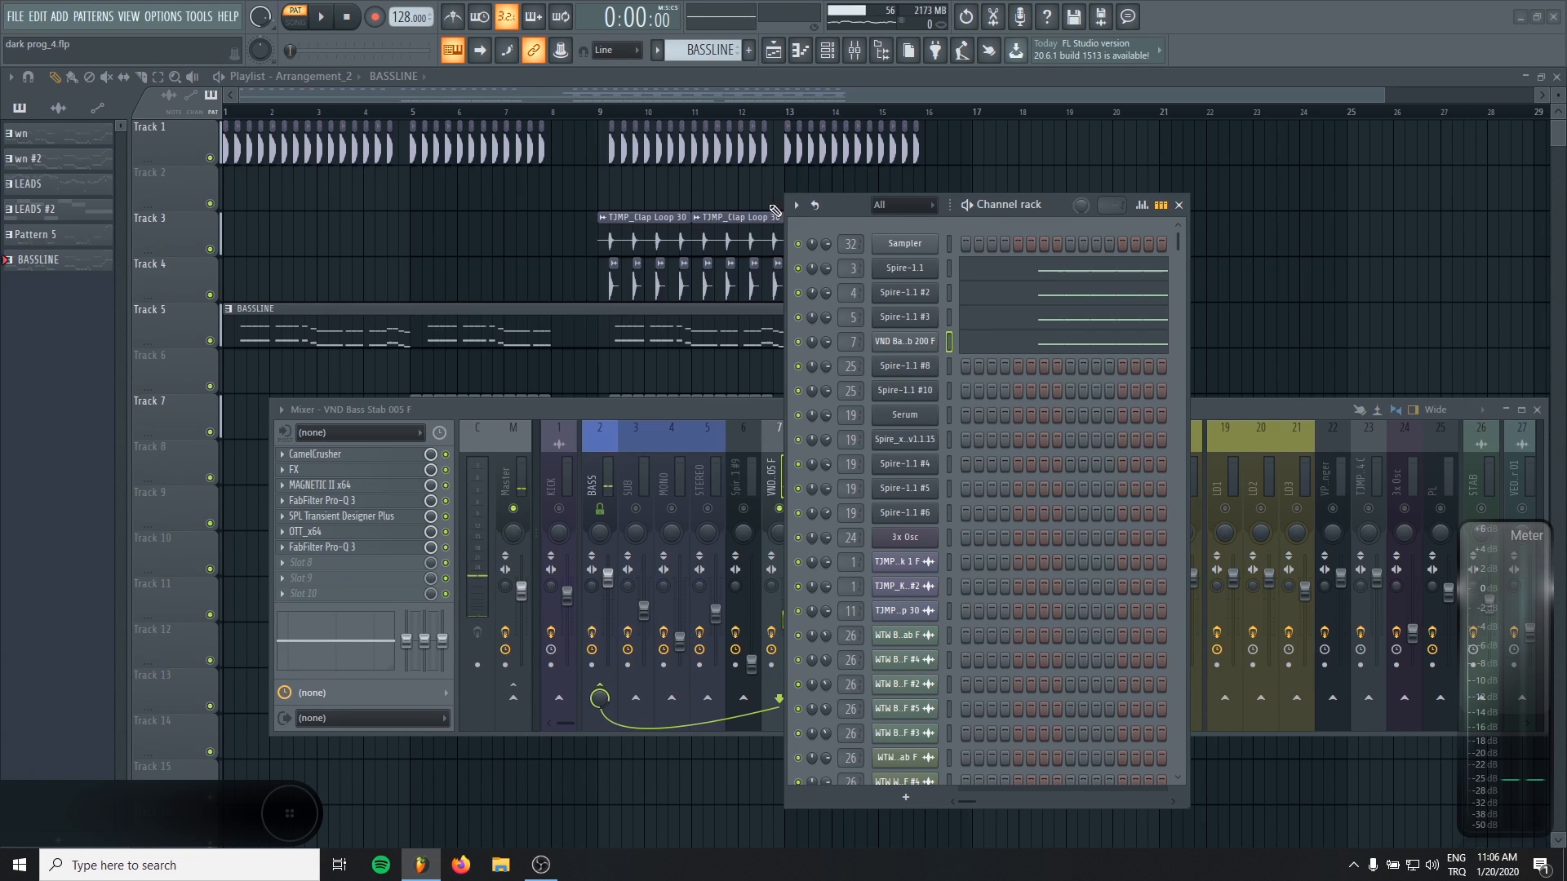
{"action": "left_click", "coordinate": [709, 399]}
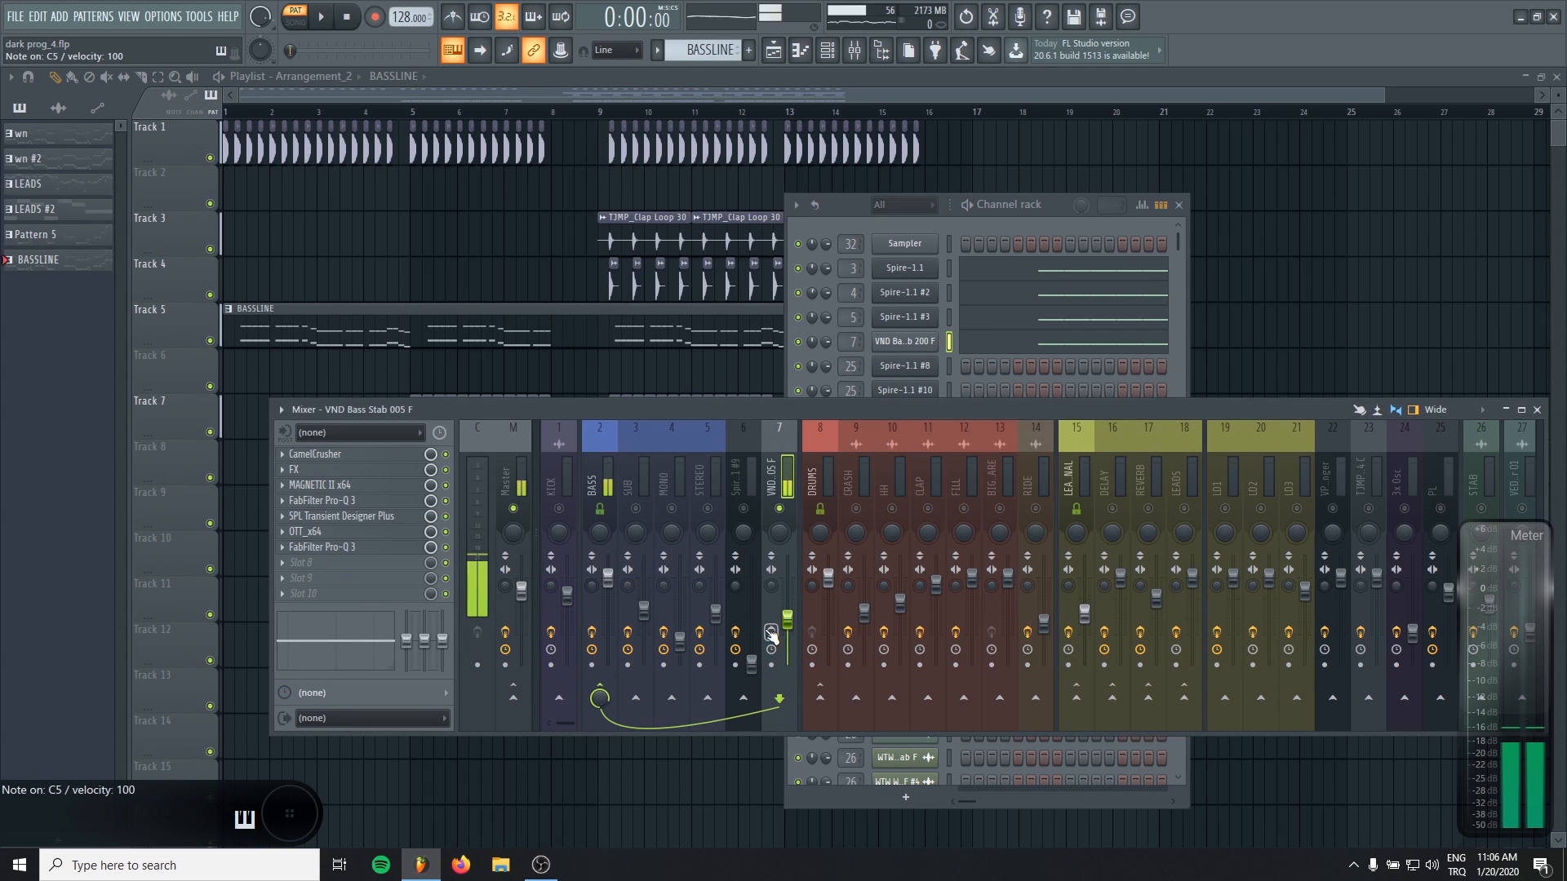
Step: Review CamelCrusher and the Effector FX module on the VND Bass Stab mixer track while auditioning the stab
{"action": "left_click", "coordinate": [328, 463]}
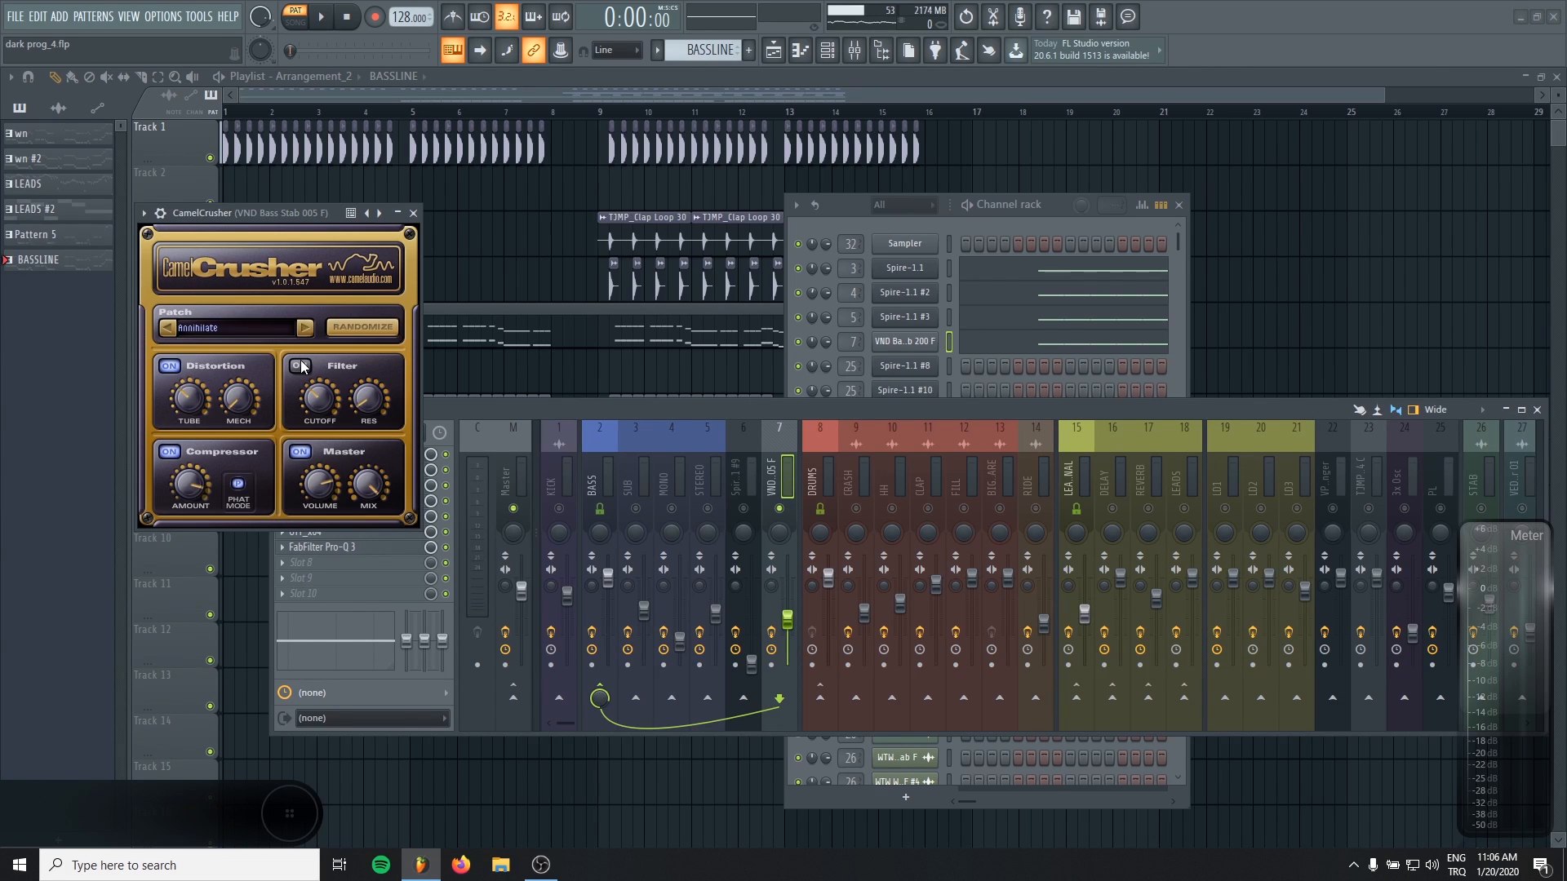
{"action": "left_click", "coordinate": [413, 213]}
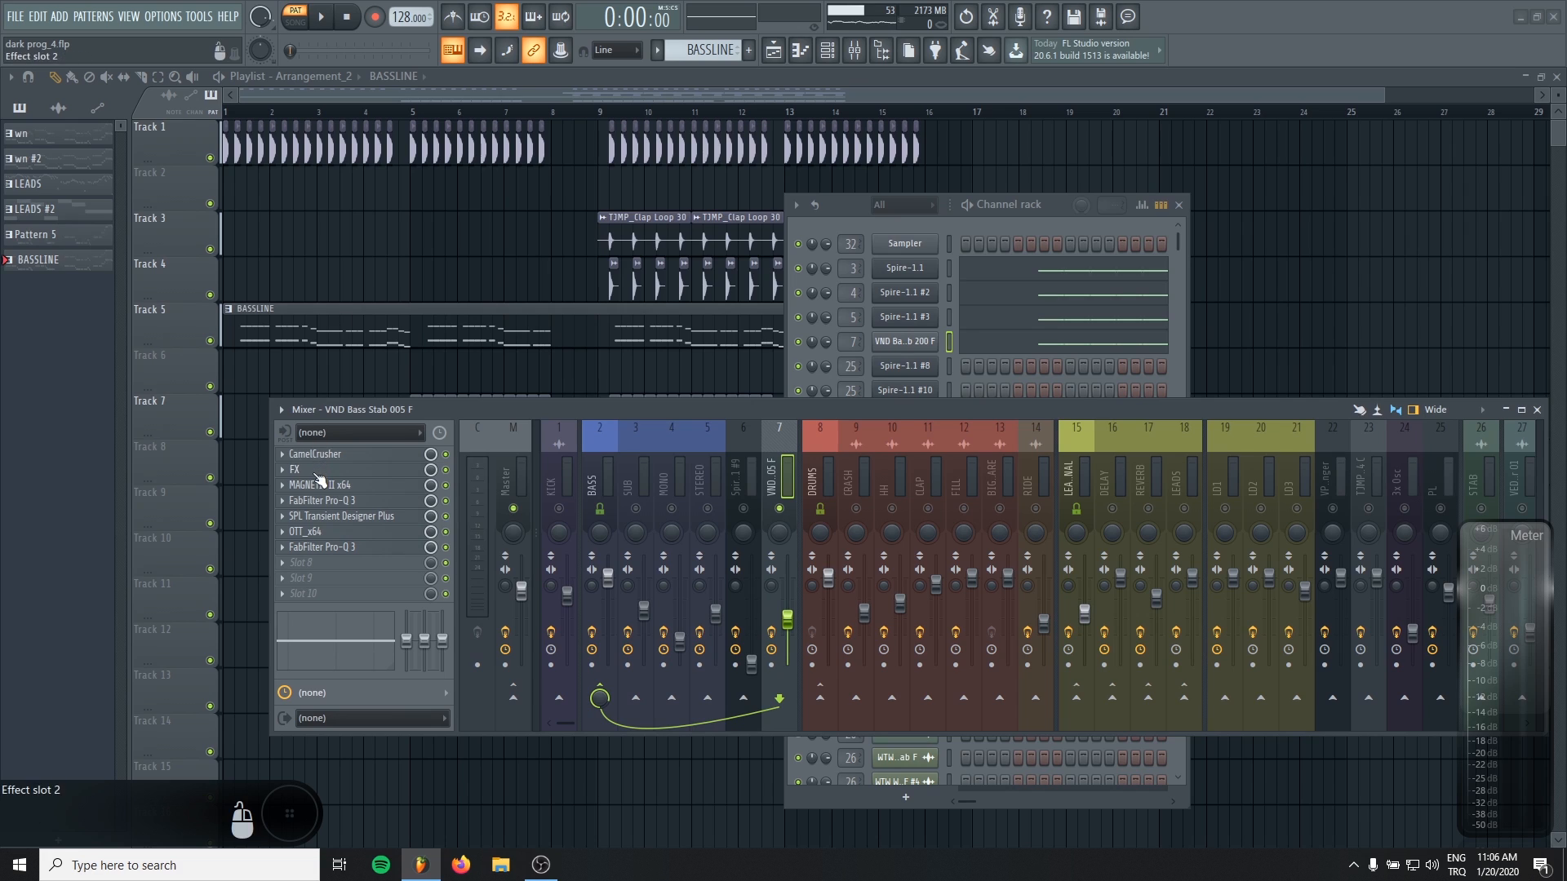
{"action": "left_click", "coordinate": [316, 471]}
{"action": "left_click_drag", "start_coordinate": [674, 248], "coordinate": [555, 269]}
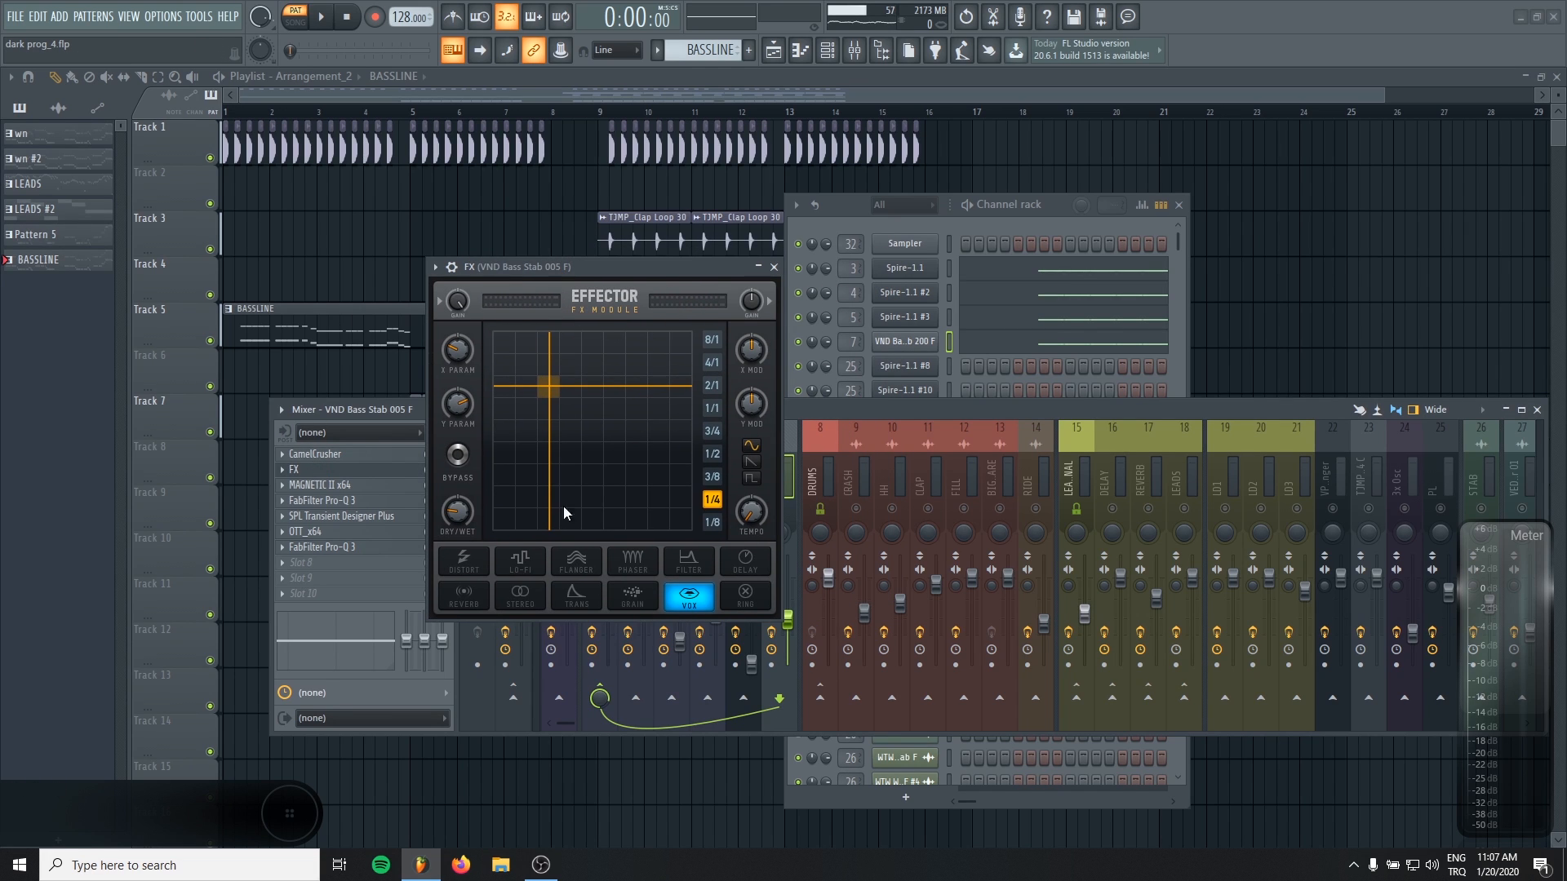
{"action": "left_click_drag", "start_coordinate": [512, 289], "coordinate": [630, 304]}
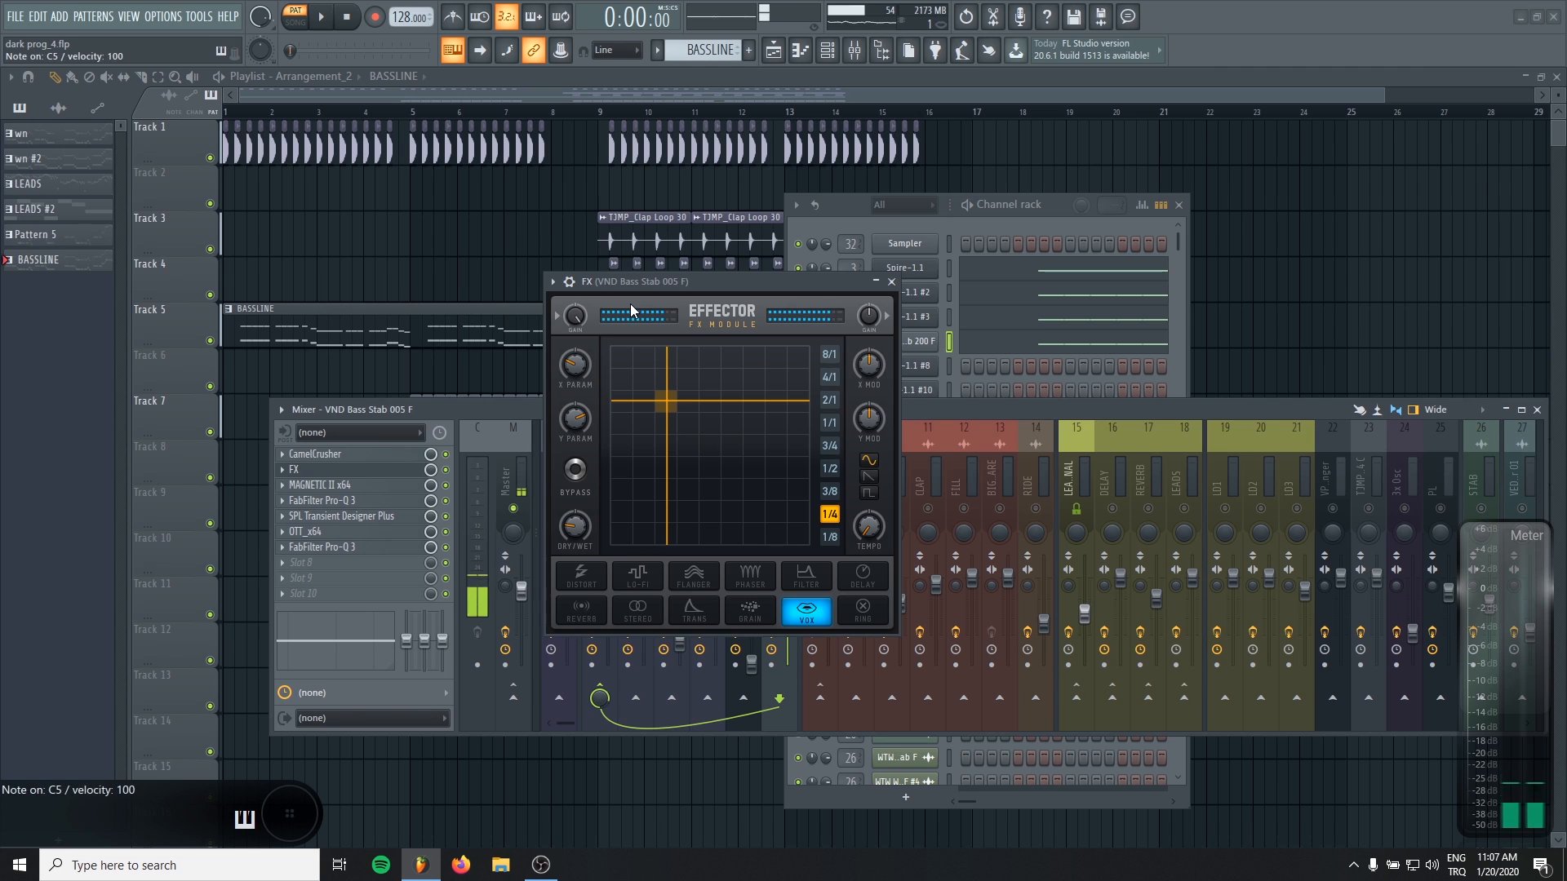
Step: Review the FabFilter Pro-Q 3 equalizers on the VND Bass Stab mixer track and close the open effect windows
{"action": "left_click", "coordinate": [330, 504]}
{"action": "key", "text": "Escape"}
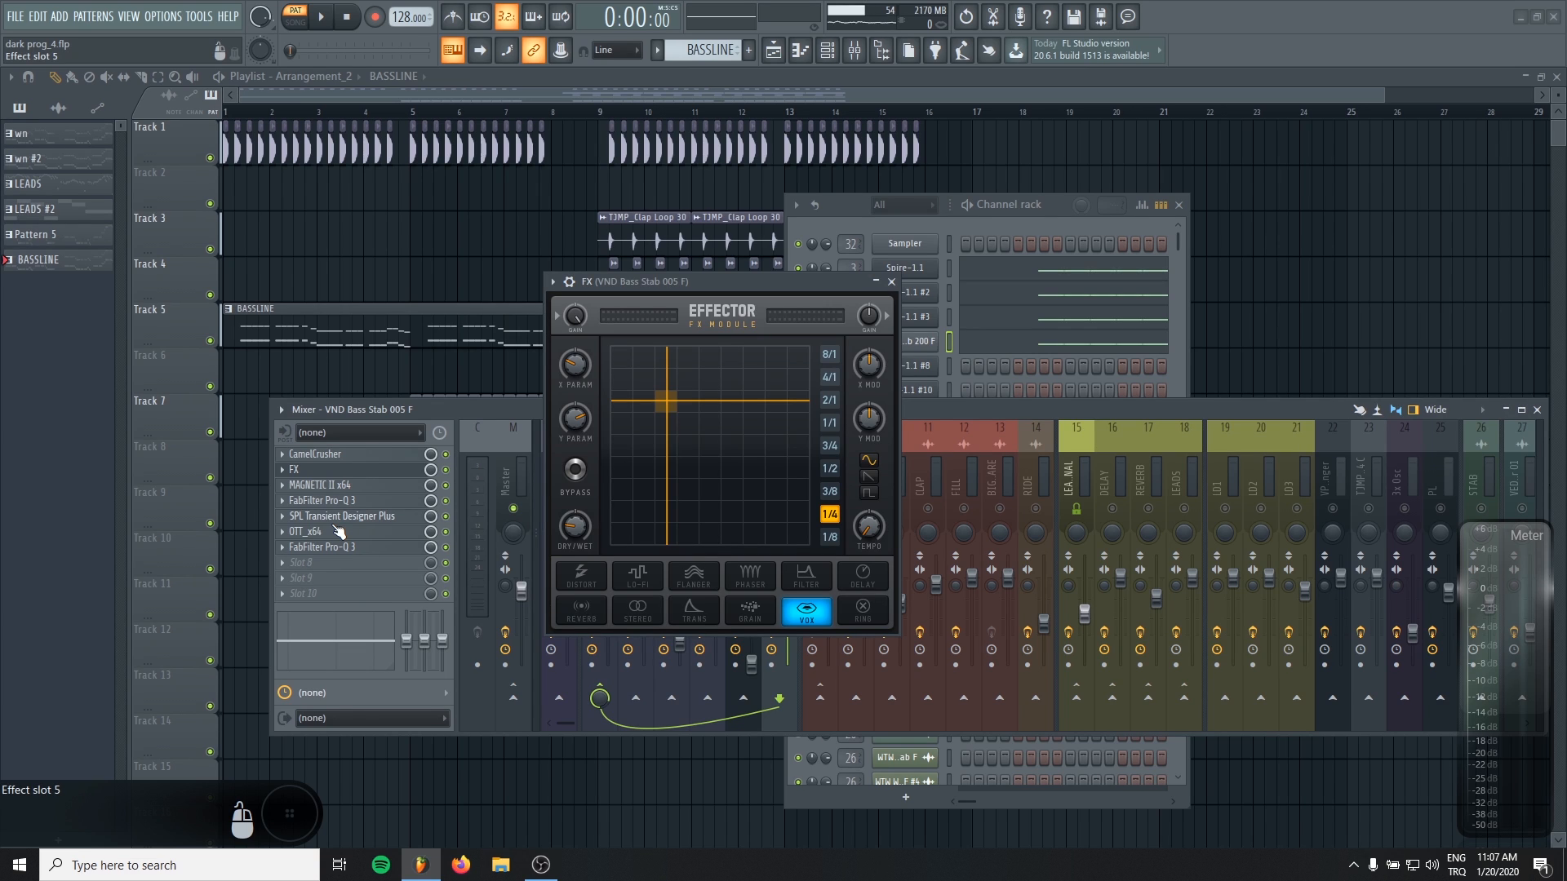
{"action": "left_click", "coordinate": [328, 551]}
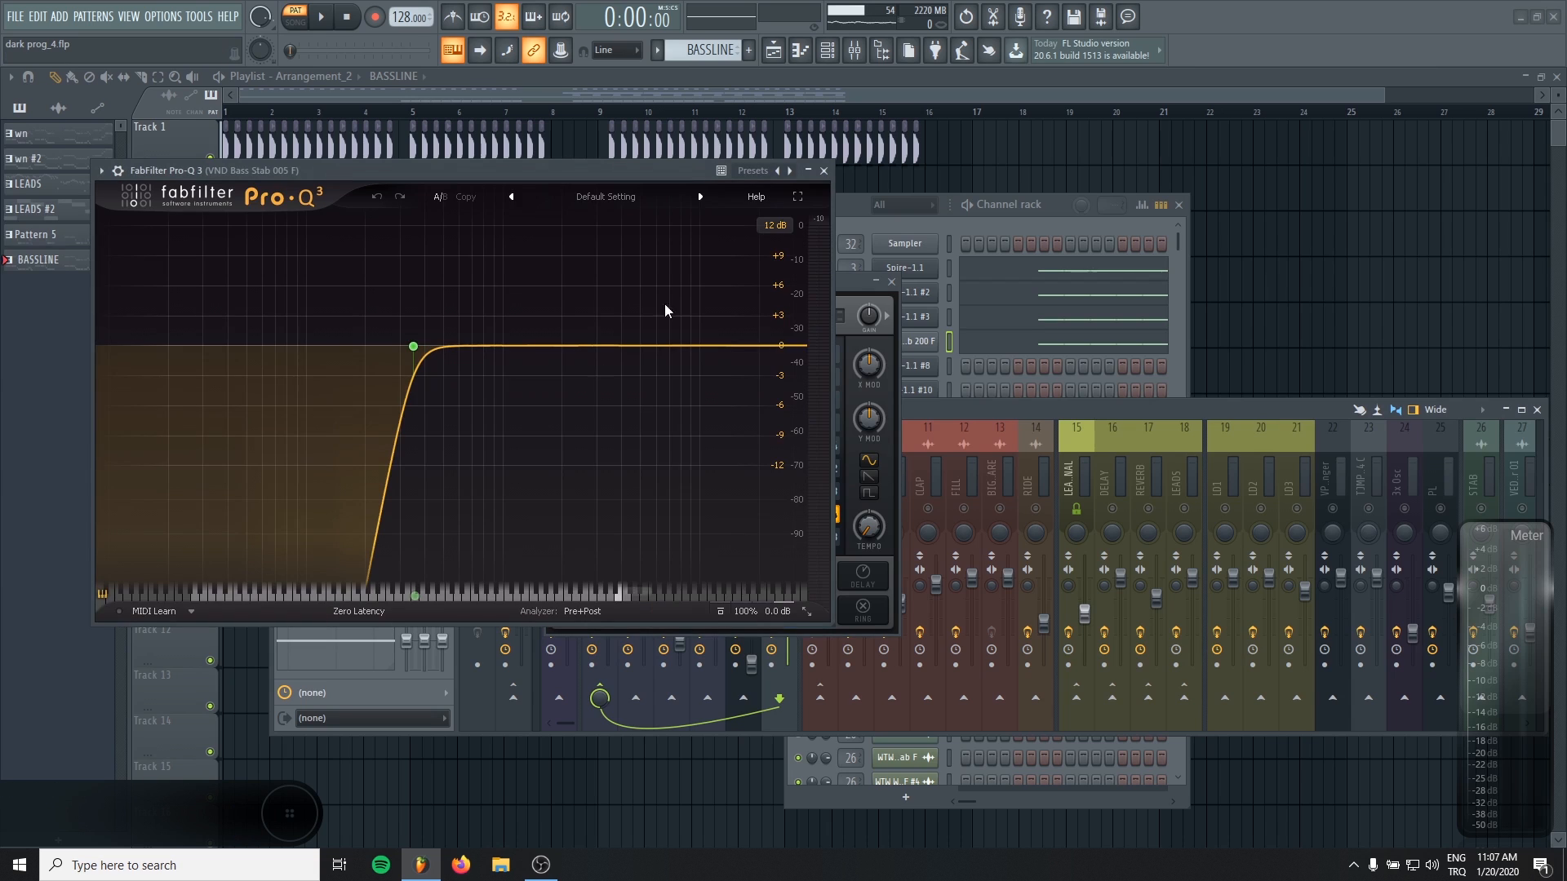
{"action": "left_click", "coordinate": [808, 171]}
{"action": "left_click", "coordinate": [885, 284]}
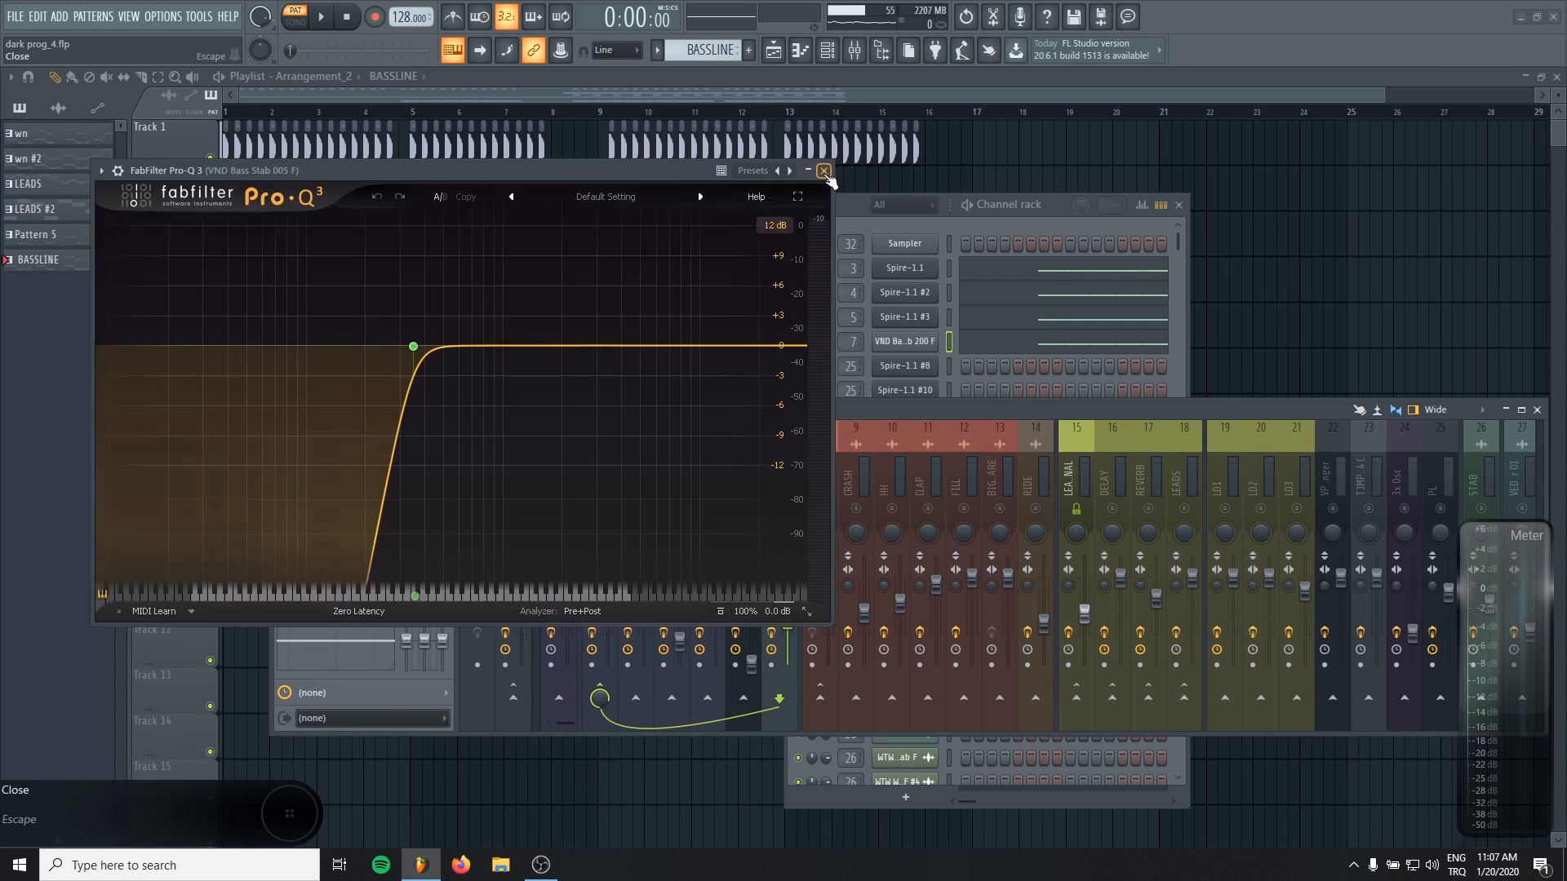
{"action": "left_click", "coordinate": [823, 171]}
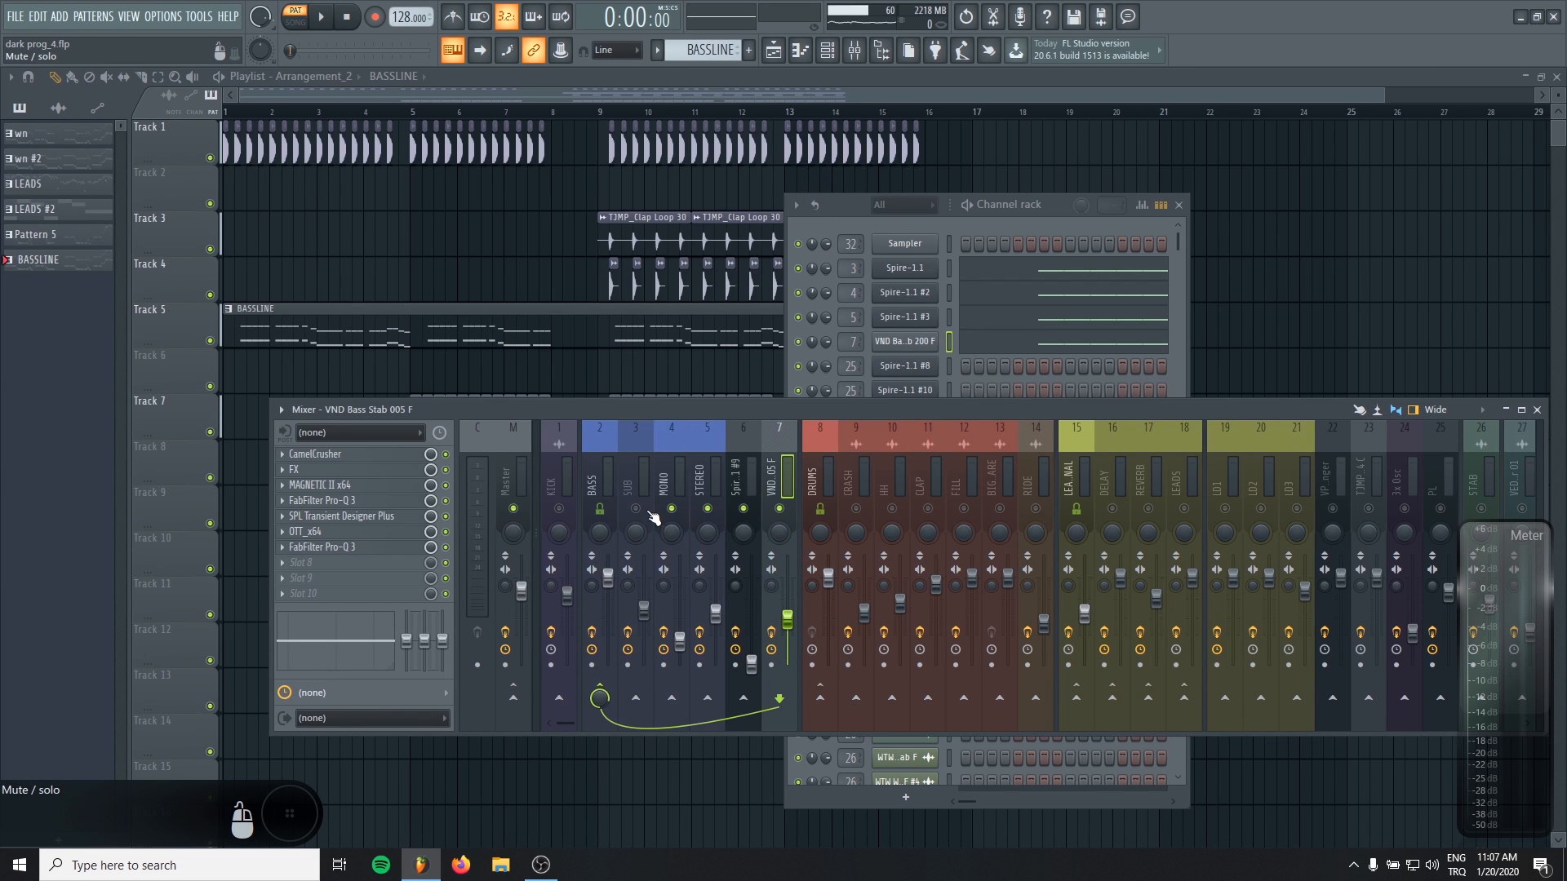
Step: Unmute the SUB track, mute mixer track 6 and play the combined bassline with the BASS track selected
{"action": "left_click", "coordinate": [637, 509]}
{"action": "left_click", "coordinate": [743, 509]}
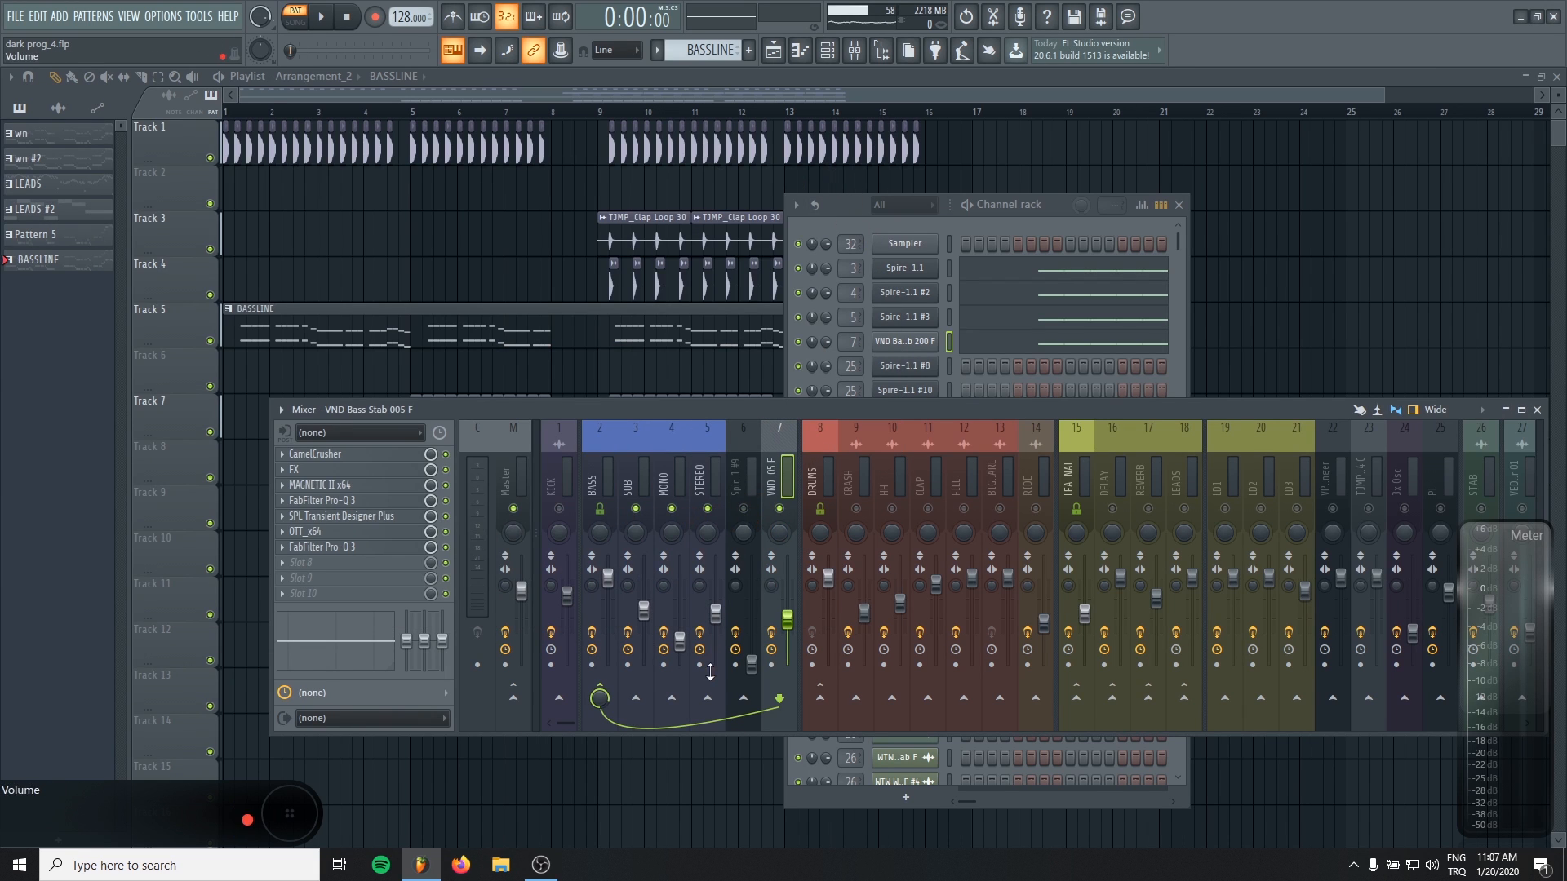
{"action": "left_click", "coordinate": [593, 490]}
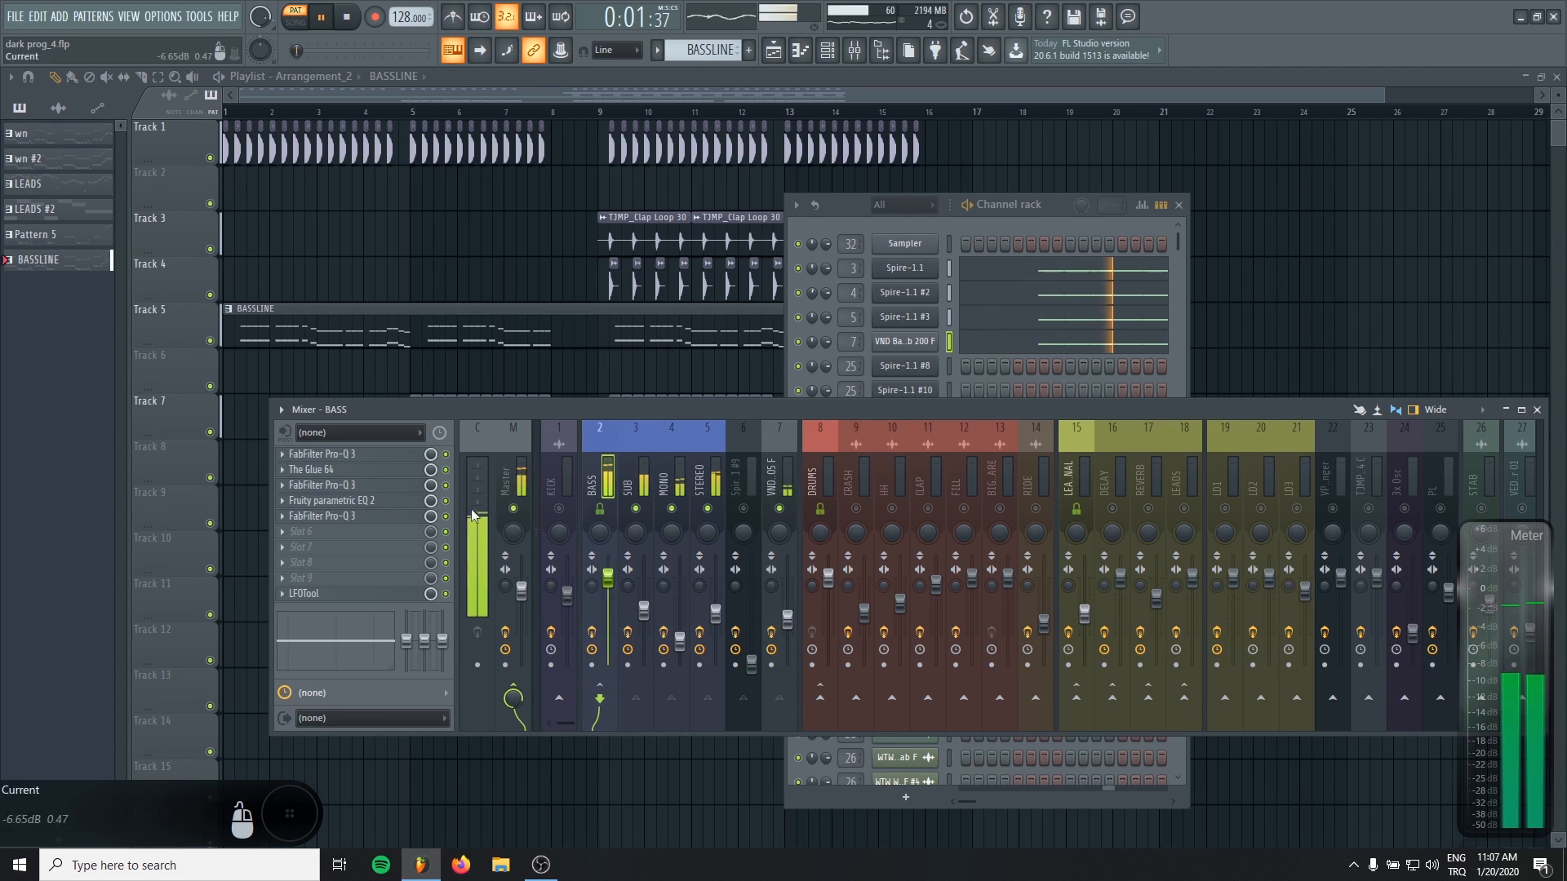
Step: Review The Glue 64, FabFilter Pro-Q 3 and Fruity parametric EQ 2 effects on the BASS mixer track during playback
{"action": "left_click", "coordinate": [351, 472]}
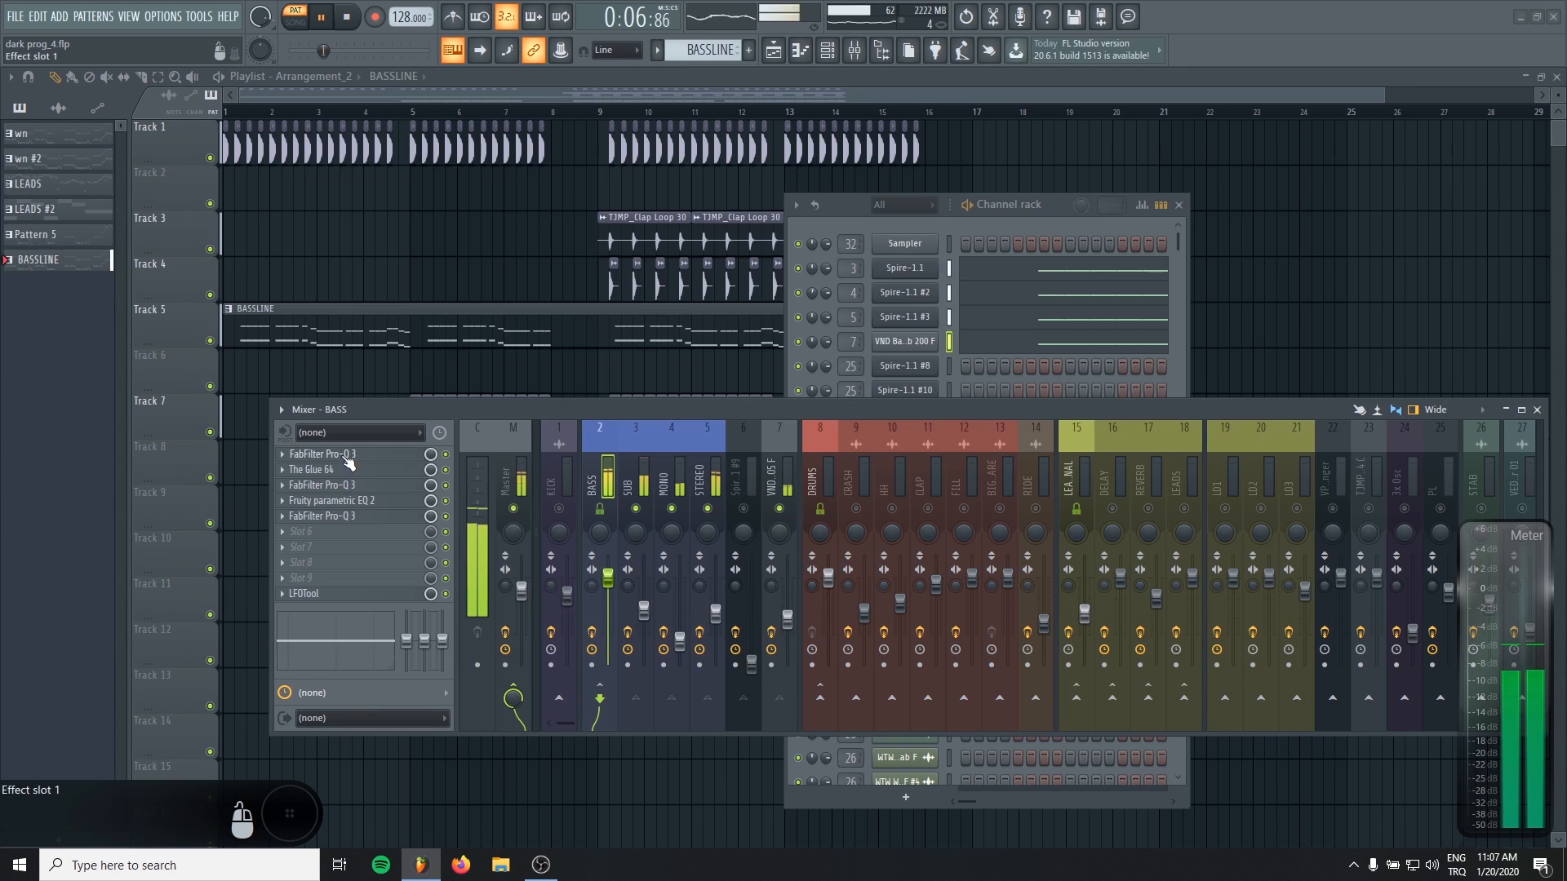
{"action": "key", "text": "Escape"}
{"action": "left_click", "coordinate": [349, 487]}
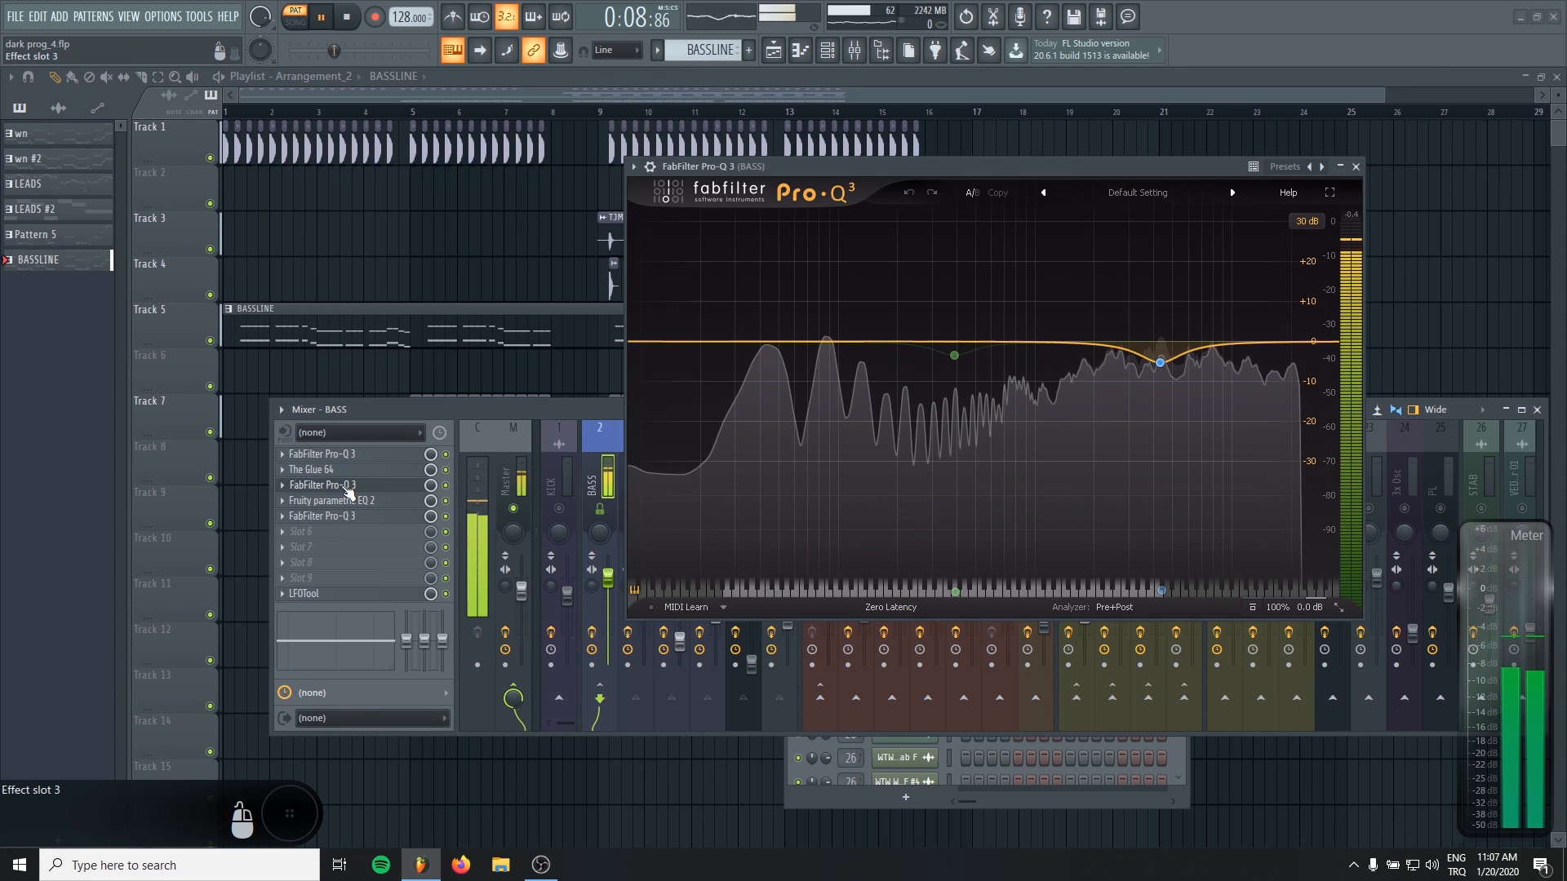
{"action": "key", "text": "Escape"}
{"action": "left_click", "coordinate": [351, 501]}
{"action": "key", "text": "Escape"}
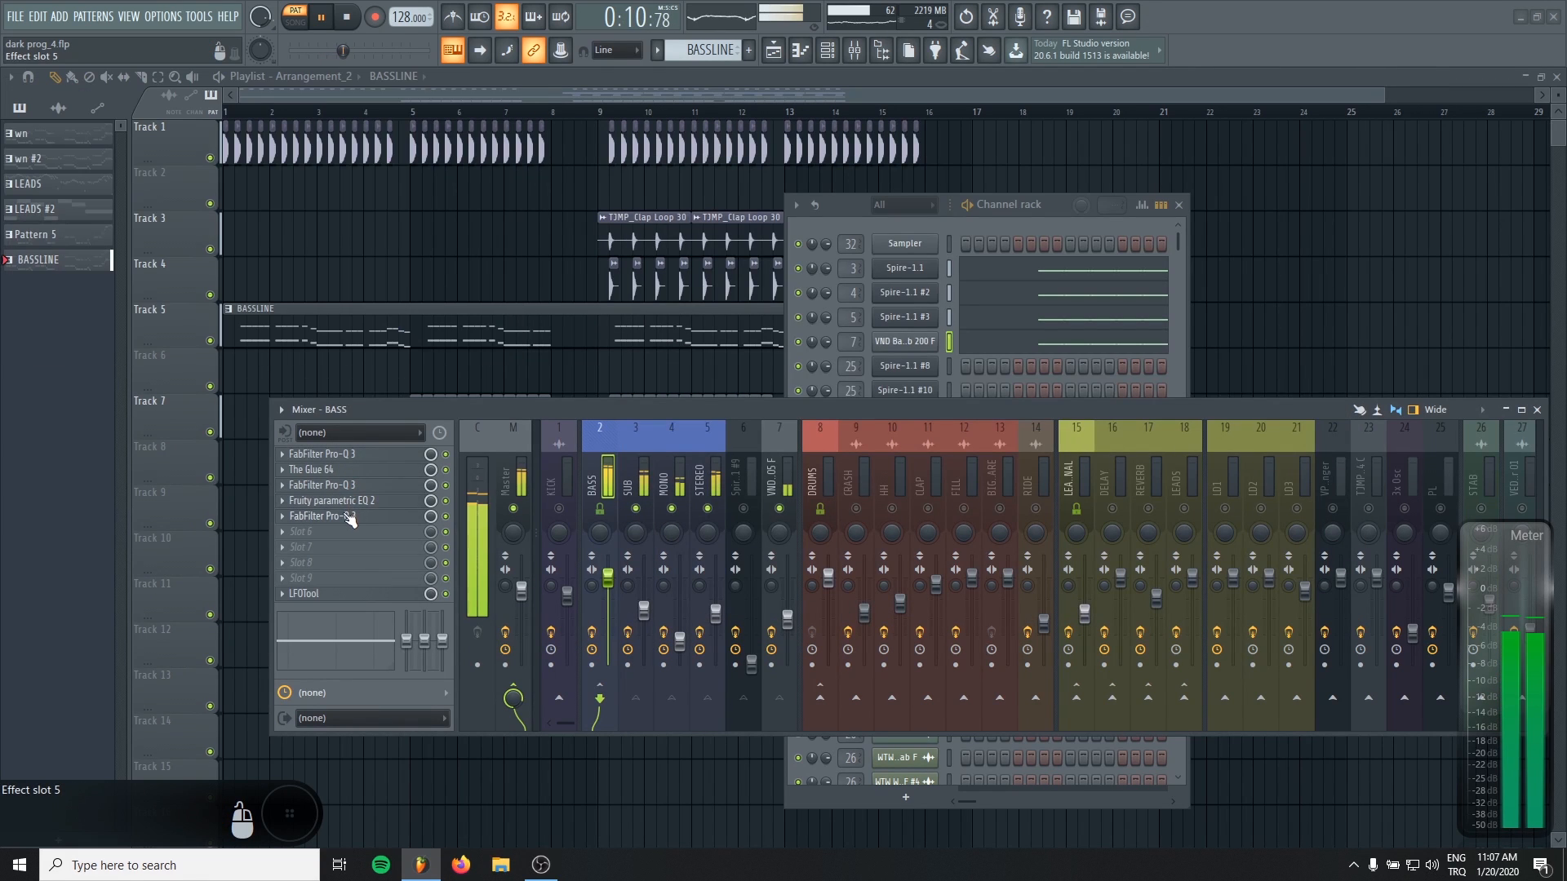
{"action": "left_click", "coordinate": [349, 515]}
{"action": "key", "text": "Escape"}
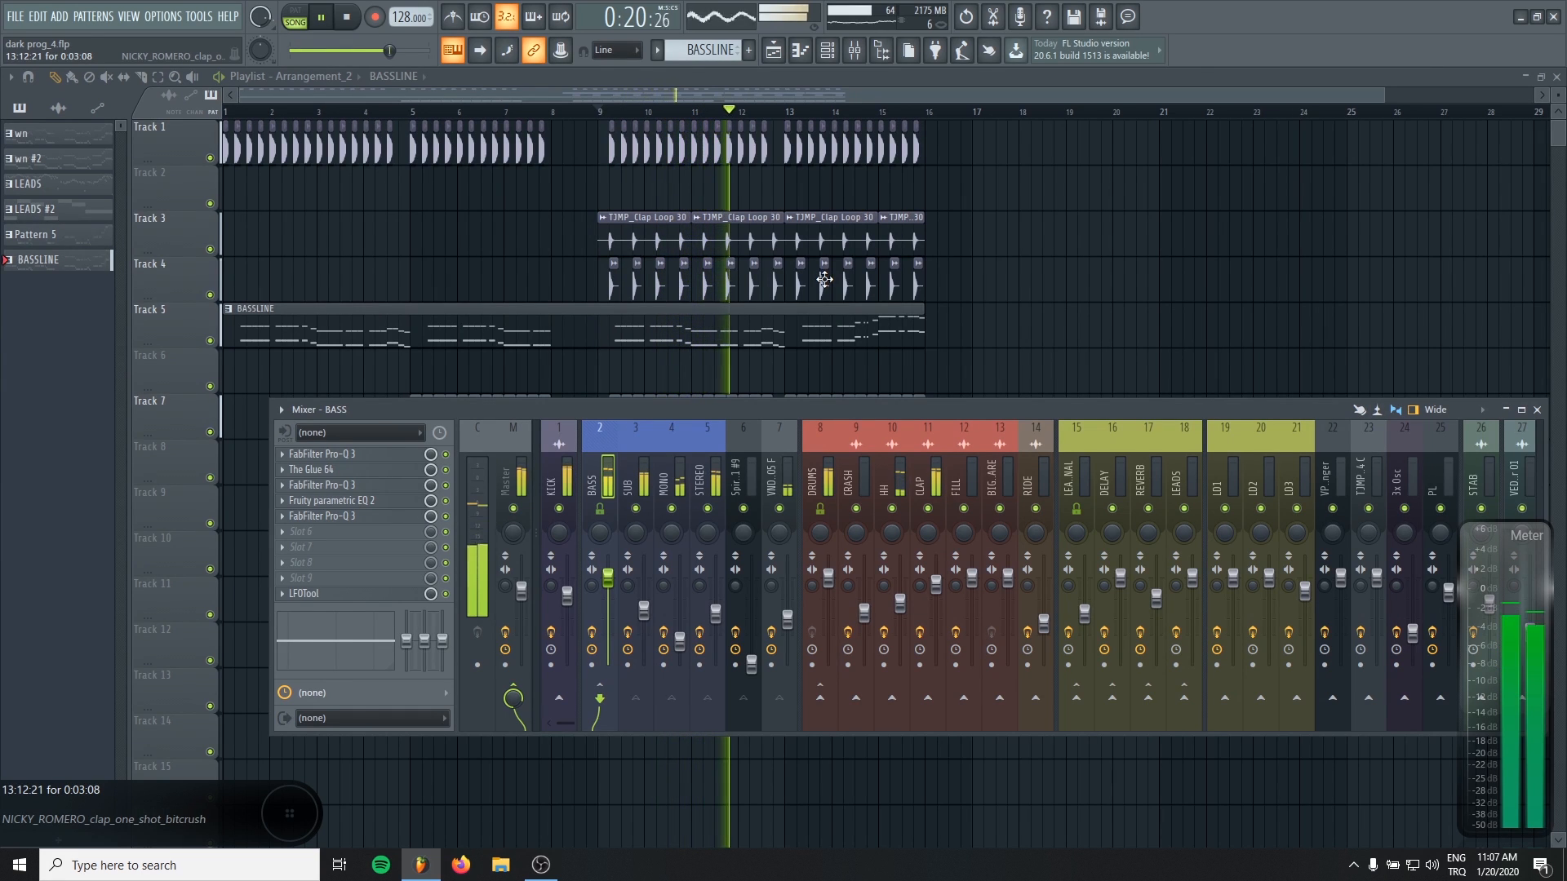
Step: Play the LEADS pattern and examine the first half of its Serum melody in the piano roll
{"action": "key", "text": "F9"}
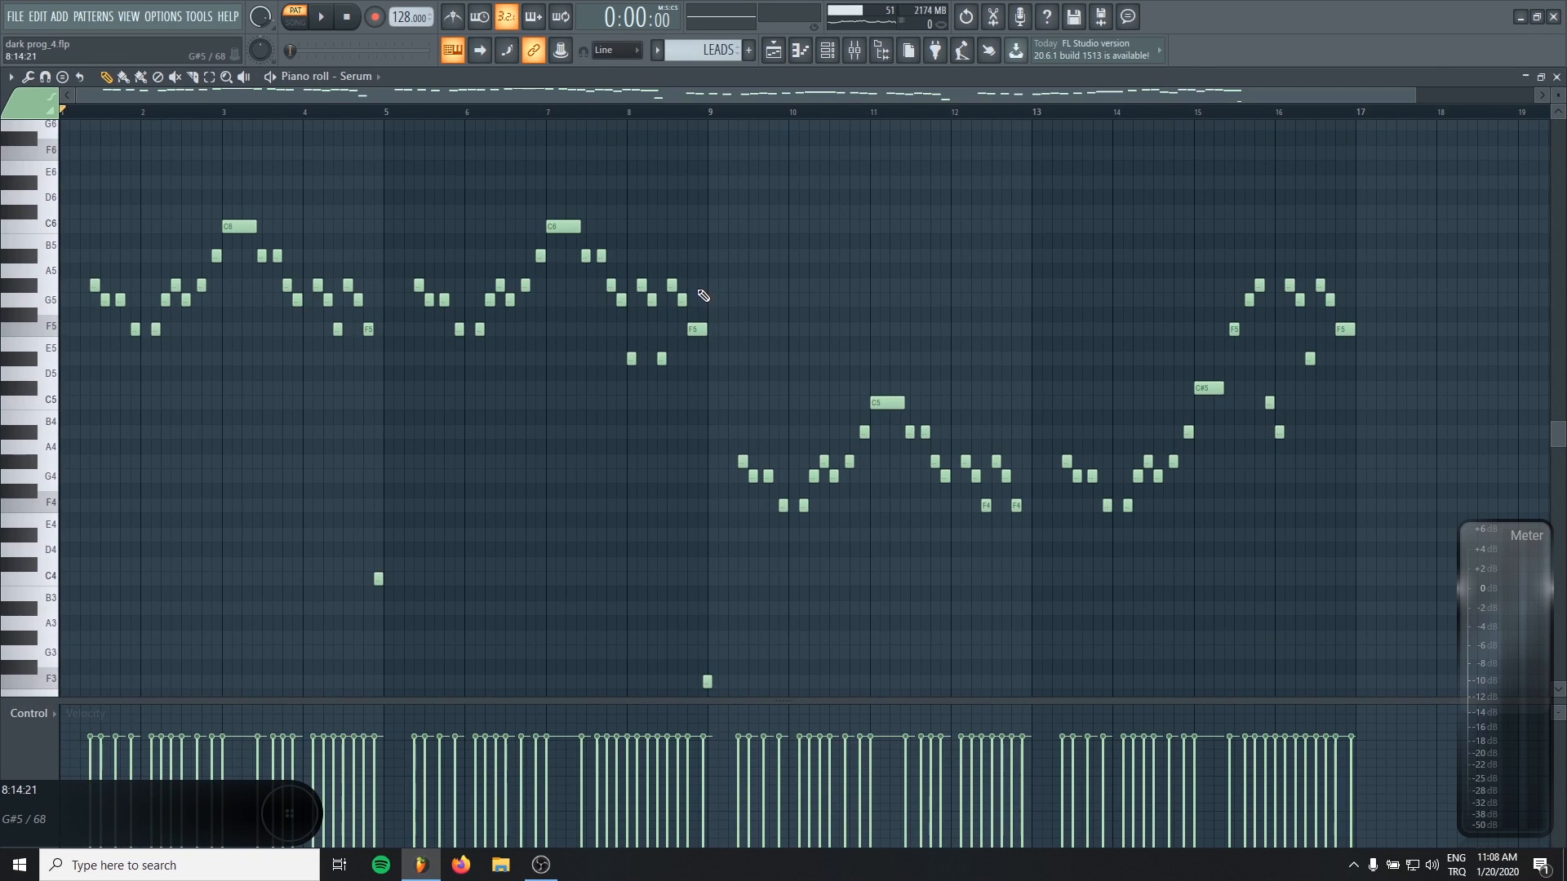
{"action": "key", "text": "space"}
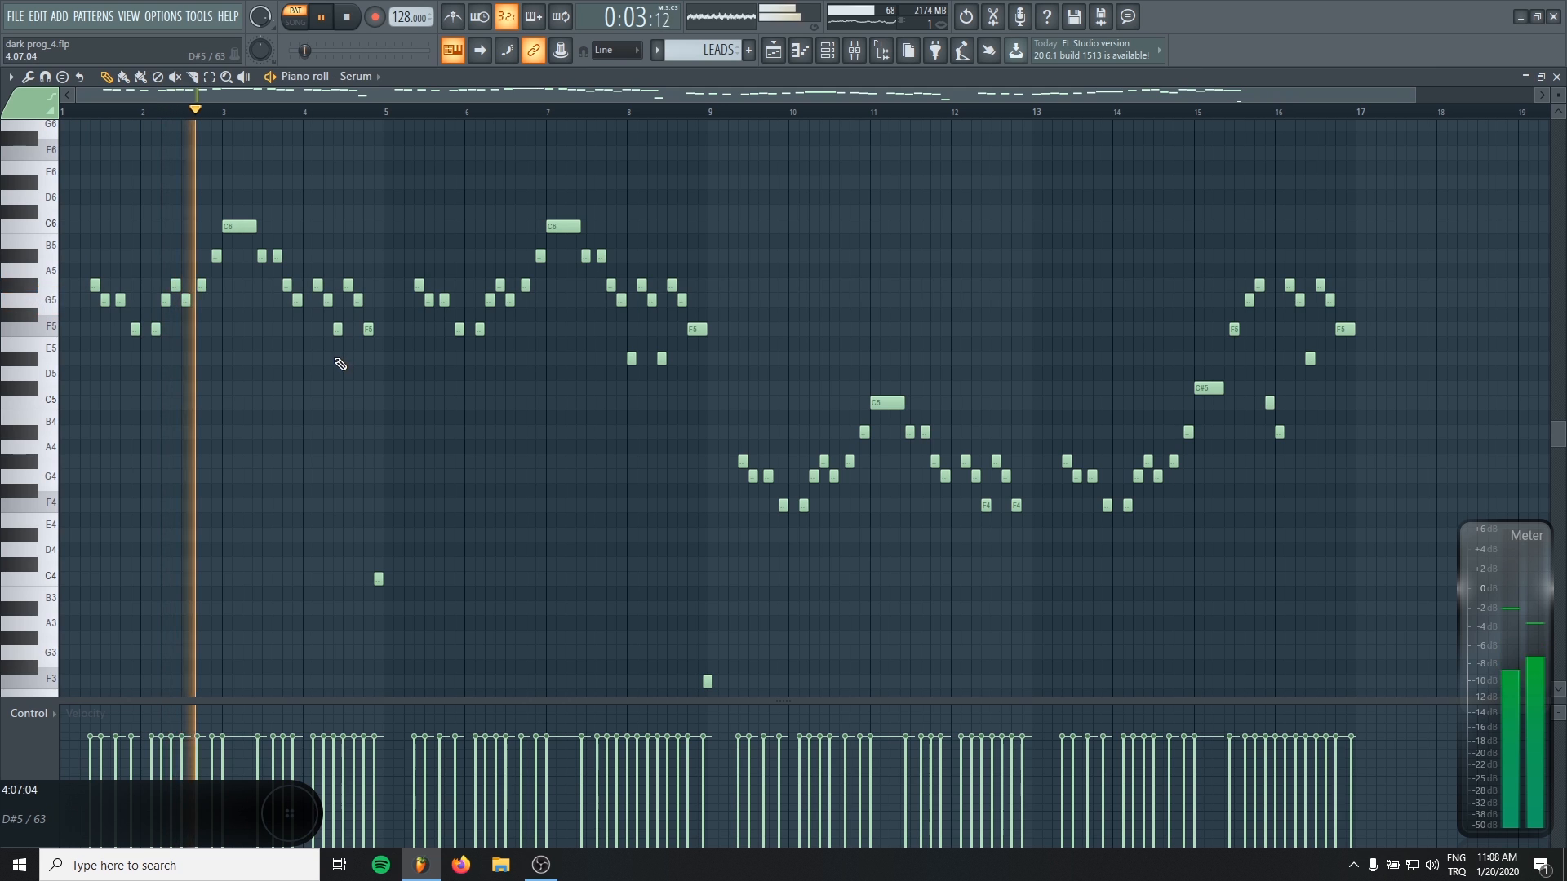
{"action": "scroll", "coordinate": [304, 433], "scroll_direction": "up", "scroll_amount": 5, "text": "ctrl"}
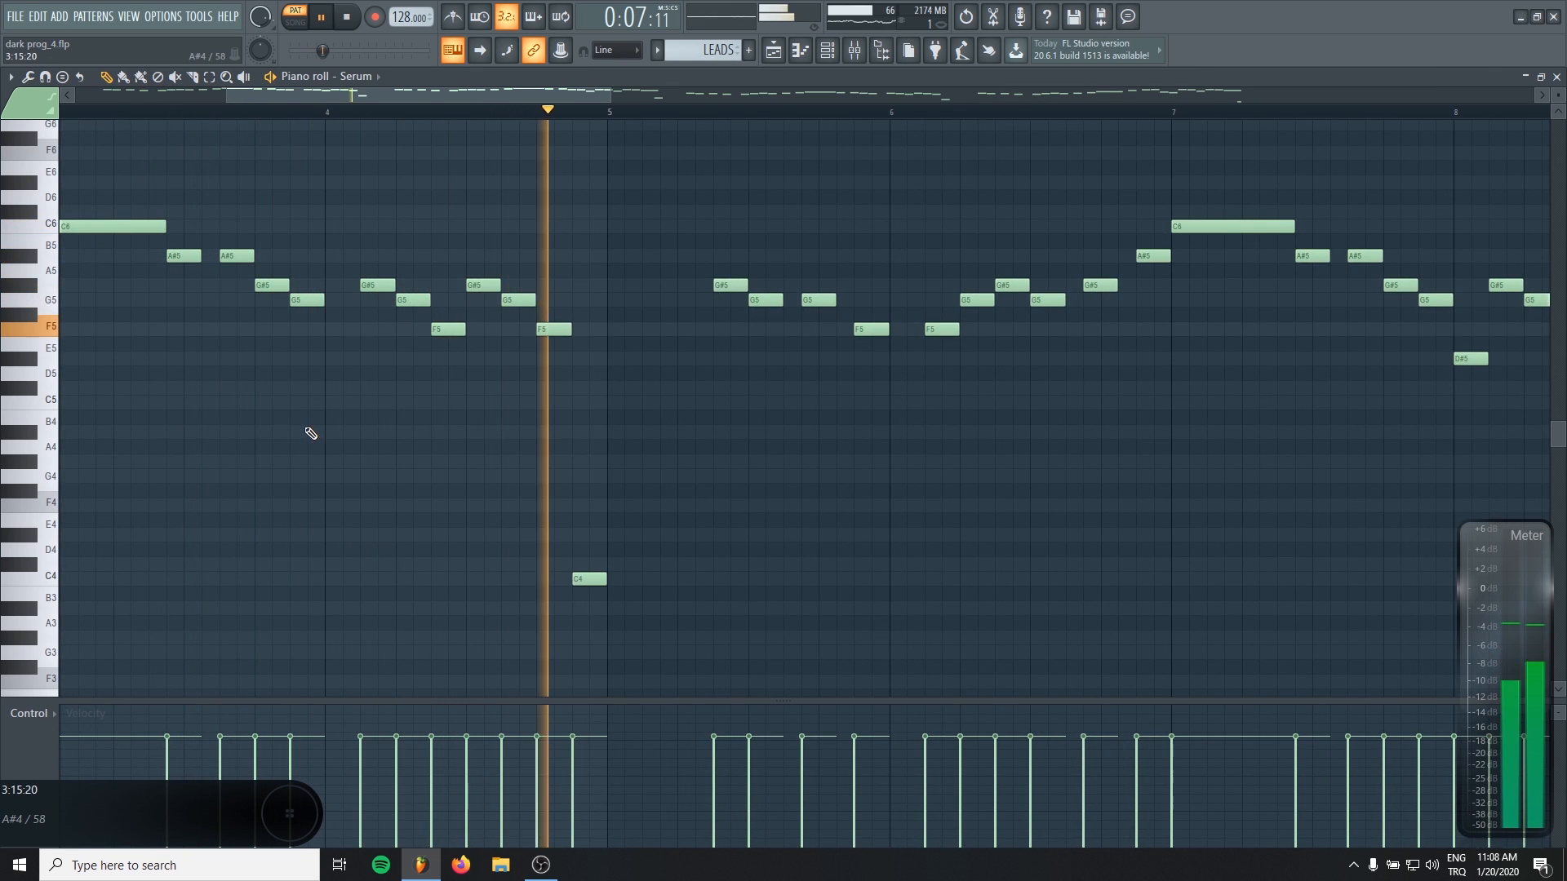
{"action": "left_click_drag", "start_coordinate": [931, 482], "coordinate": [496, 536]}
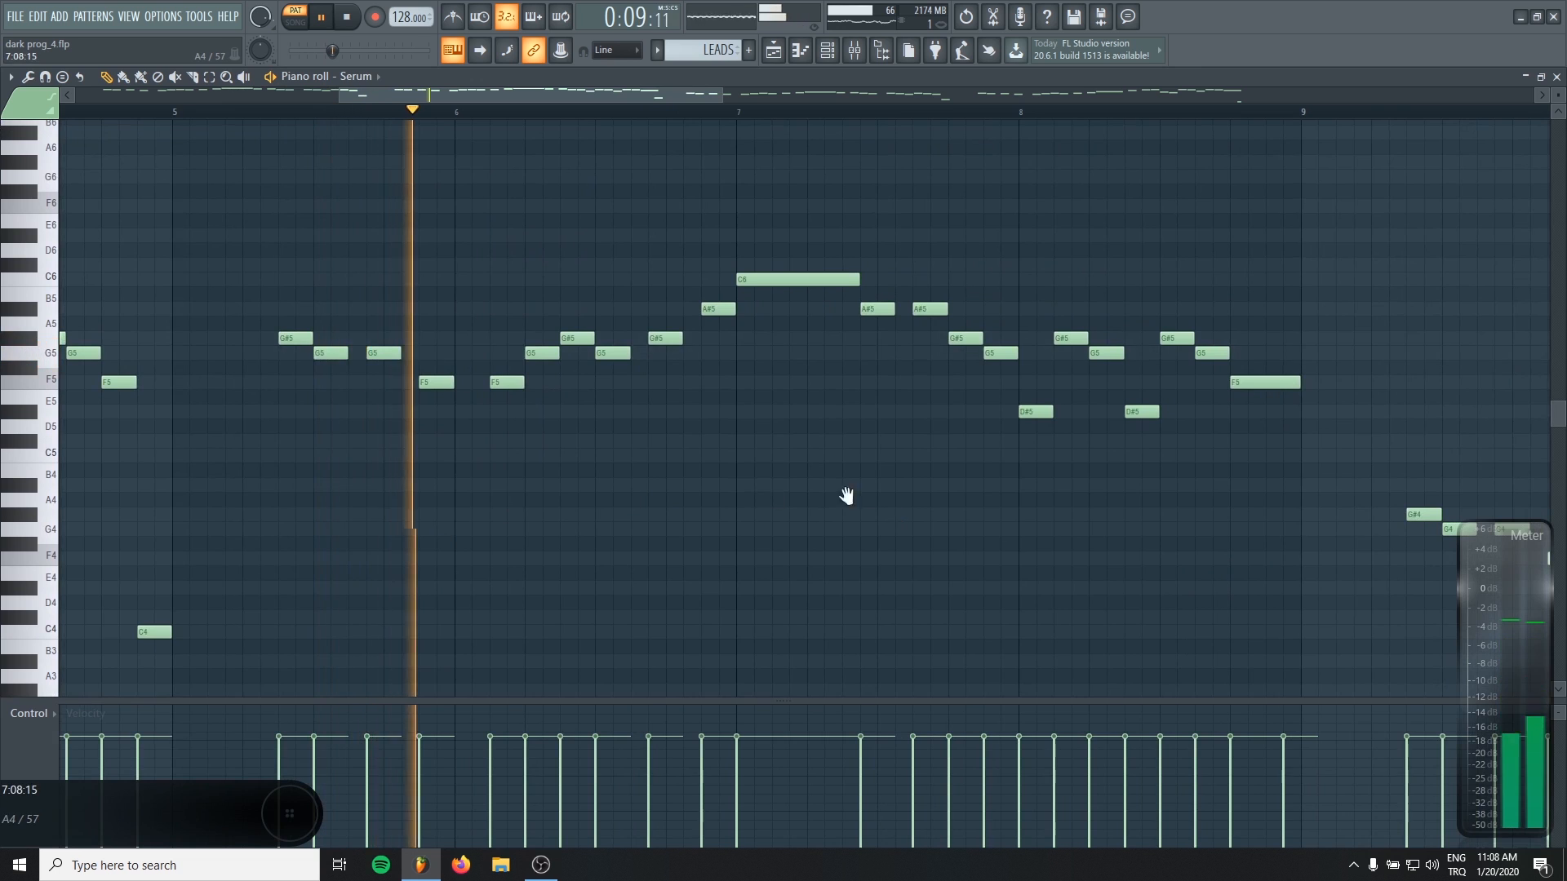
{"action": "left_click_drag", "start_coordinate": [846, 497], "coordinate": [644, 452]}
{"action": "left_click_drag", "start_coordinate": [764, 470], "coordinate": [413, 501]}
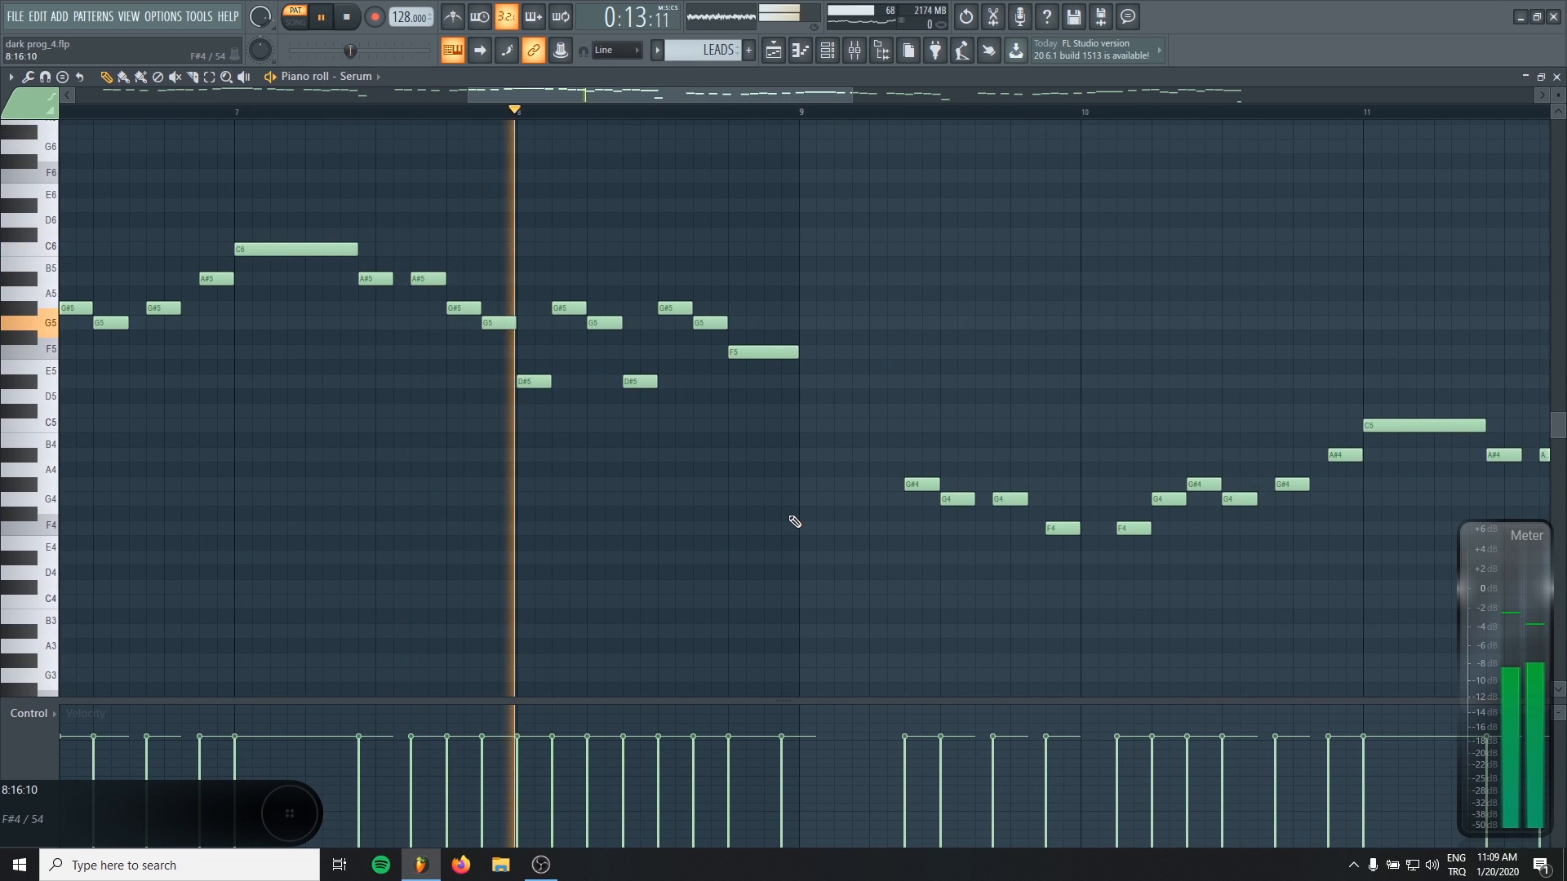
{"action": "left_click_drag", "start_coordinate": [794, 521], "coordinate": [539, 433]}
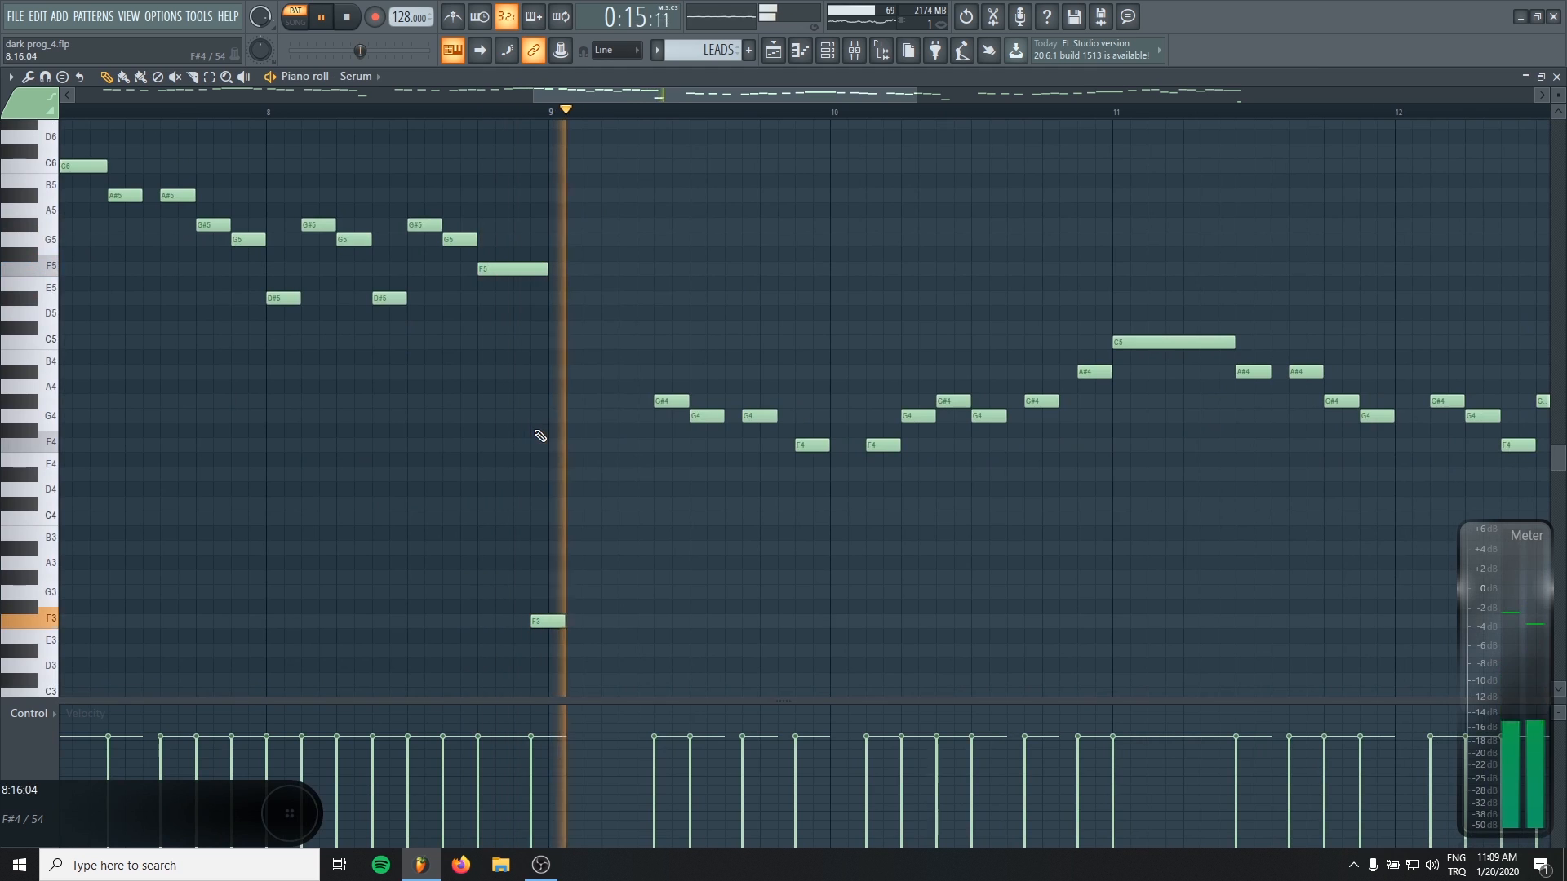
{"action": "left_click_drag", "start_coordinate": [838, 549], "coordinate": [473, 524]}
Step: Follow the rest of the LEADS melody up to bar 17 and return to the playlist and Channel rack
{"action": "scroll", "coordinate": [634, 532], "scroll_direction": "down", "scroll_amount": 6}
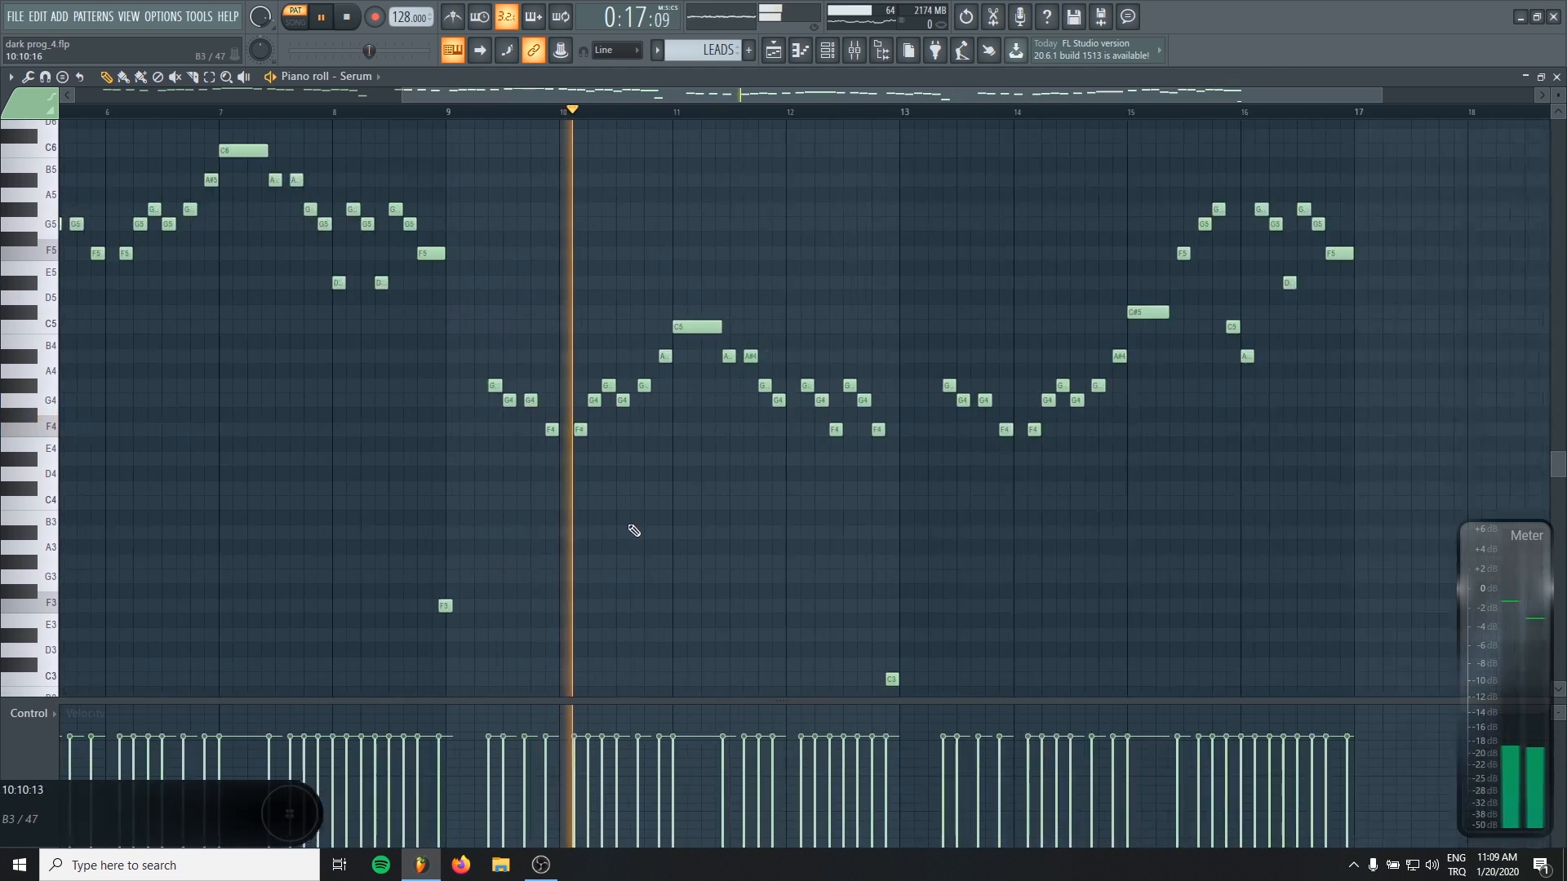
{"action": "left_click_drag", "start_coordinate": [810, 569], "coordinate": [672, 549]}
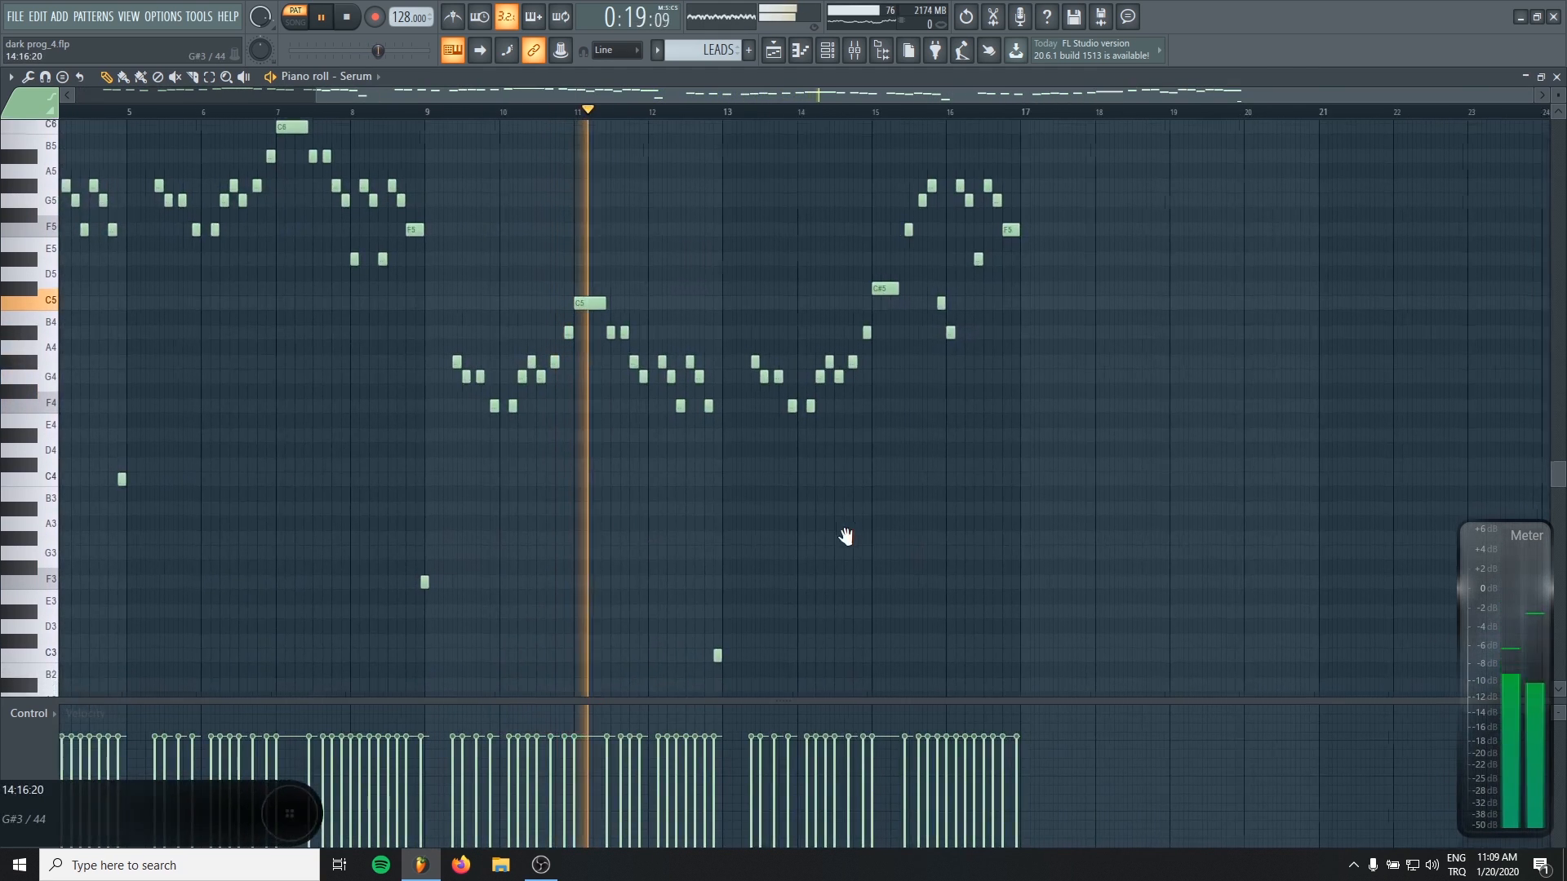
{"action": "left_click_drag", "start_coordinate": [844, 535], "coordinate": [811, 536]}
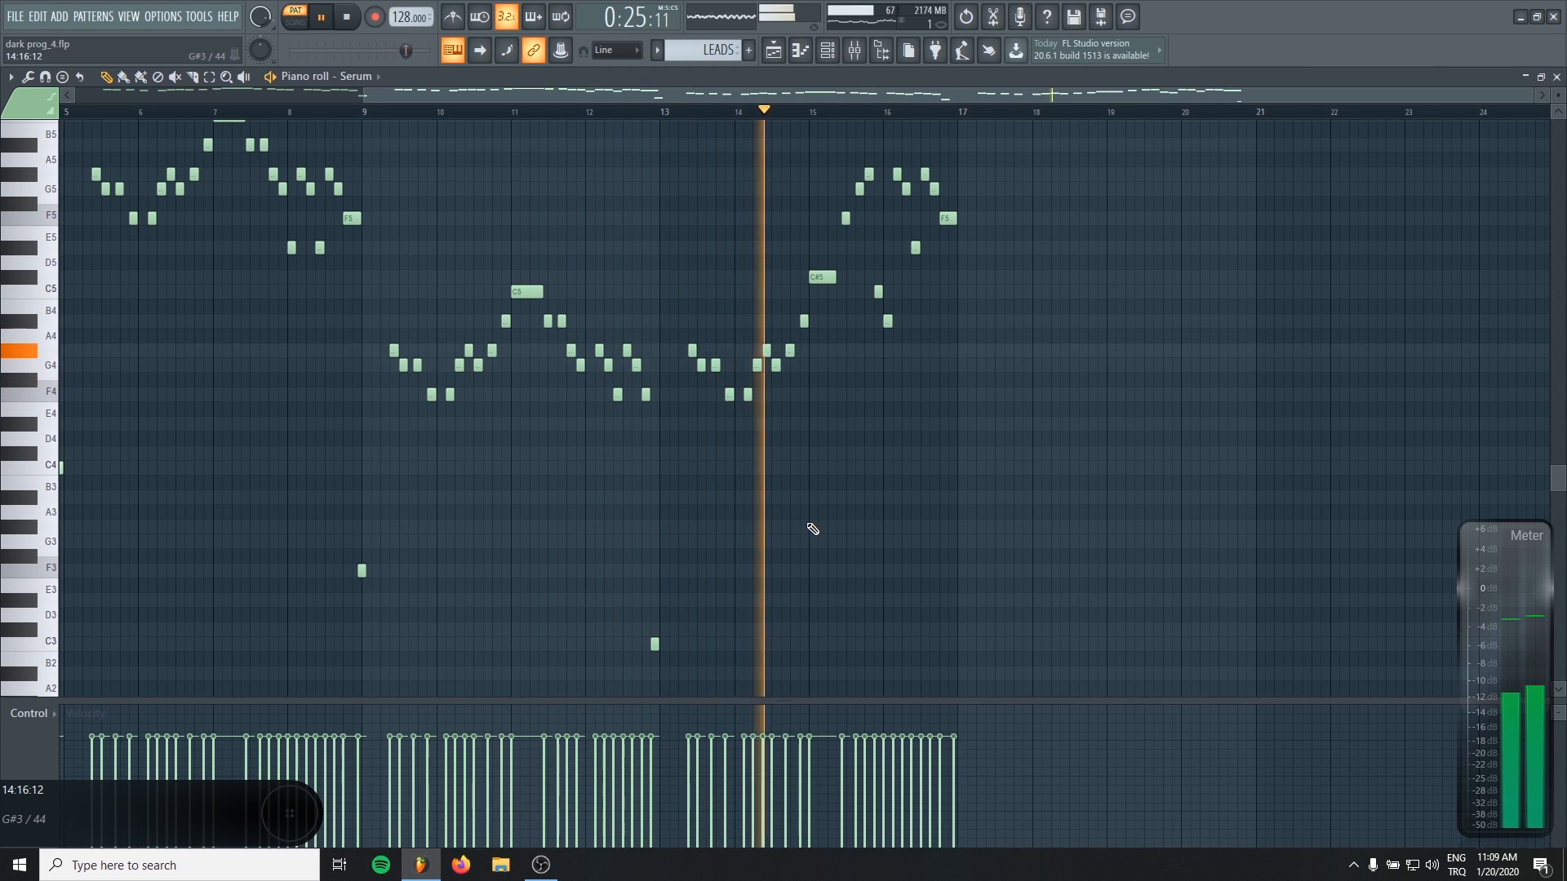
{"action": "left_click_drag", "start_coordinate": [762, 564], "coordinate": [744, 577]}
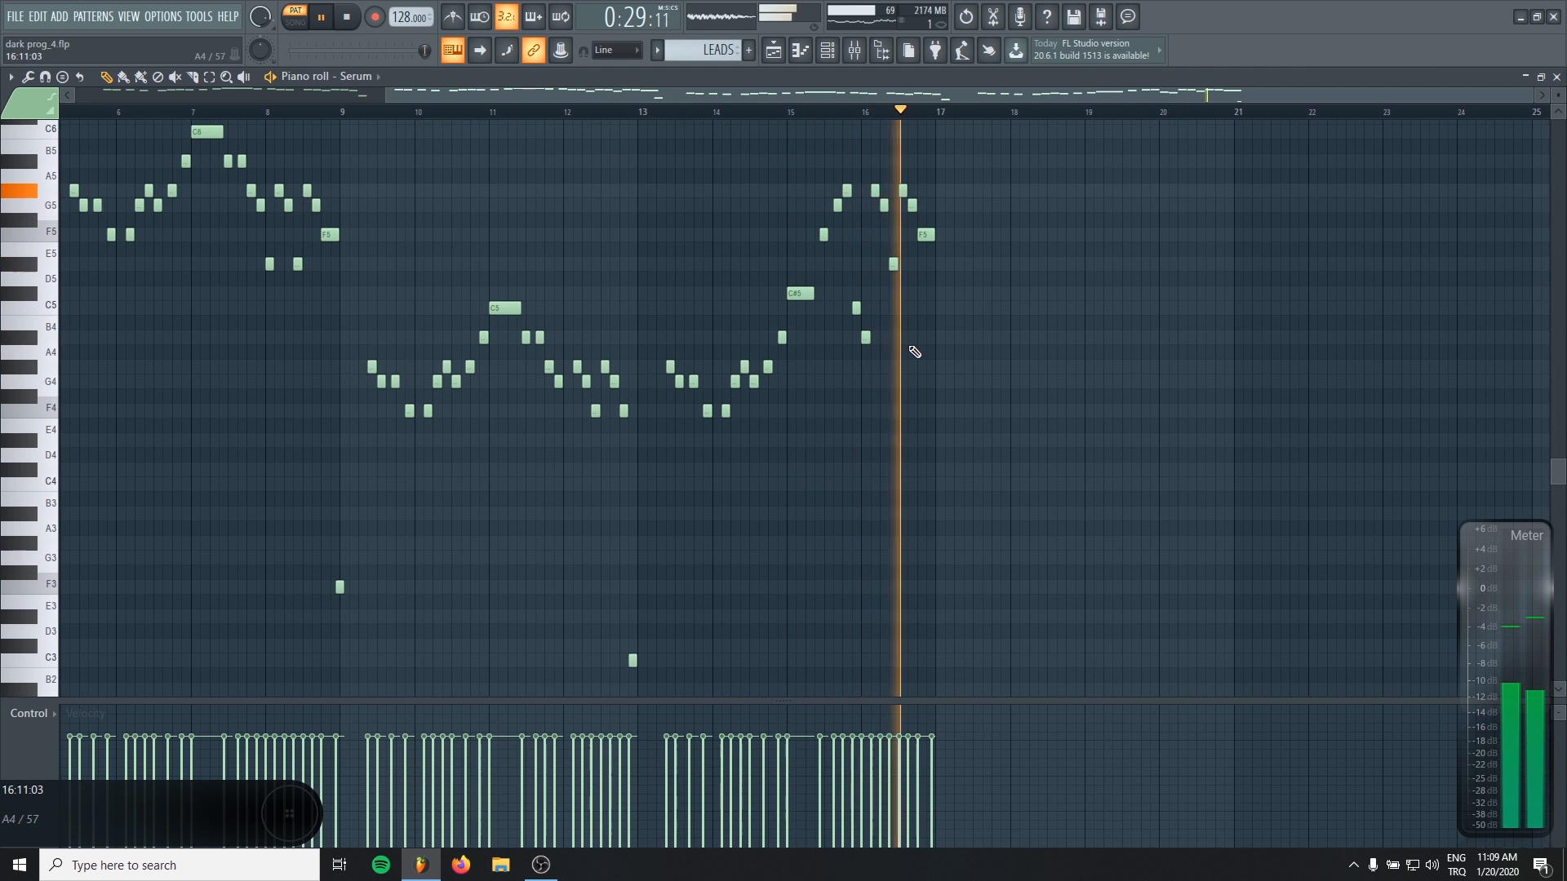
{"action": "key", "text": "space"}
{"action": "key", "text": "F7"}
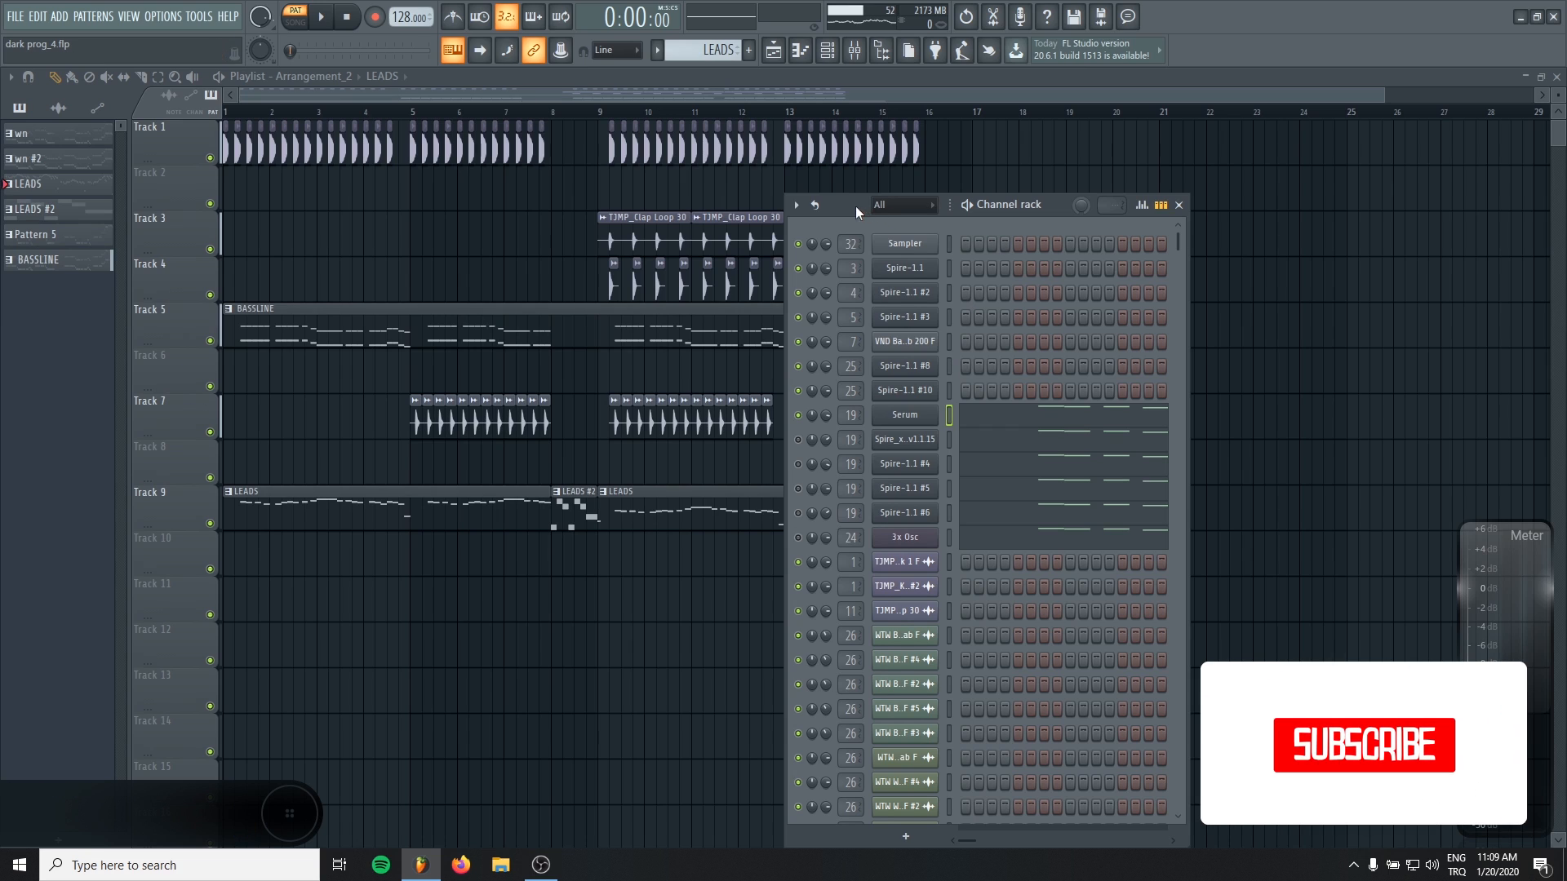
Step: Audition the Spire_x v1.1.15 and Spire-1.1 #4, #5 and #6 lead layers one after another in the Channel rack
{"action": "left_click_drag", "start_coordinate": [856, 205], "coordinate": [810, 169]}
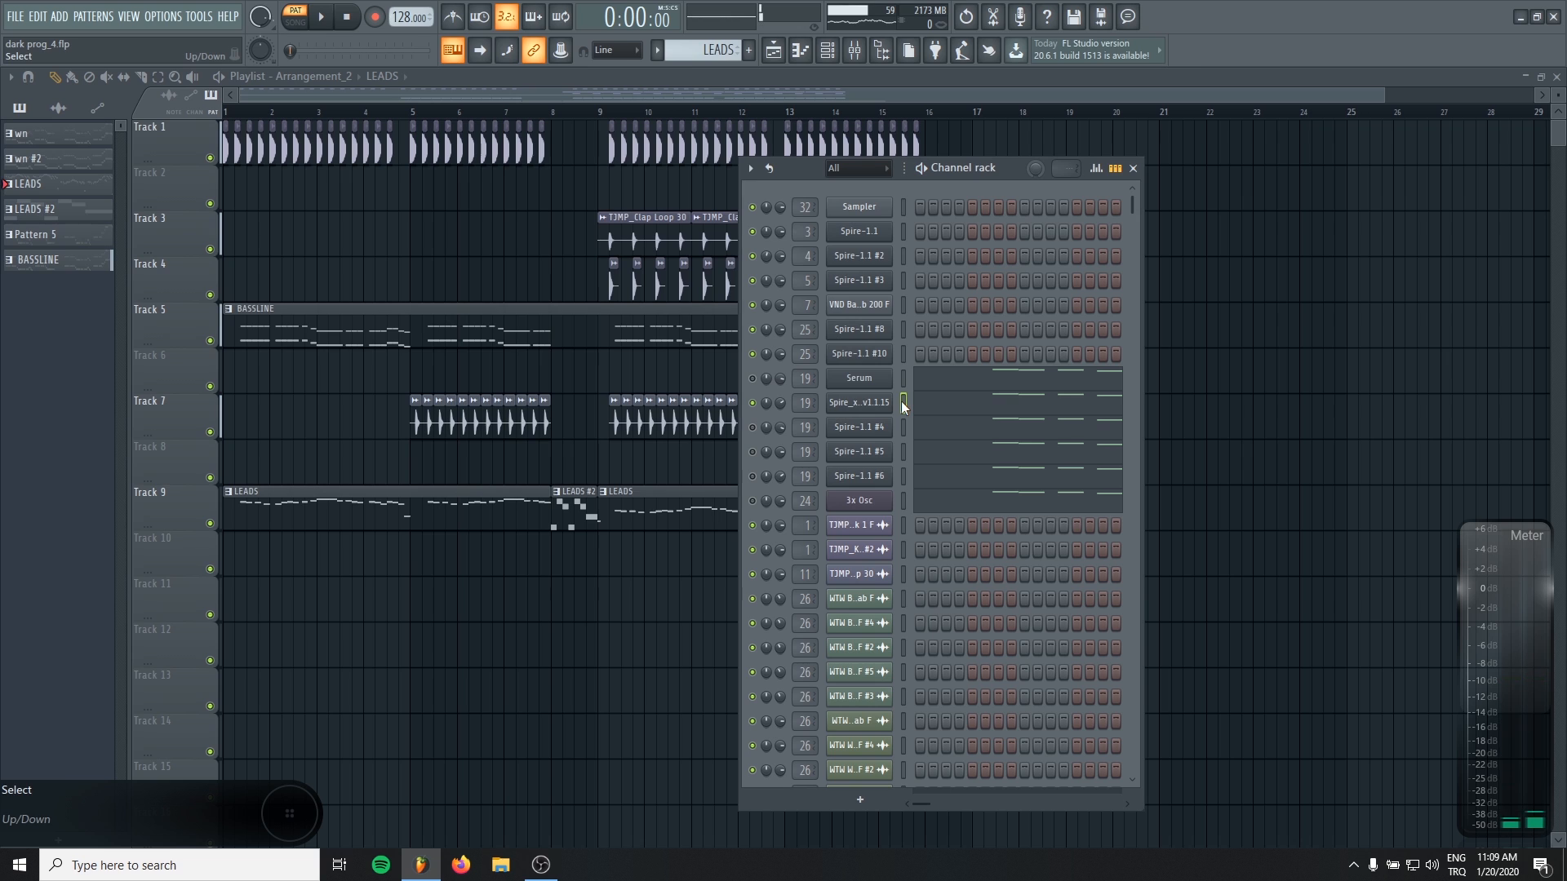
{"action": "key", "text": "q"}
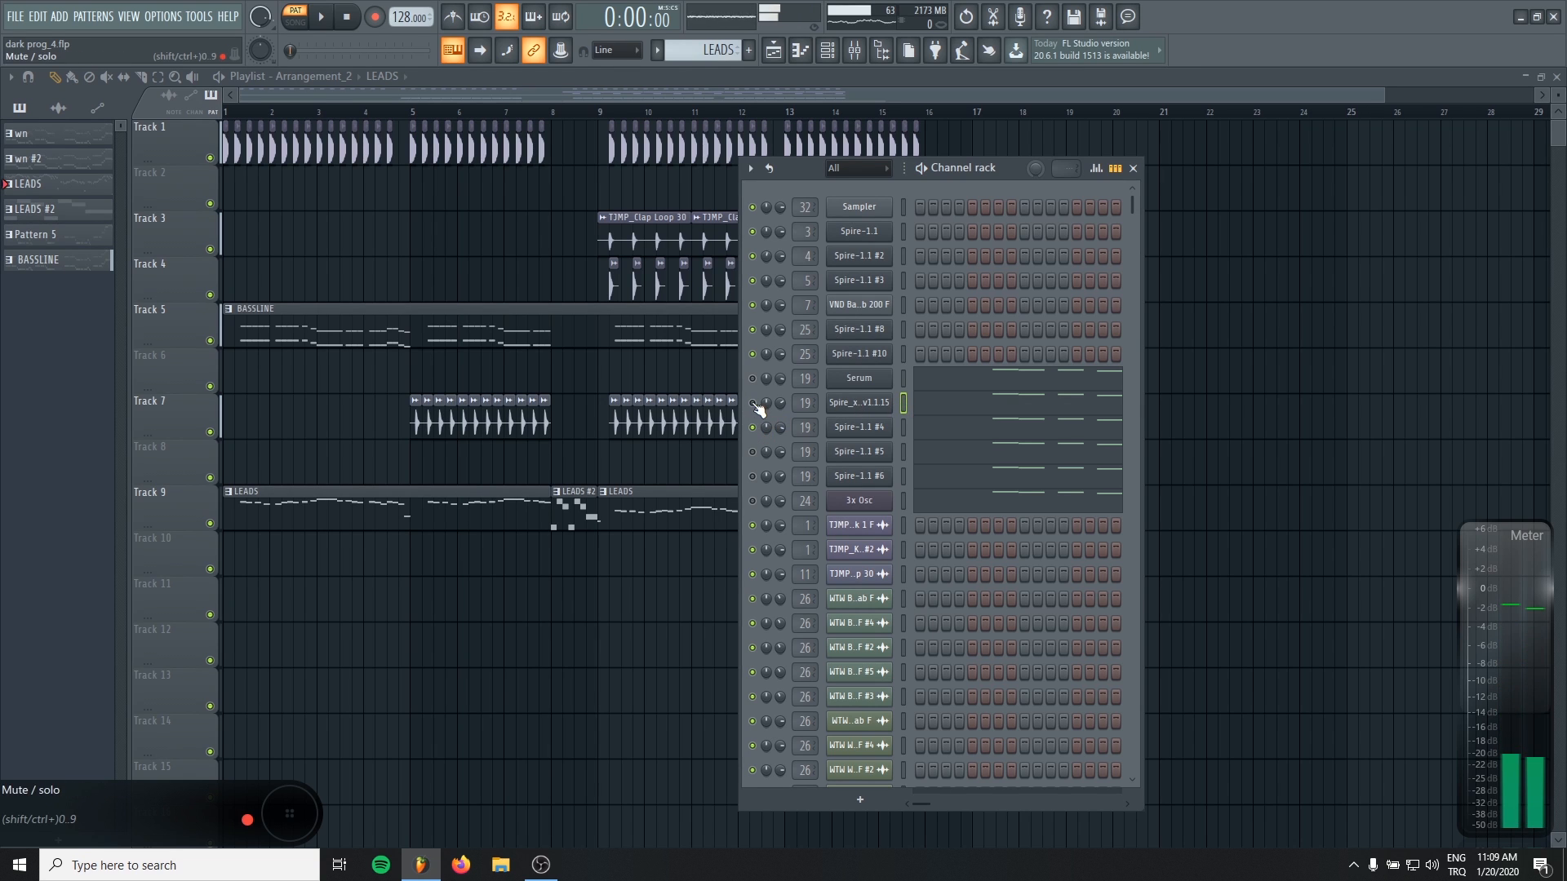
{"action": "left_click", "coordinate": [904, 426]}
{"action": "key", "text": "q"}
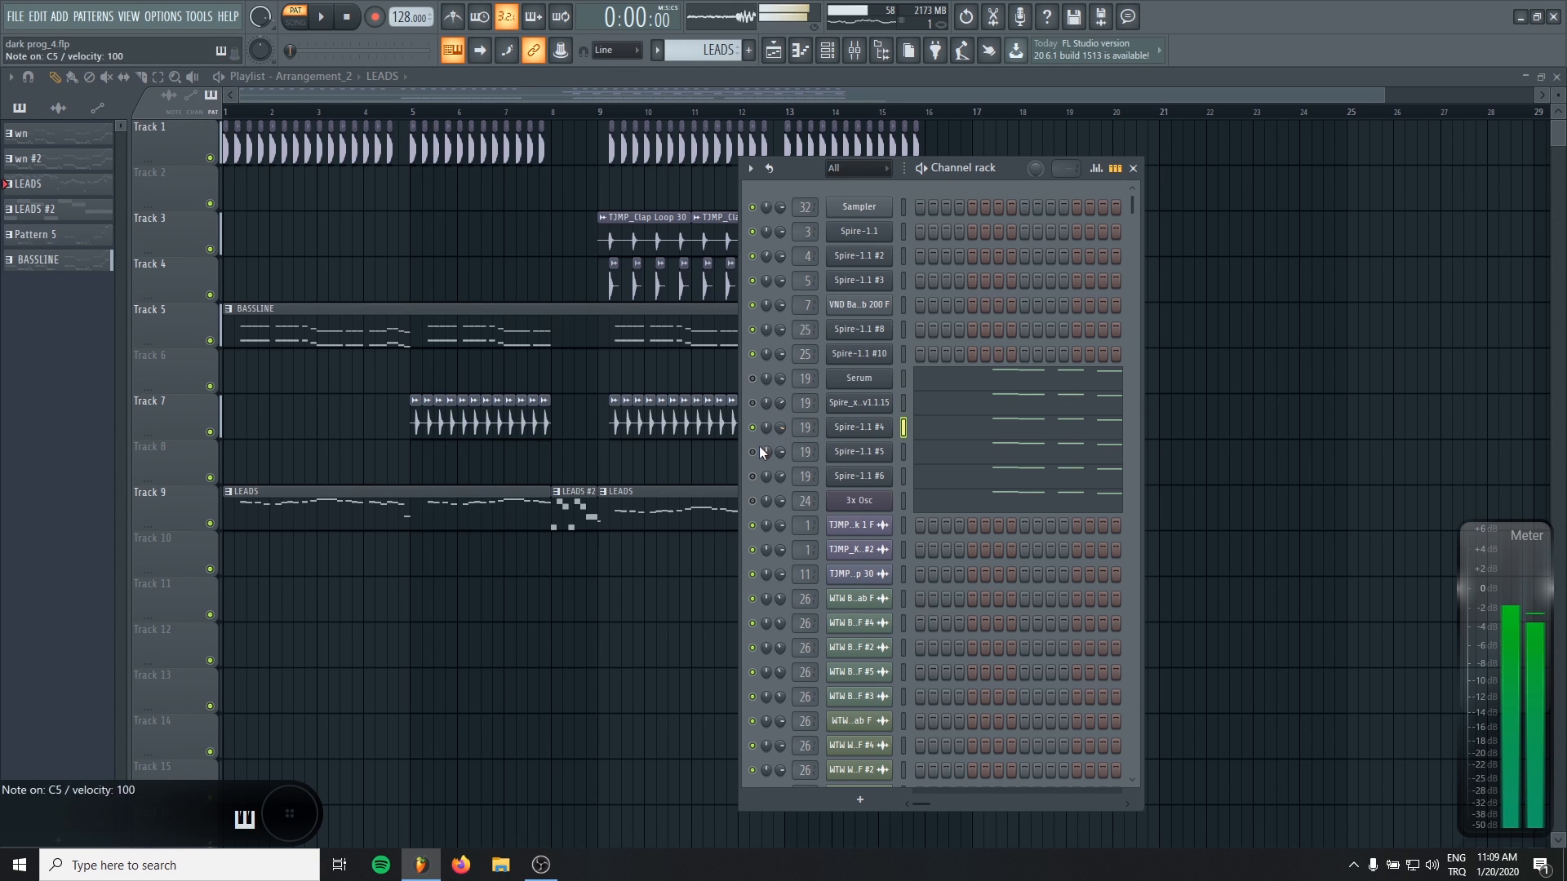
{"action": "key", "text": "q"}
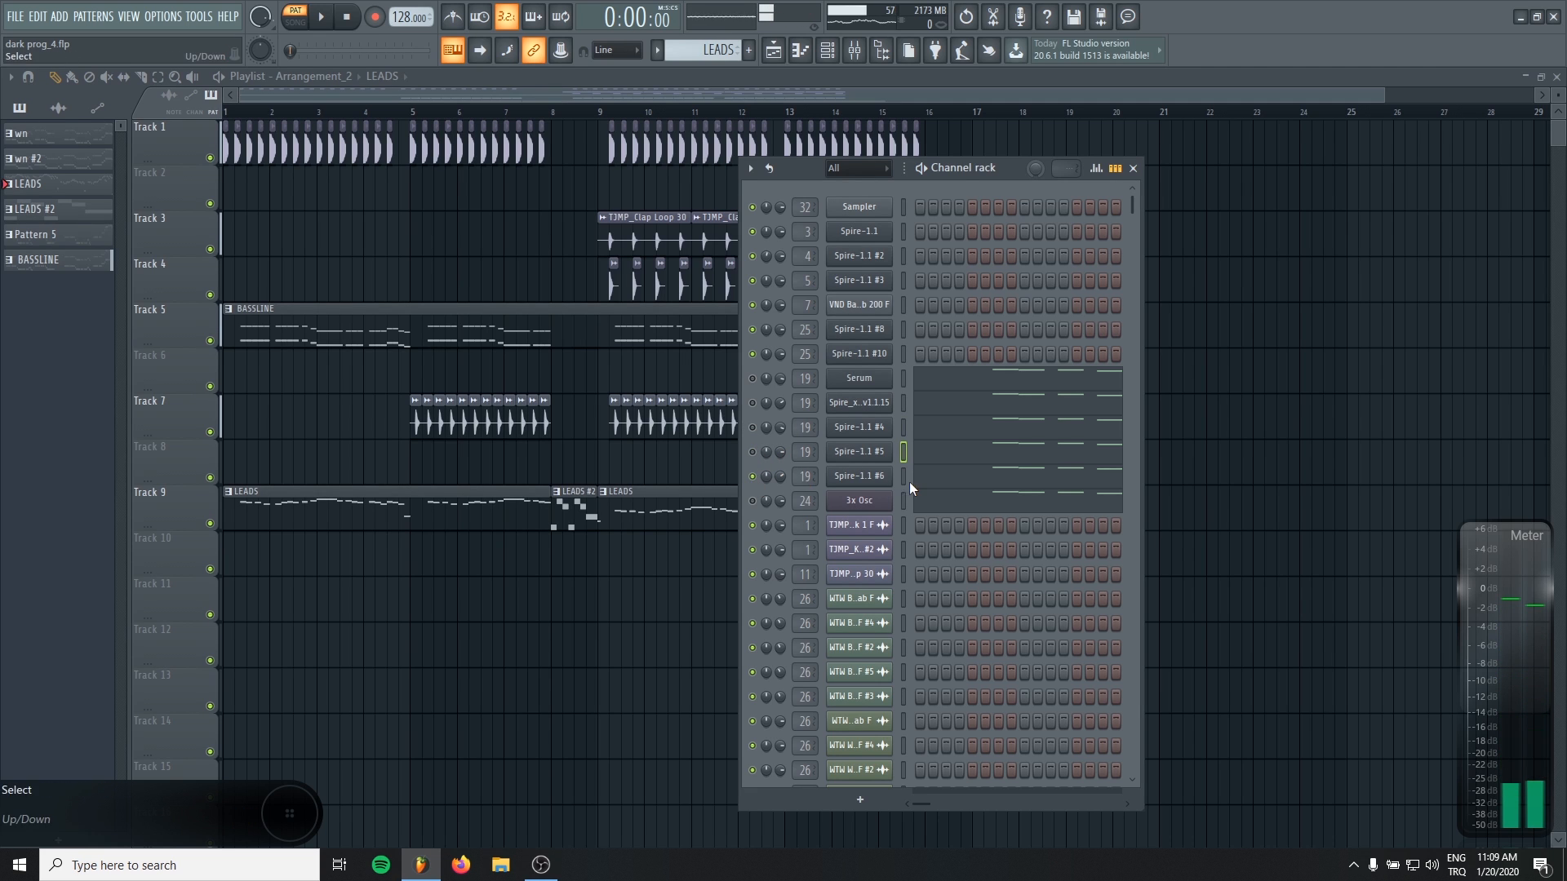
{"action": "left_click", "coordinate": [903, 476]}
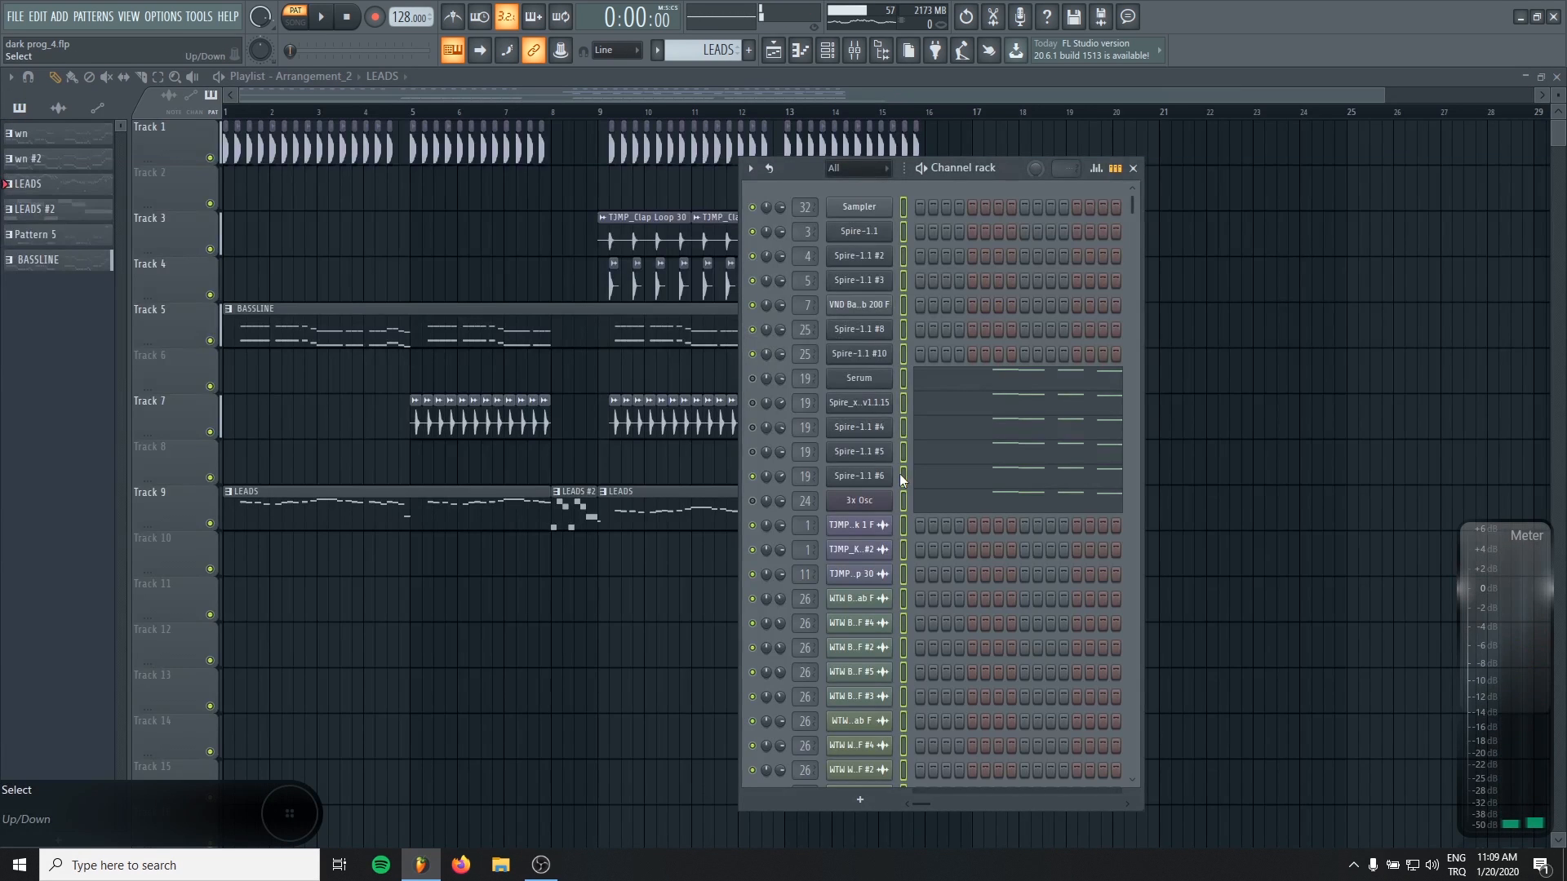
{"action": "key", "text": "q"}
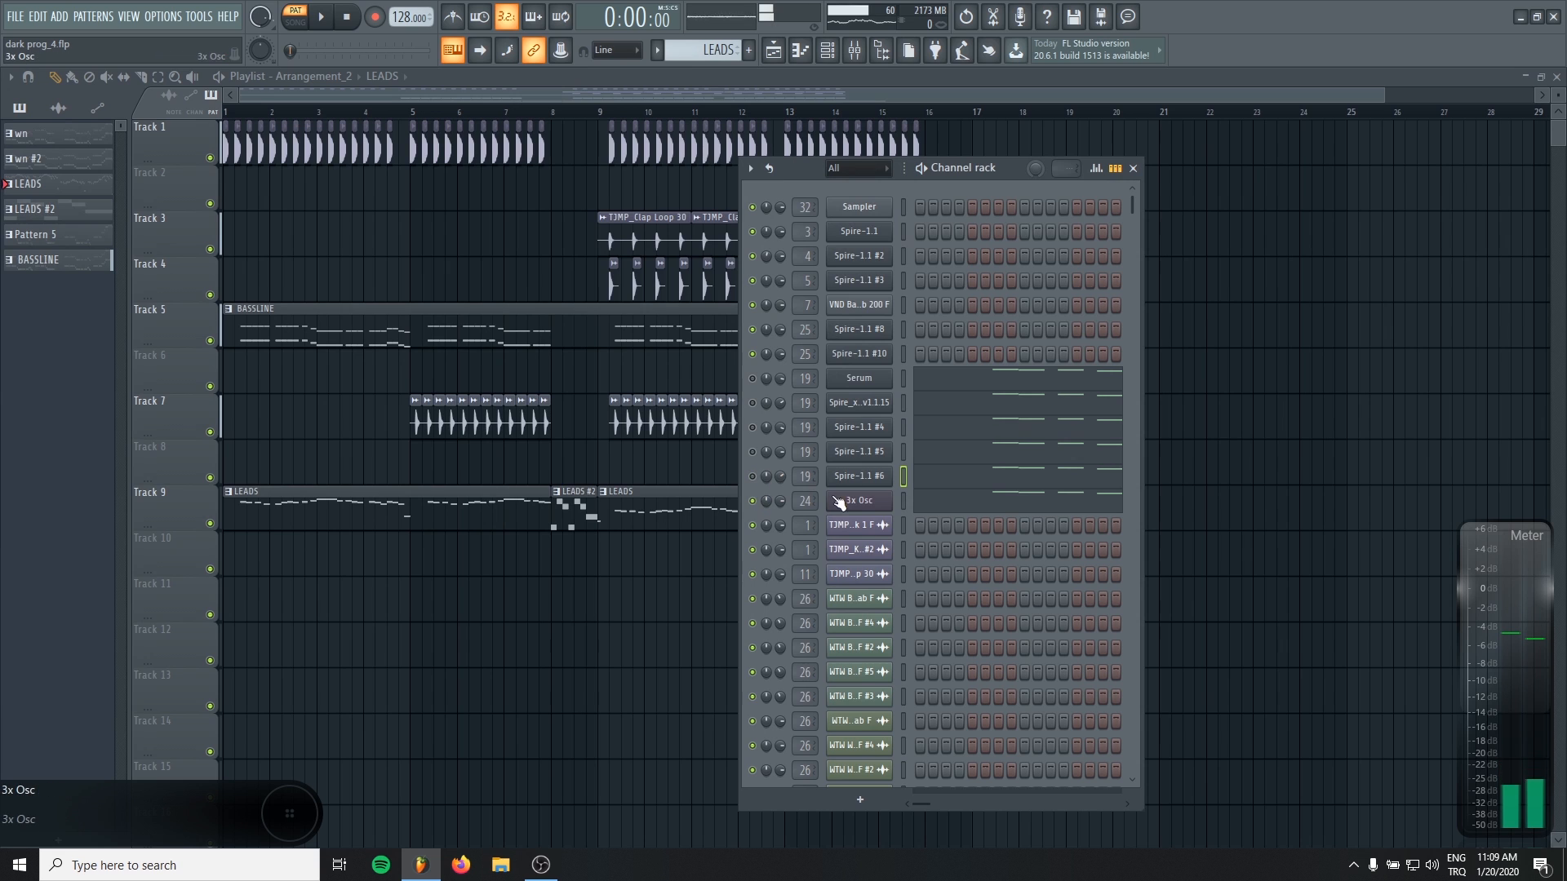
Step: Audition the 3x Osc layer and review its oscillator, miscellaneous, sample and volume envelope settings
{"action": "left_click", "coordinate": [875, 505]}
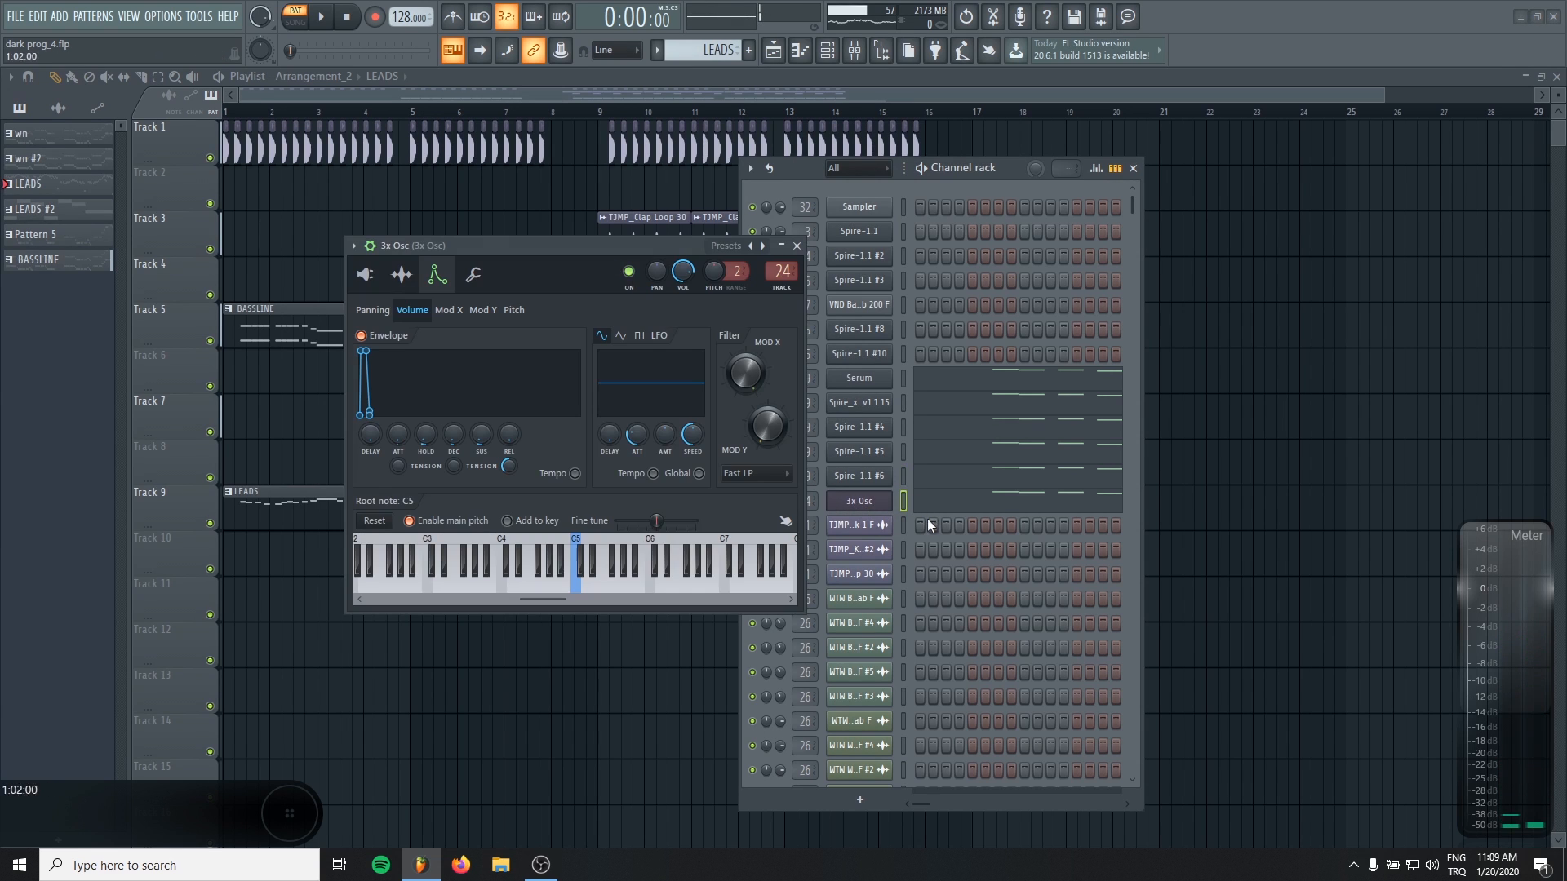
{"action": "left_click_drag", "start_coordinate": [483, 245], "coordinate": [546, 272]}
{"action": "left_click", "coordinate": [365, 273]}
{"action": "key", "text": "q"}
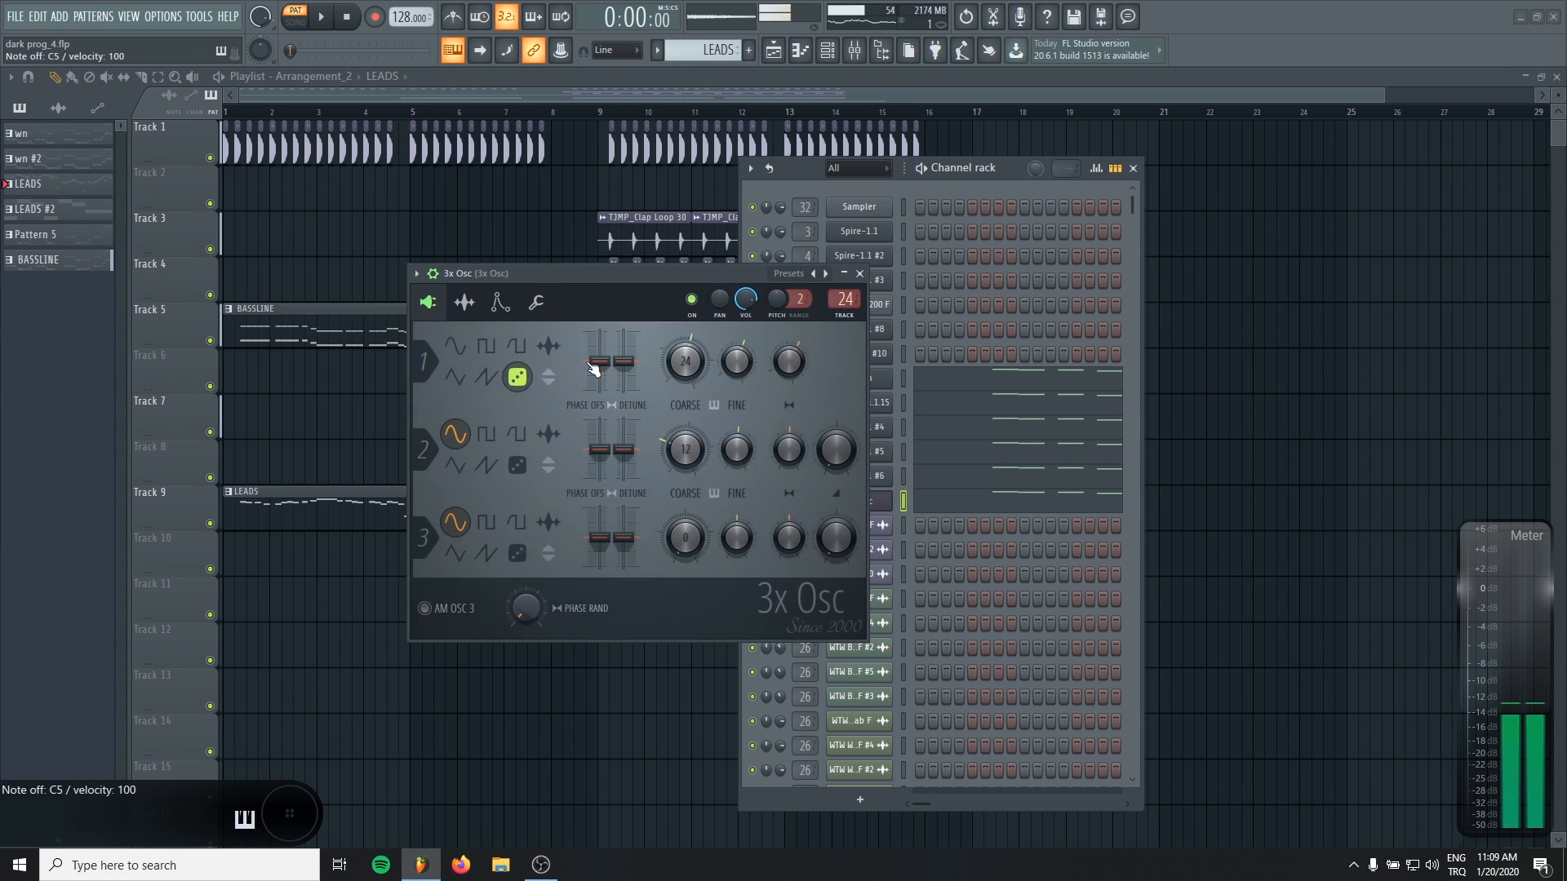
{"action": "left_click", "coordinate": [536, 302]}
{"action": "left_click", "coordinate": [464, 302]}
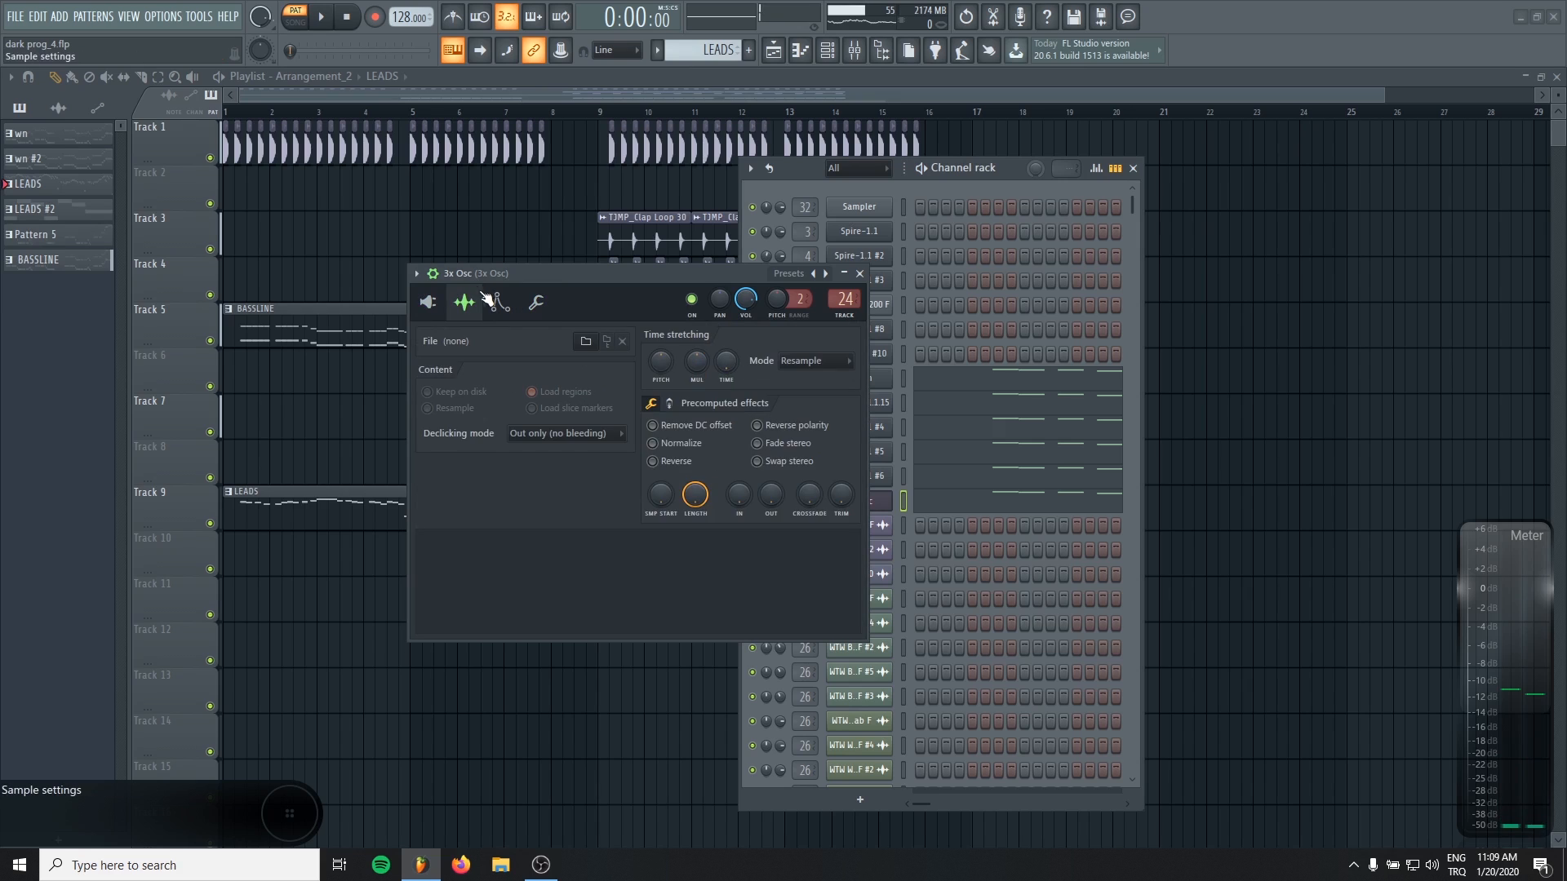
{"action": "left_click", "coordinate": [500, 302]}
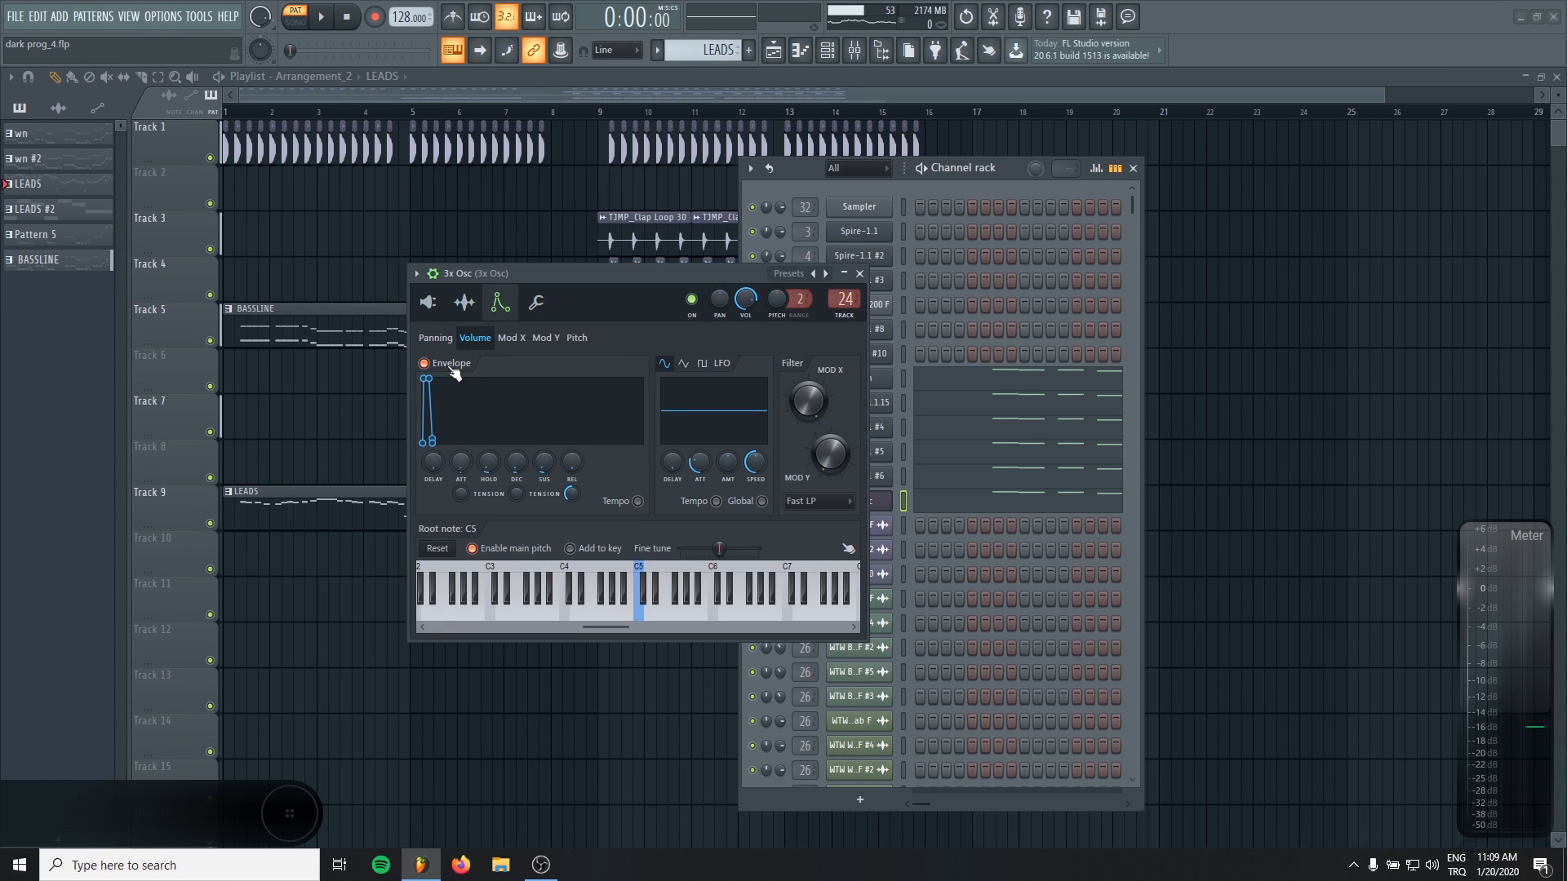
{"action": "left_click", "coordinate": [435, 315]}
{"action": "left_click", "coordinate": [857, 272]}
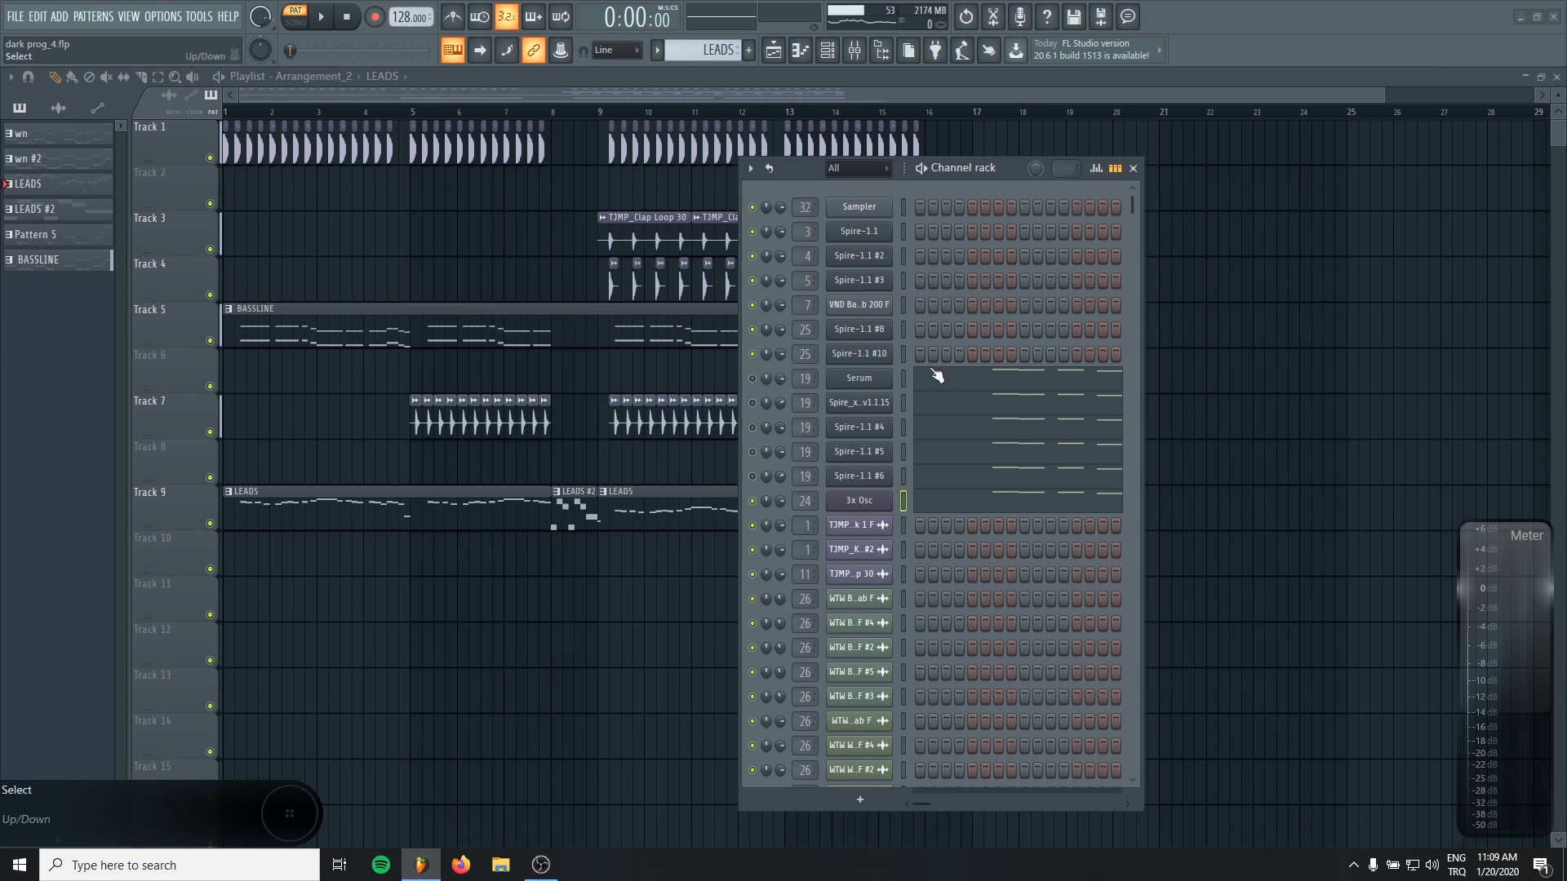
Step: Unmute all the lead layers and inspect the low-pass band in FabFilter Pro-Q 3 on the LD1 mixer track
{"action": "left_click", "coordinate": [997, 500]}
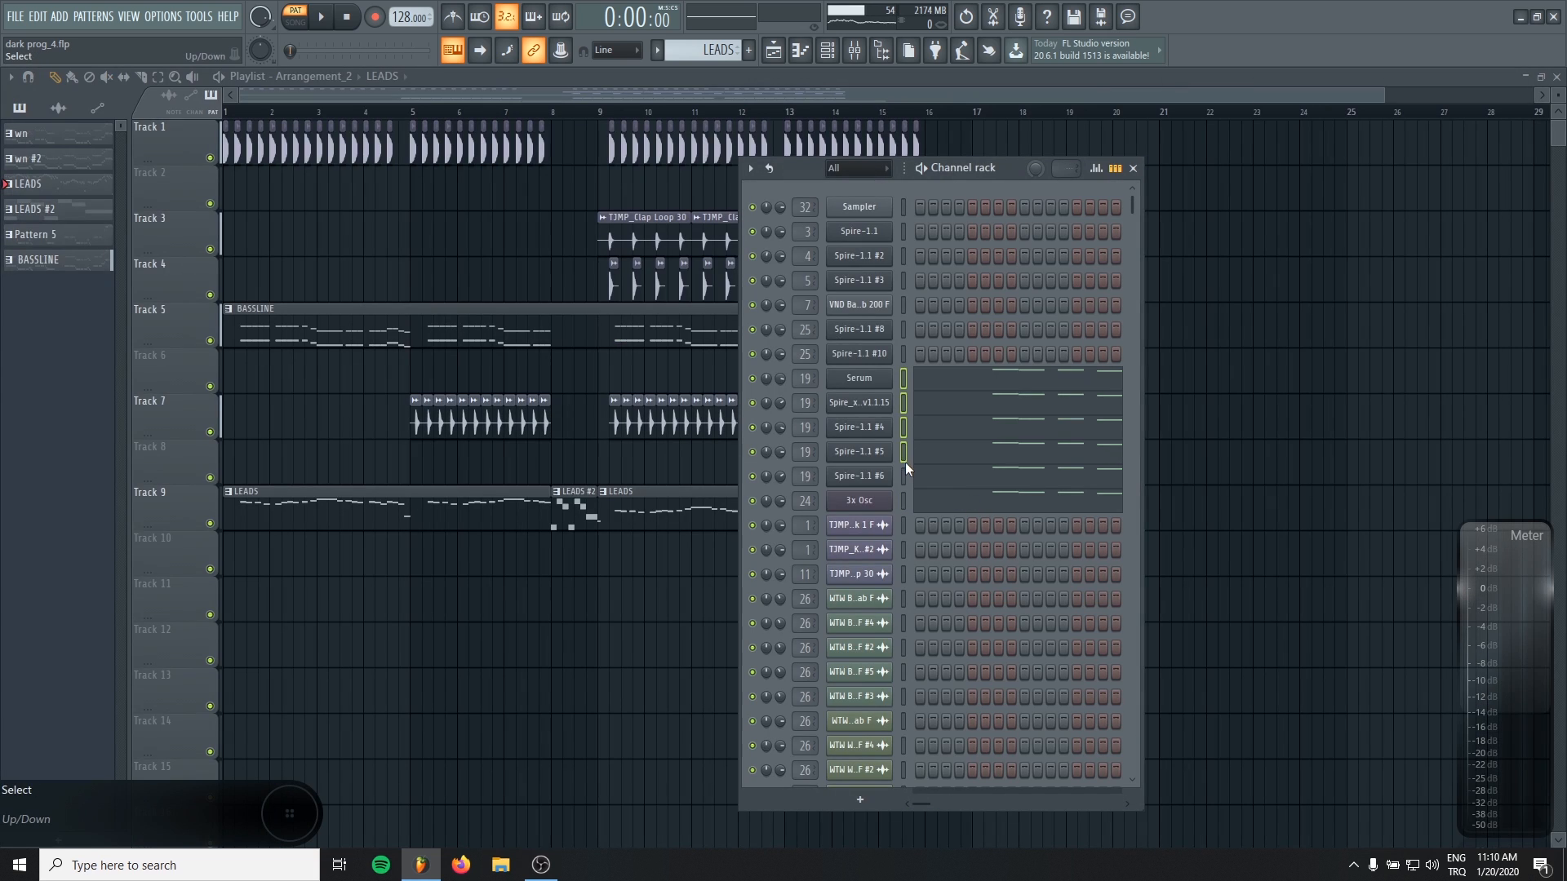
{"action": "left_click", "coordinate": [904, 375]}
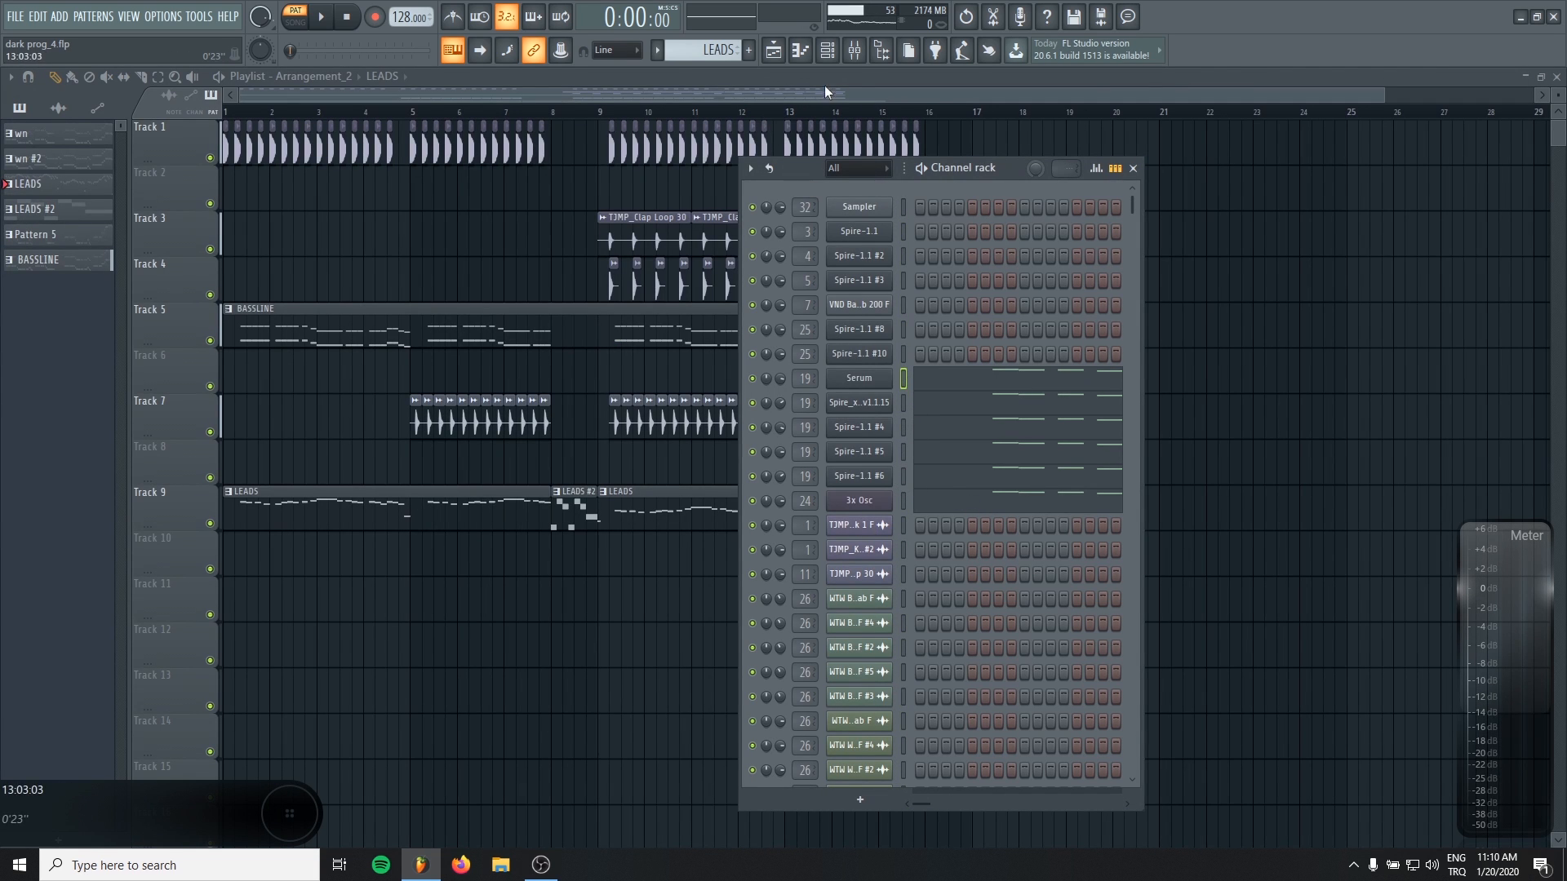
{"action": "left_click", "coordinate": [855, 51]}
{"action": "left_click", "coordinate": [343, 454]}
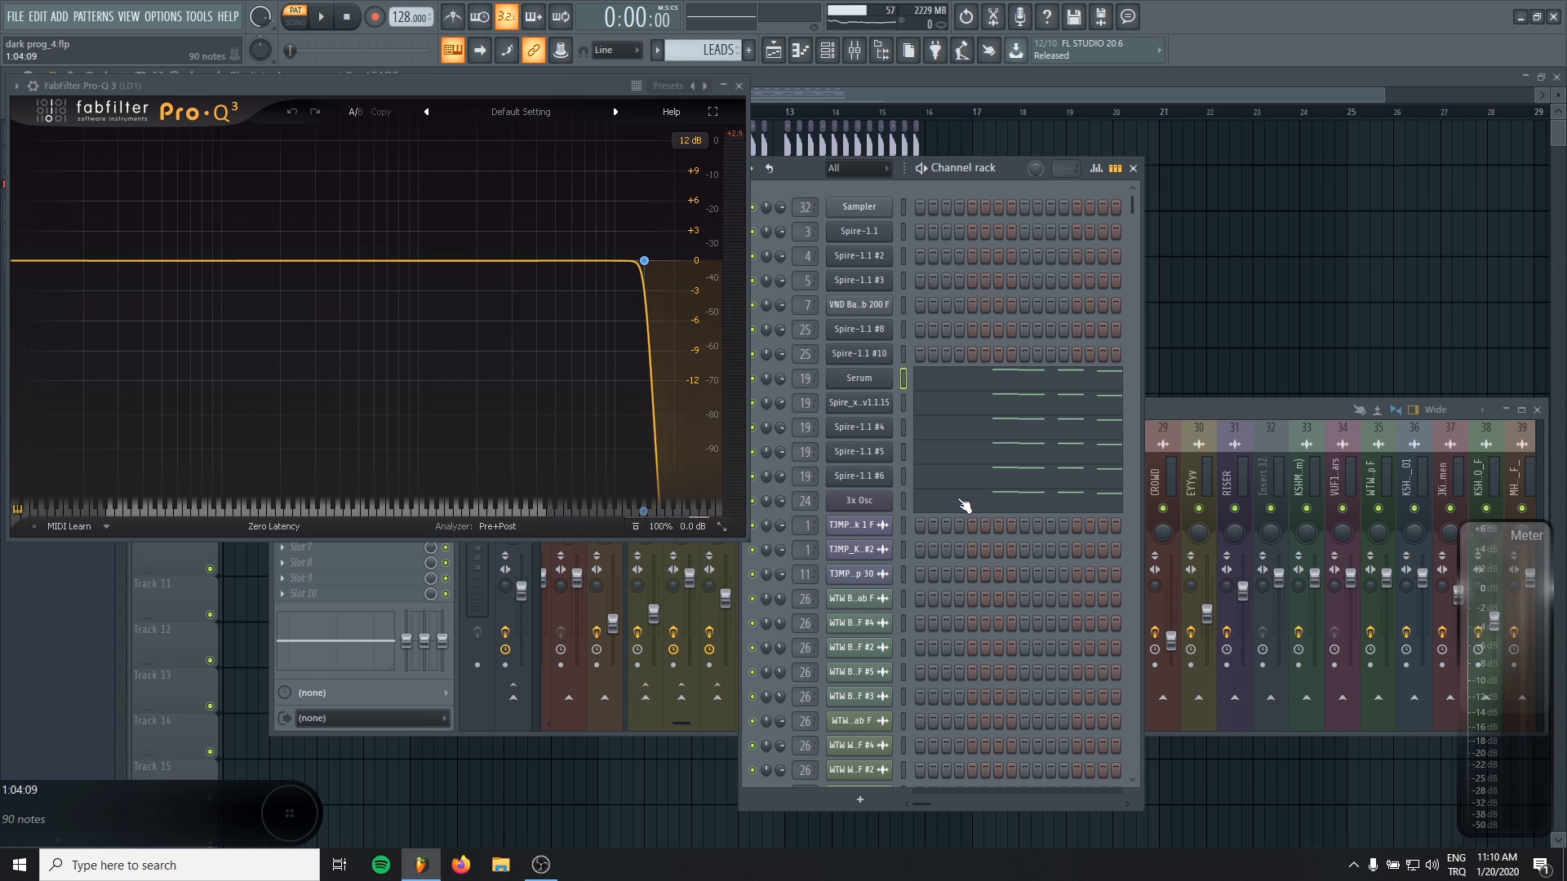
{"action": "mouse_move", "coordinate": [644, 261]}
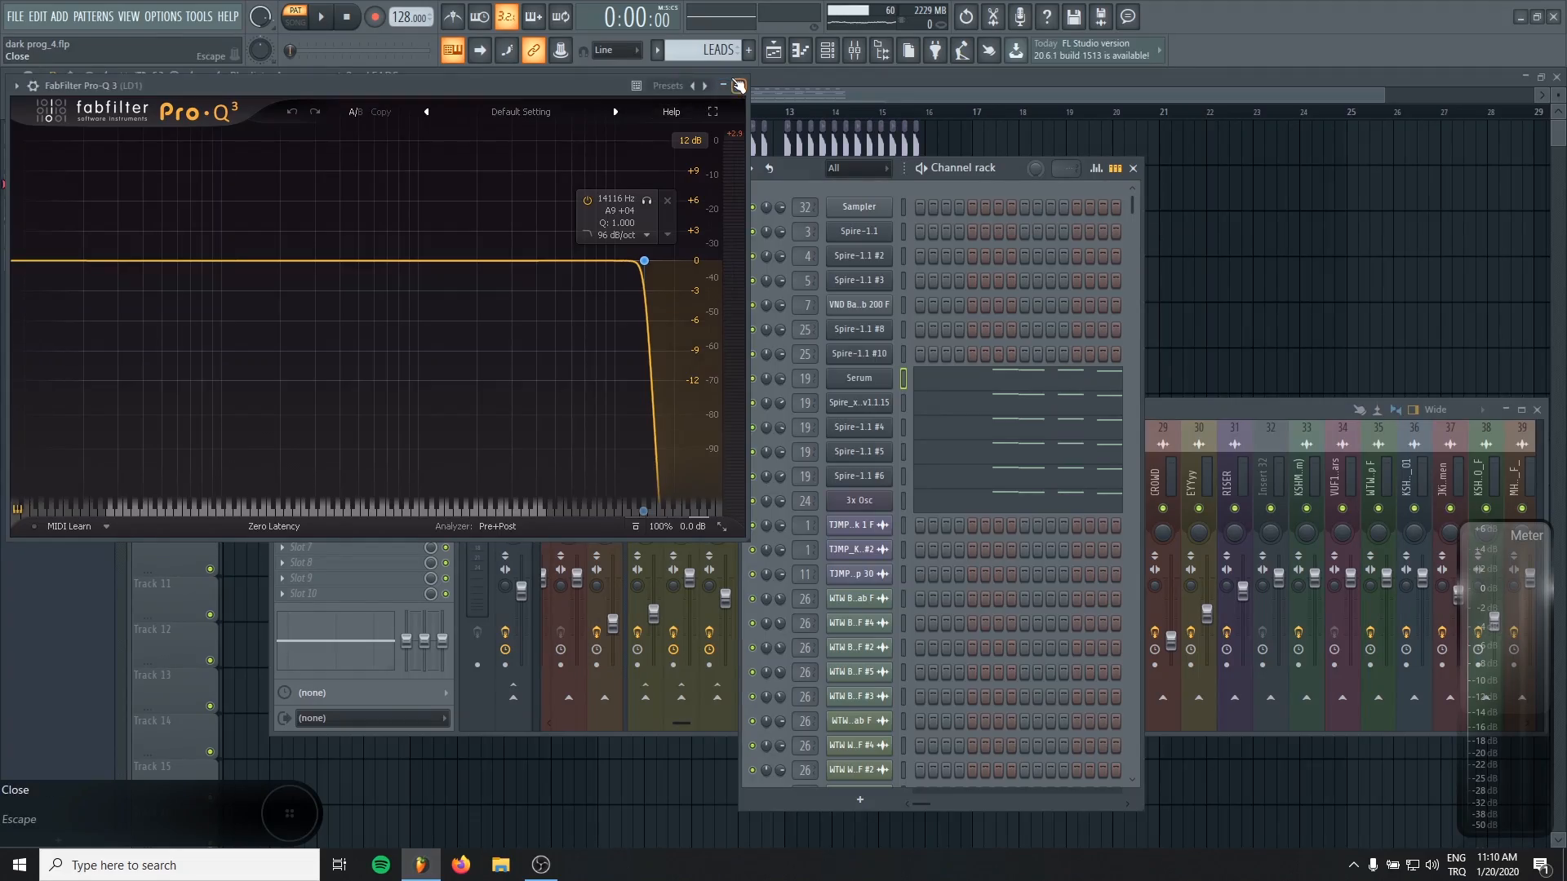
{"action": "left_click", "coordinate": [738, 85]}
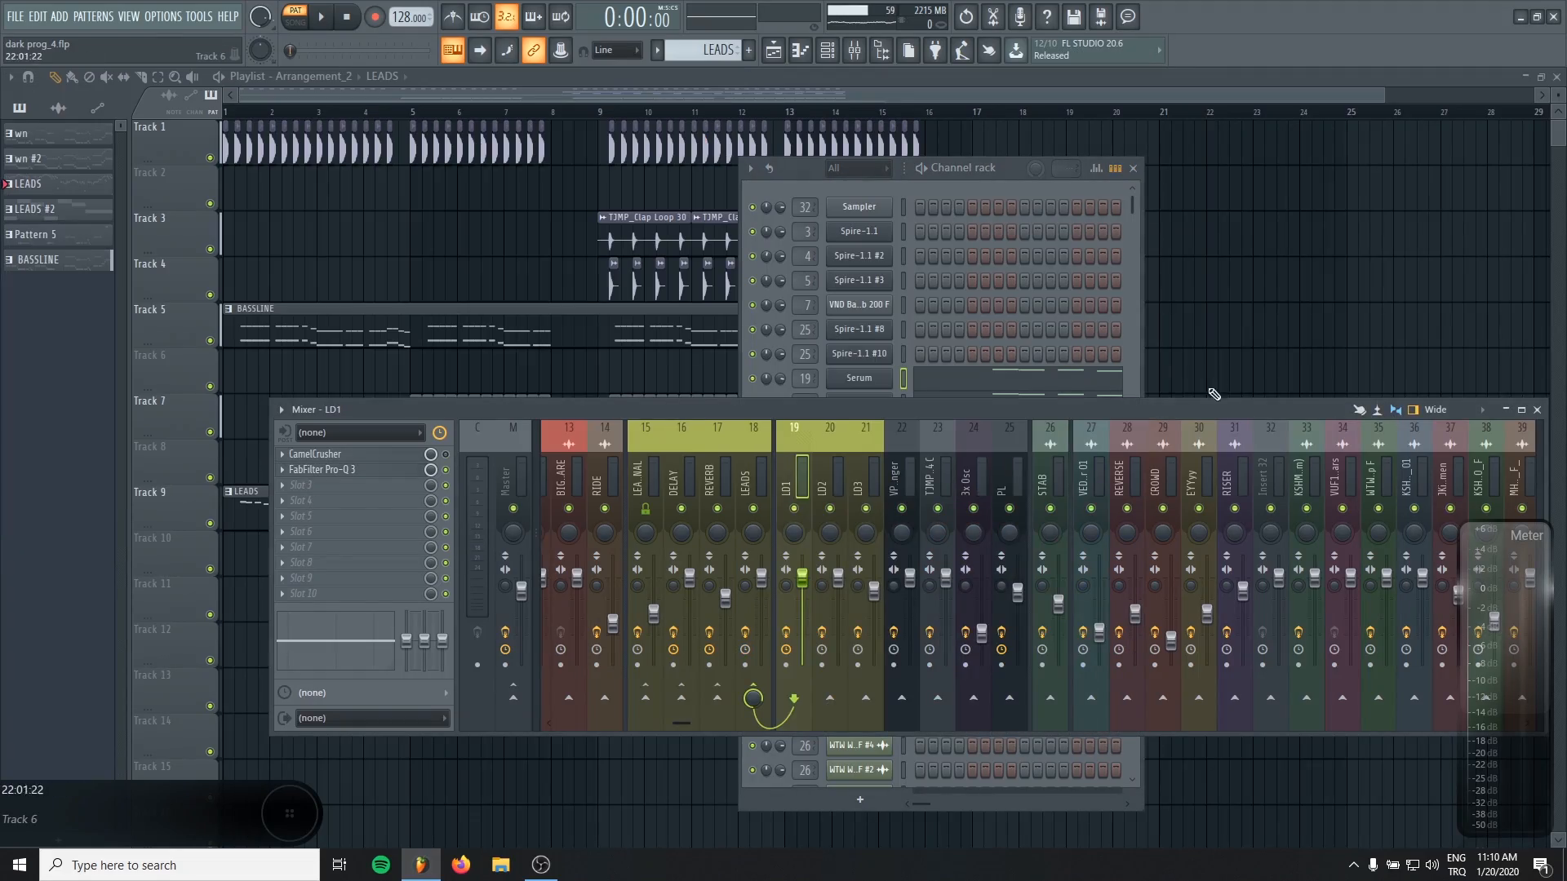
Step: Play the LEADS pattern and adjust the stereo separation of the 3x Osc mixer track
{"action": "key", "text": "space"}
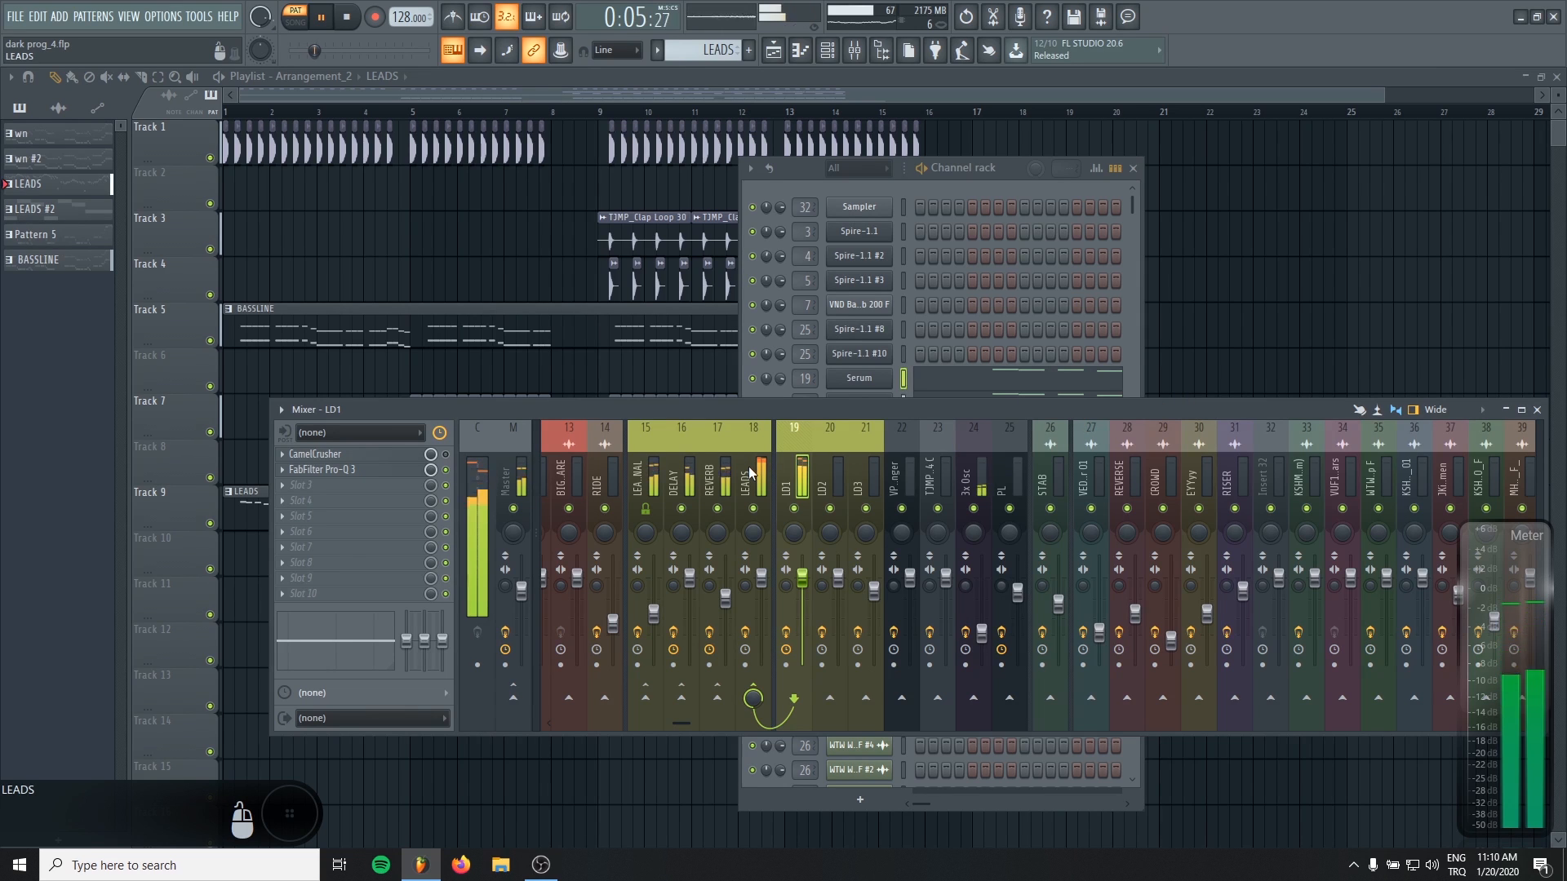
{"action": "left_click", "coordinate": [979, 462]}
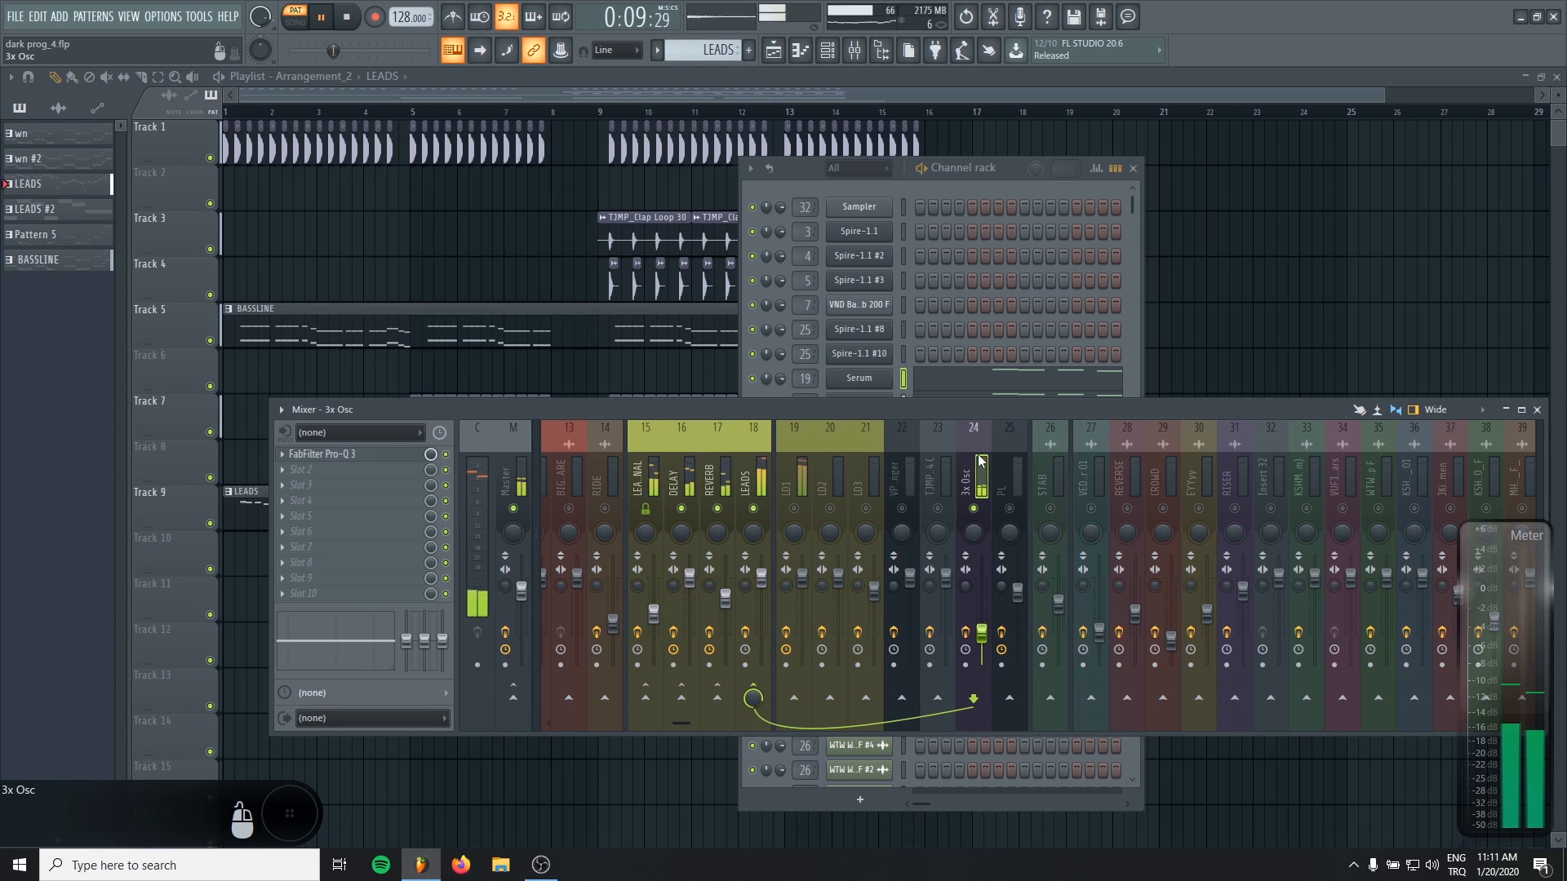
{"action": "left_click_drag", "start_coordinate": [967, 586], "coordinate": [966, 604]}
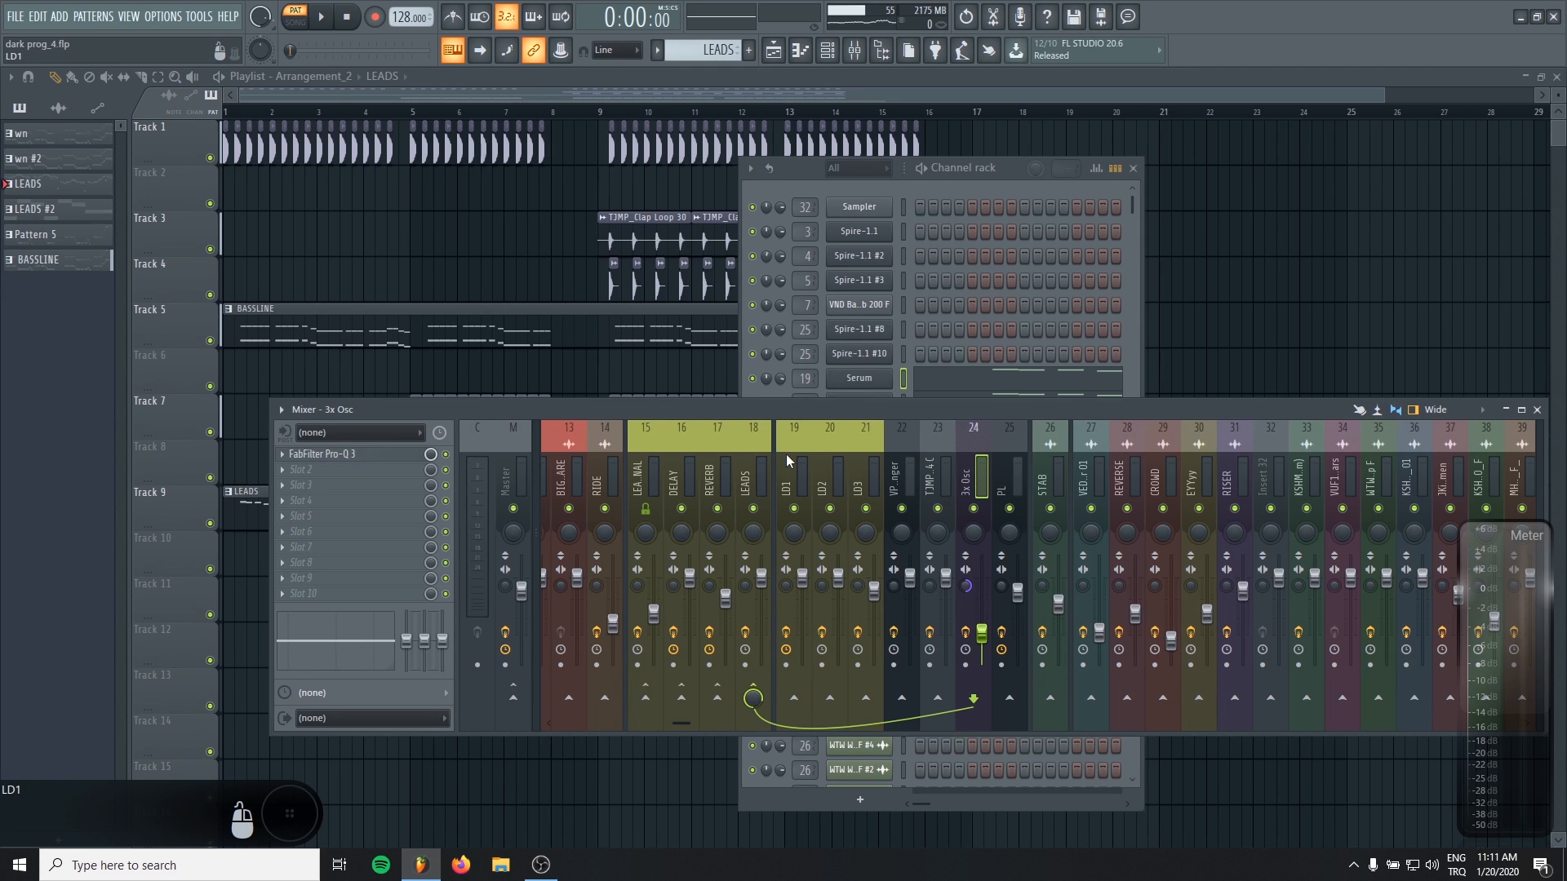
Step: Review the FabFilter Pro-Q 3 curve on the LD1 mixer track once more and close it
{"action": "left_click", "coordinate": [795, 472]}
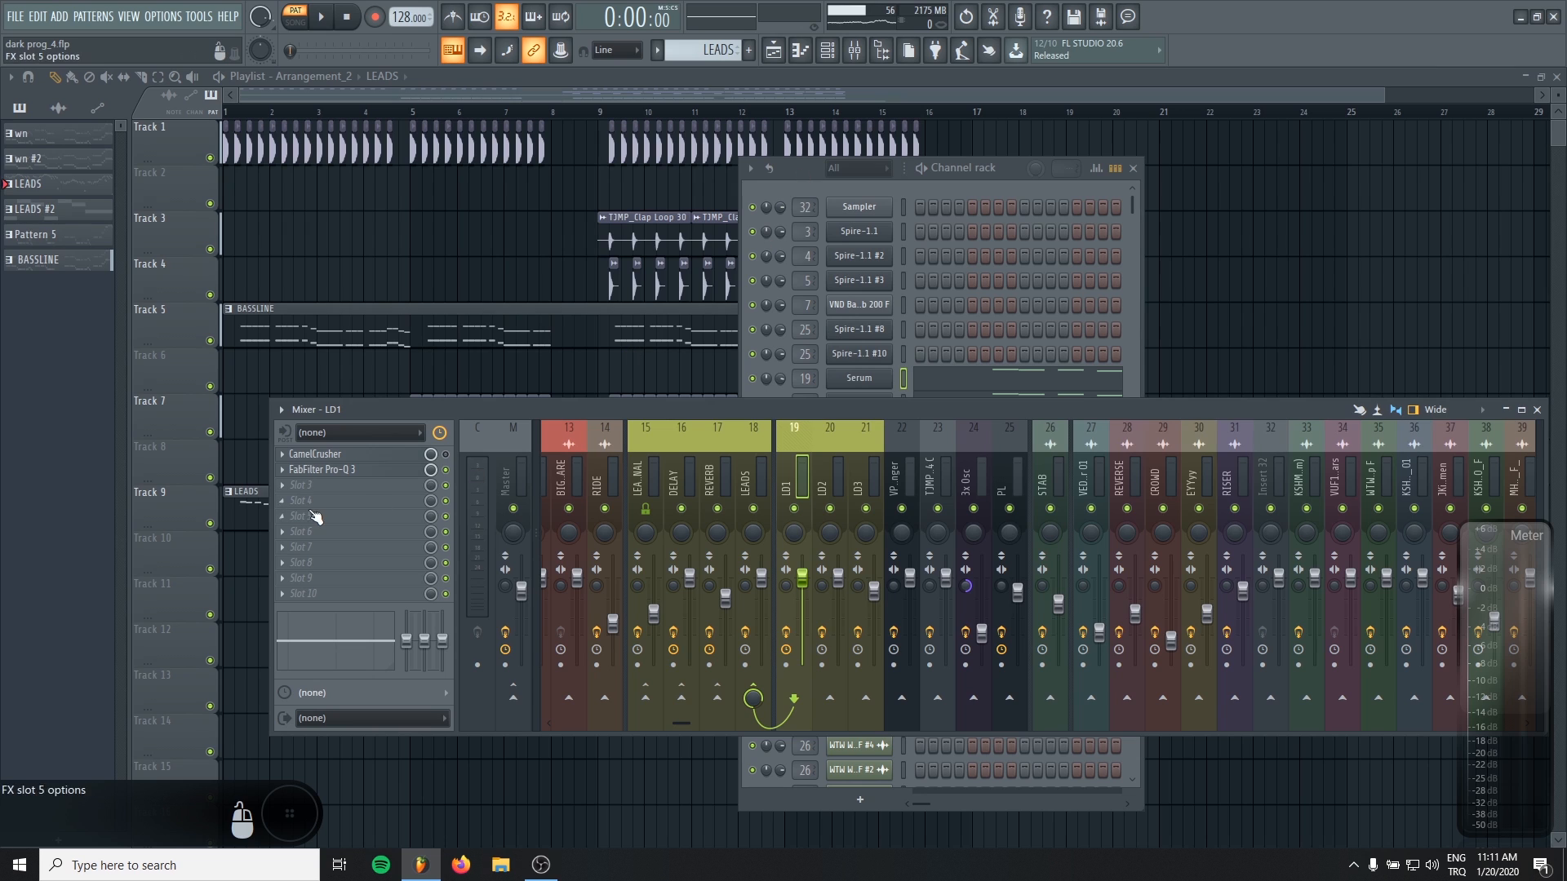
{"action": "left_click", "coordinate": [366, 471]}
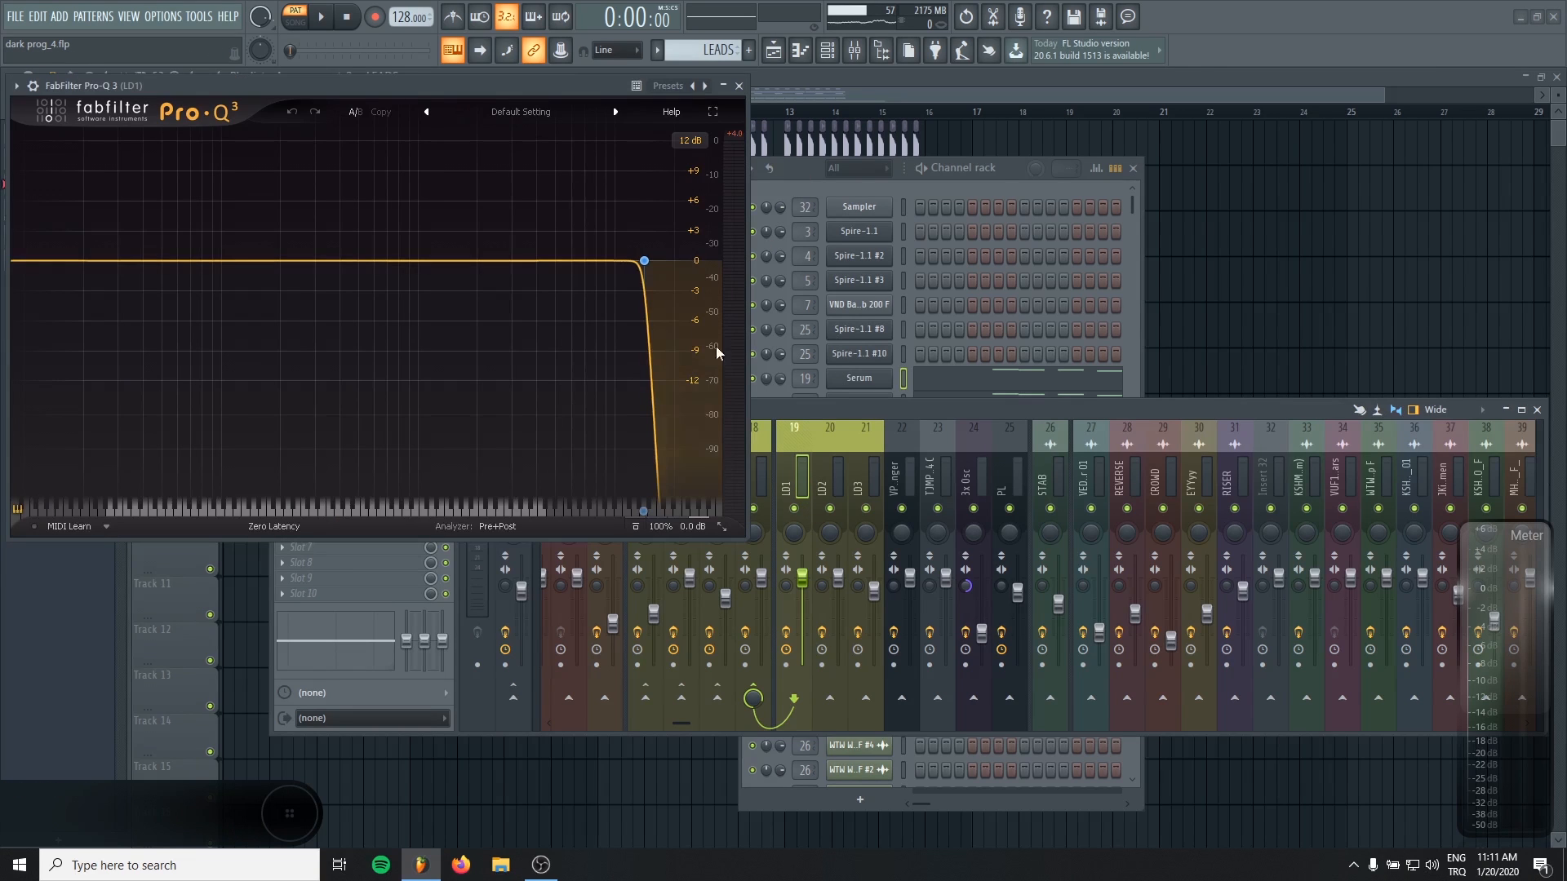
{"action": "left_click", "coordinate": [739, 84]}
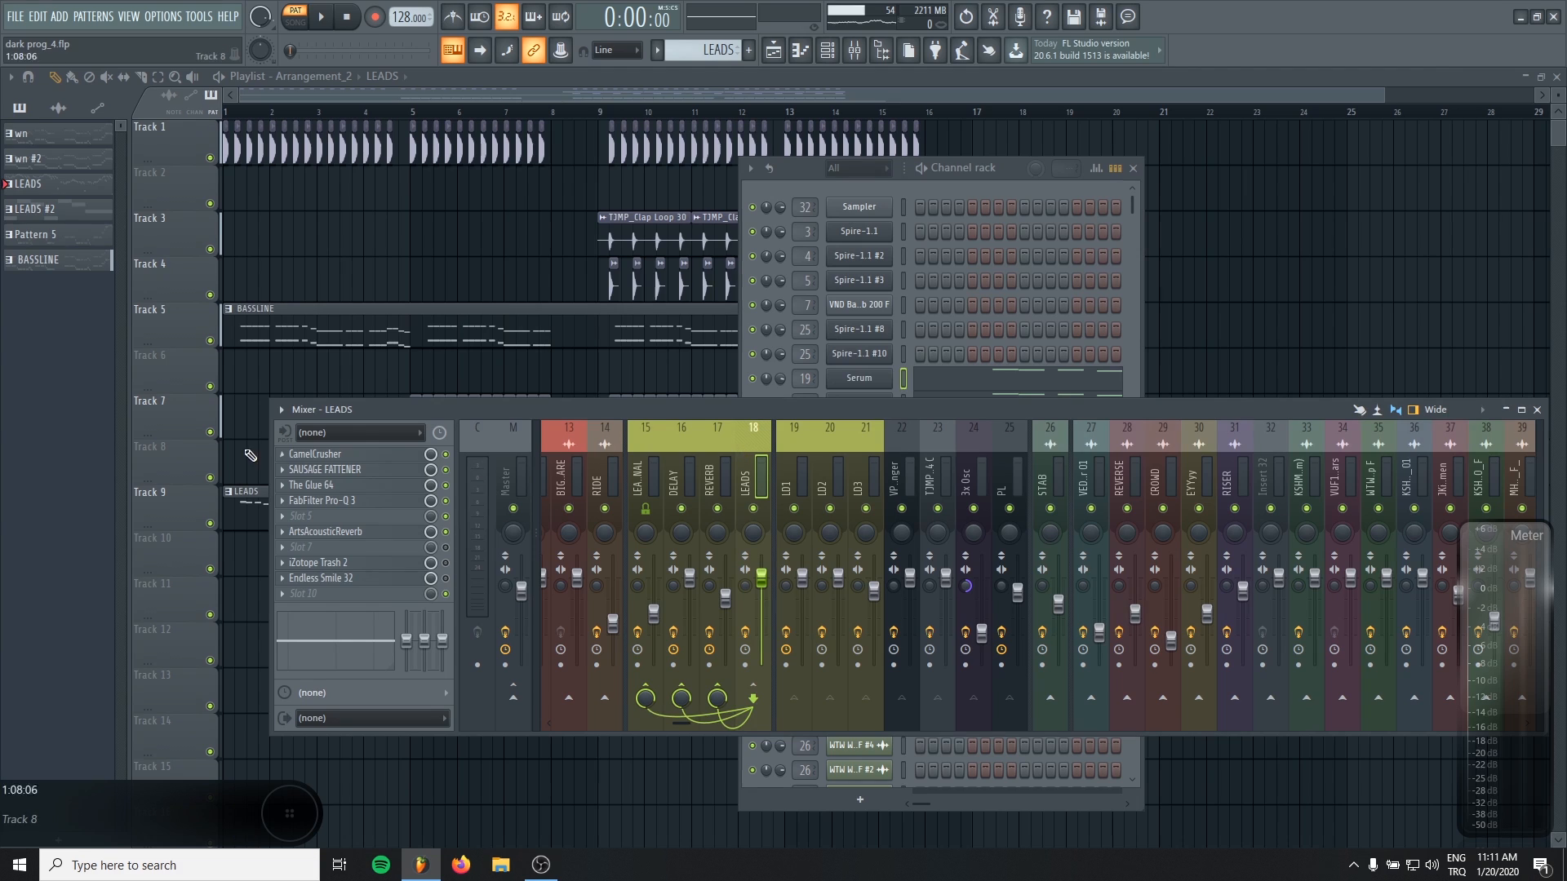
Step: Review the CamelCrusher and FabFilter Pro-Q 3 effects on the LEADS mixer track
{"action": "left_click", "coordinate": [315, 455]}
{"action": "left_click", "coordinate": [415, 221]}
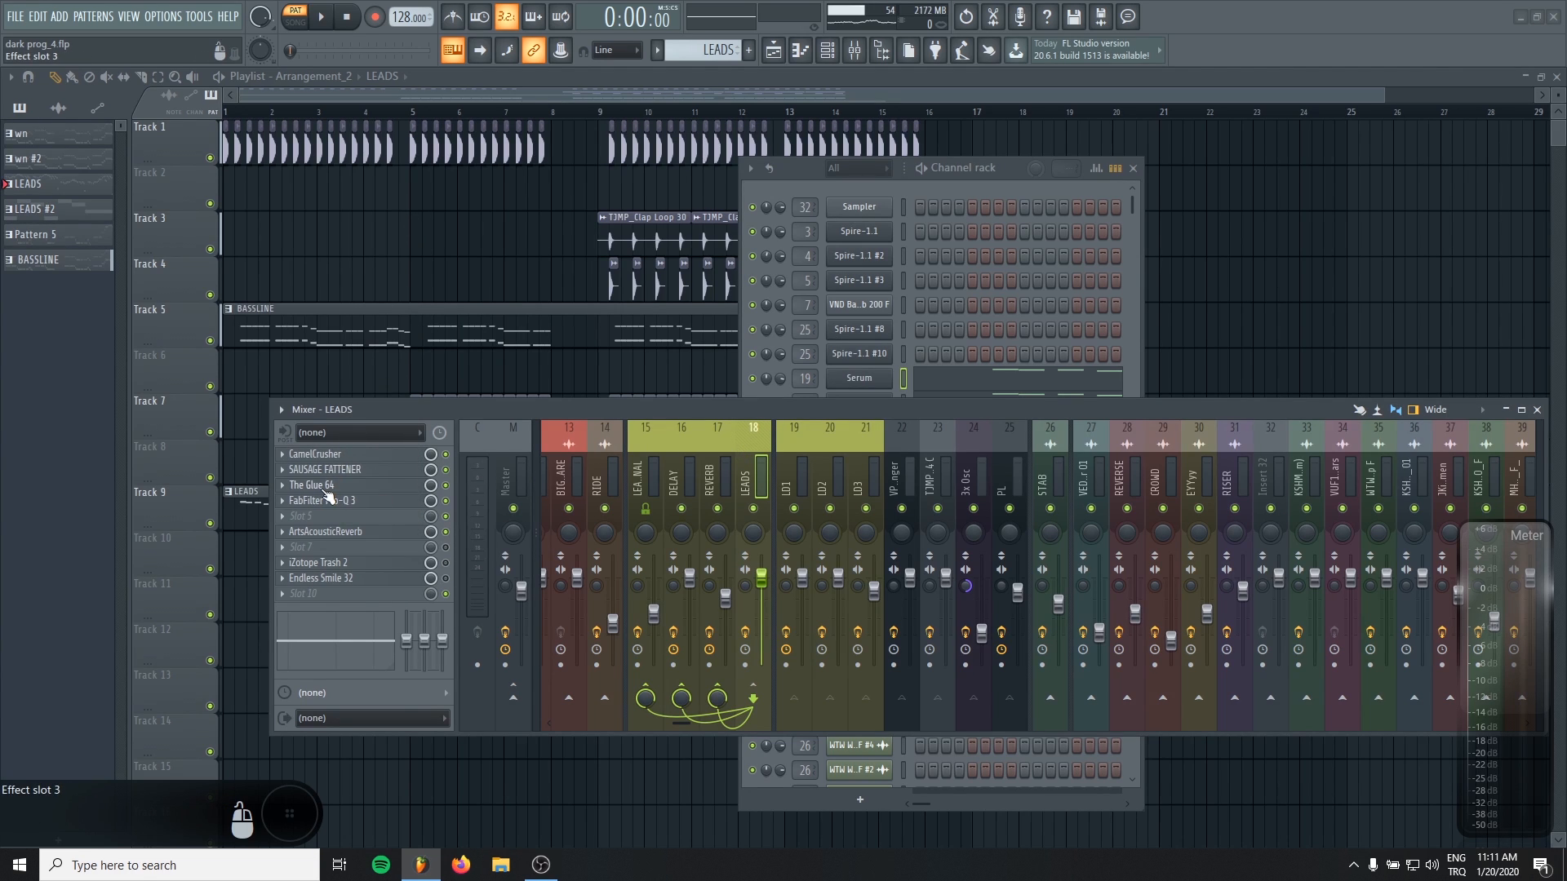
{"action": "left_click", "coordinate": [349, 503]}
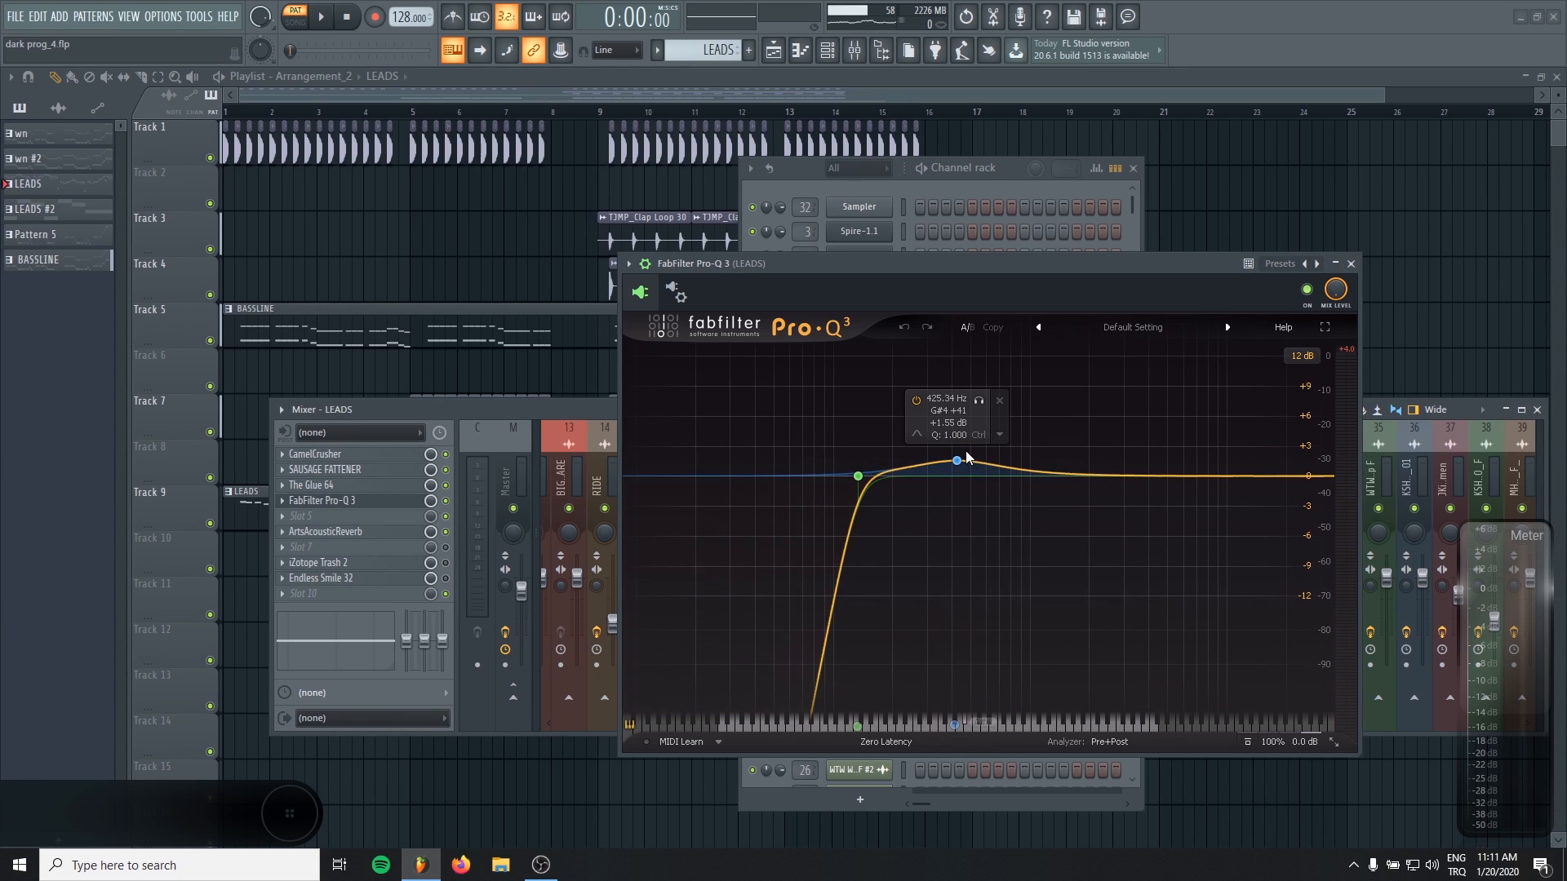
{"action": "left_click", "coordinate": [1352, 265]}
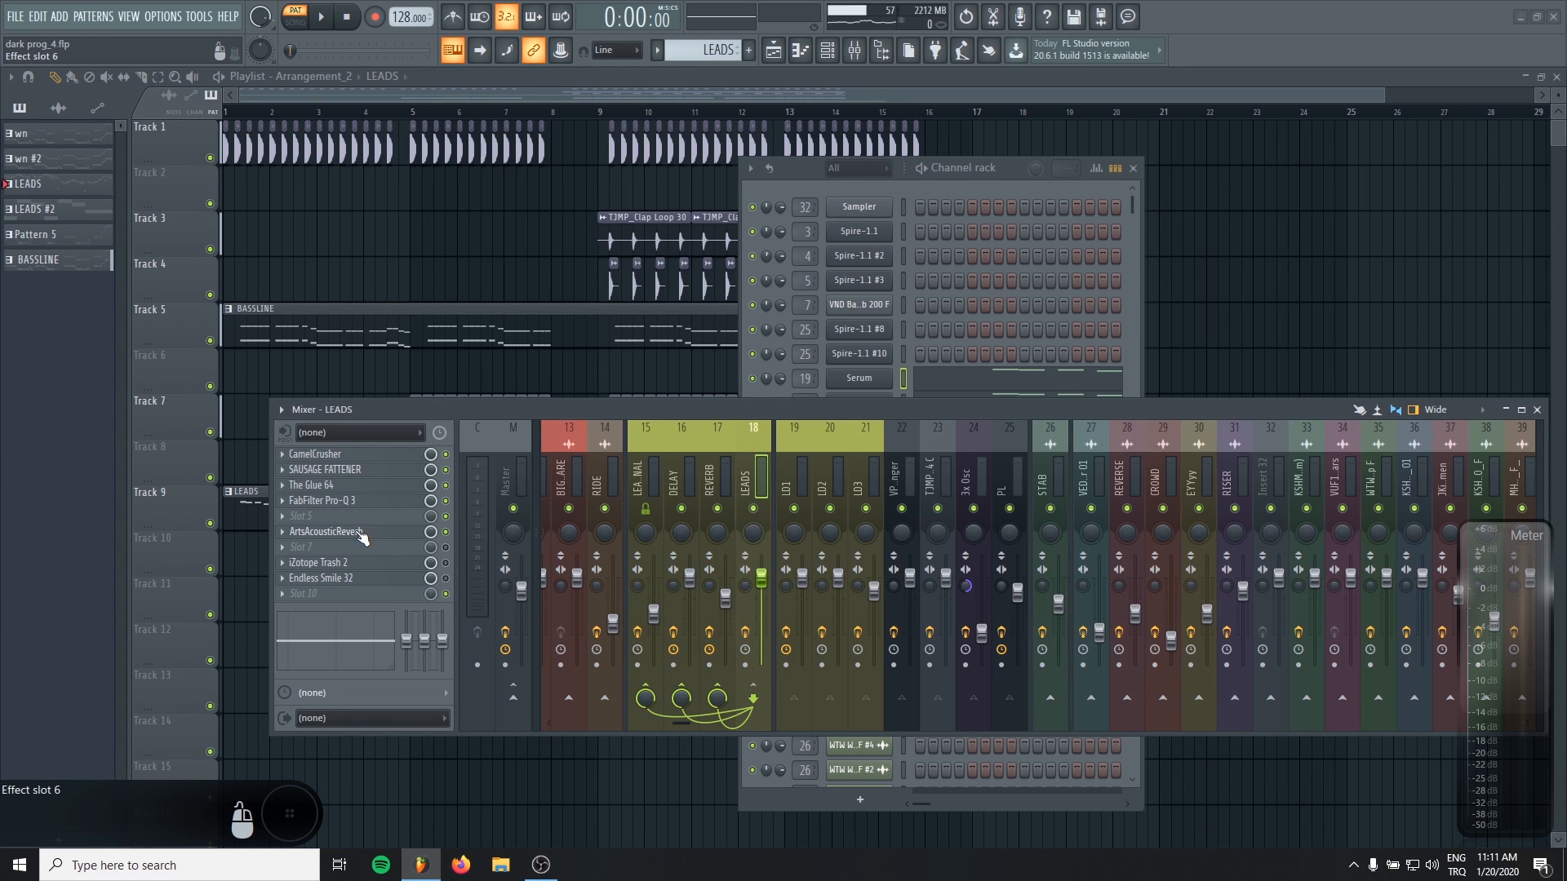
{"action": "left_click_drag", "start_coordinate": [777, 529], "coordinate": [771, 542]}
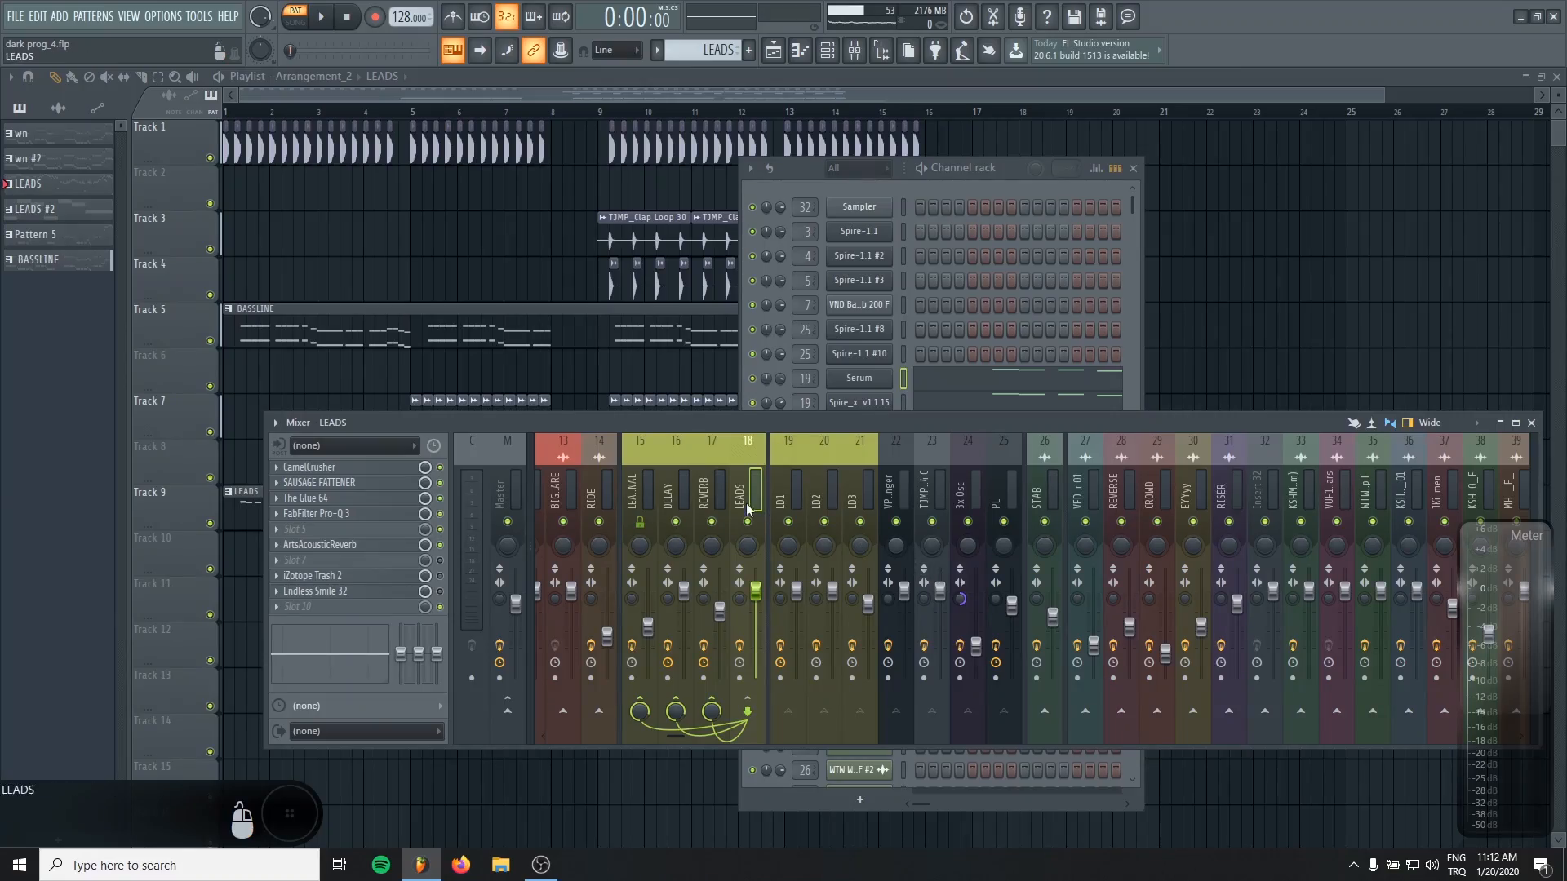
Step: Play Arrangement_2 in song mode from the start and lower the PL mixer track's volume slightly during playback
{"action": "left_click", "coordinate": [612, 245]}
{"action": "scroll", "coordinate": [574, 268], "scroll_direction": "down", "scroll_amount": 1}
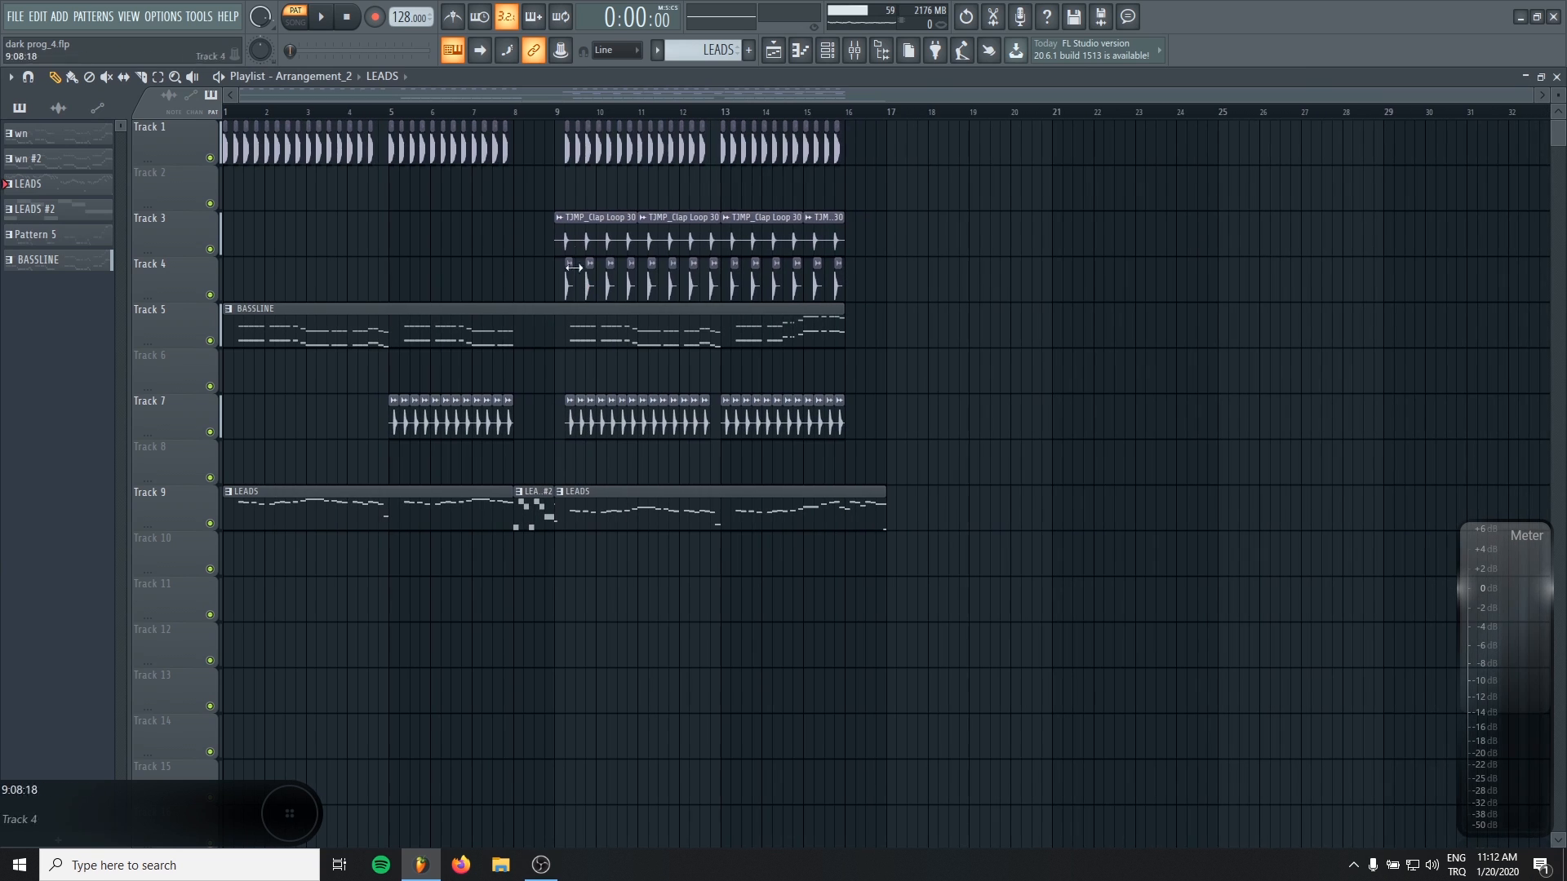
{"action": "key", "text": "space"}
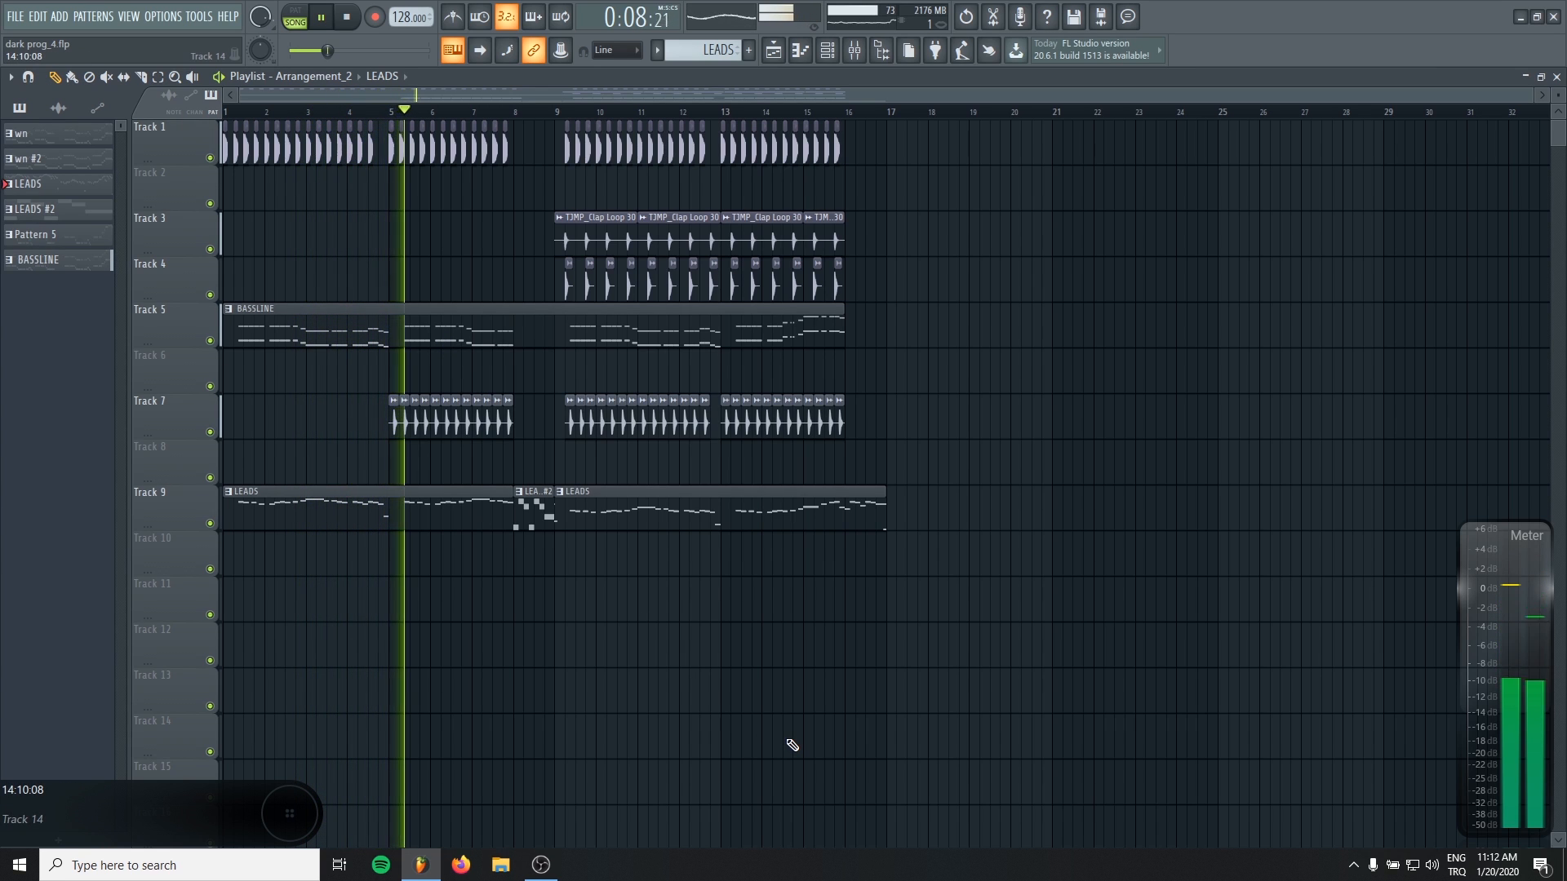
{"action": "left_click", "coordinate": [855, 49]}
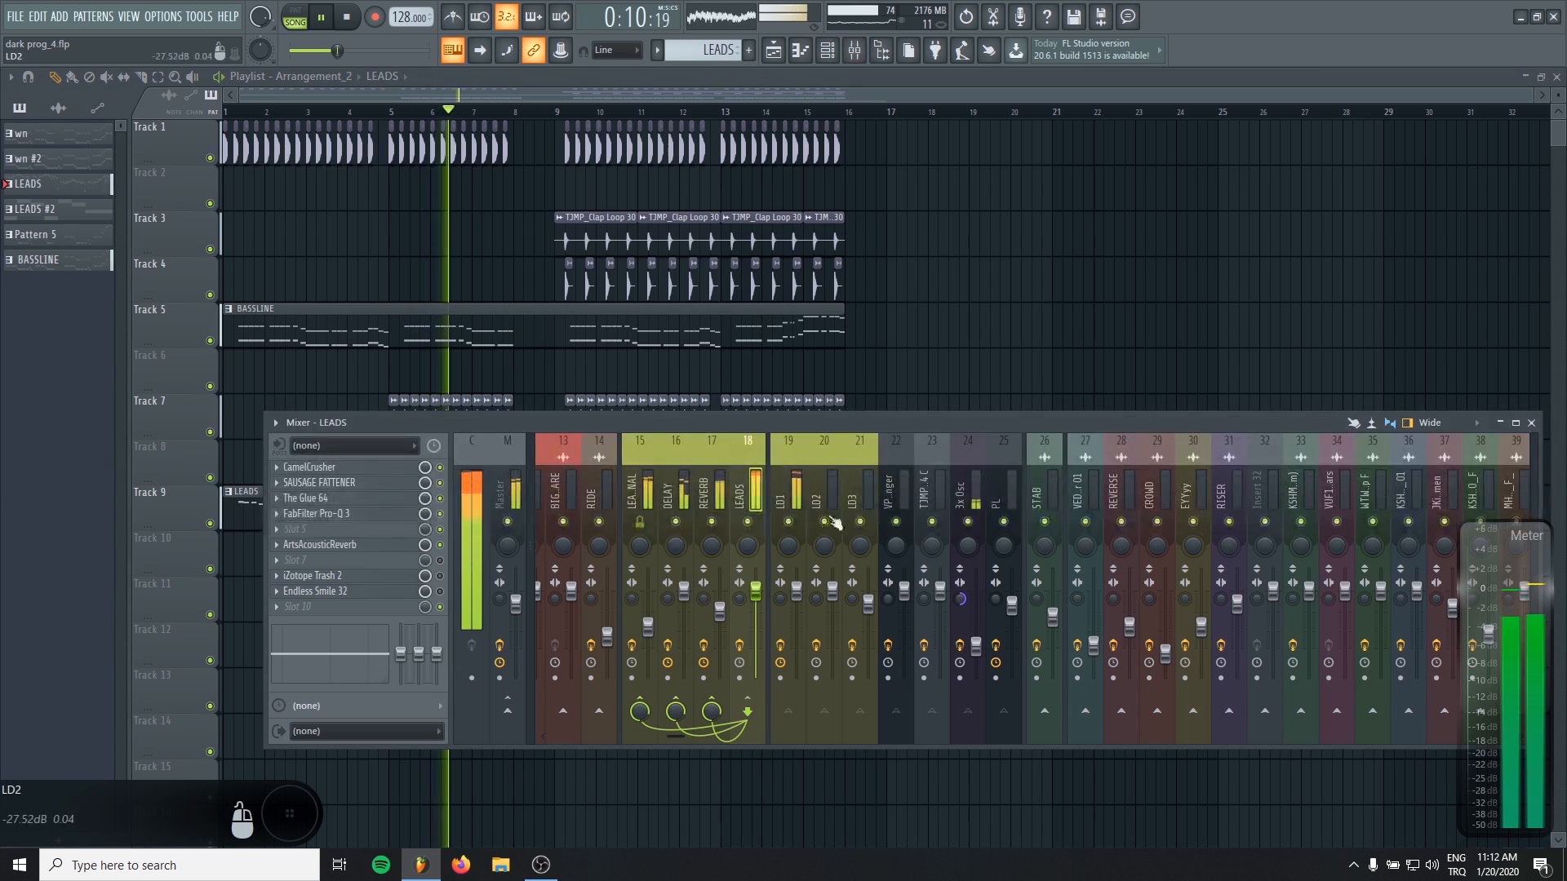
{"action": "left_click", "coordinate": [649, 630]}
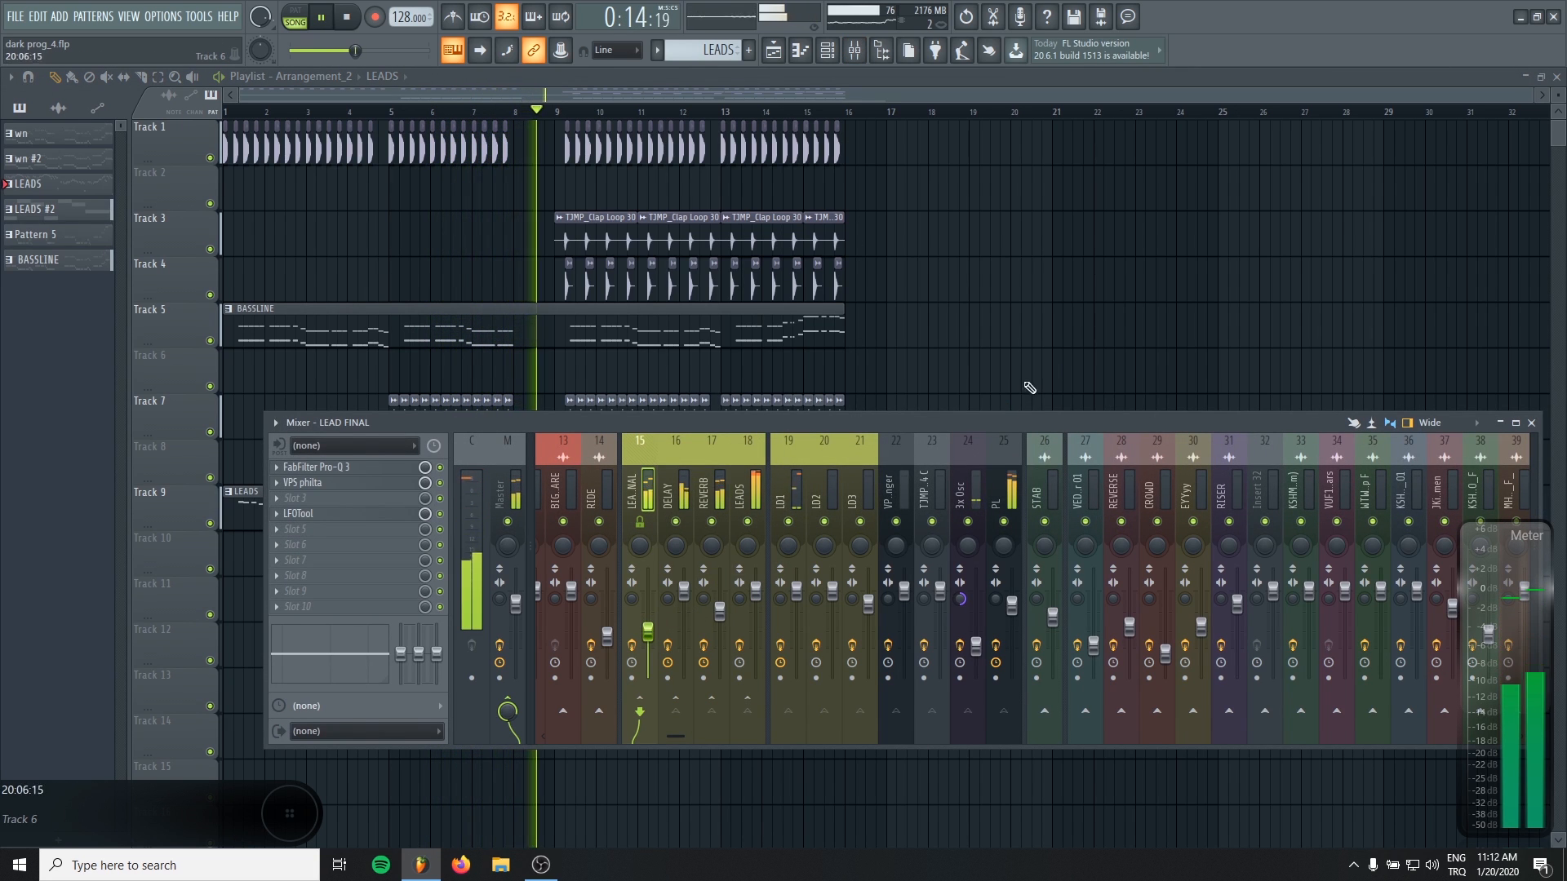
{"action": "left_click_drag", "start_coordinate": [1016, 611], "coordinate": [1017, 619]}
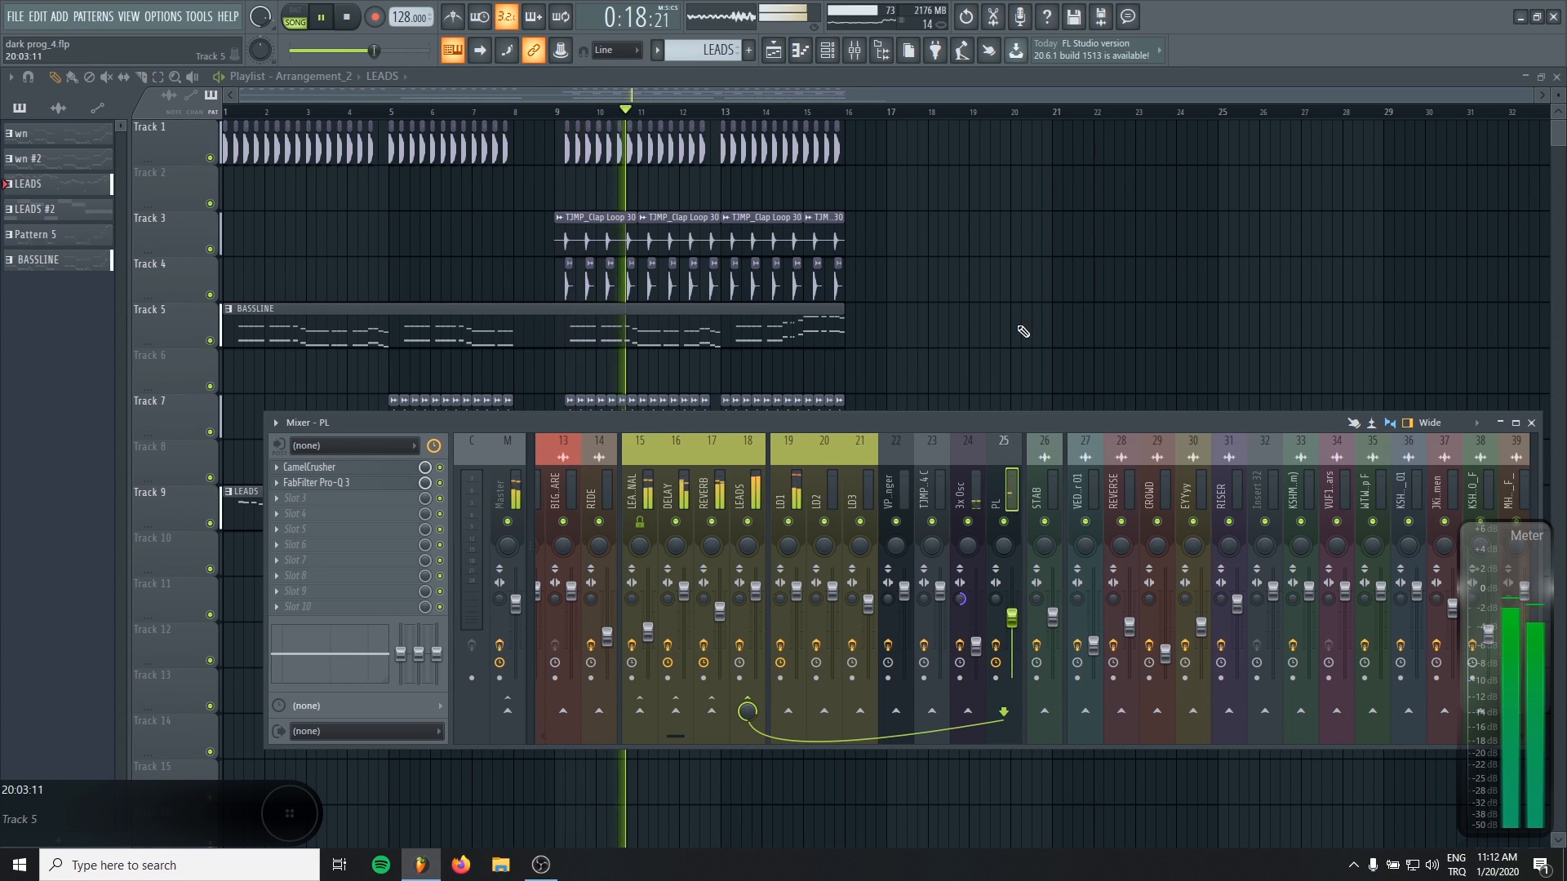
Step: Close the mixer, save the project and stop the playback of Arrangement_2
{"action": "key", "text": "F9"}
{"action": "key", "text": "ctrl+s"}
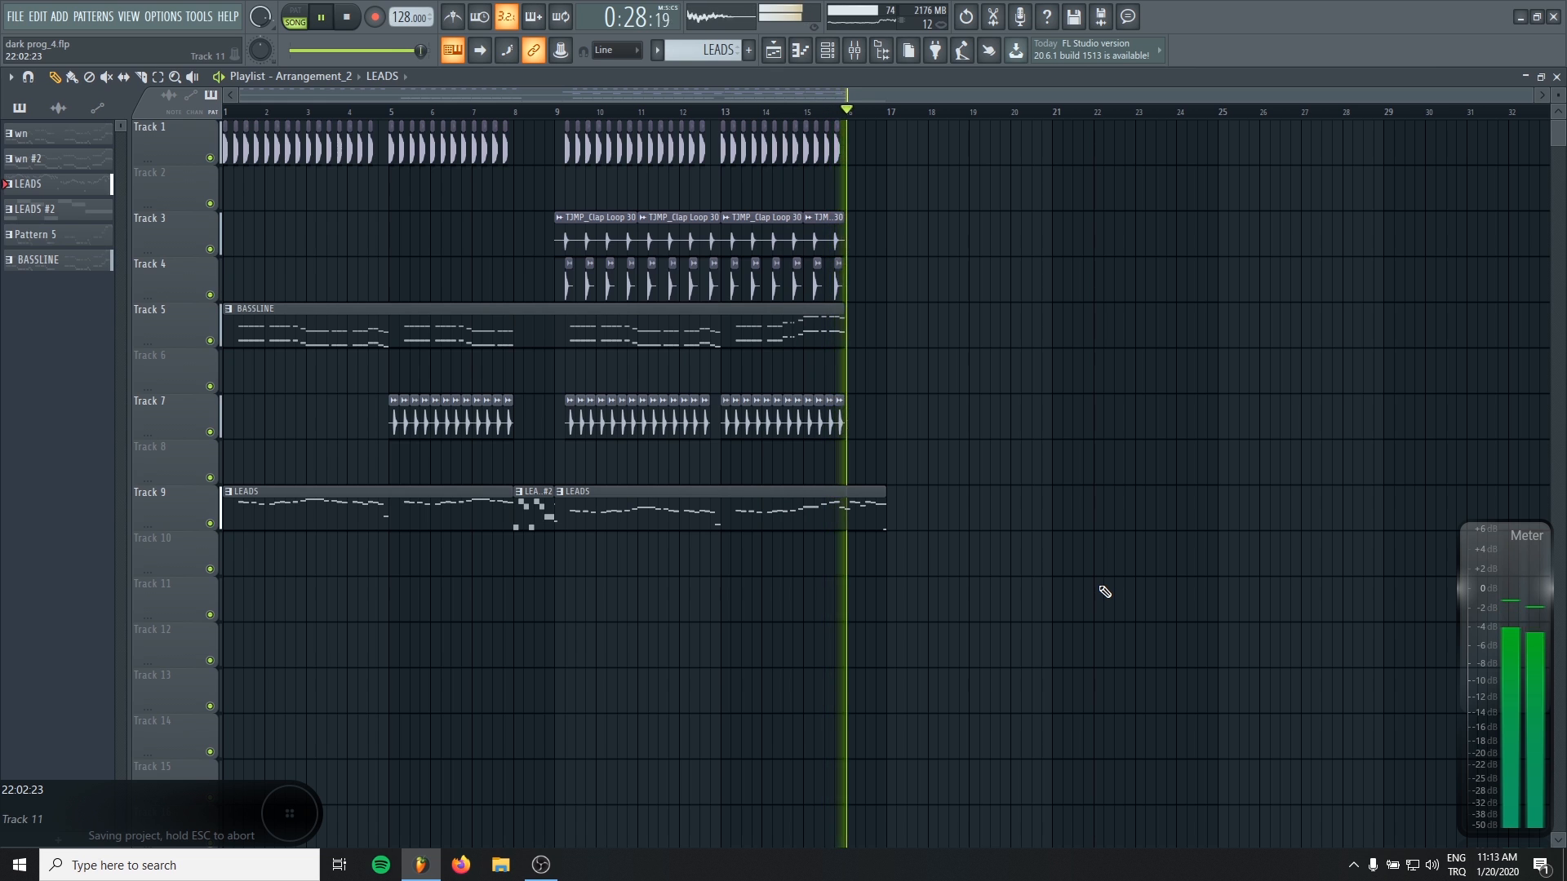
{"action": "key", "text": "space"}
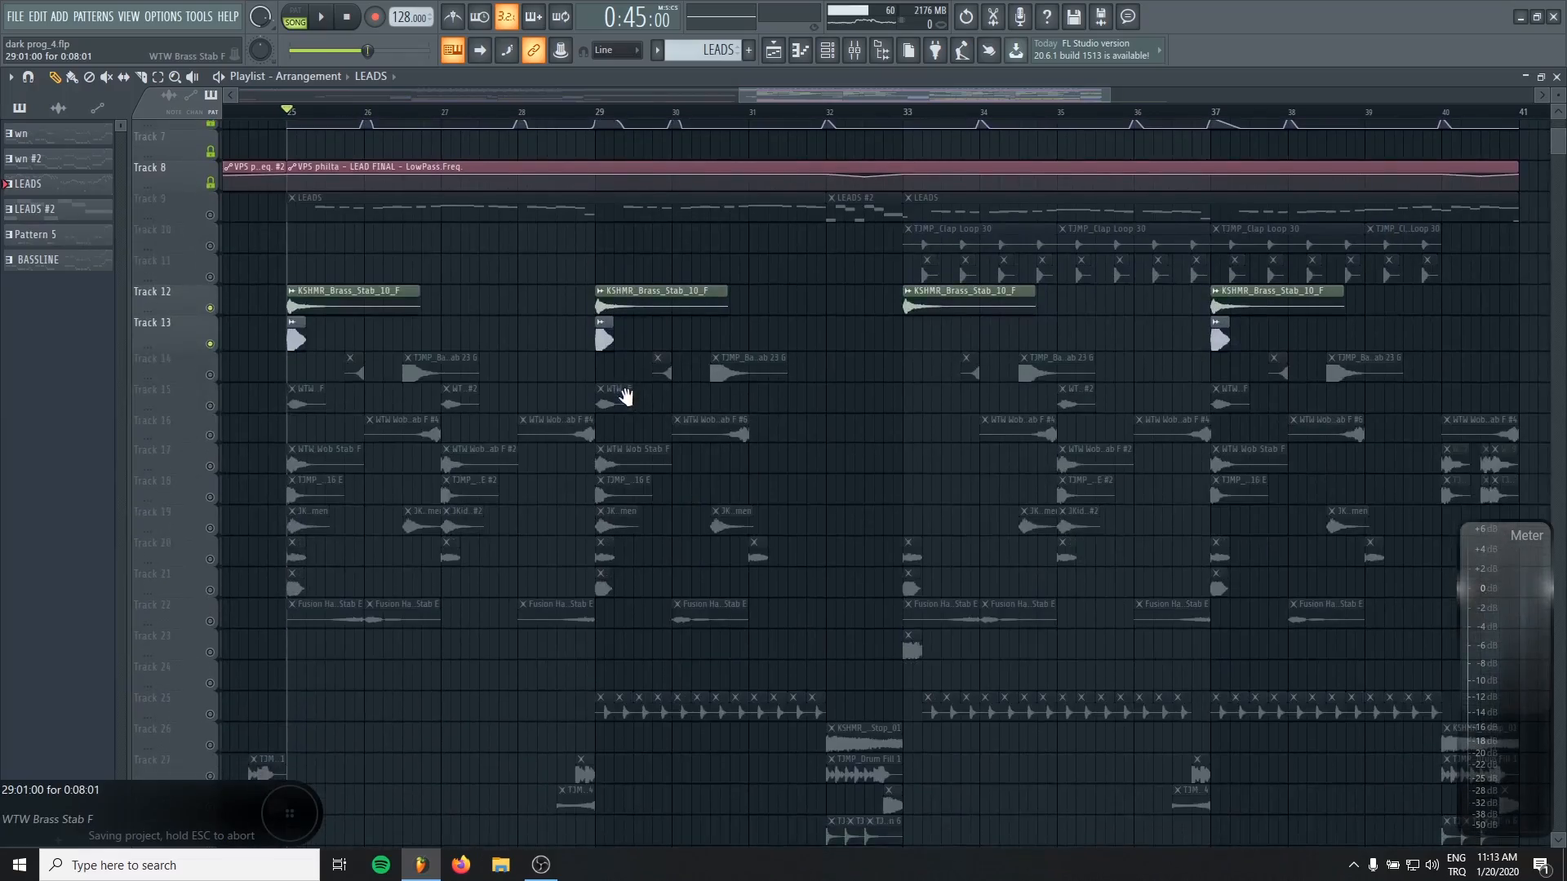
Step: Play only the KSHMR_Brass_Stab_10_F clips on Track 12 of the full Arrangement, starting at bar 25
{"action": "left_click_drag", "start_coordinate": [626, 398], "coordinate": [610, 426]}
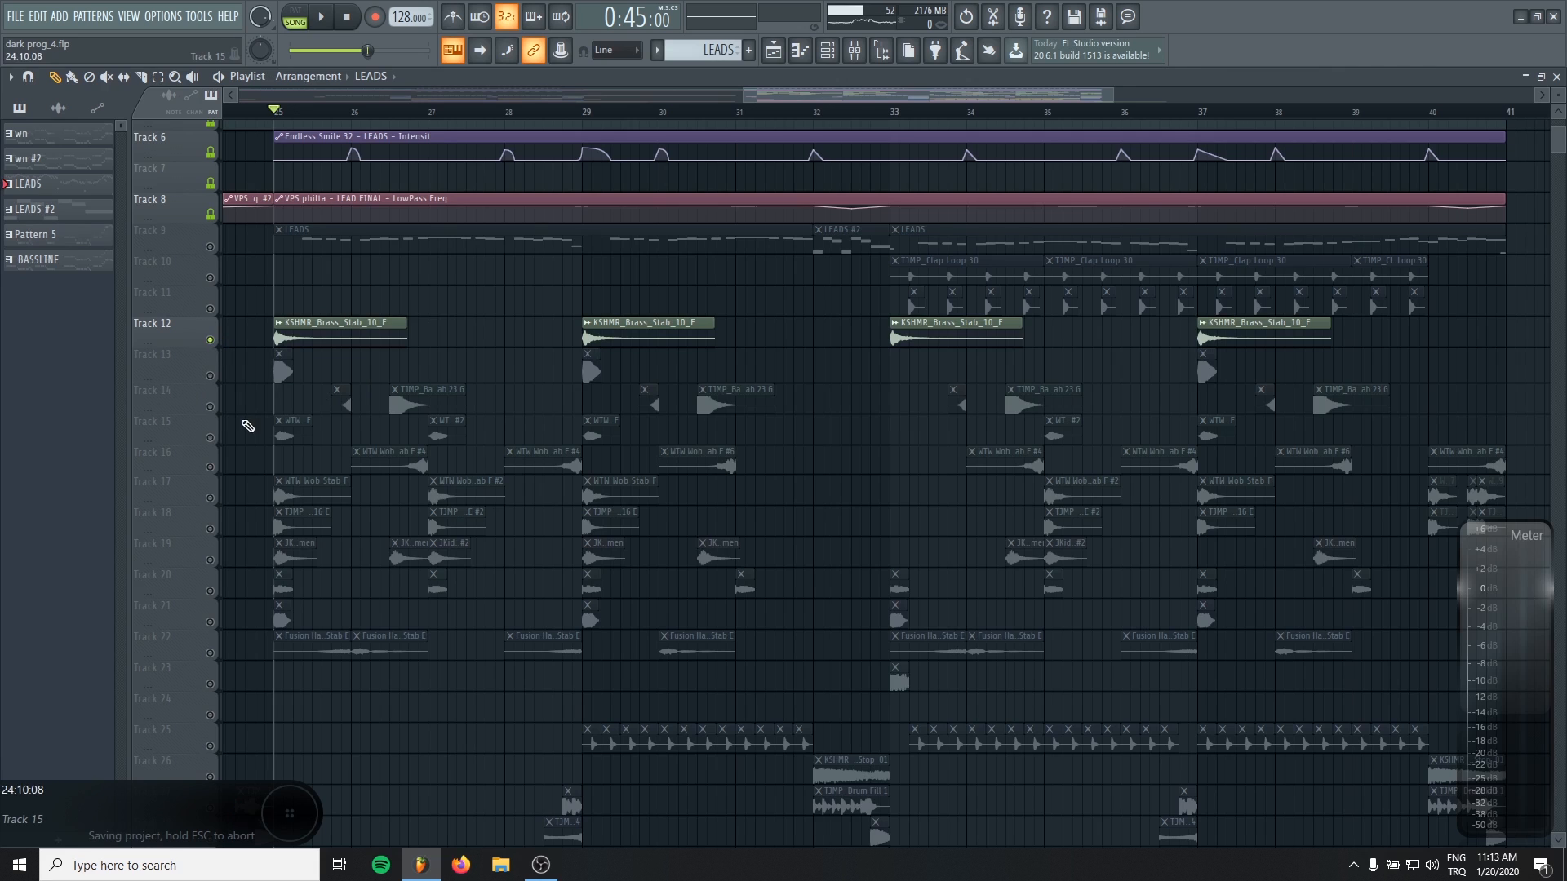
{"action": "scroll", "coordinate": [248, 426], "scroll_direction": "up", "scroll_amount": 2}
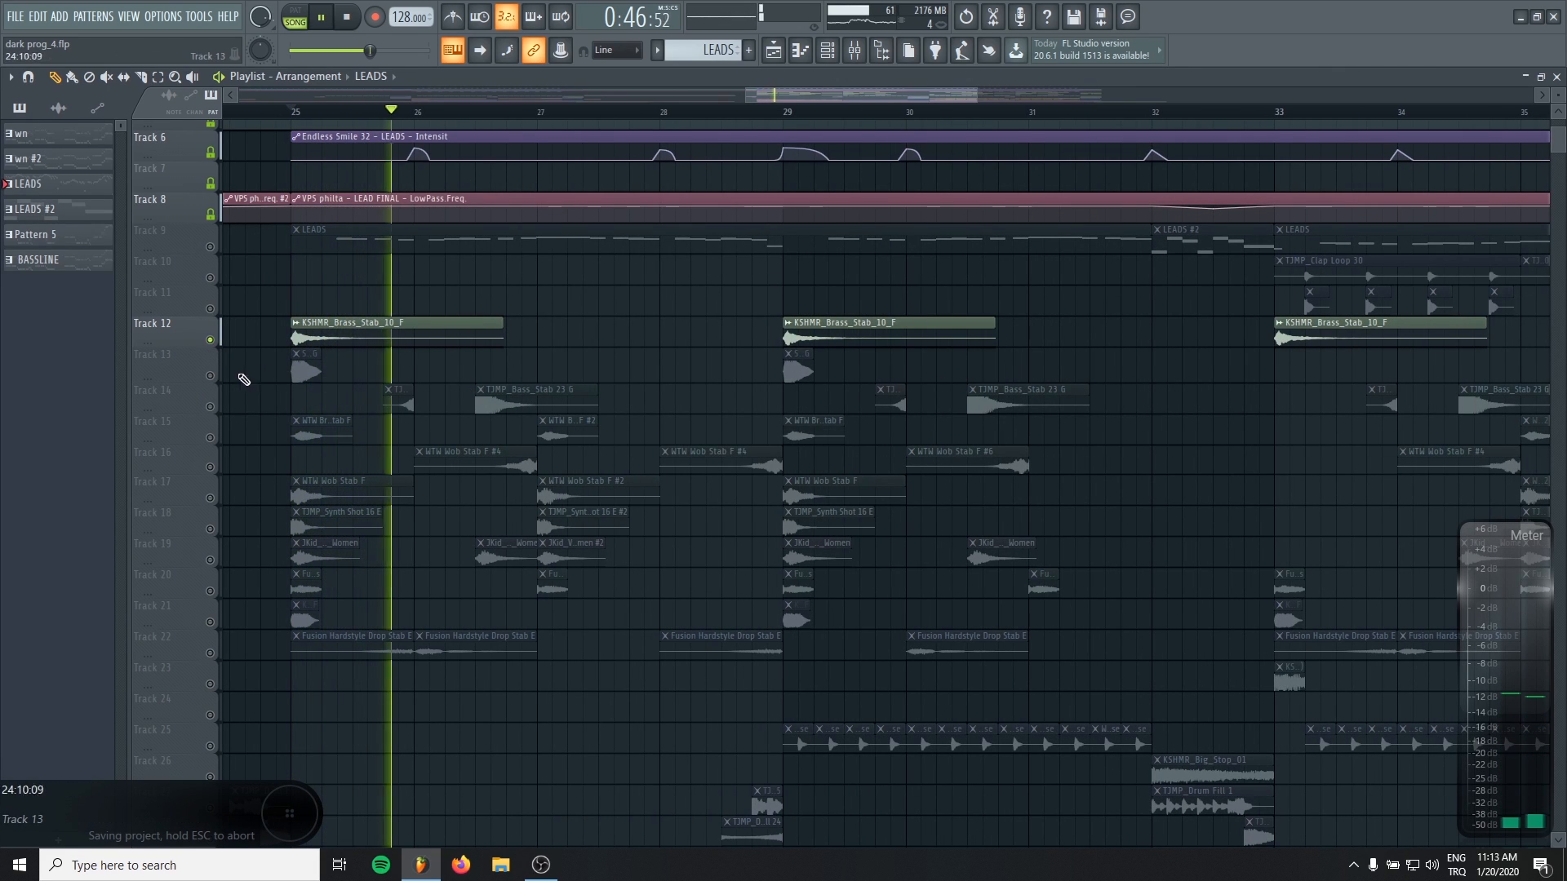
Step: Audition Tracks 13, 15 and 17 one at a time in solo, playing each from bar 25
{"action": "left_click", "coordinate": [210, 376], "text": "ctrl"}
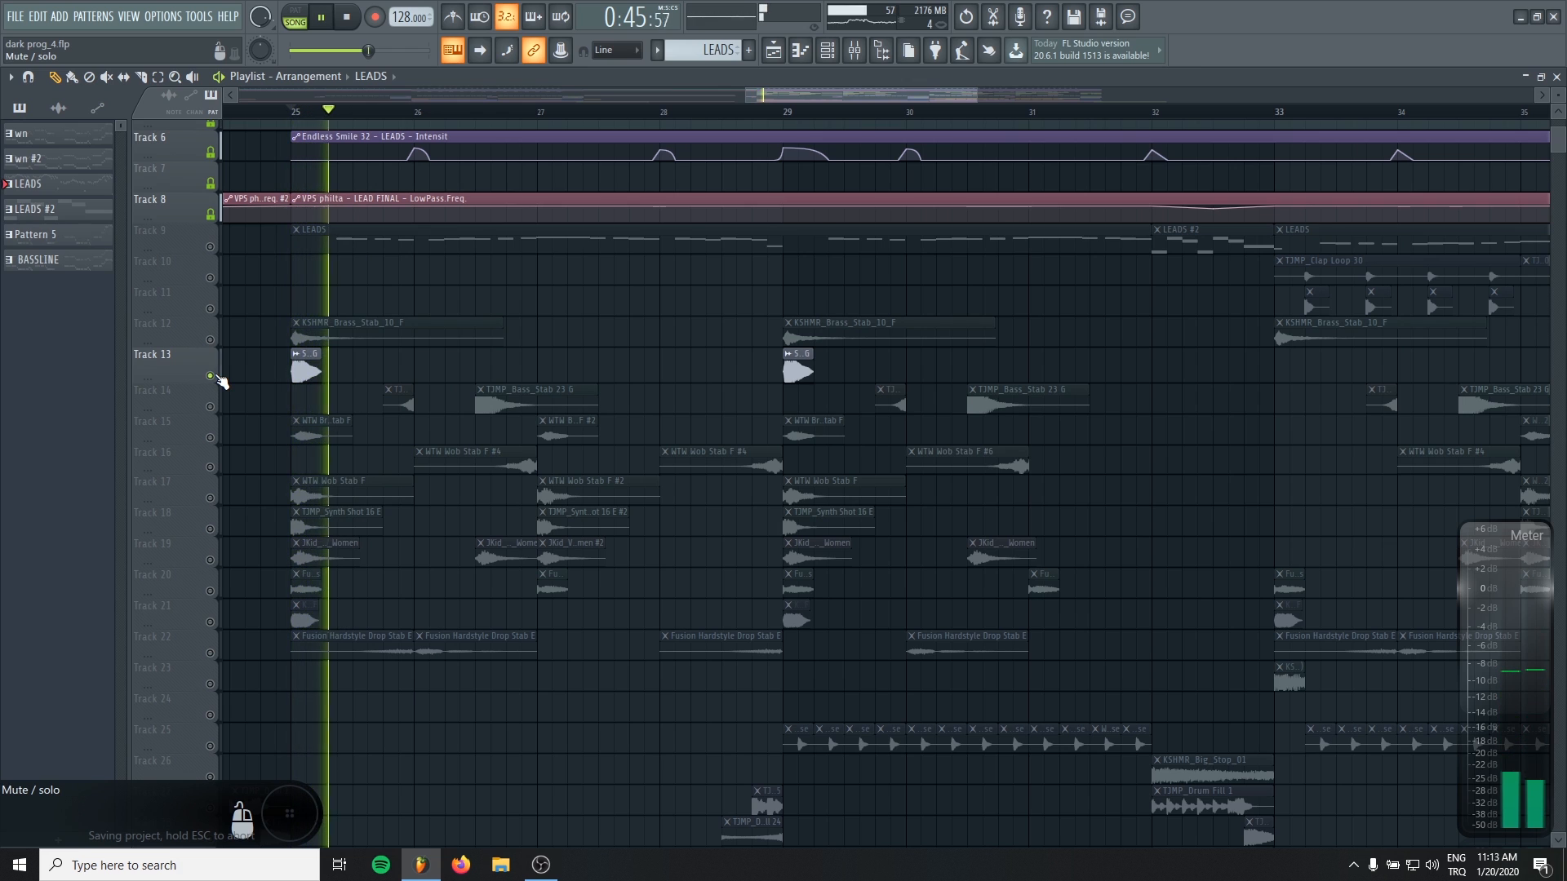
{"action": "left_click", "coordinate": [211, 438], "text": "ctrl"}
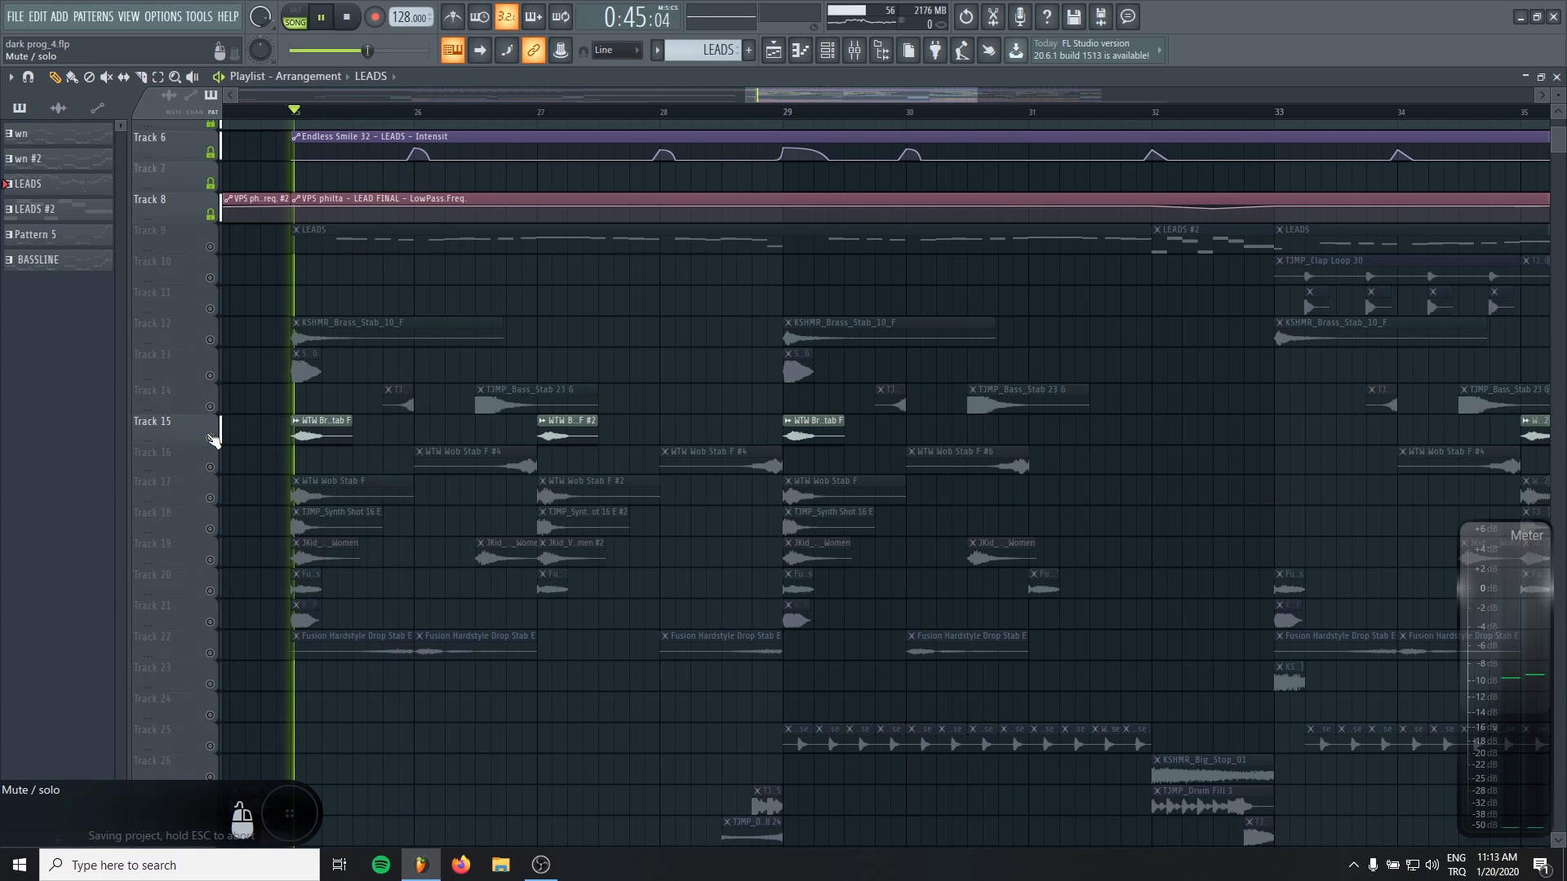
{"action": "key", "text": "space"}
{"action": "left_click", "coordinate": [211, 500], "text": "ctrl"}
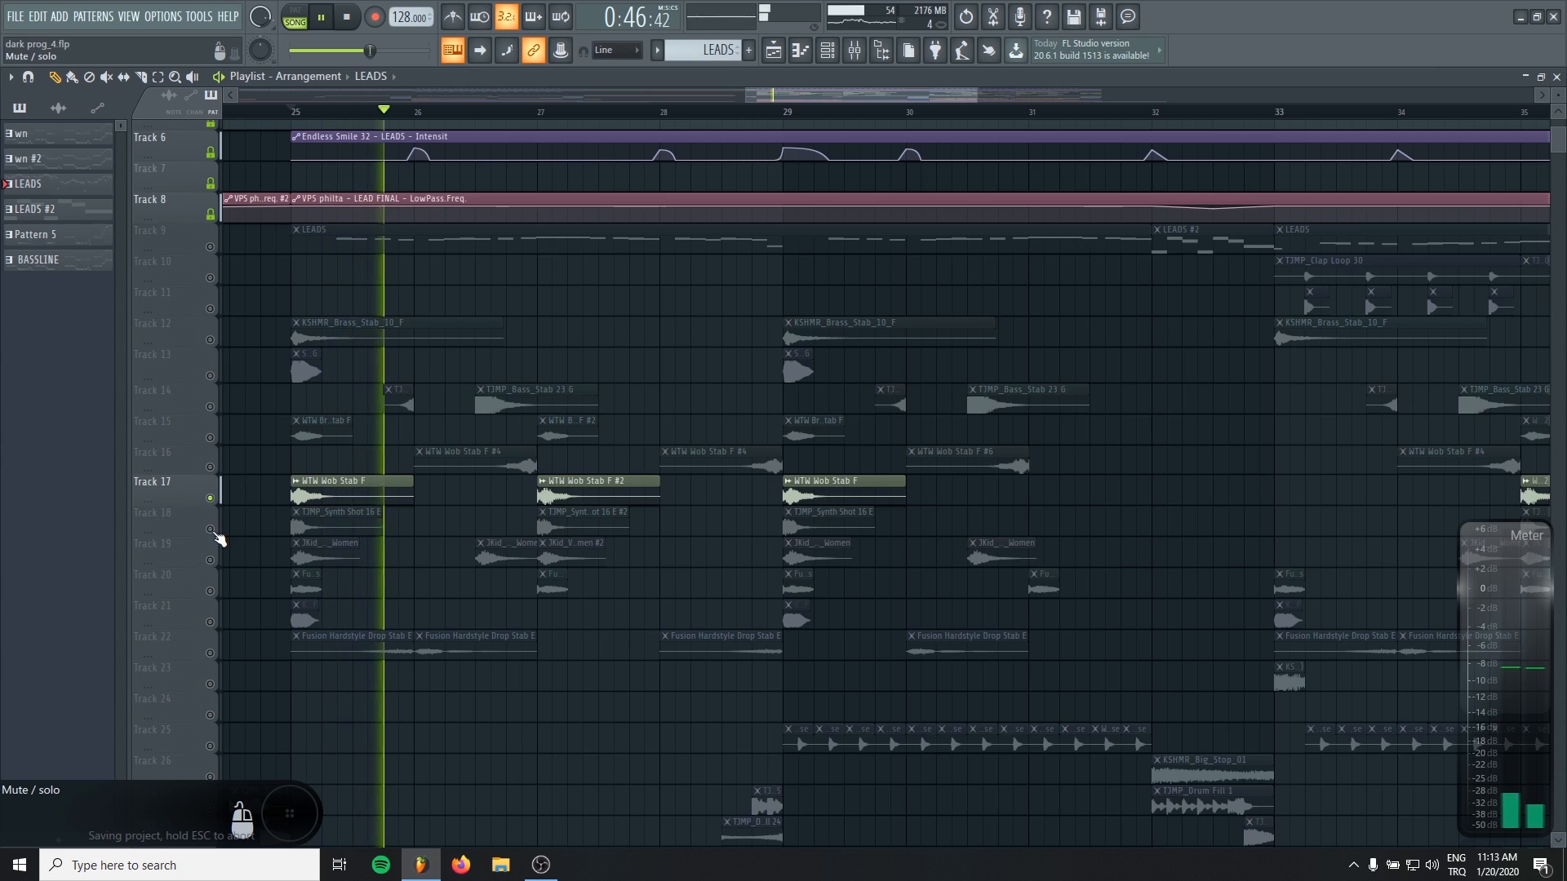
{"action": "key", "text": "space"}
Step: Solo Track 18 and then Track 19, playing each one's stab clips from bar 25
{"action": "left_click", "coordinate": [210, 529], "text": "ctrl"}
{"action": "key", "text": "space"}
{"action": "left_click", "coordinate": [210, 560], "text": "ctrl"}
{"action": "key", "text": "space"}
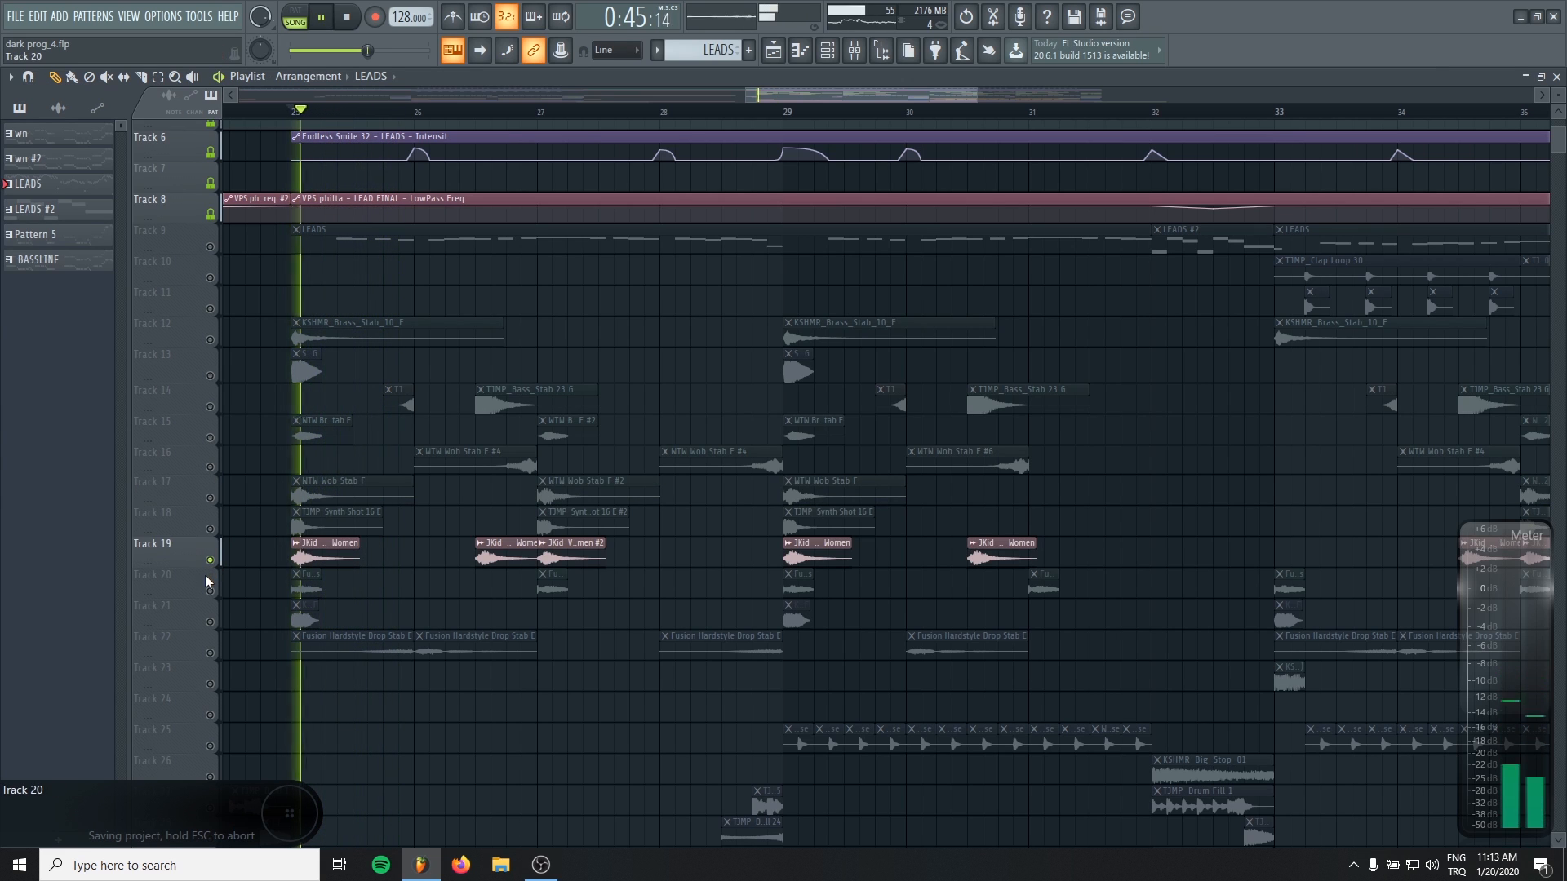
{"action": "key", "text": "space"}
Step: Audition Tracks 20, 21 and 22 one at a time in solo from bar 25
{"action": "left_click", "coordinate": [210, 592], "text": "ctrl"}
{"action": "key", "text": "space"}
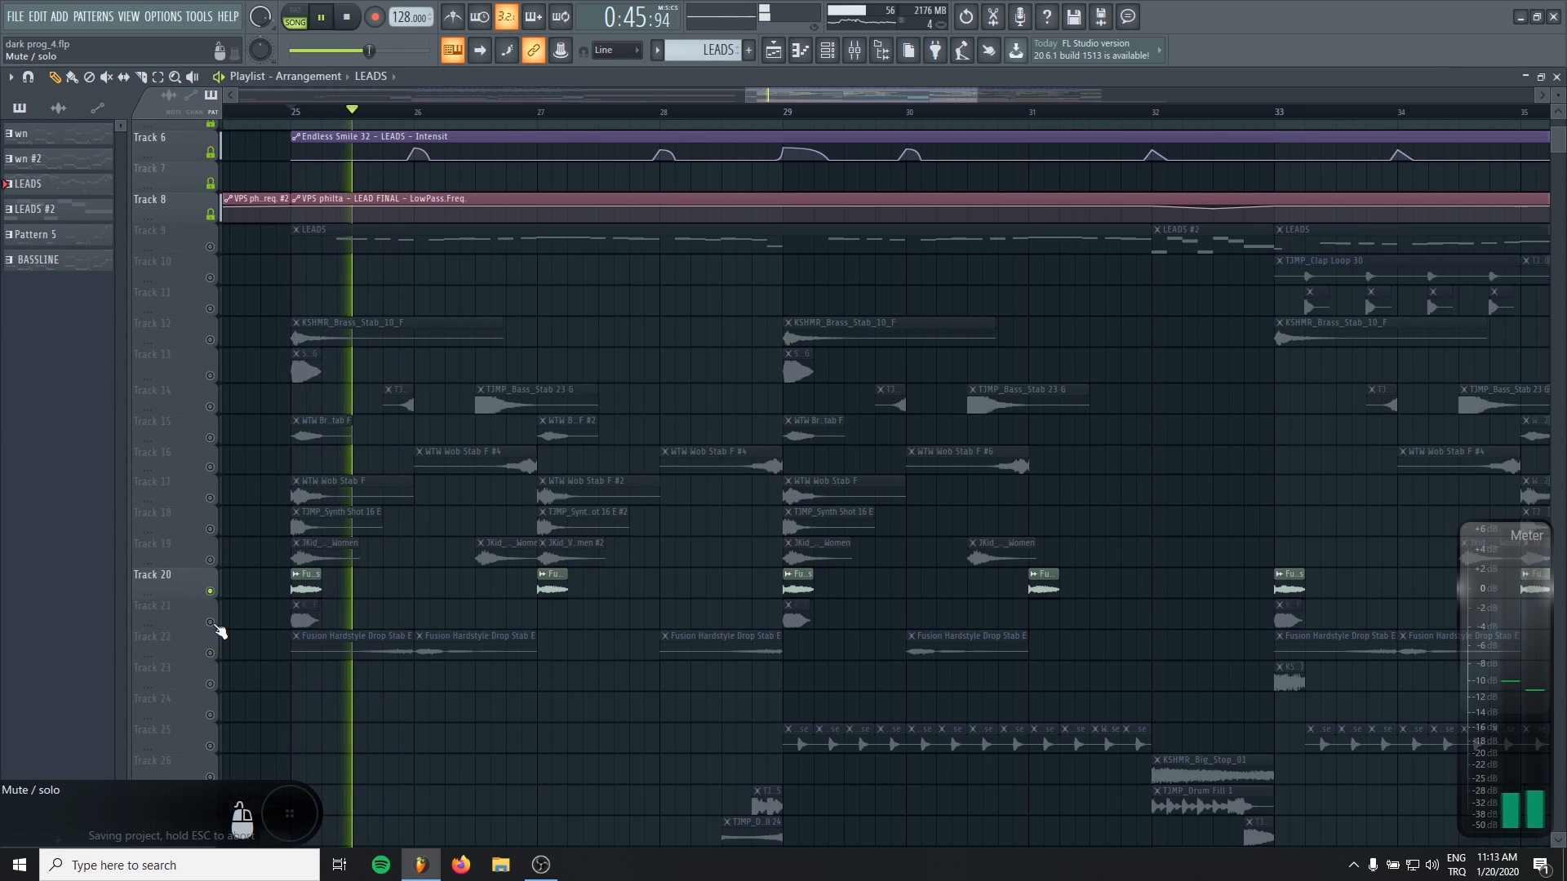
{"action": "key", "text": "space"}
{"action": "left_click", "coordinate": [210, 623], "text": "ctrl"}
{"action": "key", "text": "space"}
{"action": "key", "text": "space"}
{"action": "left_click", "coordinate": [211, 654], "text": "ctrl"}
{"action": "key", "text": "space"}
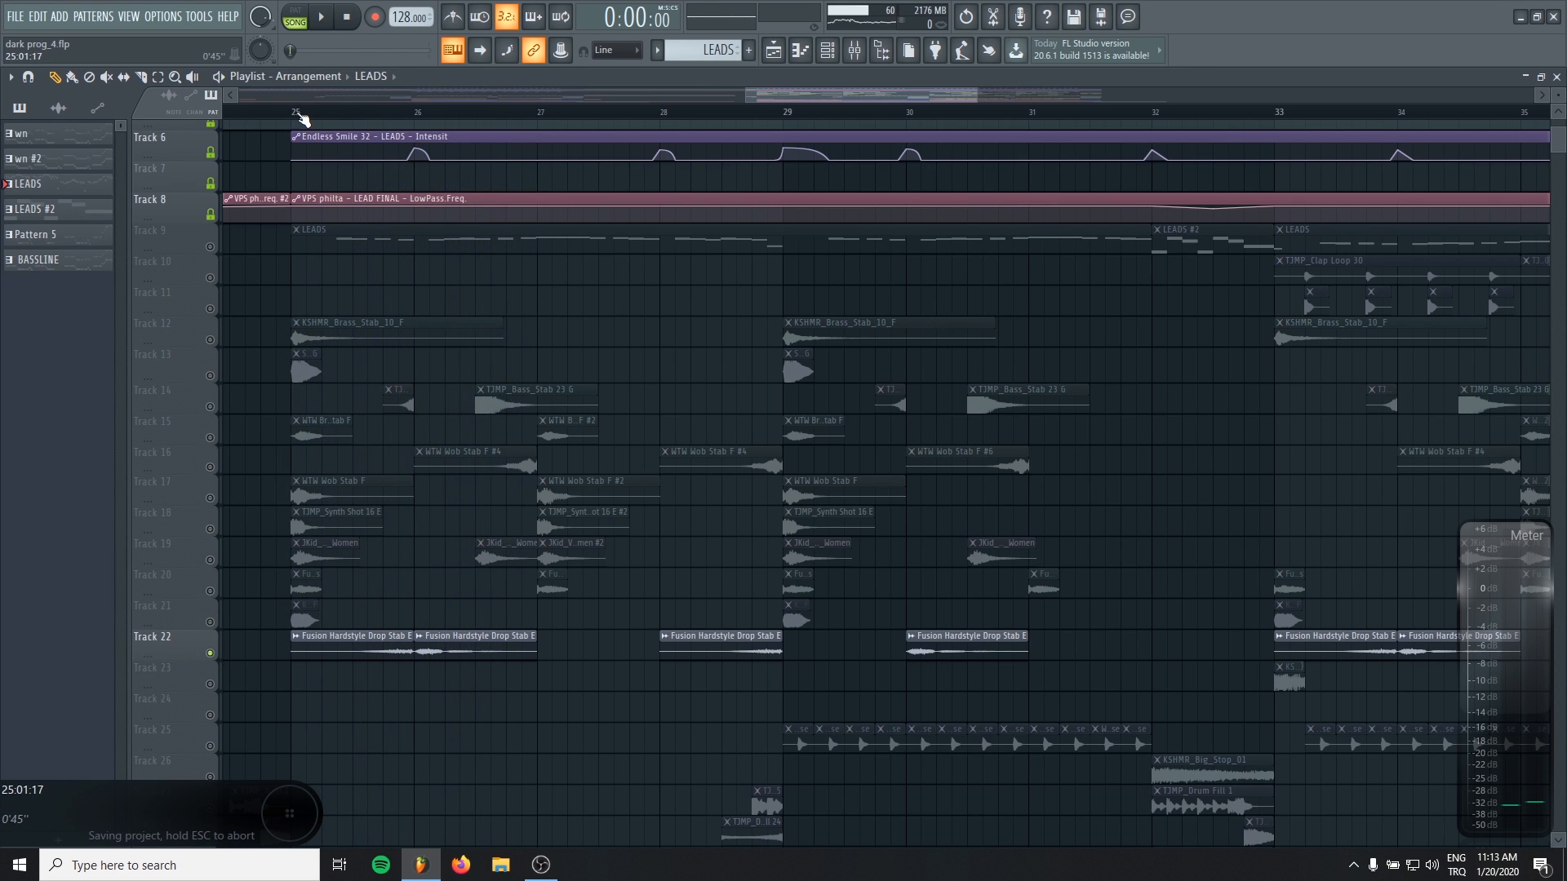
Step: Unmute Tracks 12 to 21 alongside Track 22 and play all the stab layers together from bar 25
{"action": "left_click", "coordinate": [211, 340]}
{"action": "left_click", "coordinate": [212, 377]}
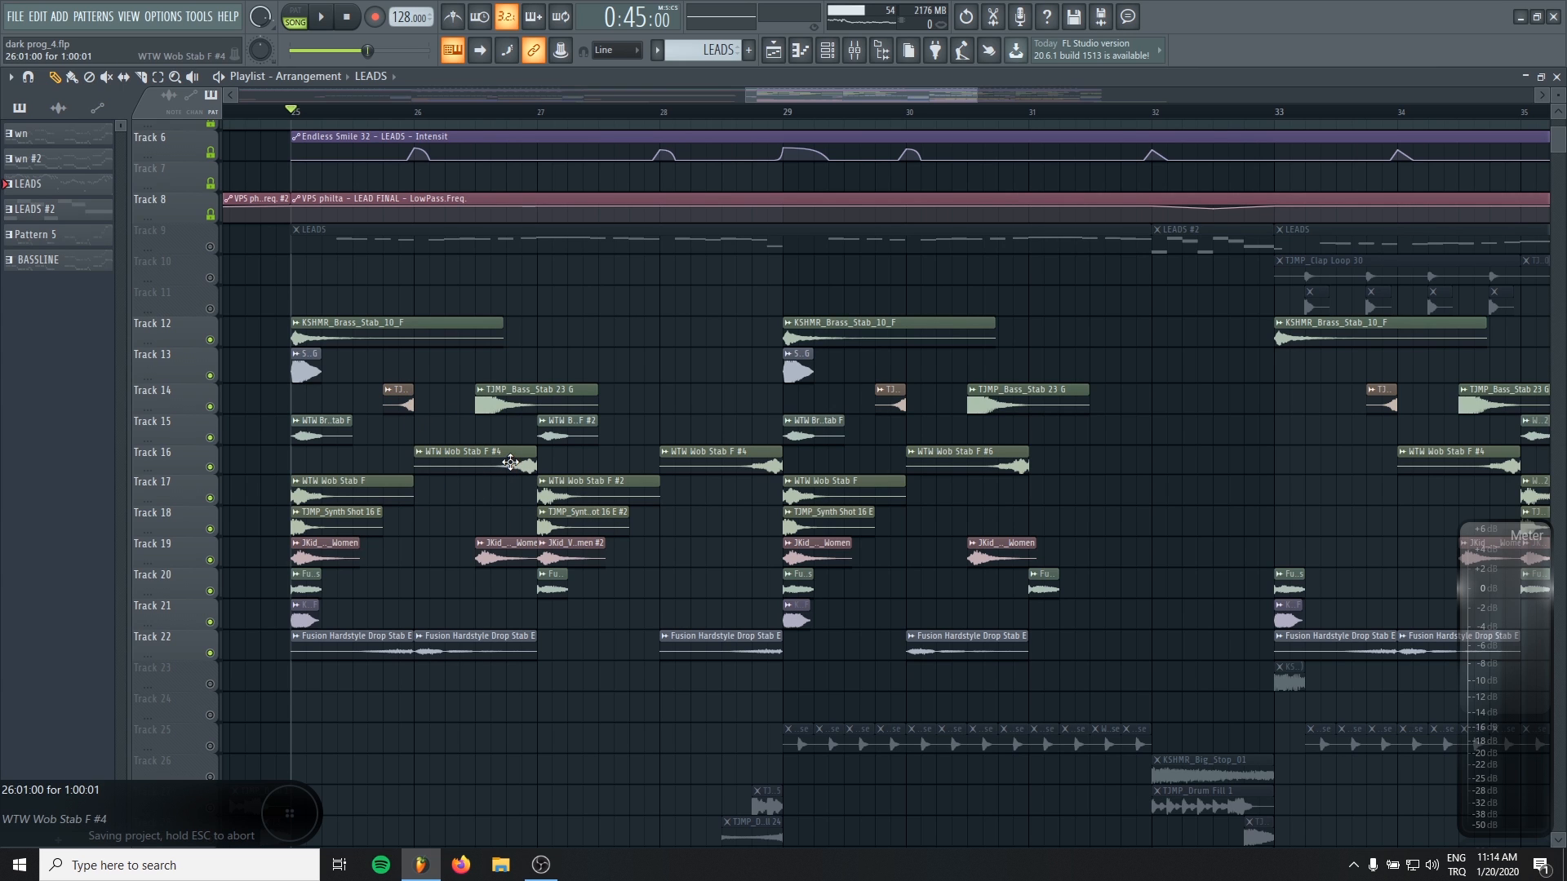
{"action": "left_click_drag", "start_coordinate": [557, 461], "coordinate": [489, 520]}
{"action": "scroll", "coordinate": [396, 499], "scroll_direction": "up", "scroll_amount": 3}
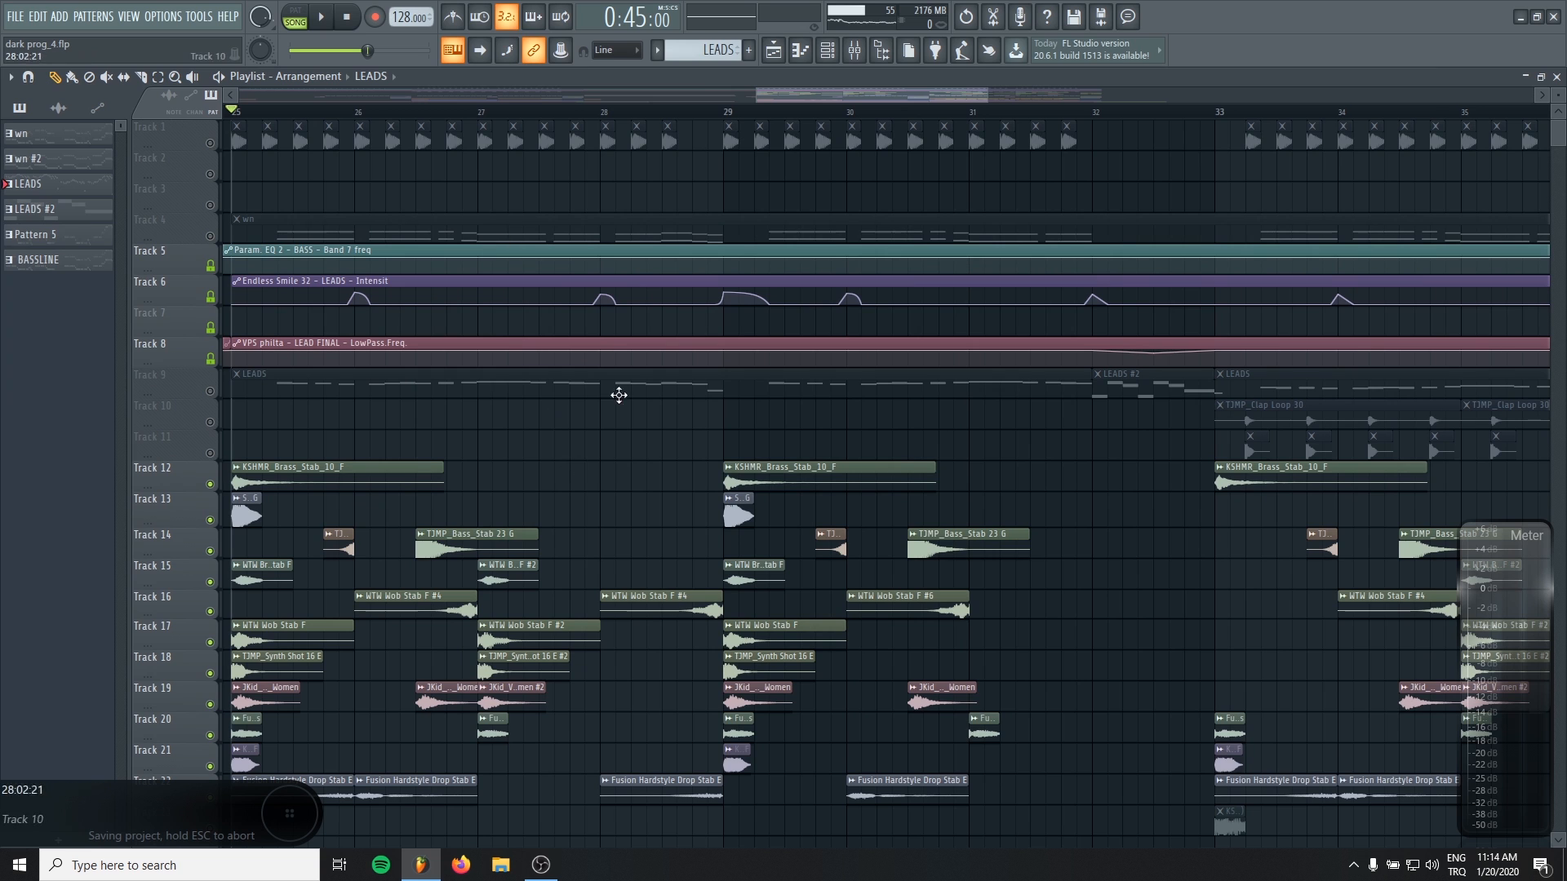
{"action": "left_click_drag", "start_coordinate": [723, 419], "coordinate": [699, 239]}
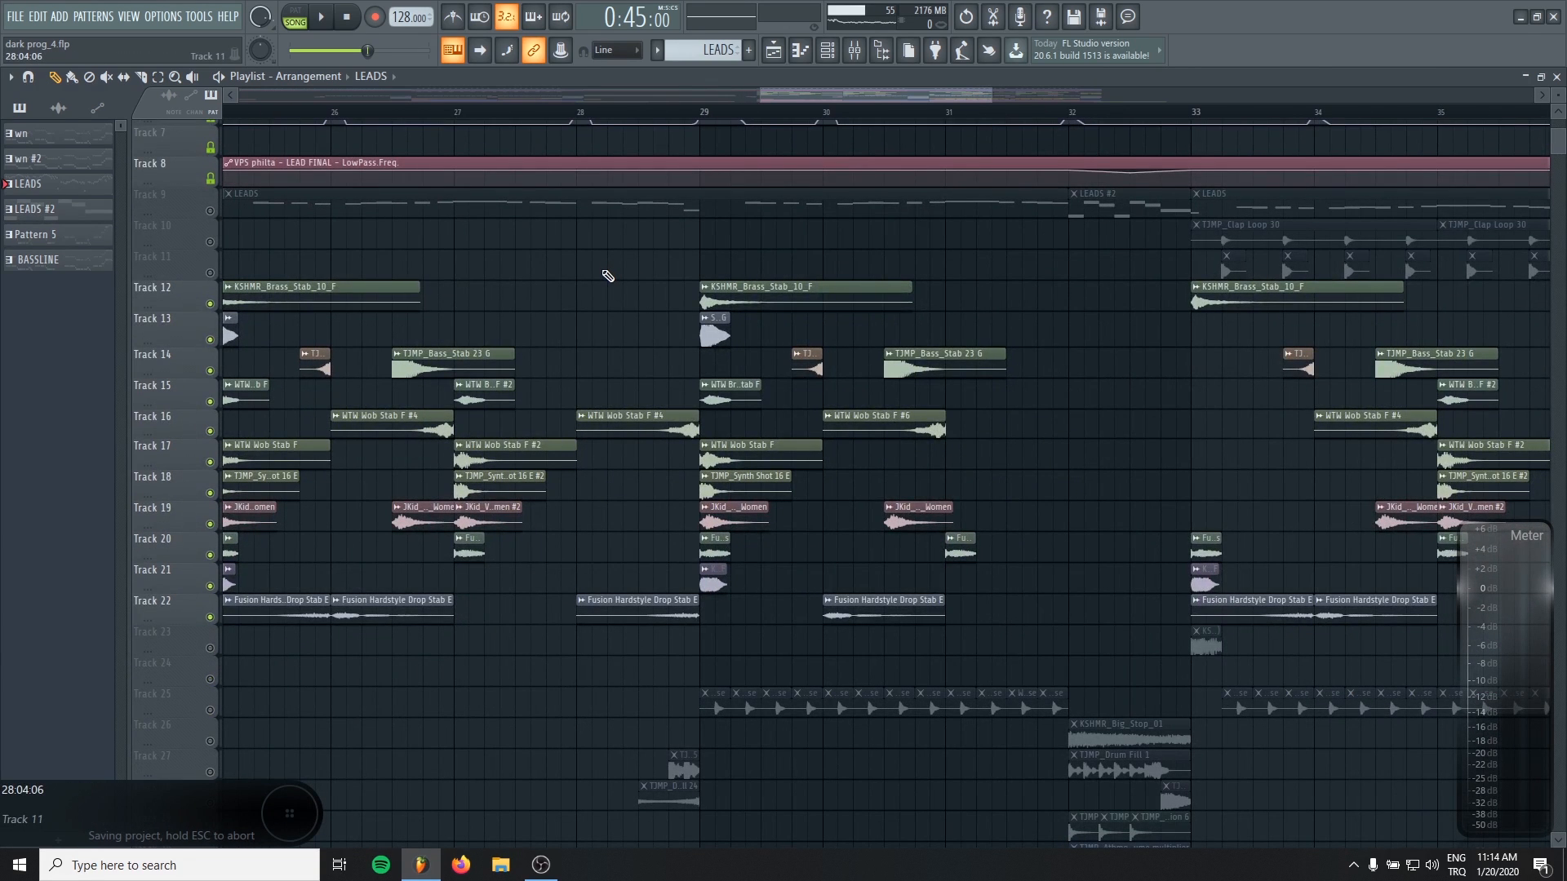
{"action": "scroll", "coordinate": [828, 374], "scroll_direction": "up", "scroll_amount": 2}
{"action": "key", "text": "space"}
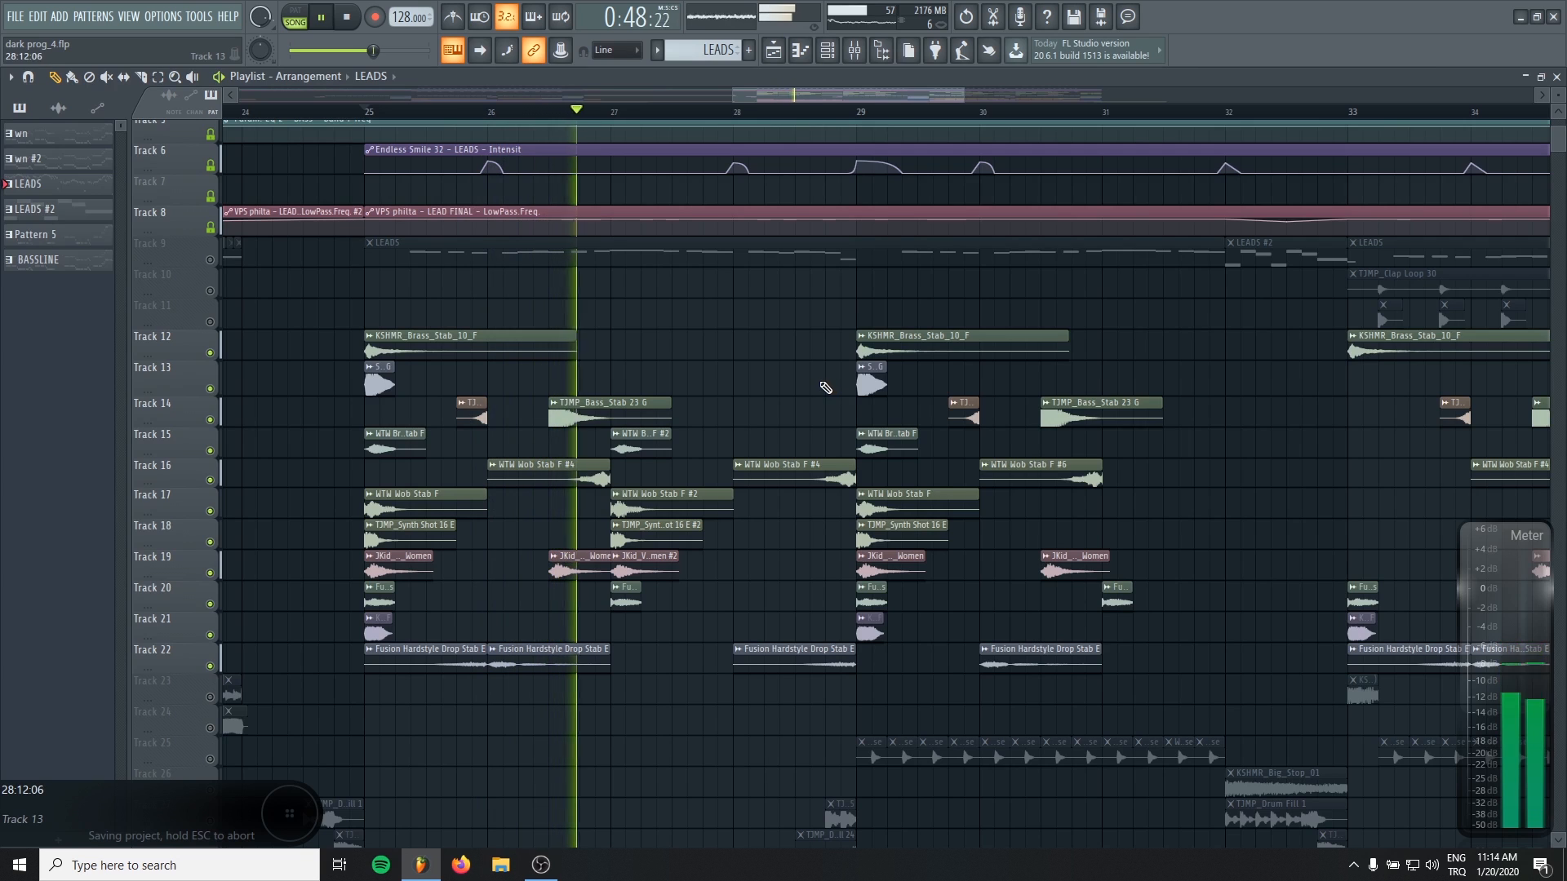
{"action": "left_click_drag", "start_coordinate": [969, 448], "coordinate": [668, 342]}
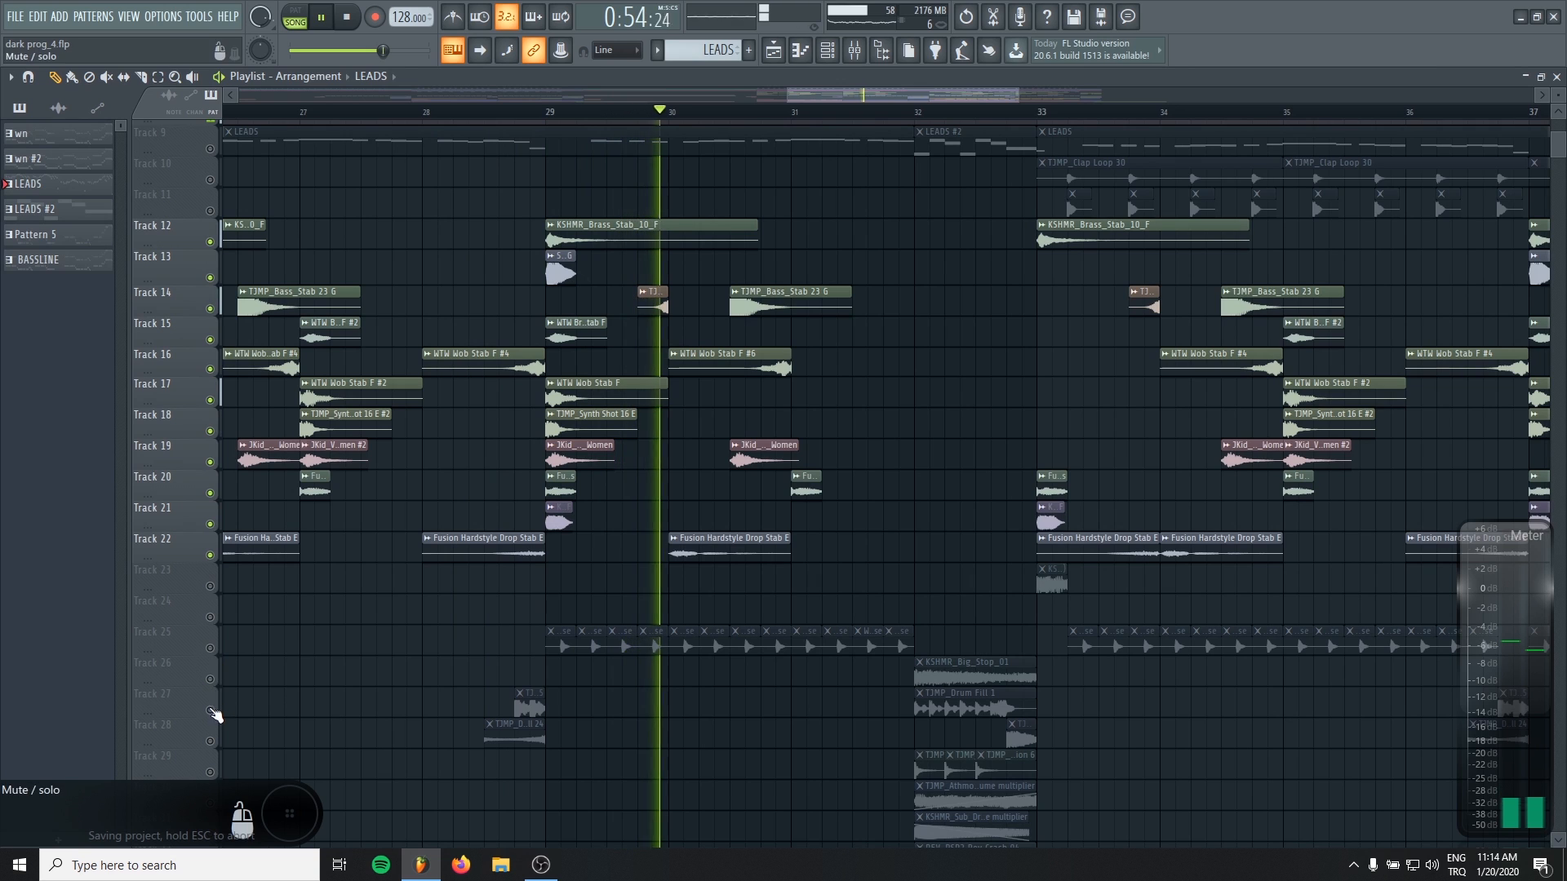
Step: Unmute Tracks 26 to 32 during playback to add the fills and bar 32 transition effects to the stabs
{"action": "scroll", "coordinate": [216, 669], "scroll_direction": "down", "scroll_amount": 3}
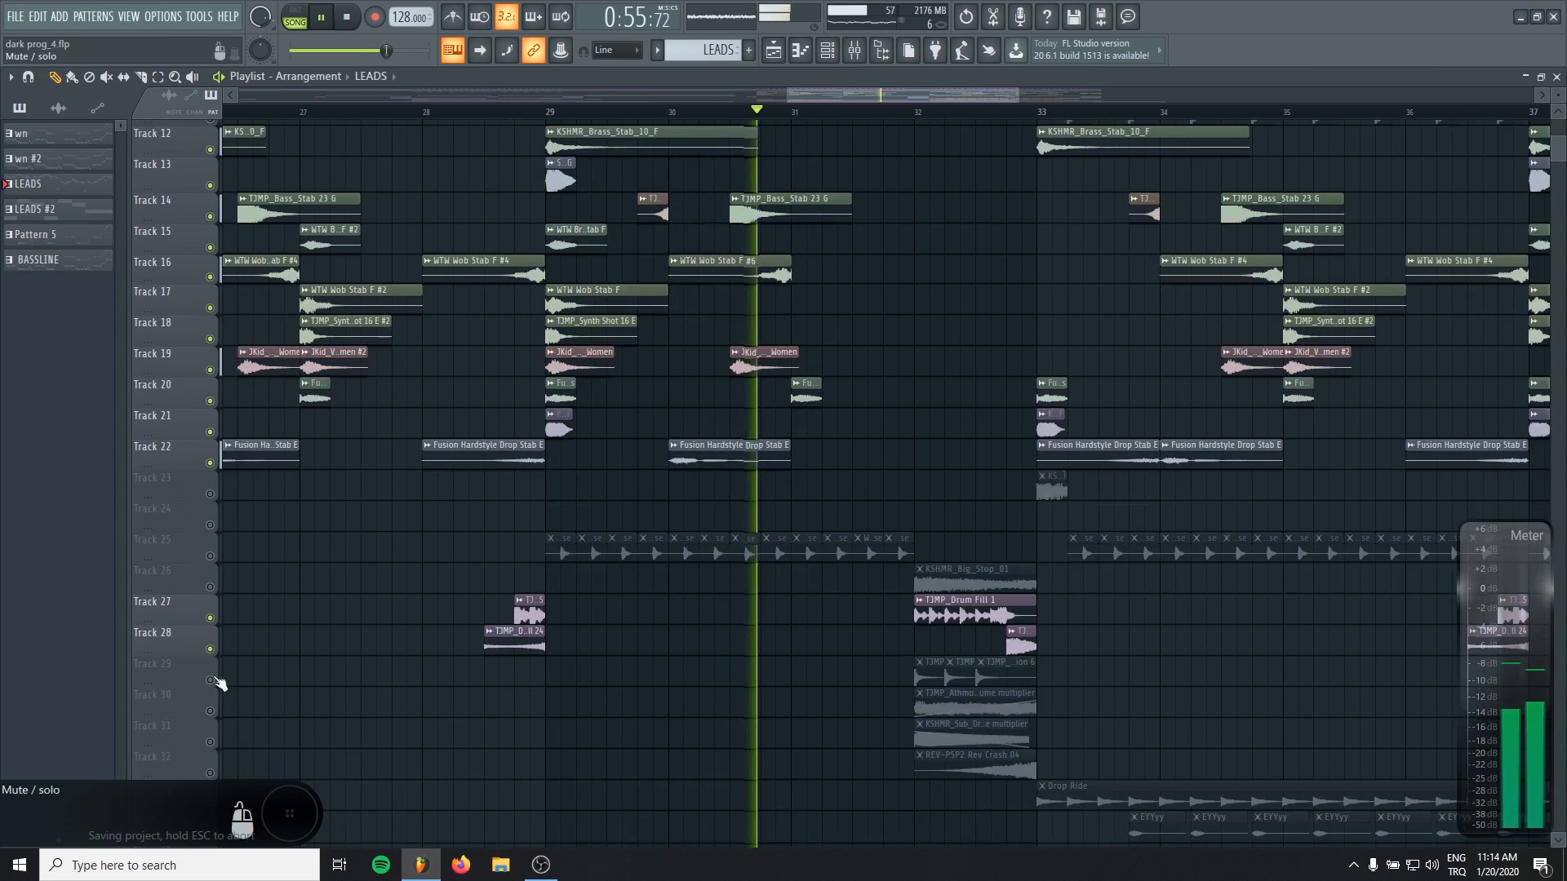
{"action": "left_click", "coordinate": [210, 586]}
{"action": "left_click", "coordinate": [210, 710]}
{"action": "left_click", "coordinate": [210, 741]}
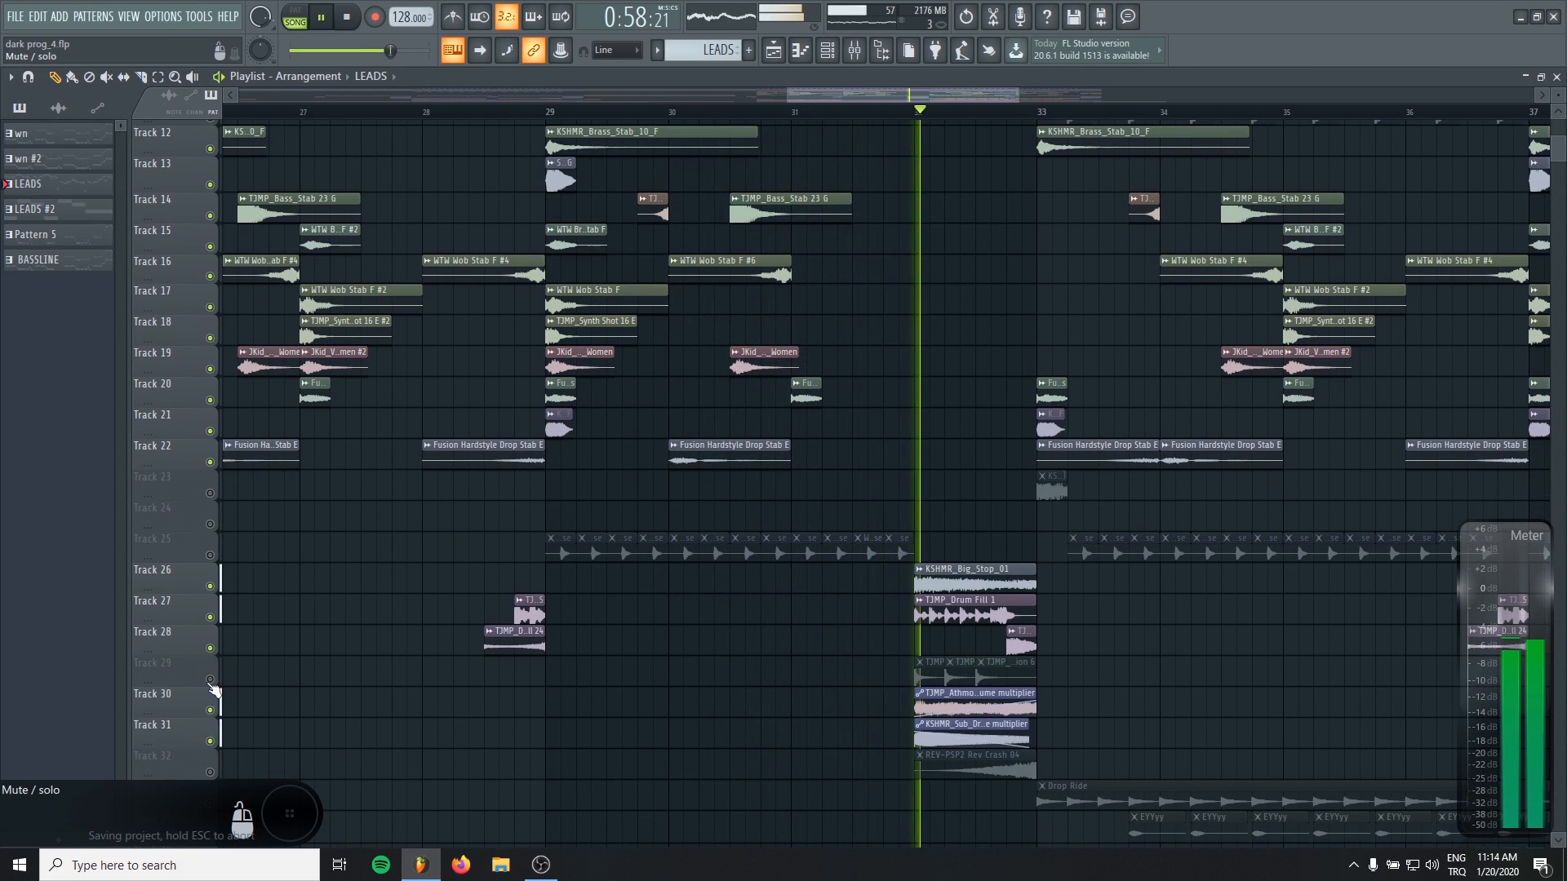
{"action": "left_click", "coordinate": [210, 679]}
{"action": "left_click", "coordinate": [210, 772]}
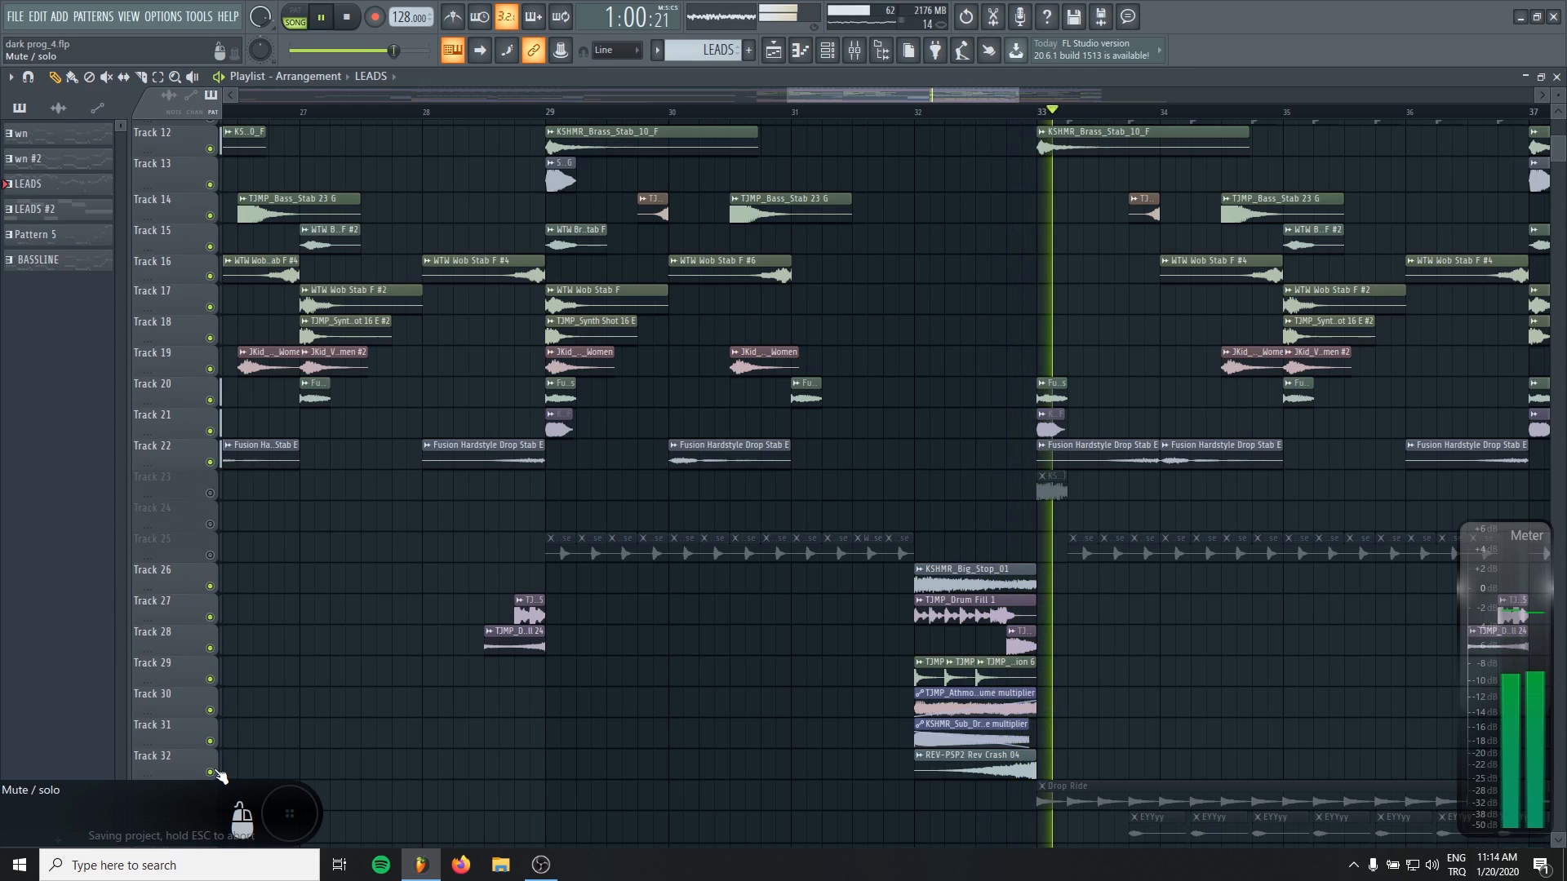
Step: Listen to the combined stabs and fills through bar 40 and stop the playback
{"action": "scroll", "coordinate": [346, 608], "scroll_direction": "up", "scroll_amount": 7}
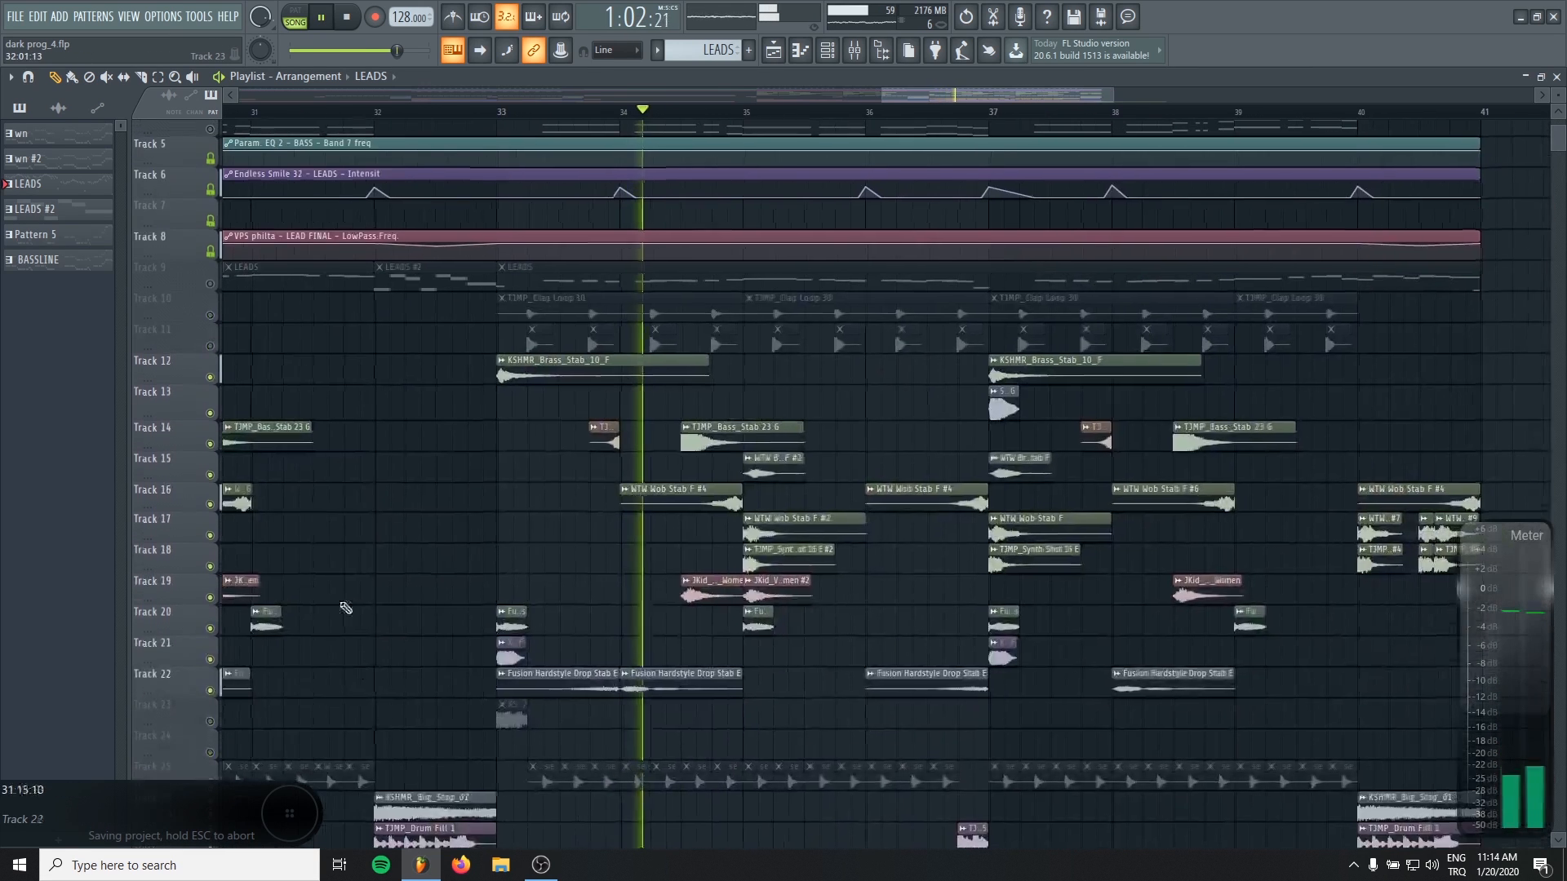
{"action": "scroll", "coordinate": [391, 624], "scroll_direction": "down", "scroll_amount": 3}
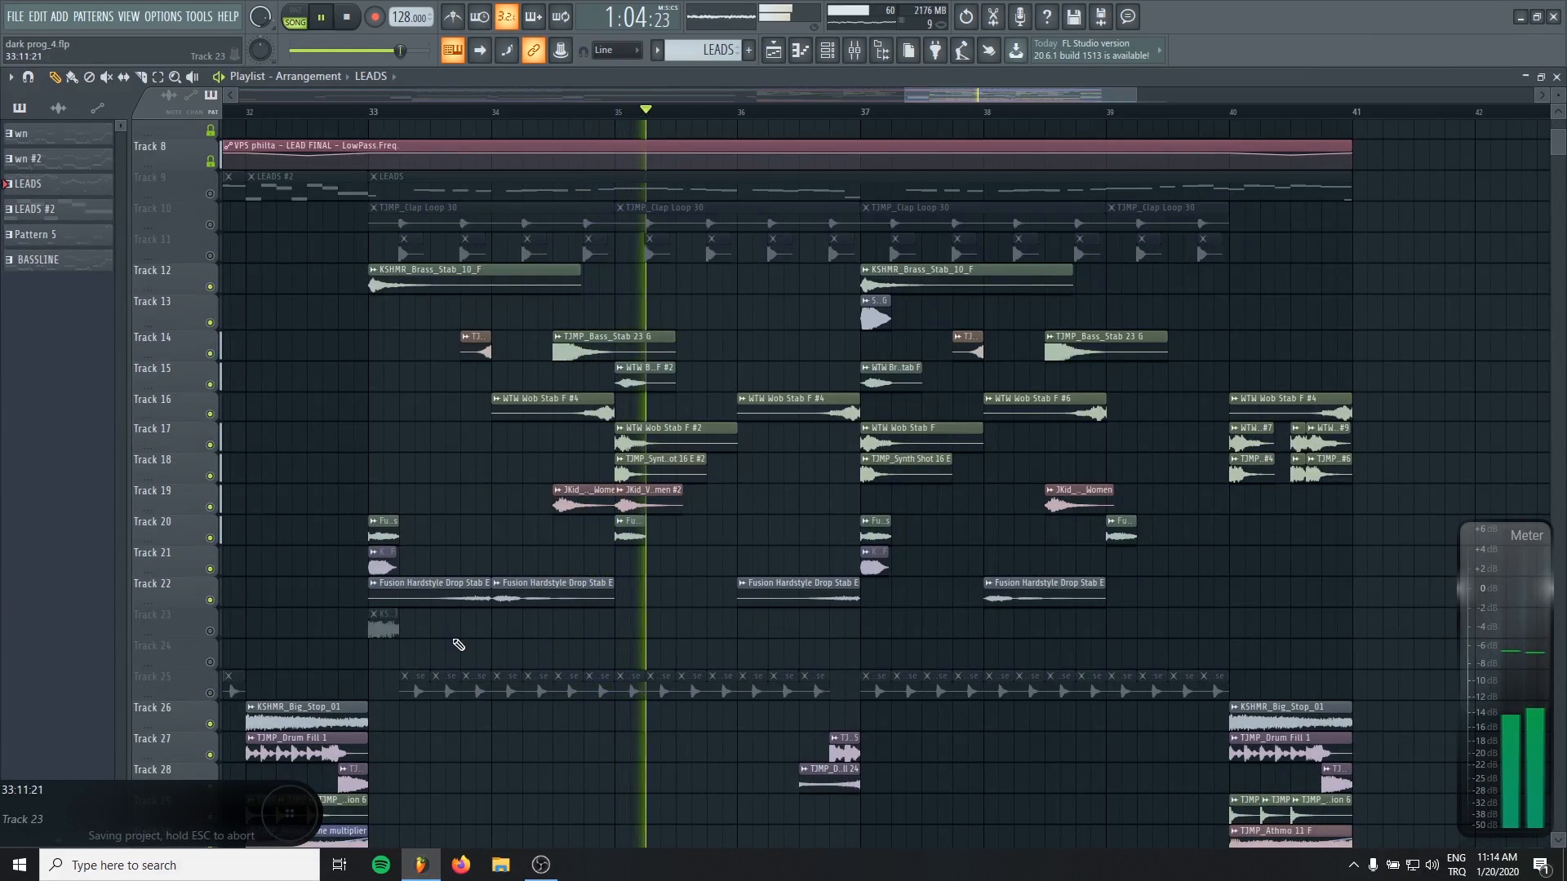
{"action": "left_click_drag", "start_coordinate": [834, 581], "coordinate": [873, 683]}
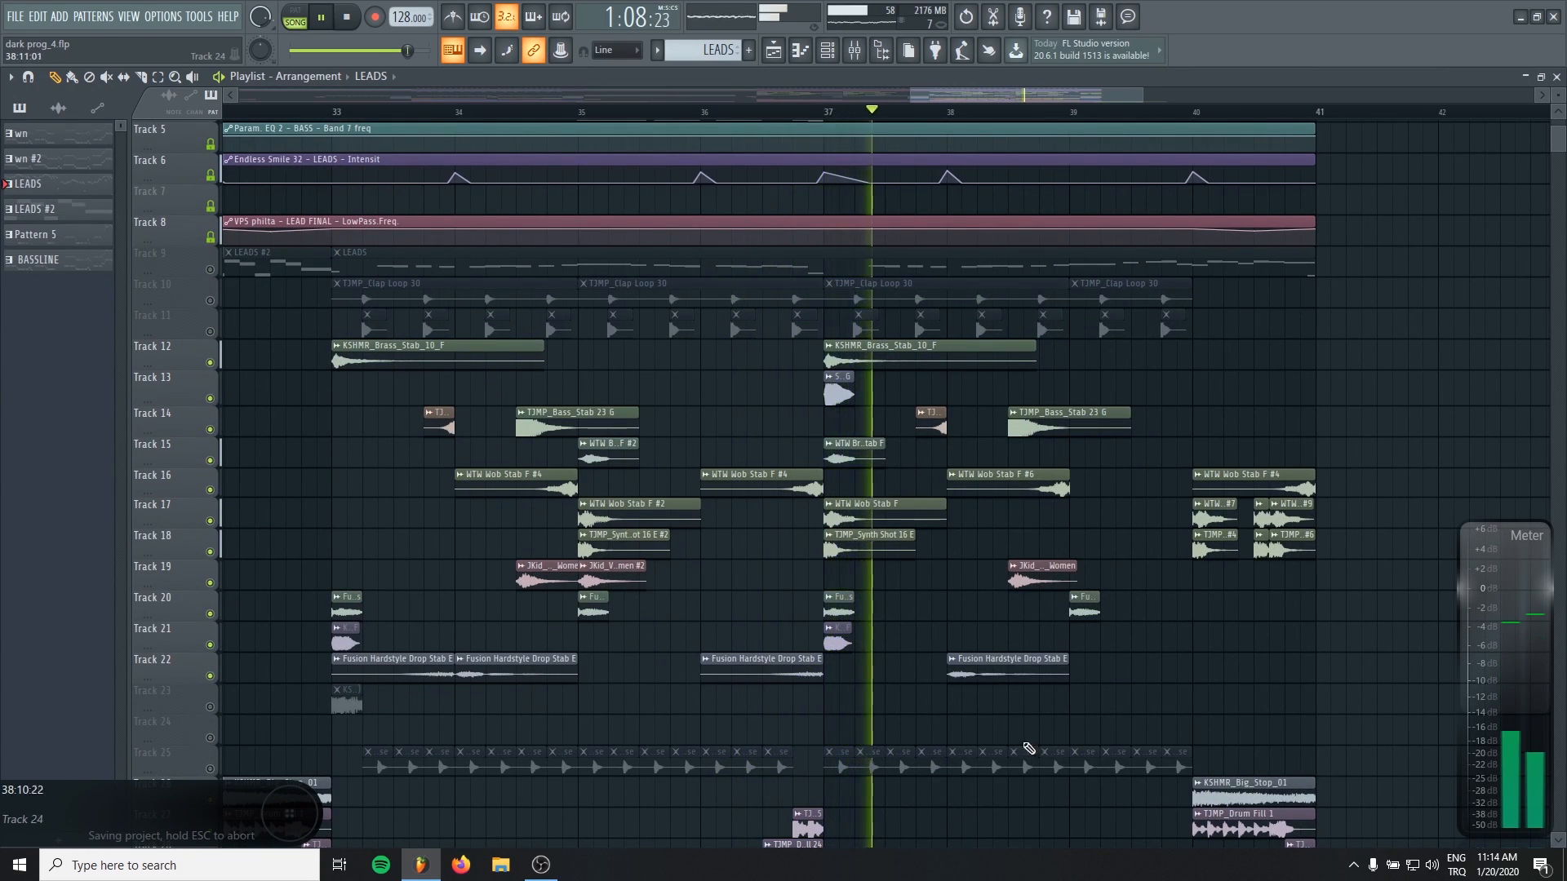
{"action": "left_click_drag", "start_coordinate": [1029, 749], "coordinate": [964, 701]}
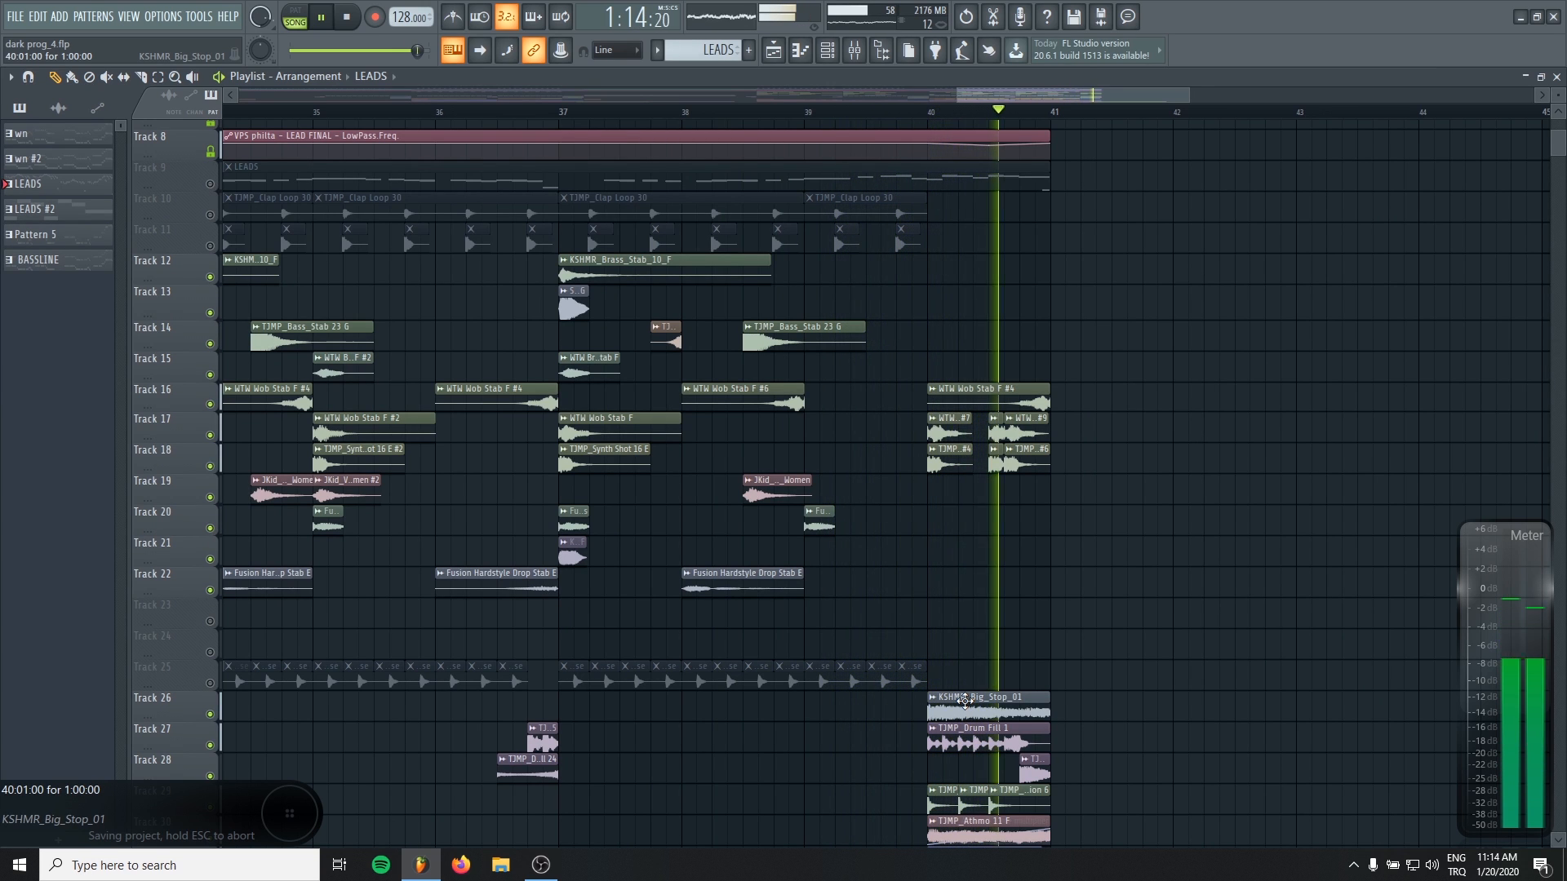
{"action": "key", "text": "space"}
Step: Solo Track 26 and play its KSHMR_Big_Stop_01 clip from bar 32
{"action": "left_click_drag", "start_coordinate": [964, 700], "coordinate": [994, 485]}
{"action": "left_click_drag", "start_coordinate": [826, 116], "coordinate": [299, 566]}
{"action": "scroll", "coordinate": [541, 523], "scroll_direction": "up", "scroll_amount": 6}
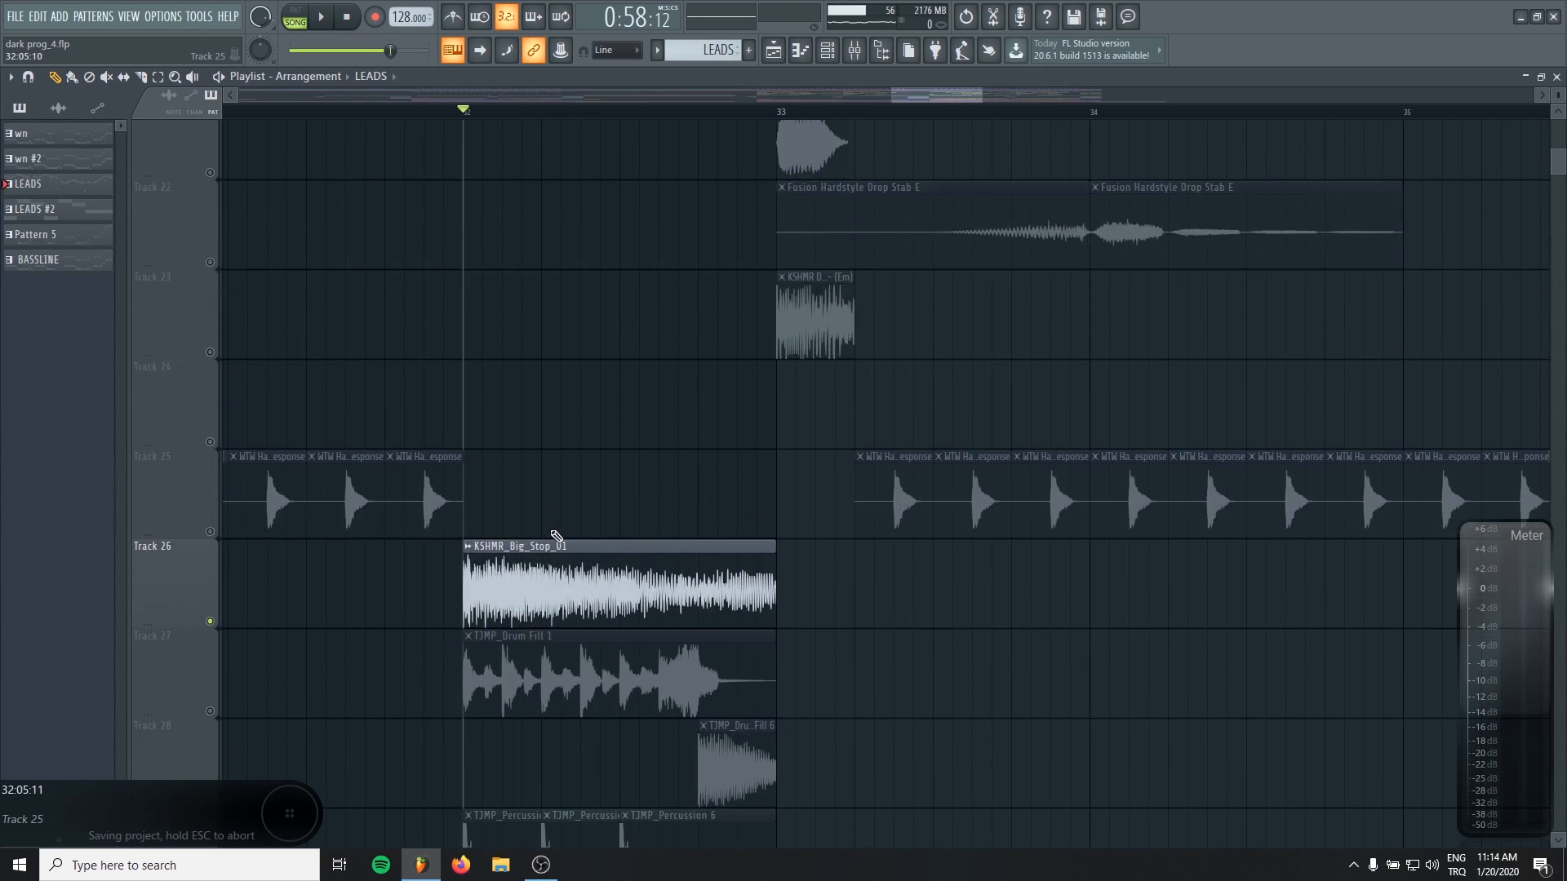
{"action": "key", "text": "space"}
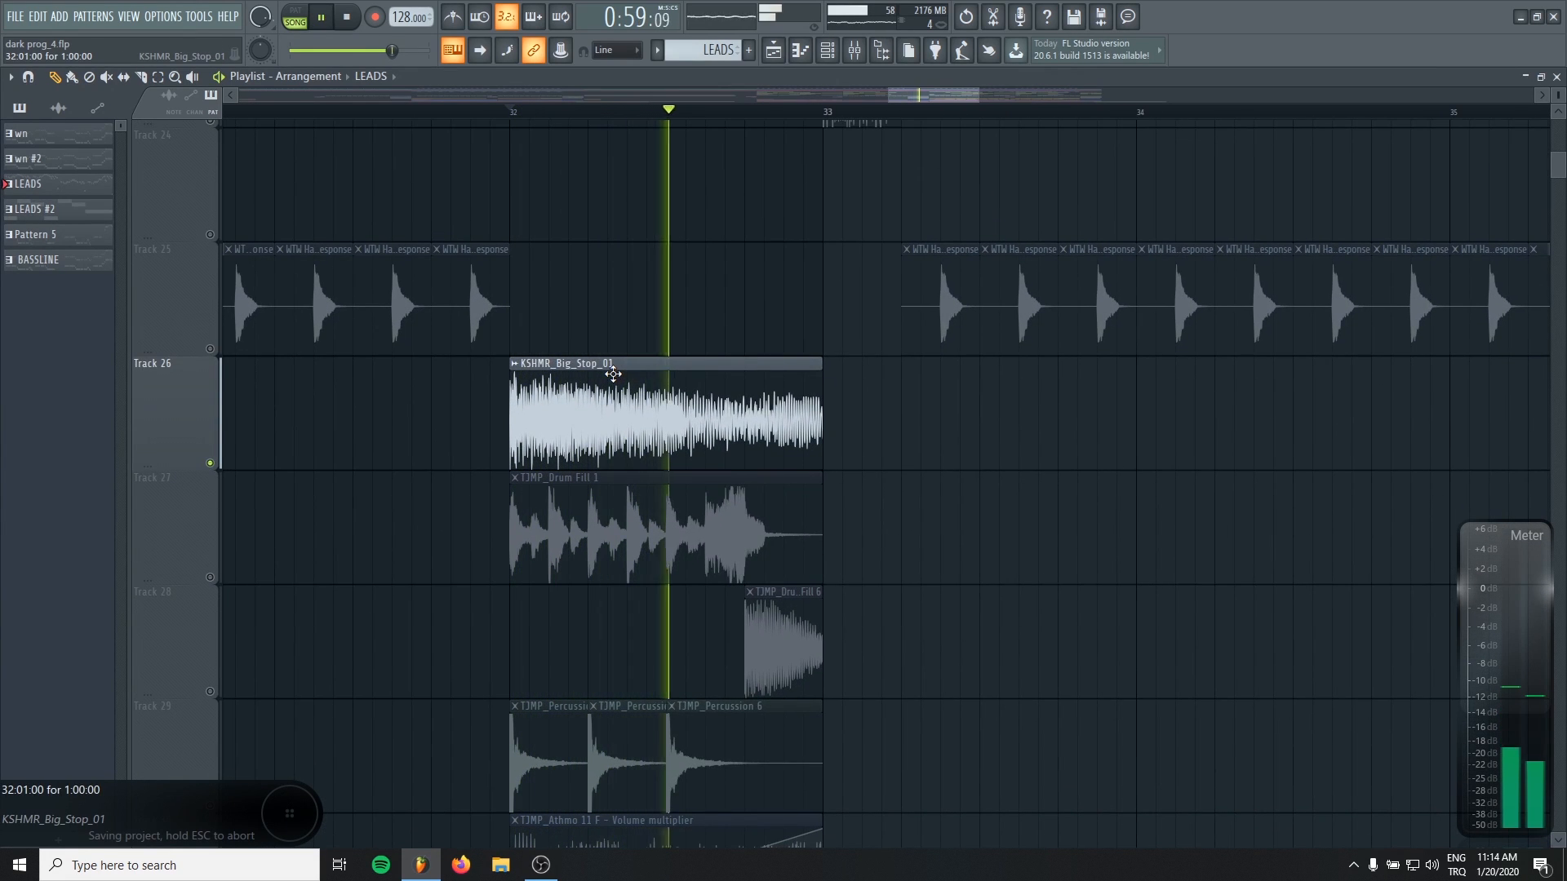
{"action": "key", "text": "space"}
Step: Play TJMP_Drum Fill 1 on Track 27 in solo from bar 32, then add the Track 28 drum fill
{"action": "left_click", "coordinate": [546, 539]}
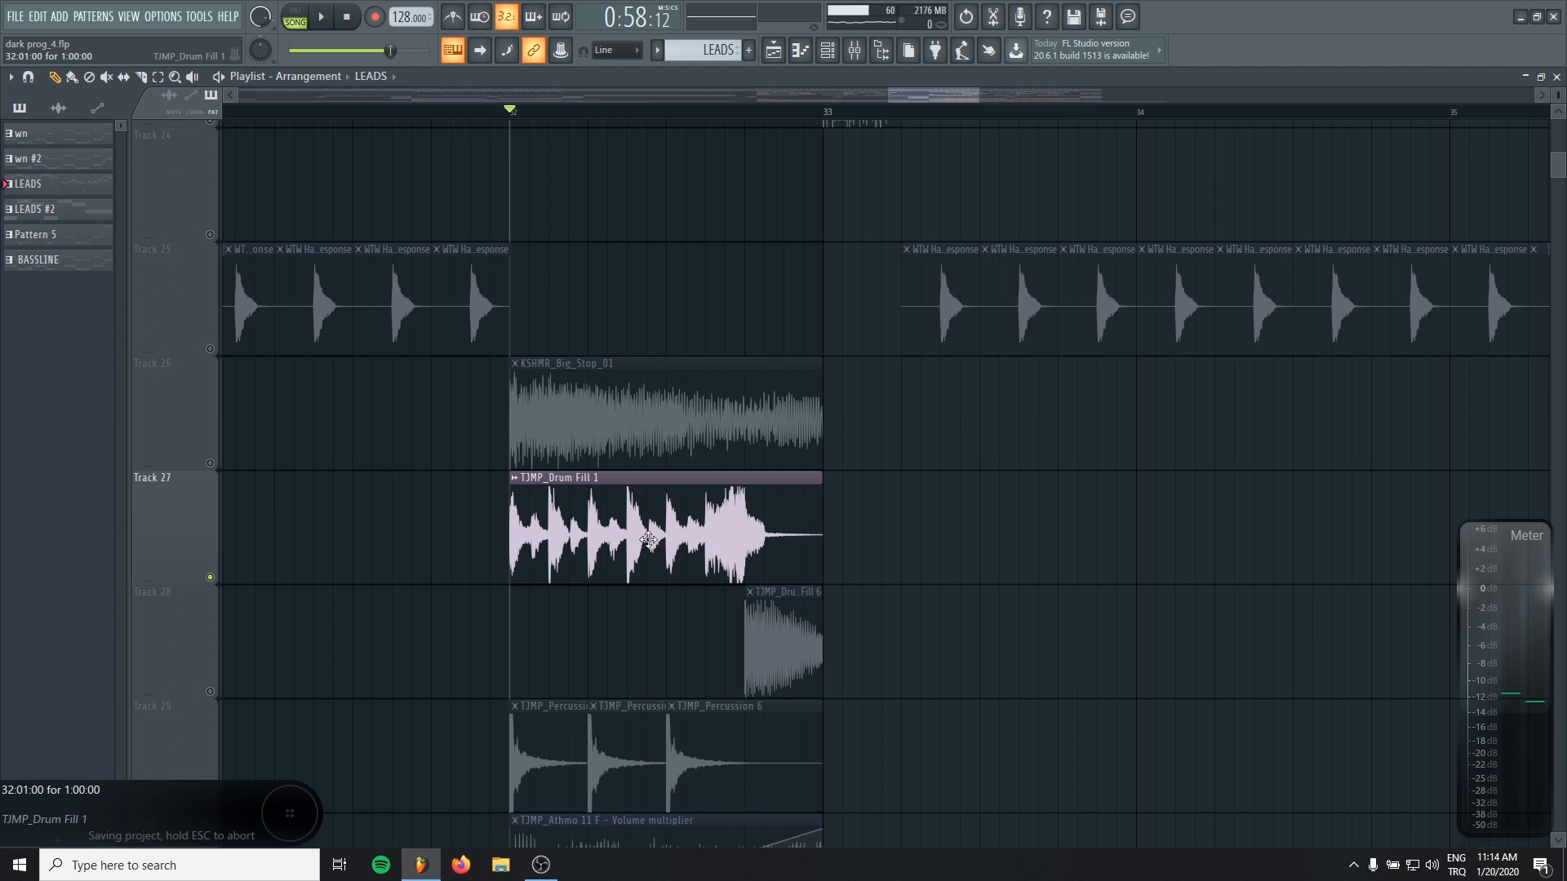
{"action": "key", "text": "space"}
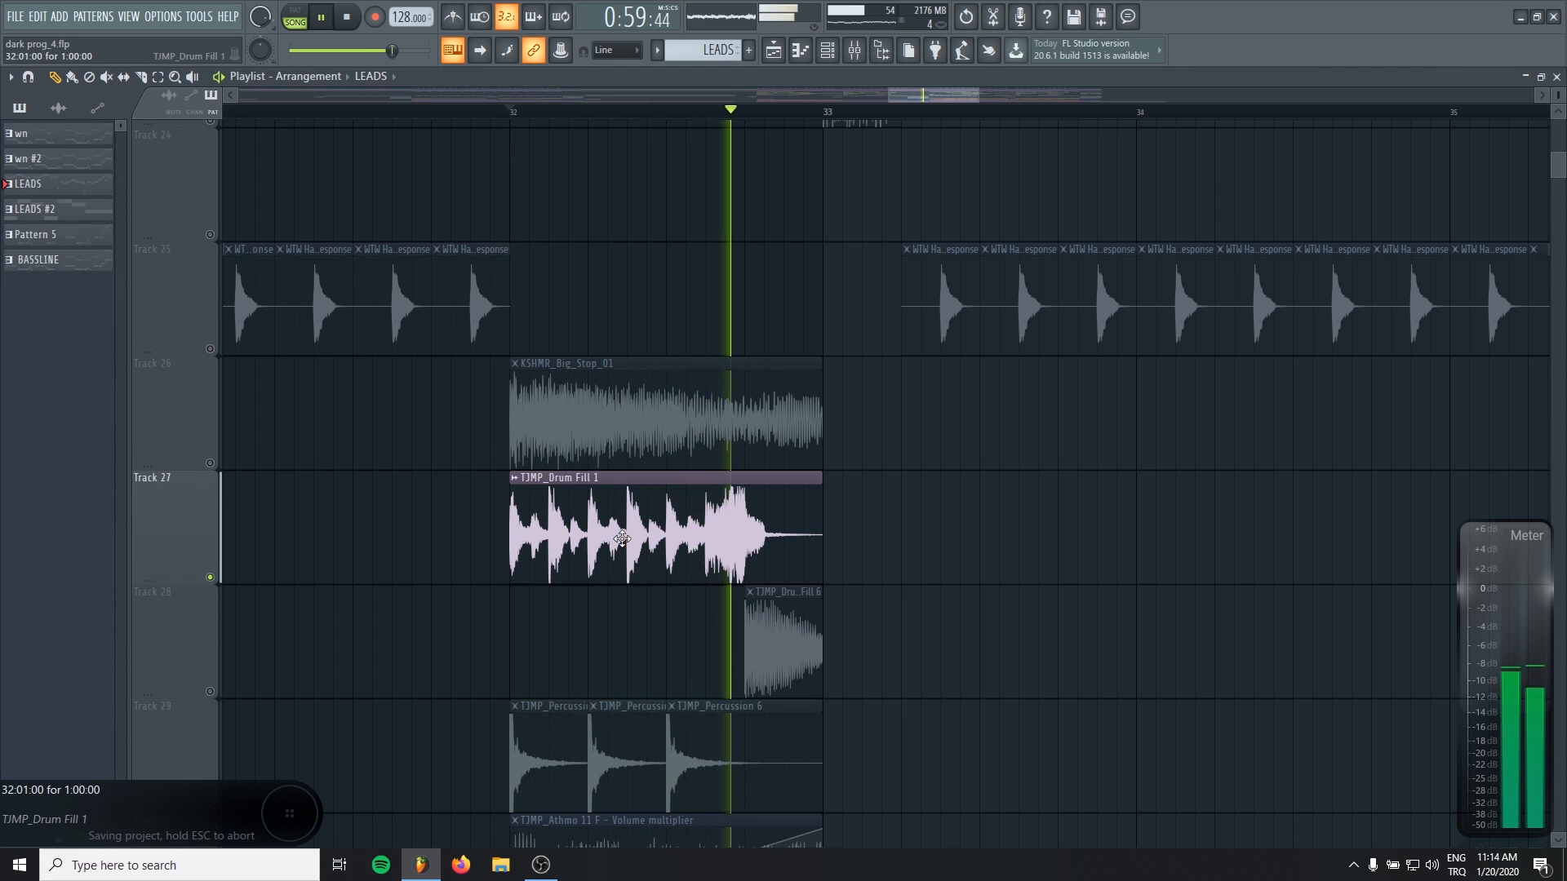
{"action": "left_click", "coordinate": [214, 694]}
{"action": "key", "text": "space"}
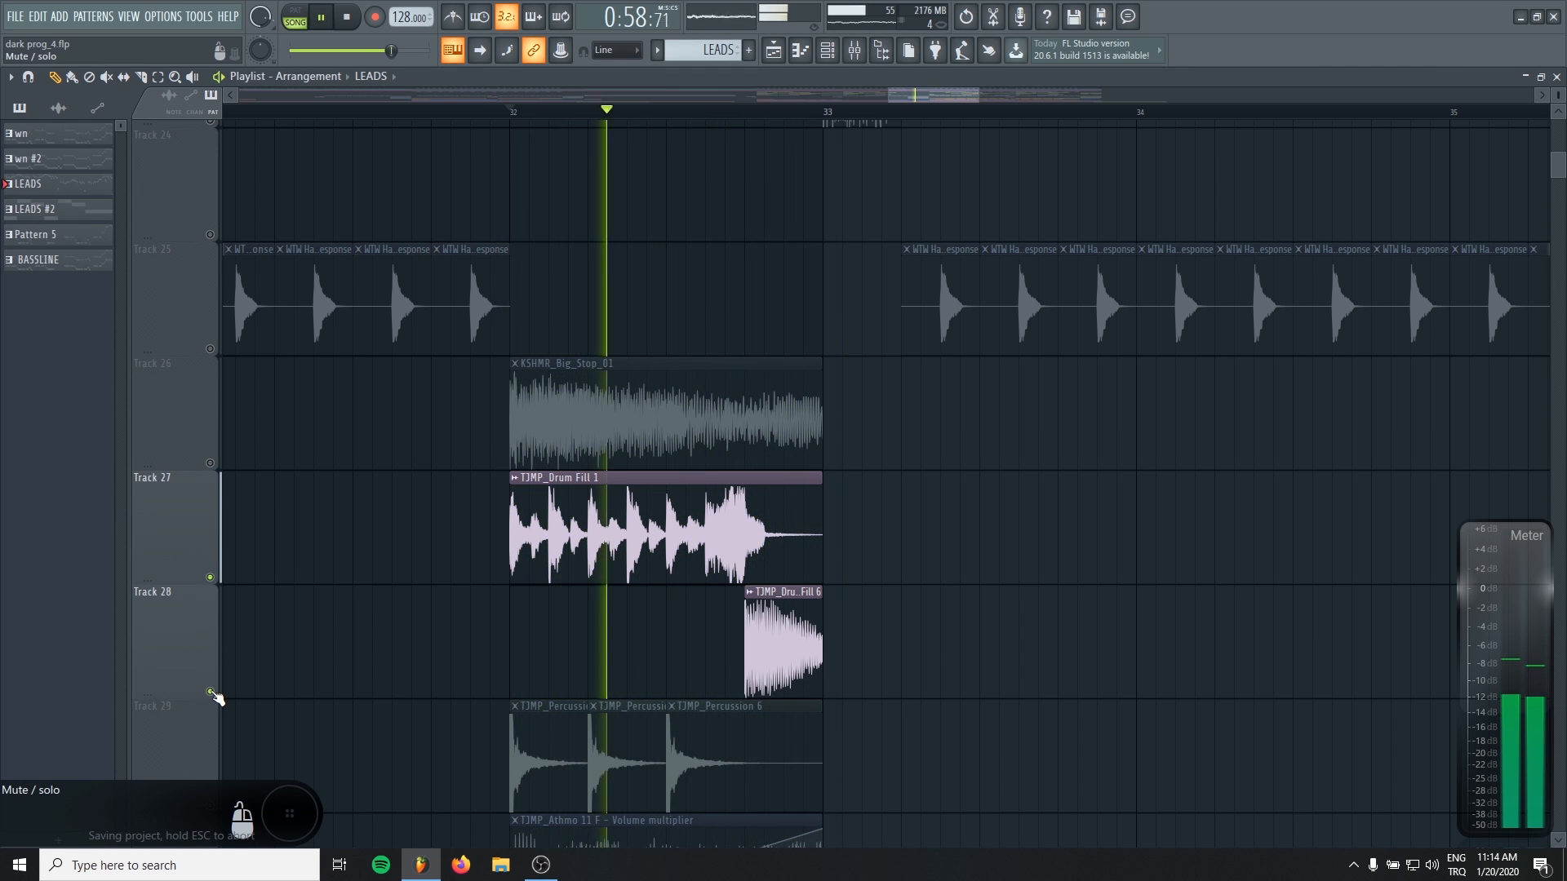
Step: Add the Track 29 percussion hits to the drum fills and play the three tracks together from bar 32
{"action": "scroll", "coordinate": [214, 695], "scroll_direction": "down", "scroll_amount": 1}
{"action": "left_click", "coordinate": [214, 695]}
{"action": "key", "text": "space"}
{"action": "key", "text": "space"}
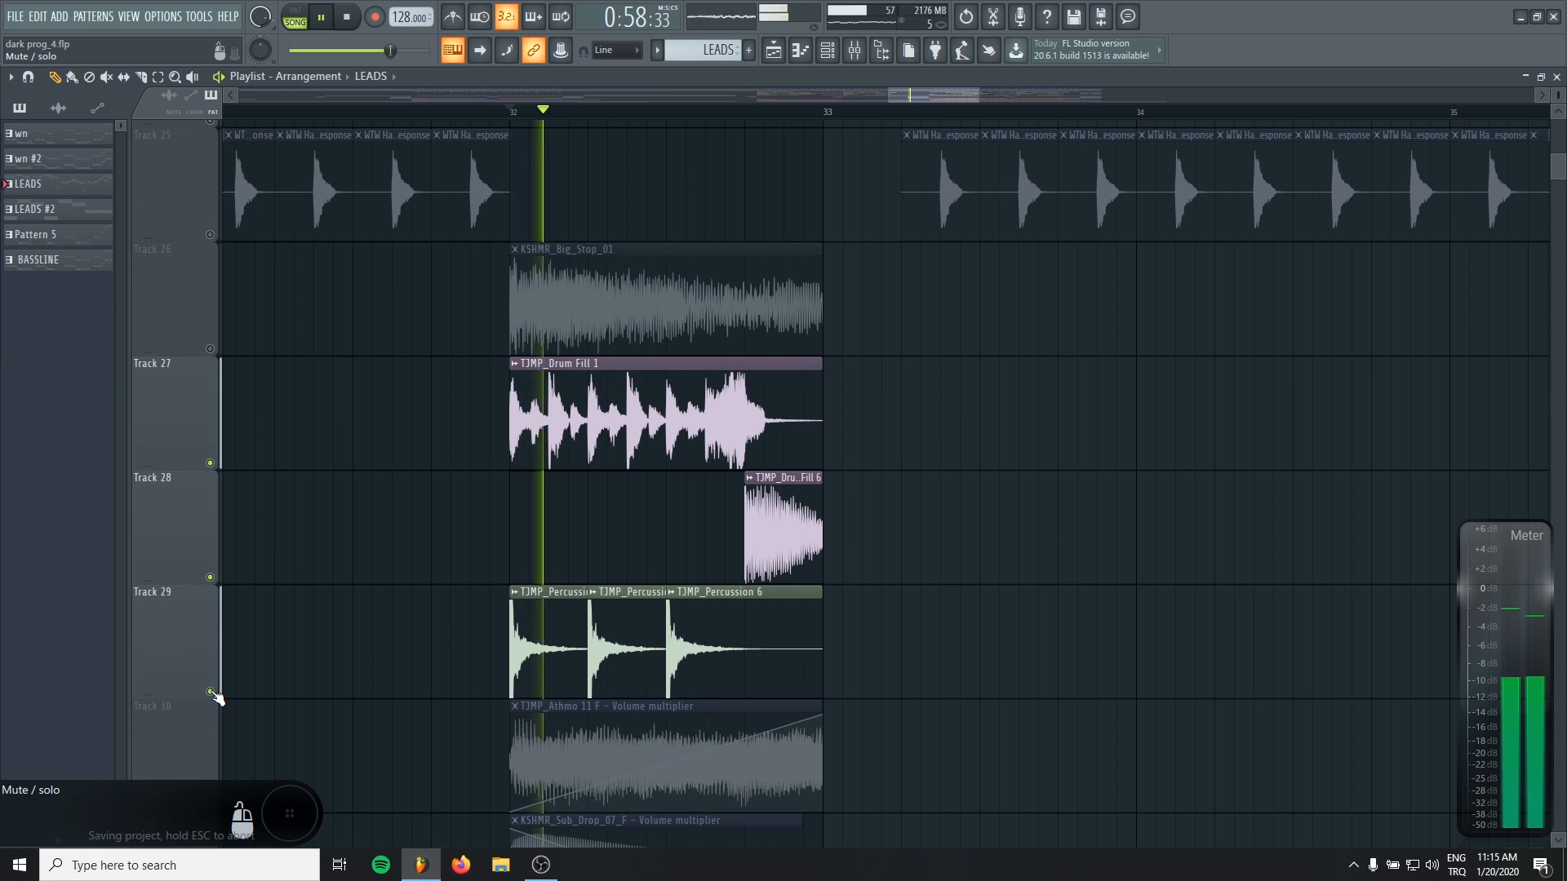
{"action": "key", "text": "space"}
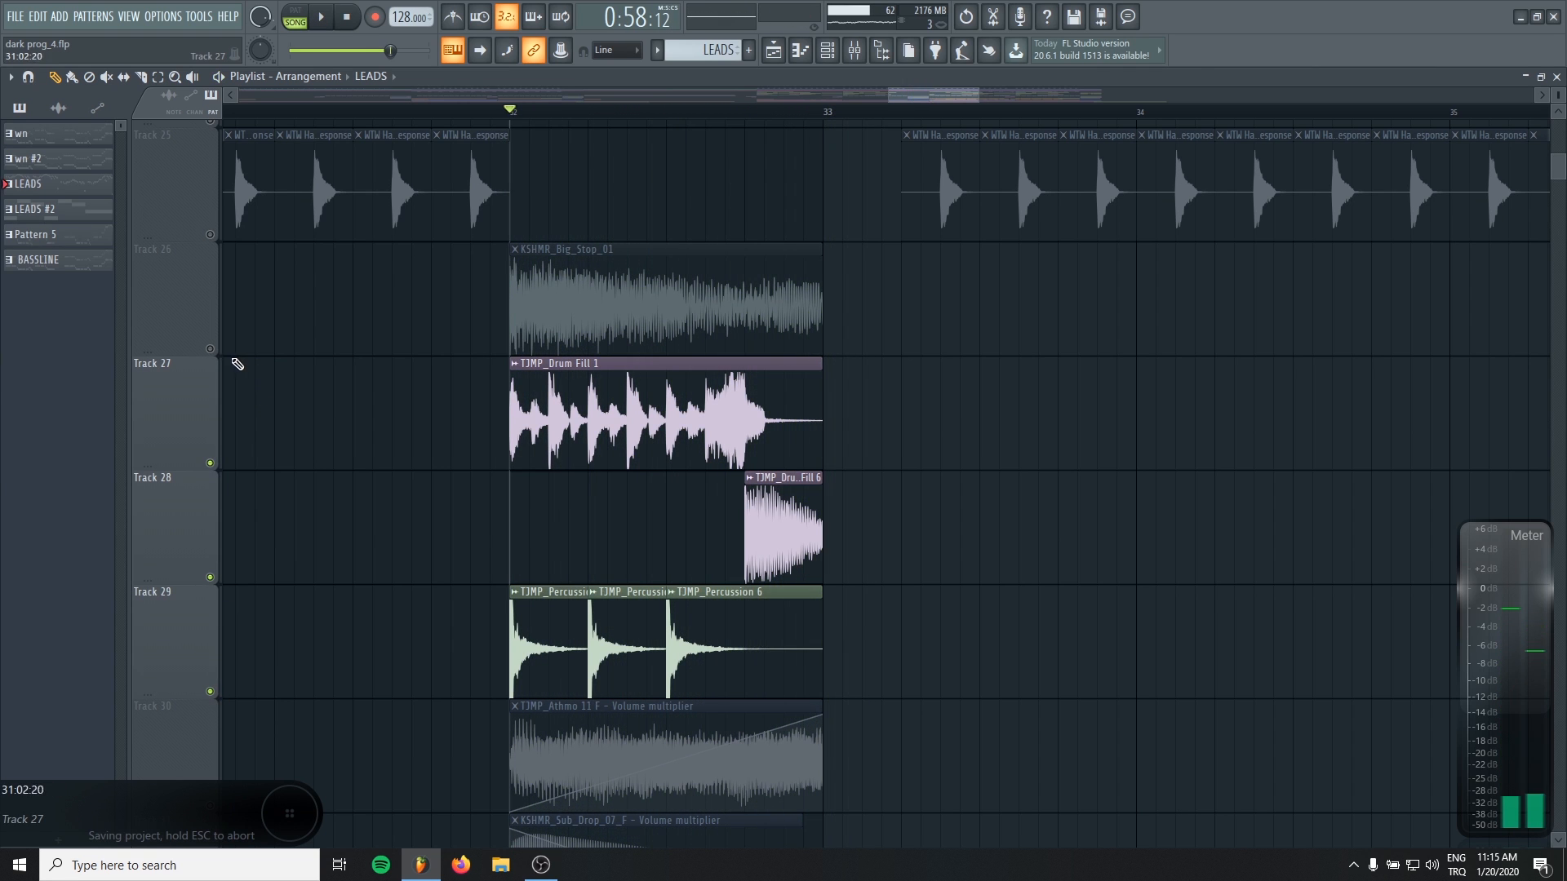
Step: Solo Track 30 and play its TJMP_Athmo 11 F clip with the volume automation from bar 32
{"action": "left_click", "coordinate": [210, 349]}
{"action": "scroll", "coordinate": [249, 481], "scroll_direction": "down", "scroll_amount": 3}
{"action": "left_click", "coordinate": [211, 464]}
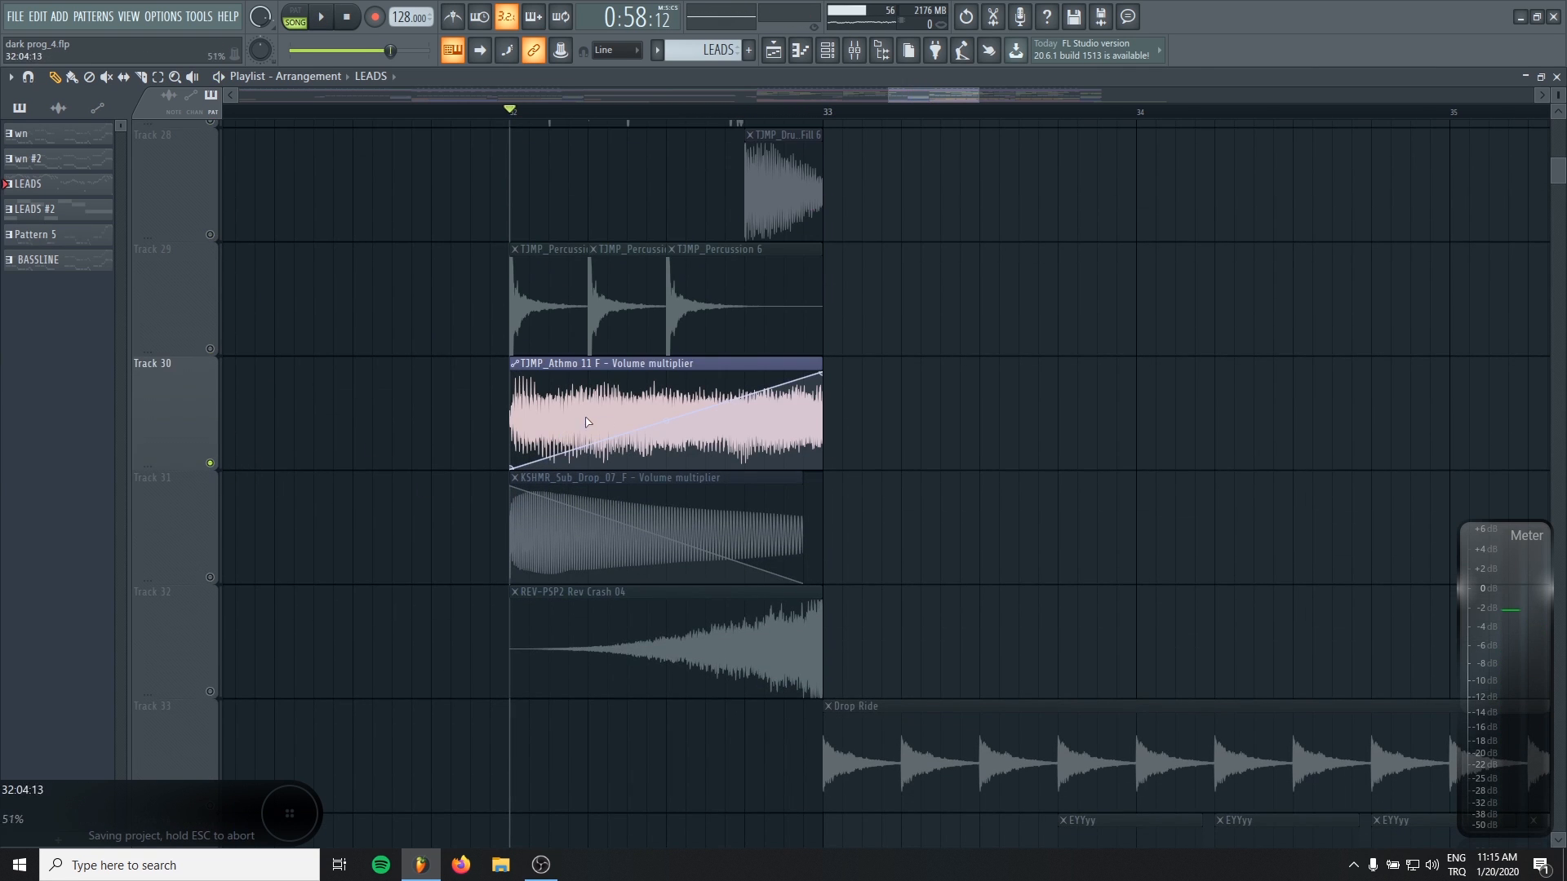
{"action": "scroll", "coordinate": [587, 421], "scroll_direction": "up", "scroll_amount": 2}
{"action": "key", "text": "space"}
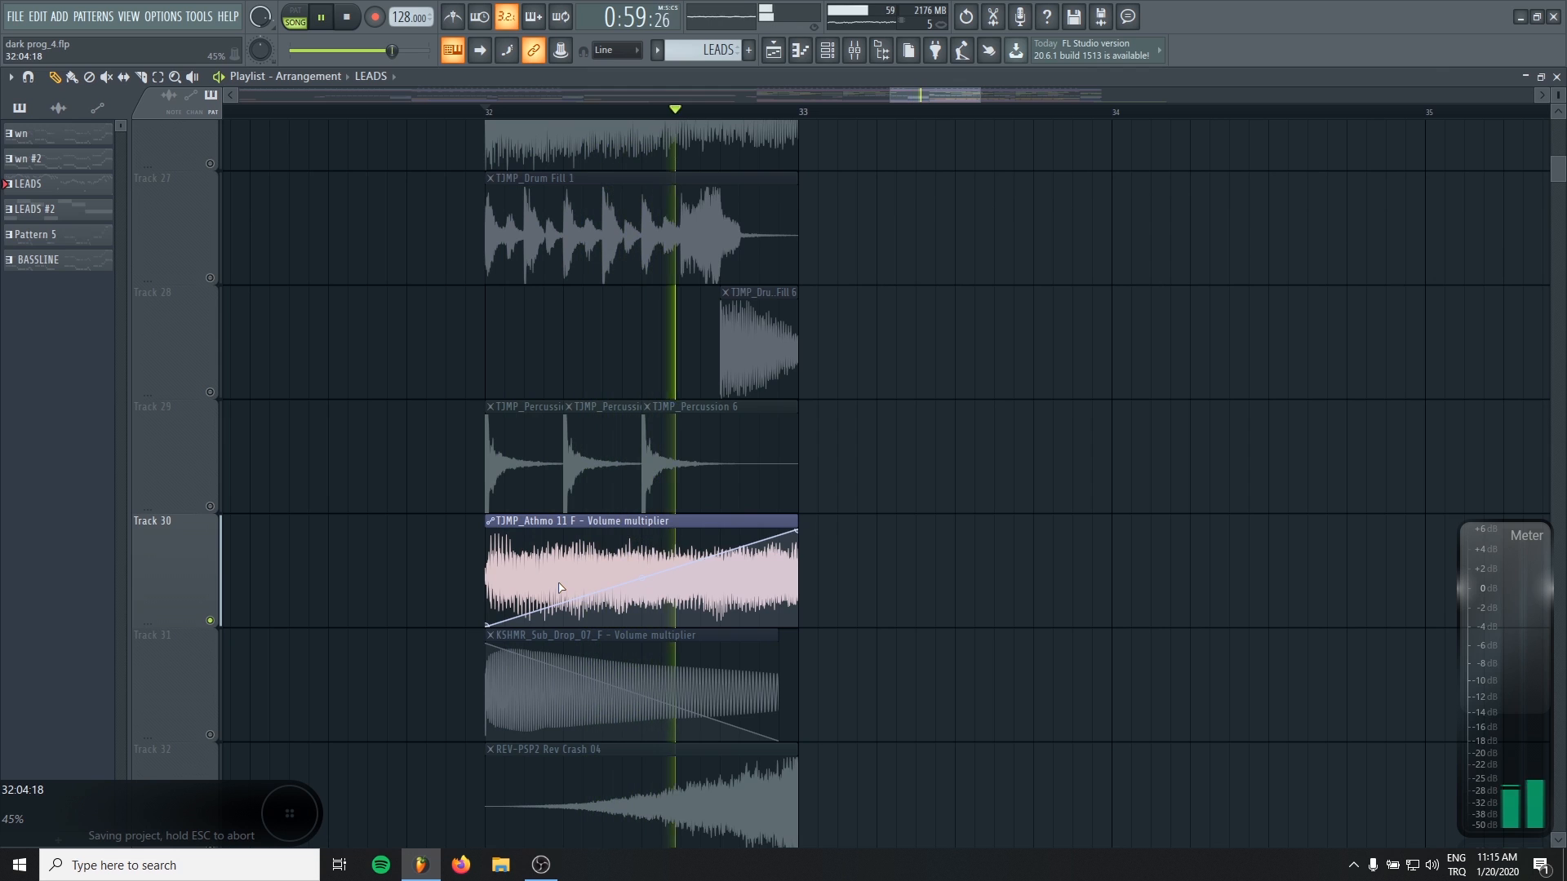
{"action": "key", "text": "space"}
Step: Audition the KSHMR_Sub_Drop_07_F clip on Track 31 and the REV-PSP2 Rev Crash 04 clip on Track 32, each in solo
{"action": "scroll", "coordinate": [290, 594], "scroll_direction": "down", "scroll_amount": 1}
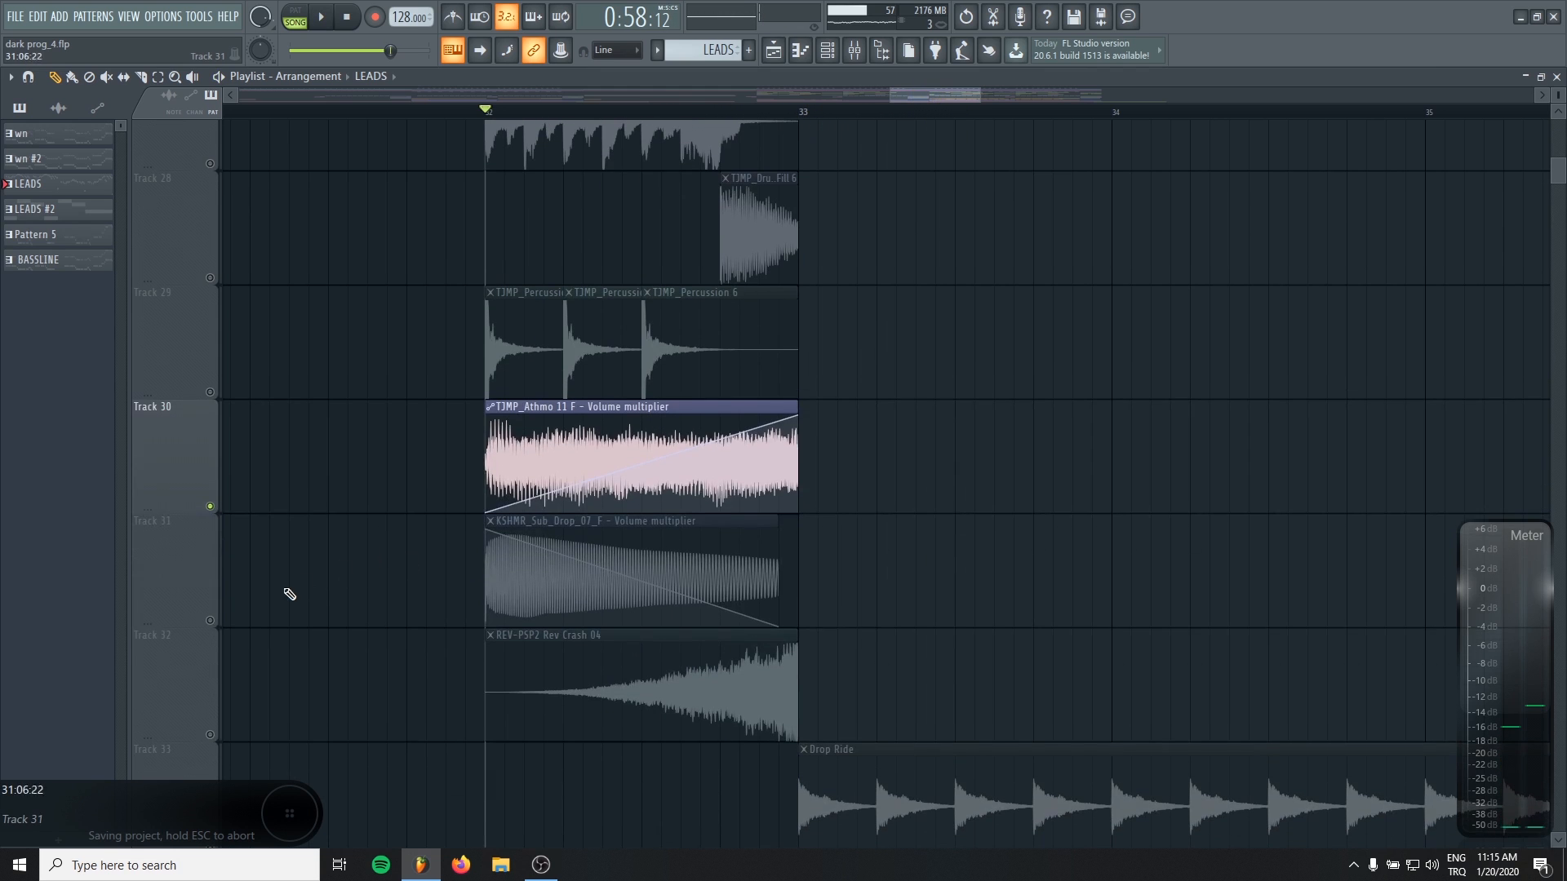
{"action": "left_click", "coordinate": [222, 621]}
{"action": "key", "text": "space"}
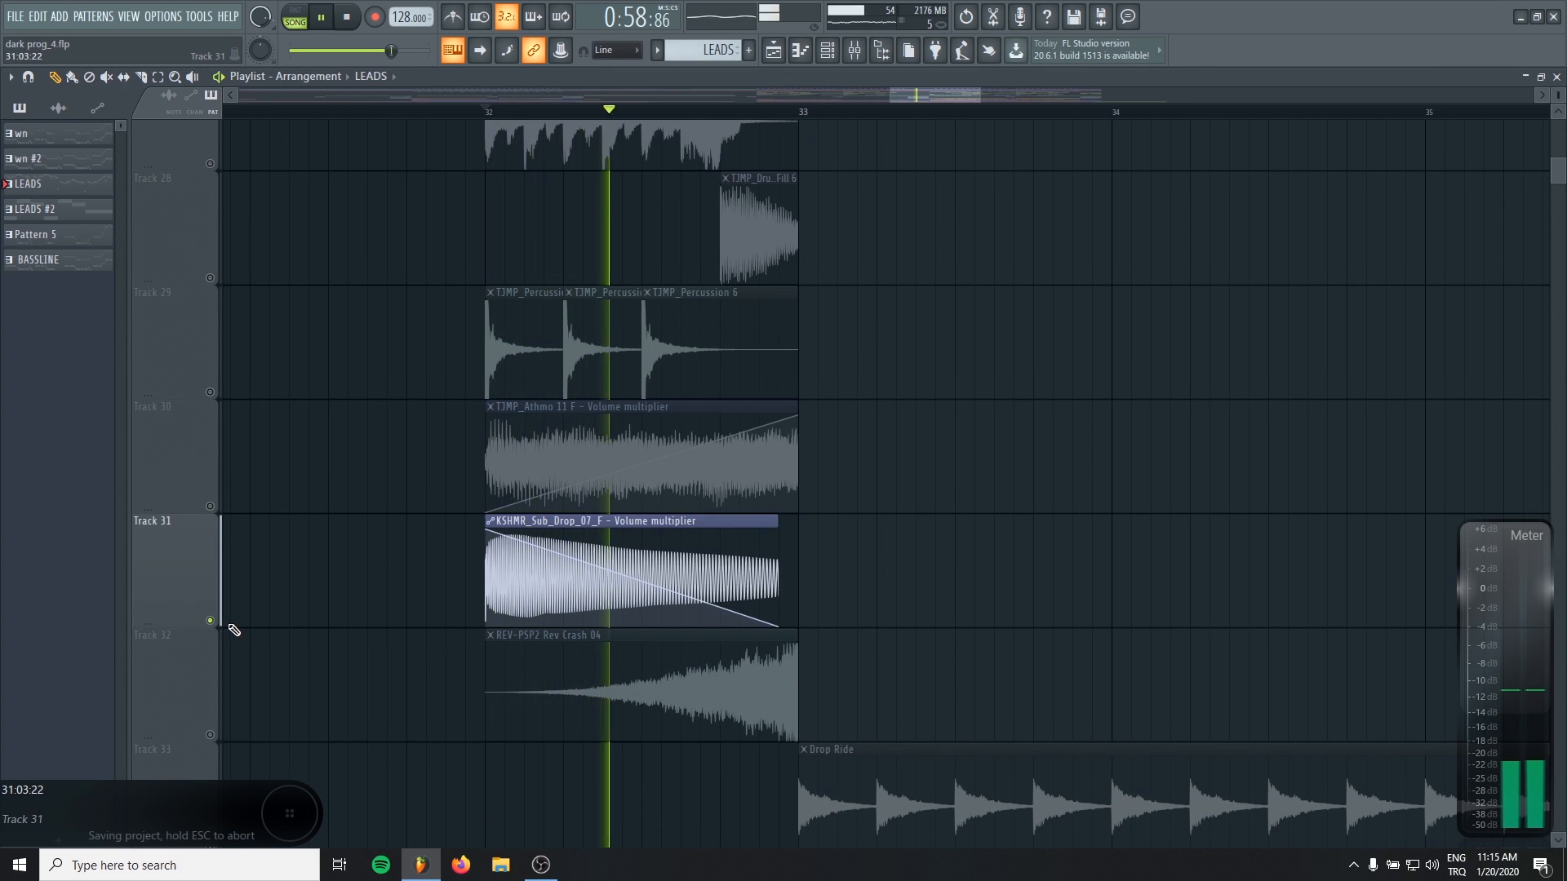
{"action": "left_click", "coordinate": [211, 735]}
{"action": "key", "text": "space"}
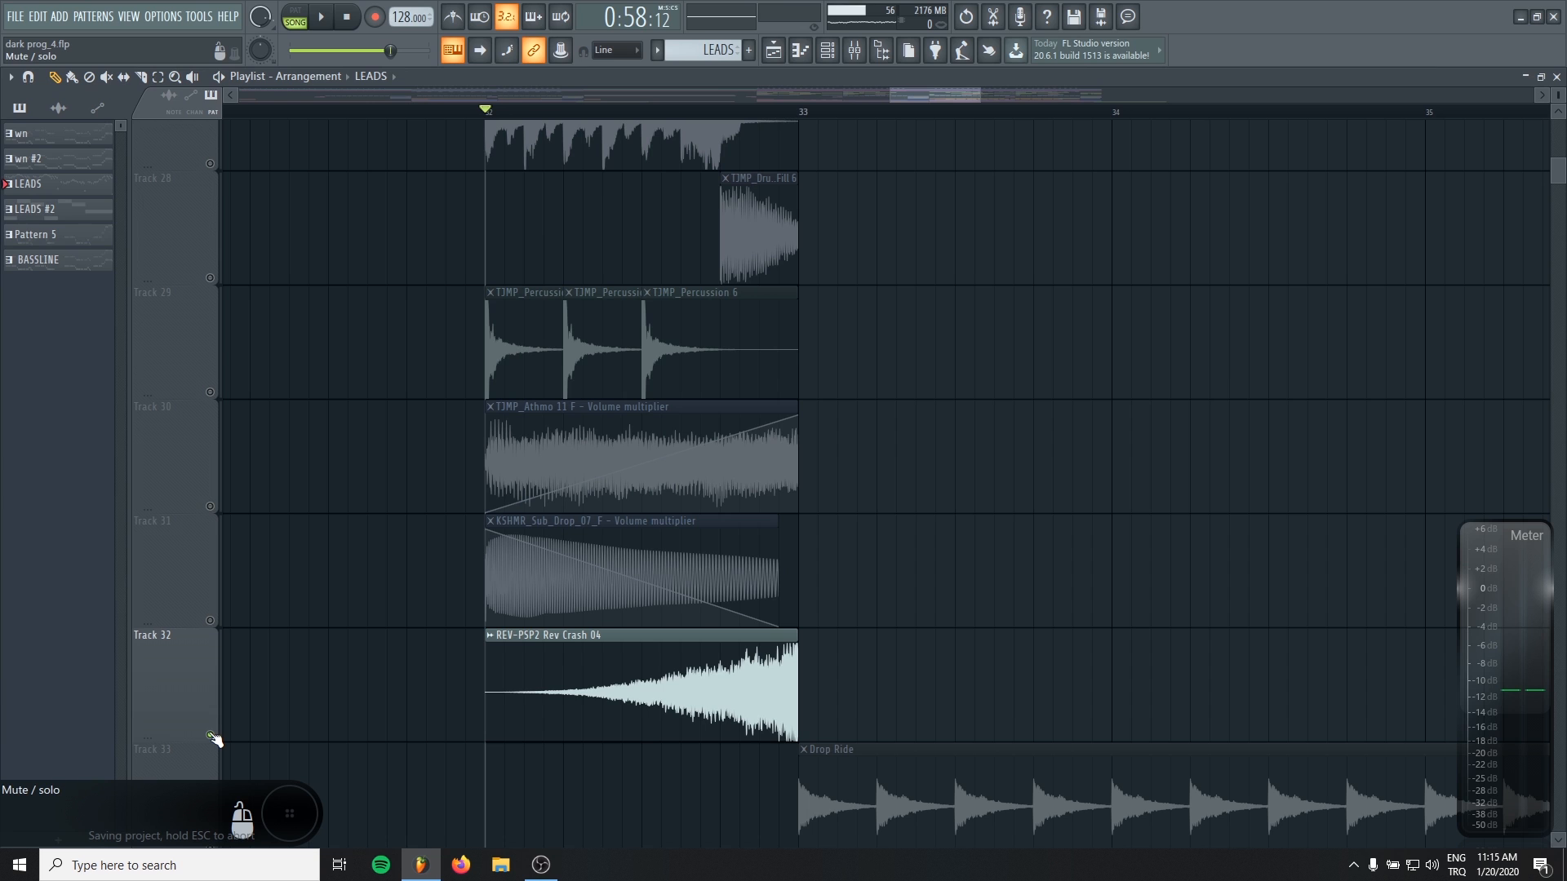
{"action": "key", "text": "space"}
Step: Unmute Tracks 26 to 31 alongside Track 32 and play the complete transition together from bar 32
{"action": "left_click", "coordinate": [220, 622]}
{"action": "left_click", "coordinate": [220, 508]}
{"action": "left_click", "coordinate": [222, 395]}
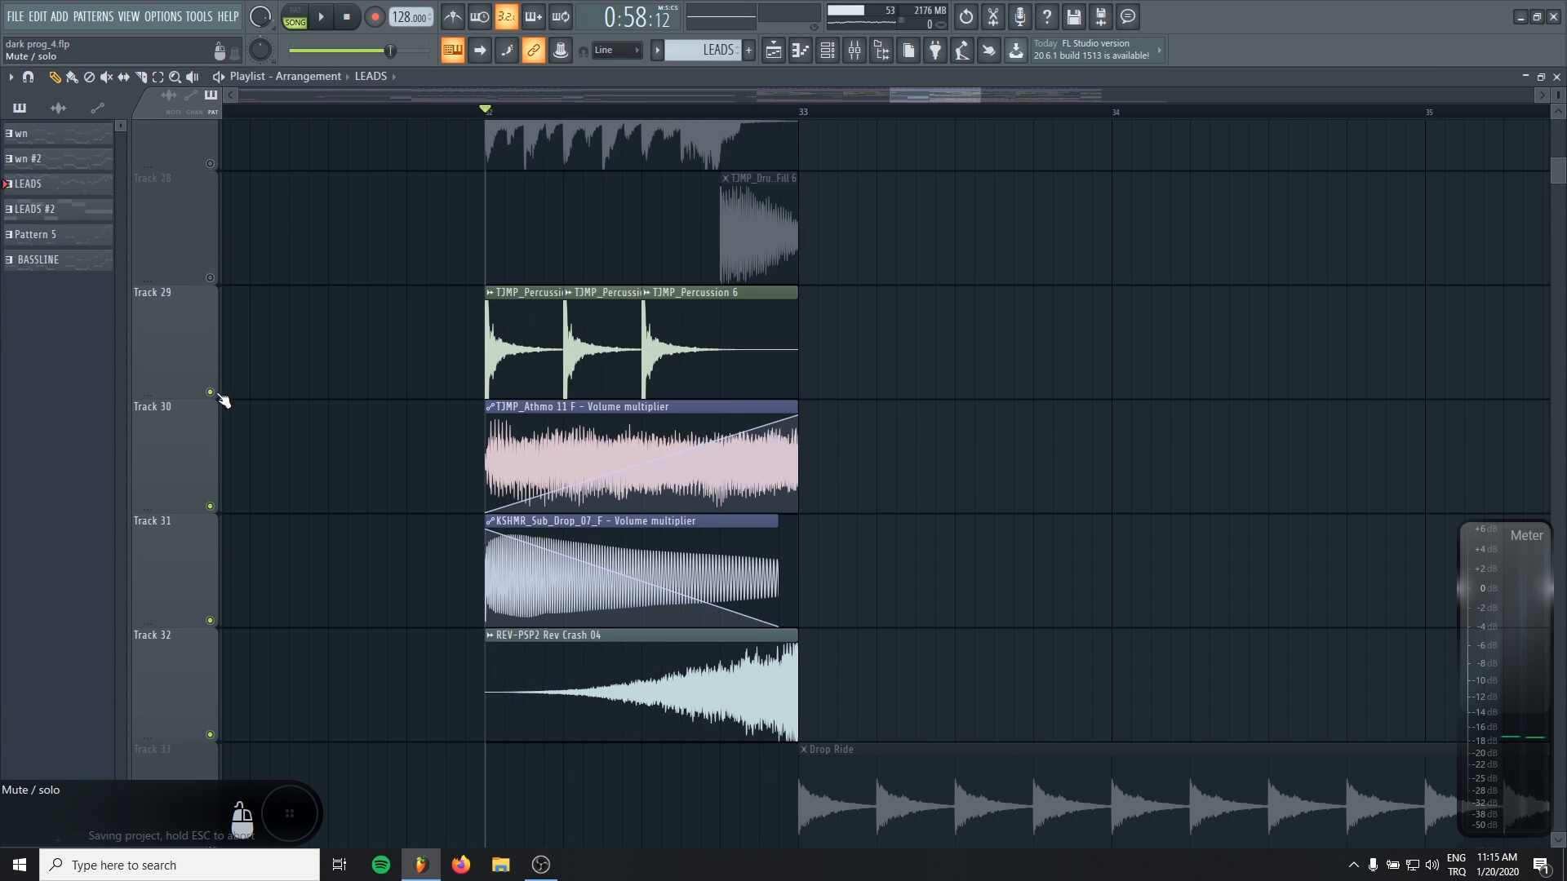
{"action": "scroll", "coordinate": [196, 512], "scroll_direction": "up", "scroll_amount": 3}
{"action": "left_click", "coordinate": [214, 508]}
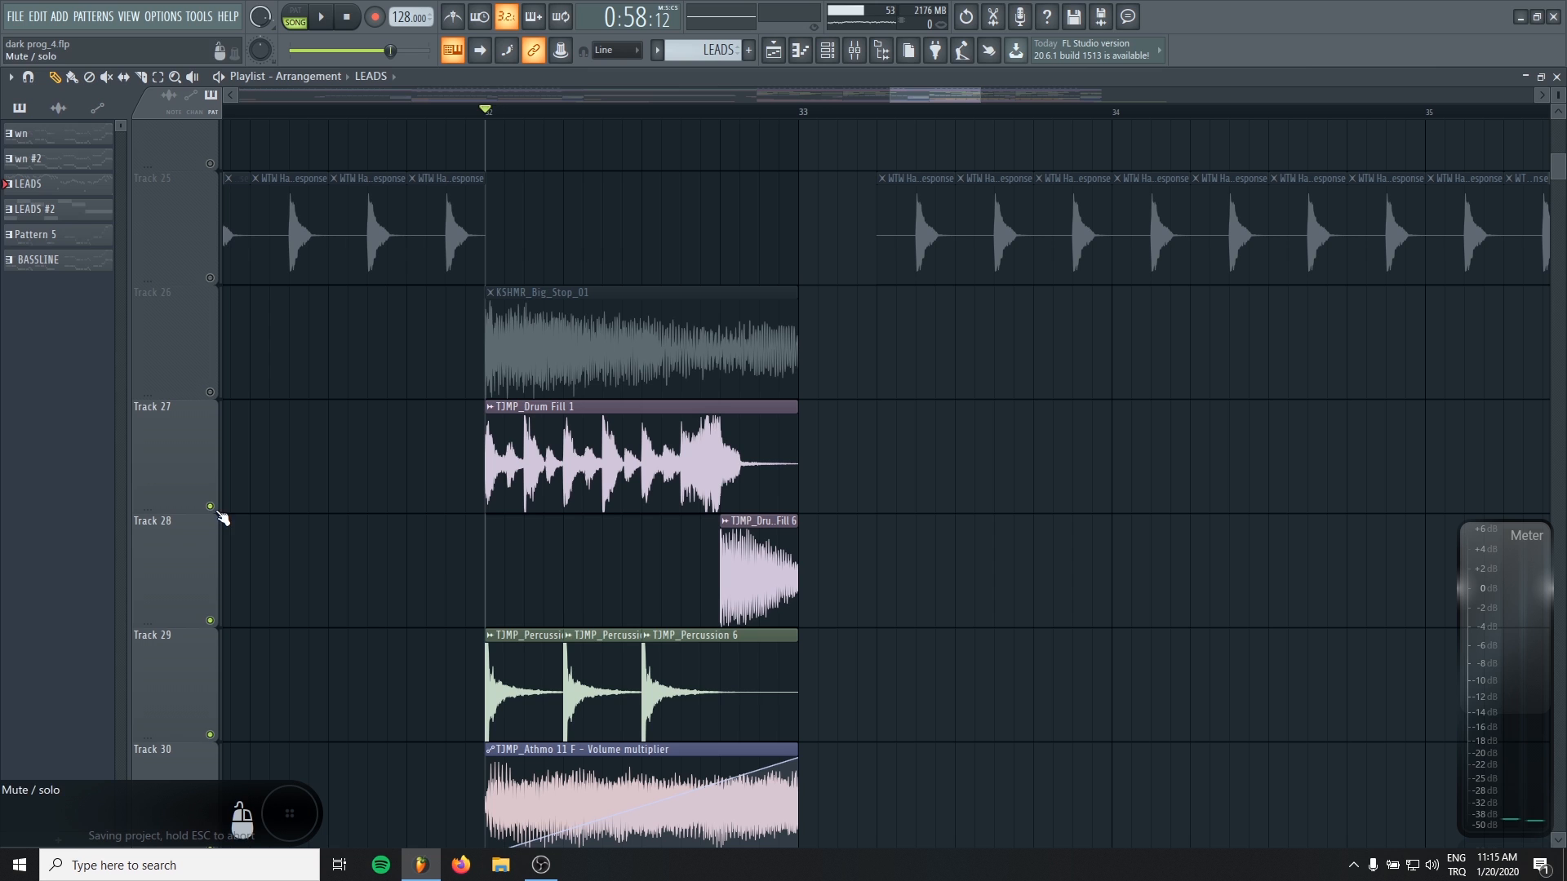
{"action": "left_click", "coordinate": [214, 395]}
{"action": "key", "text": "space"}
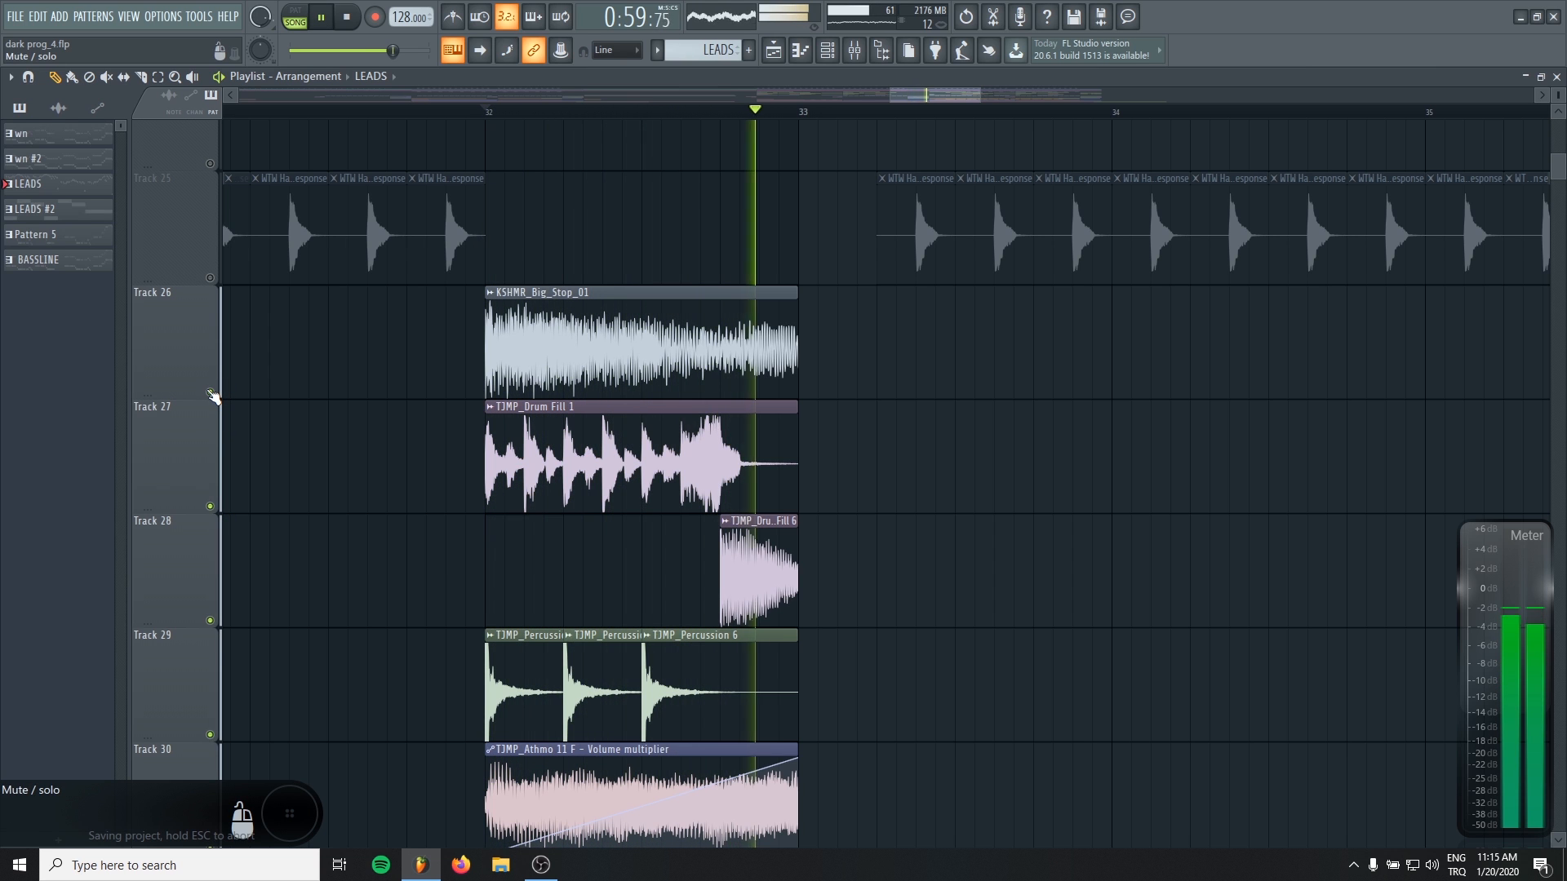
{"action": "key", "text": "space"}
{"action": "scroll", "coordinate": [718, 570], "scroll_direction": "down", "scroll_amount": 5}
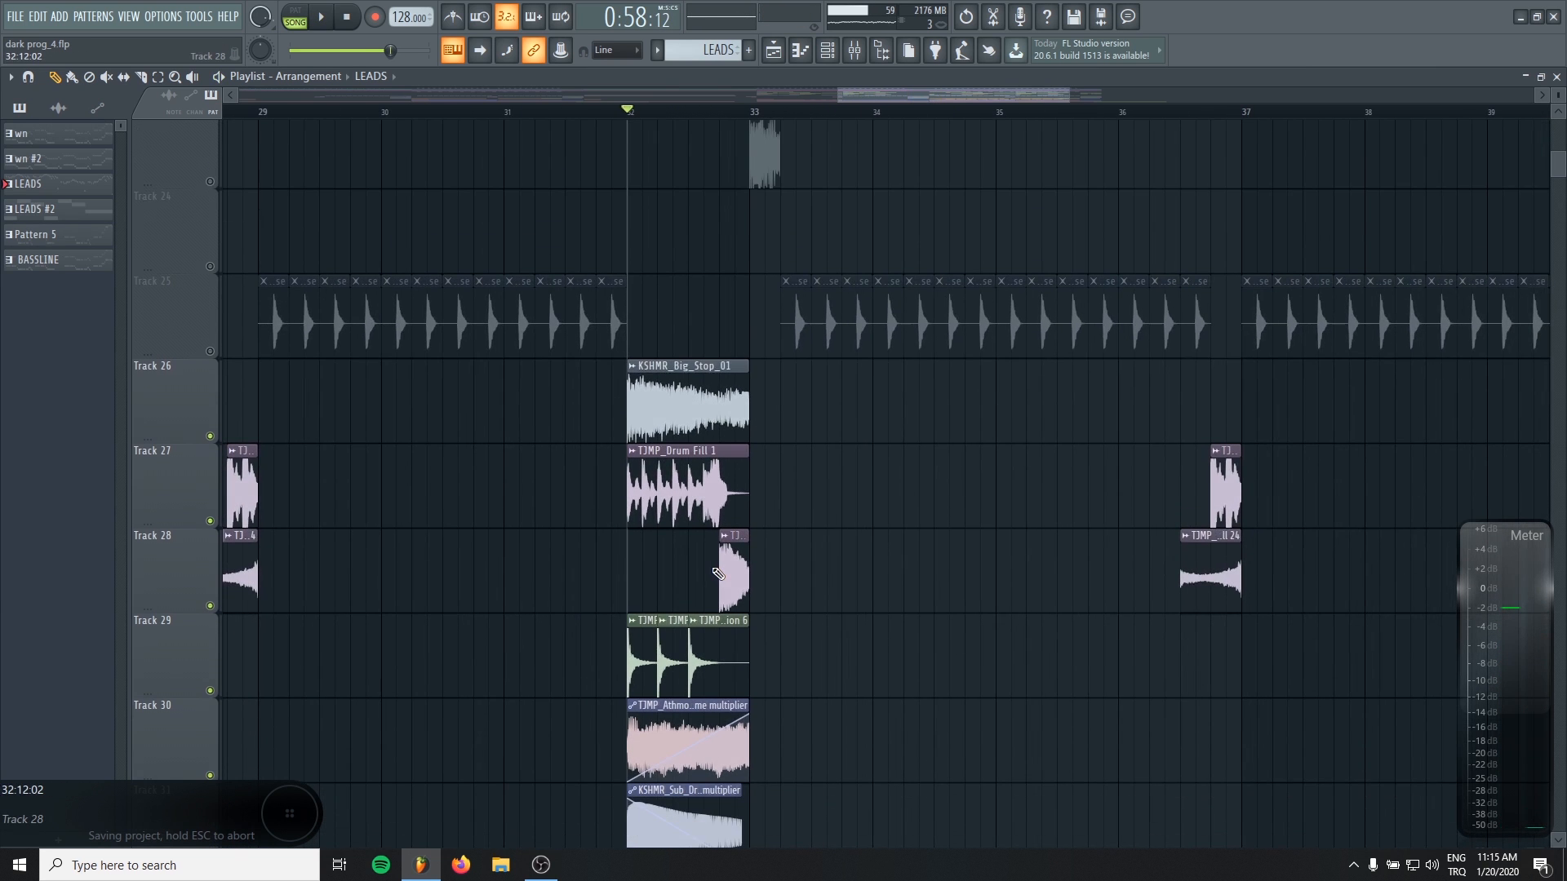
{"action": "scroll", "coordinate": [726, 621], "scroll_direction": "down", "scroll_amount": 5}
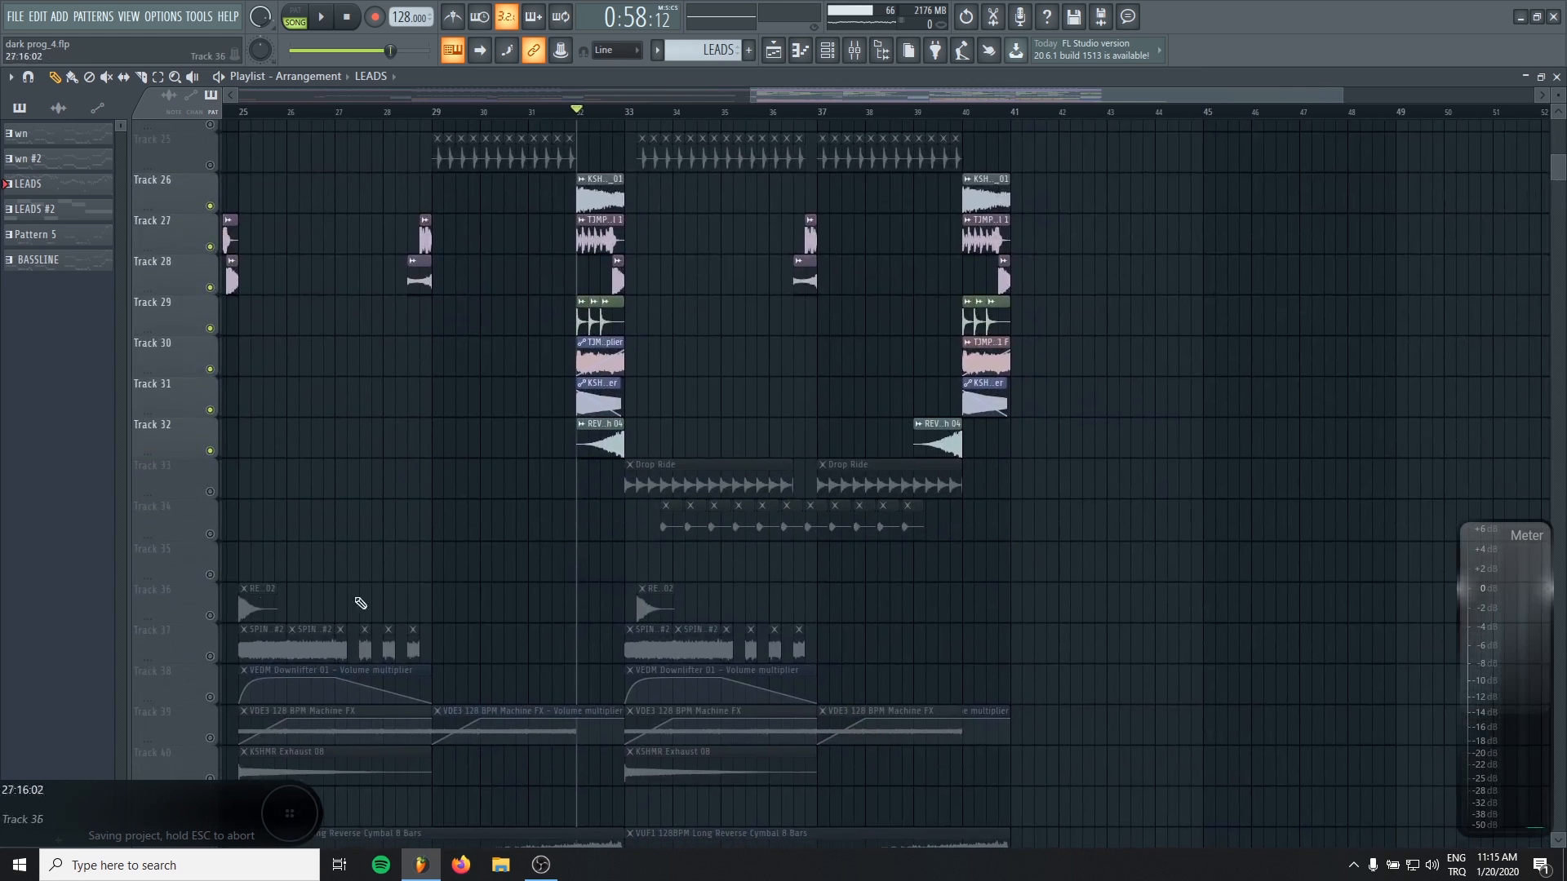
Step: Solo Track 34 and play its EYYyy vocal clips from bar 33
{"action": "right_click", "coordinate": [211, 535]}
{"action": "key", "text": "space"}
{"action": "scroll", "coordinate": [737, 616], "scroll_direction": "up", "scroll_amount": 6}
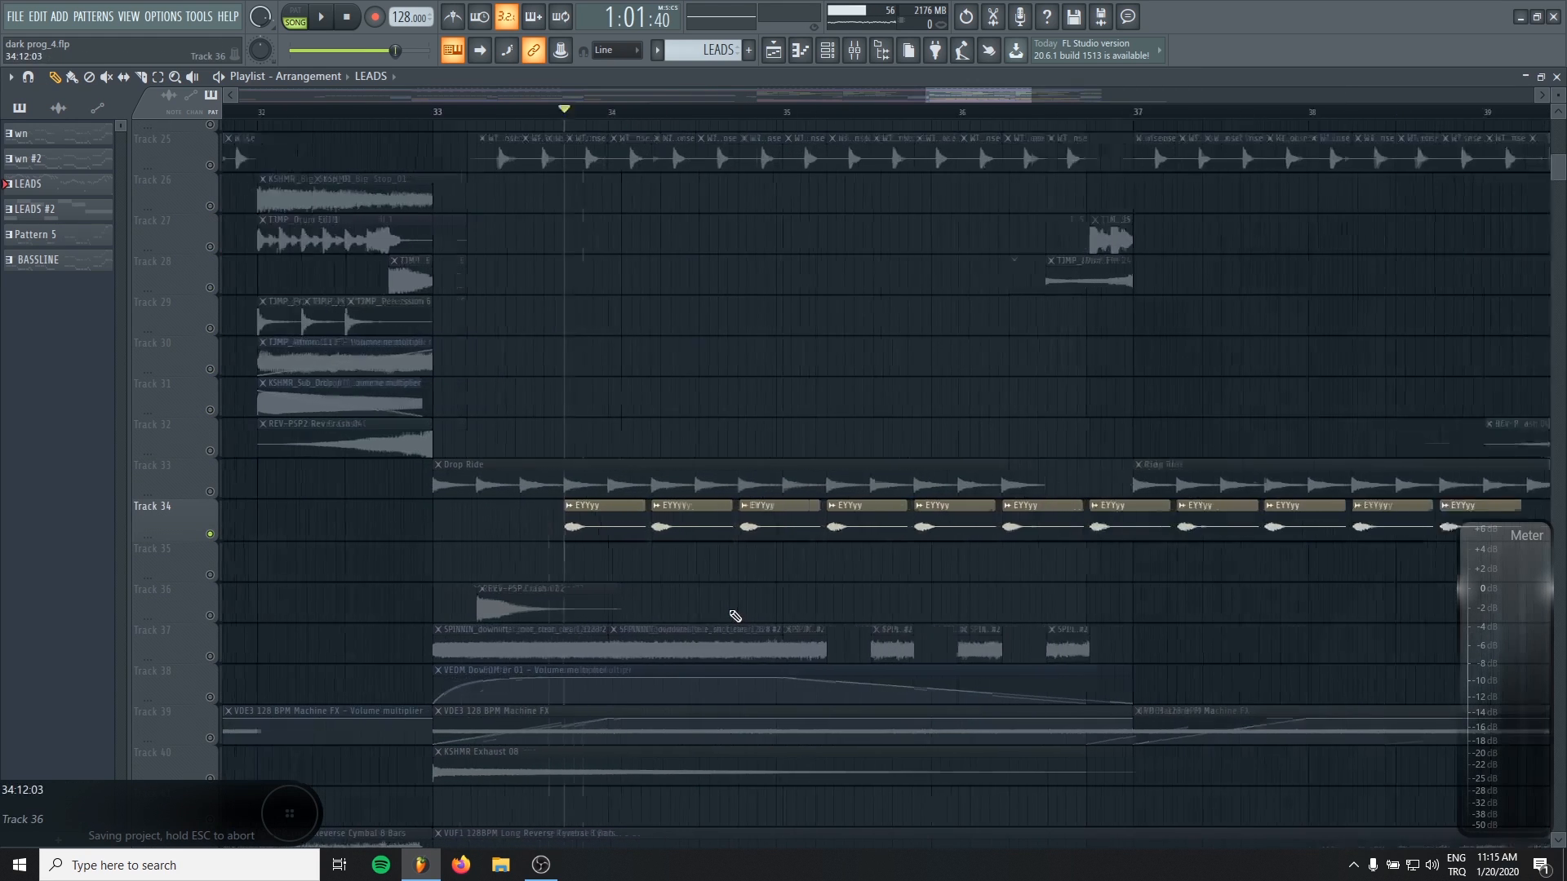
{"action": "key", "text": "space"}
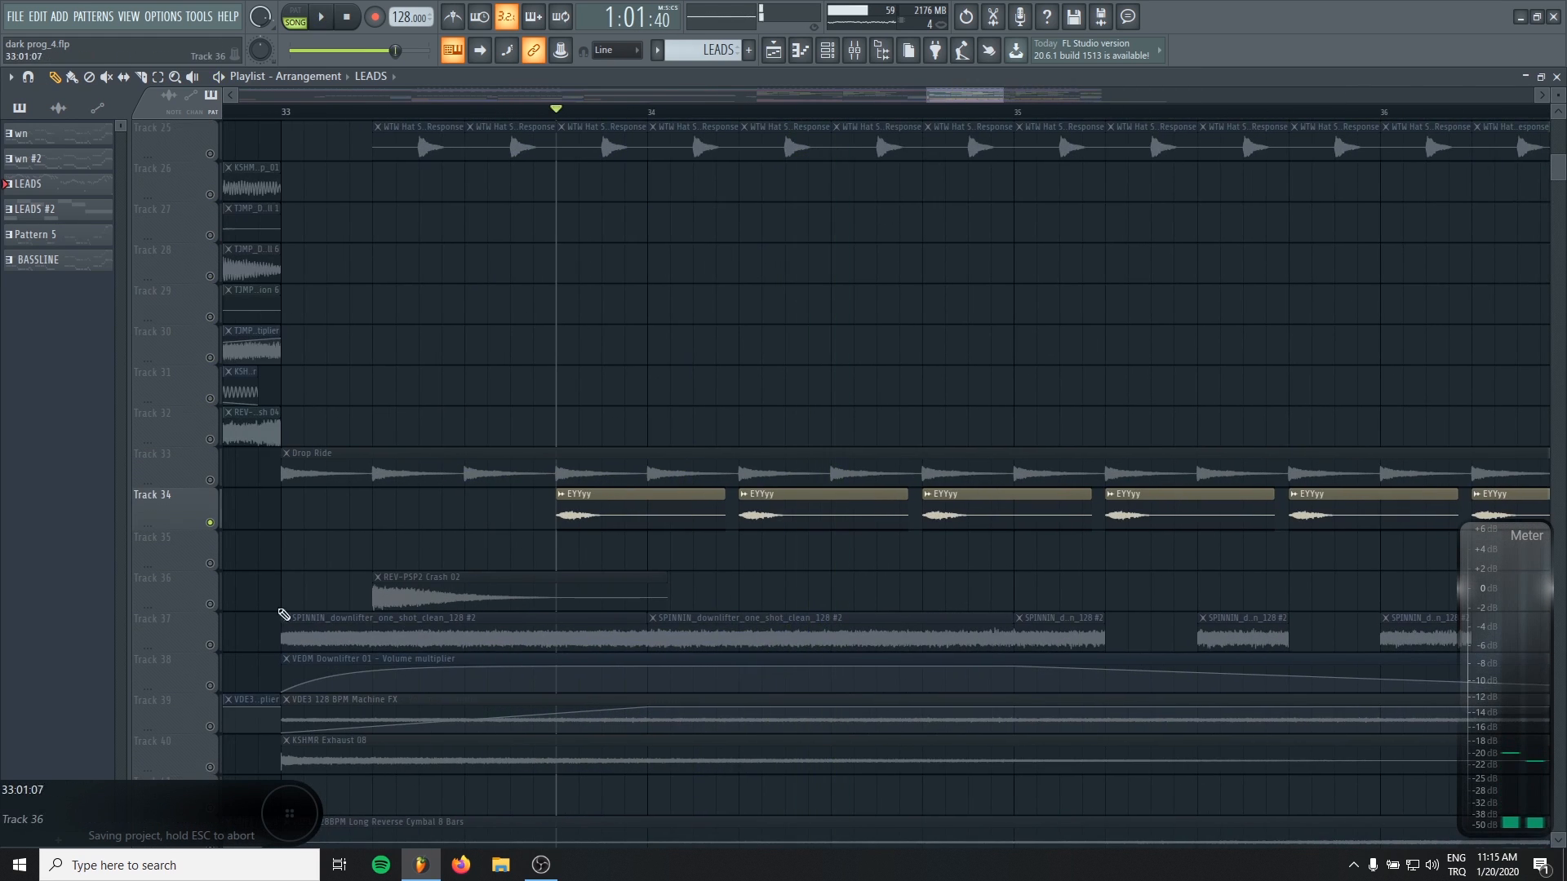
Step: Solo Track 37 together with the Track 38 volume automation and play the SPINNIN downlifter from bar 33
{"action": "right_click", "coordinate": [204, 643]}
{"action": "left_click", "coordinate": [283, 111]}
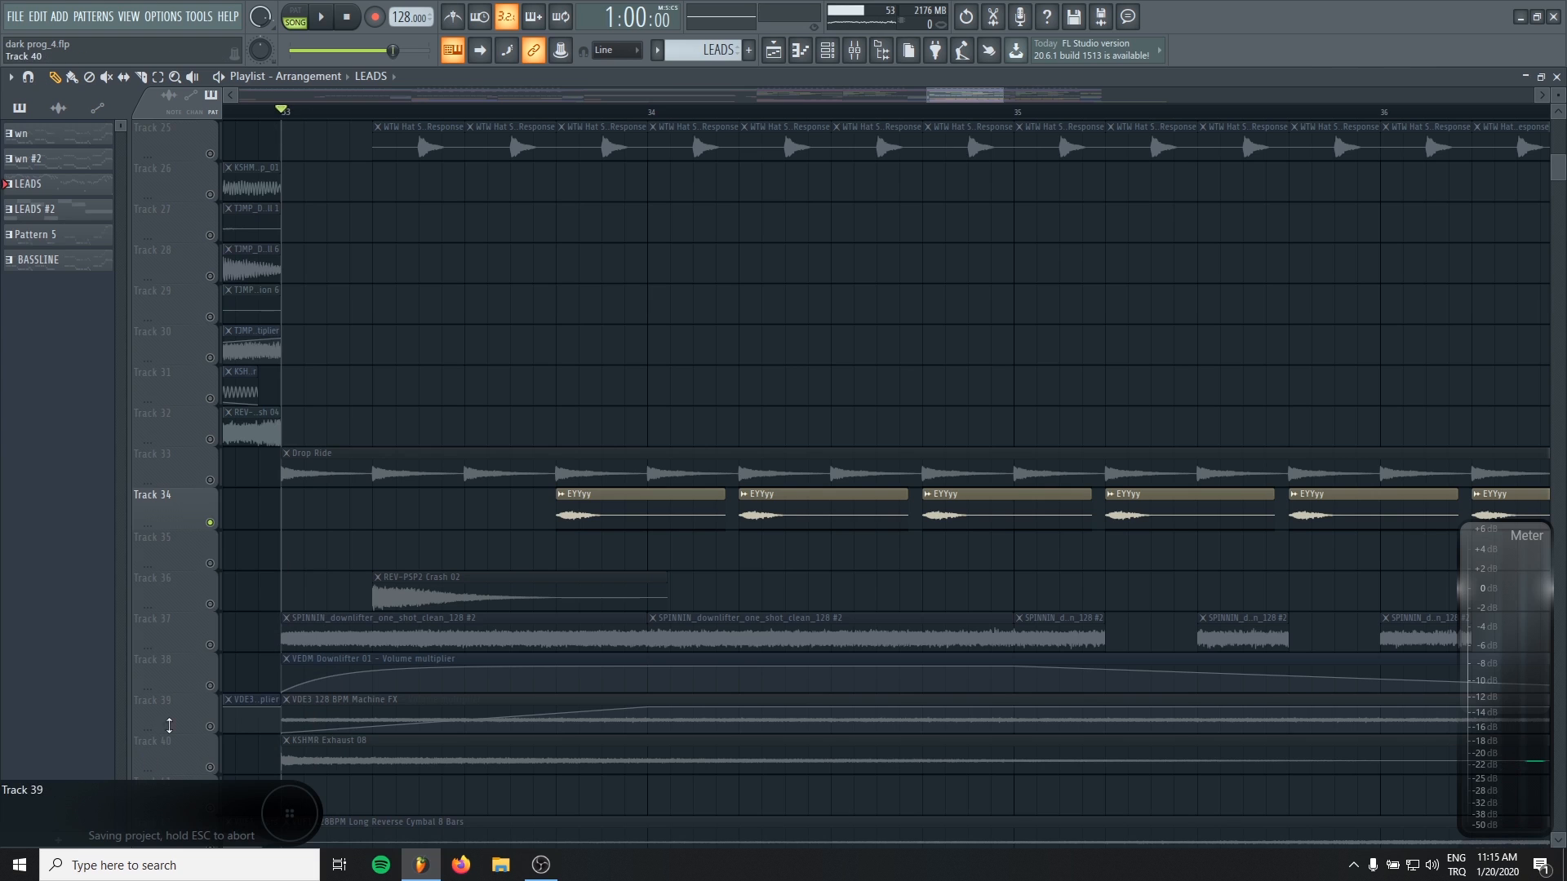
{"action": "right_click", "coordinate": [210, 686]}
{"action": "left_click", "coordinate": [210, 646]}
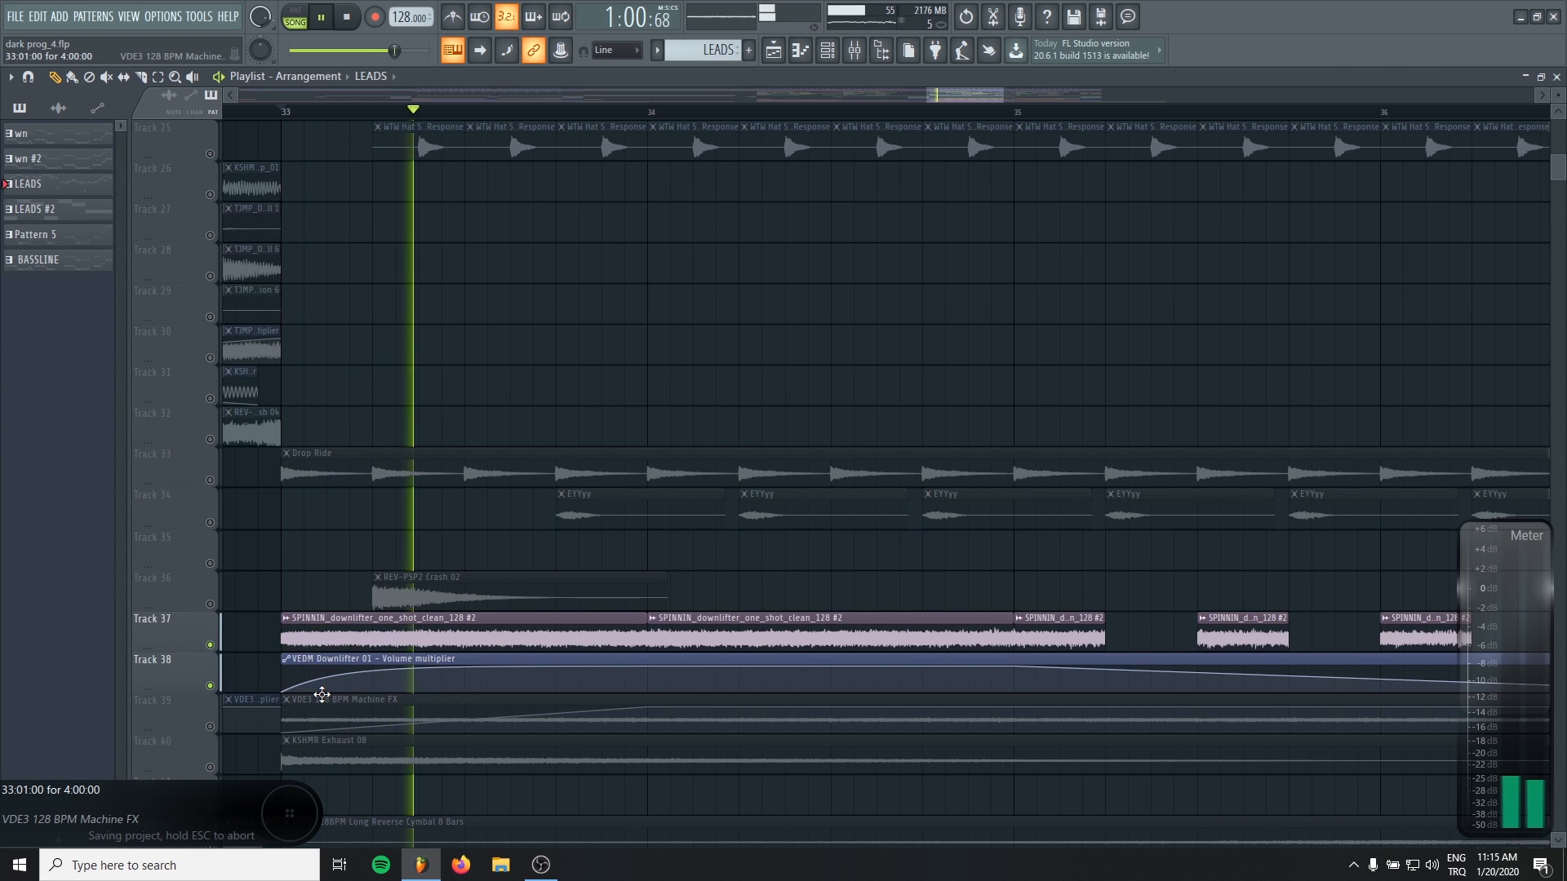
{"action": "scroll", "coordinate": [367, 701], "scroll_direction": "down", "scroll_amount": 2, "text": "ctrl"}
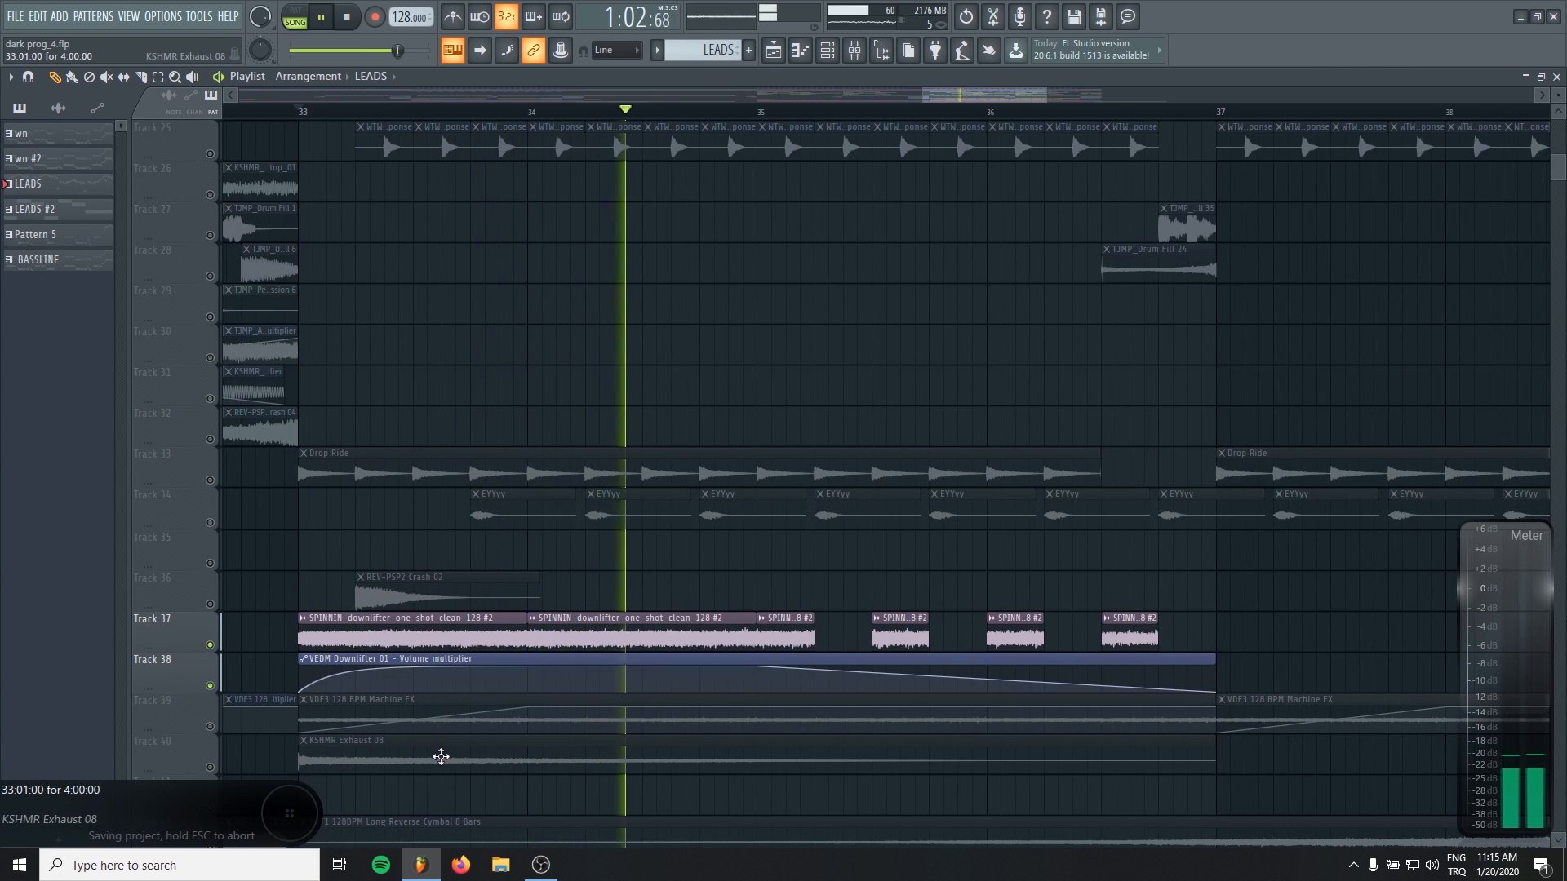
{"action": "scroll", "coordinate": [441, 757], "scroll_direction": "down", "scroll_amount": 2}
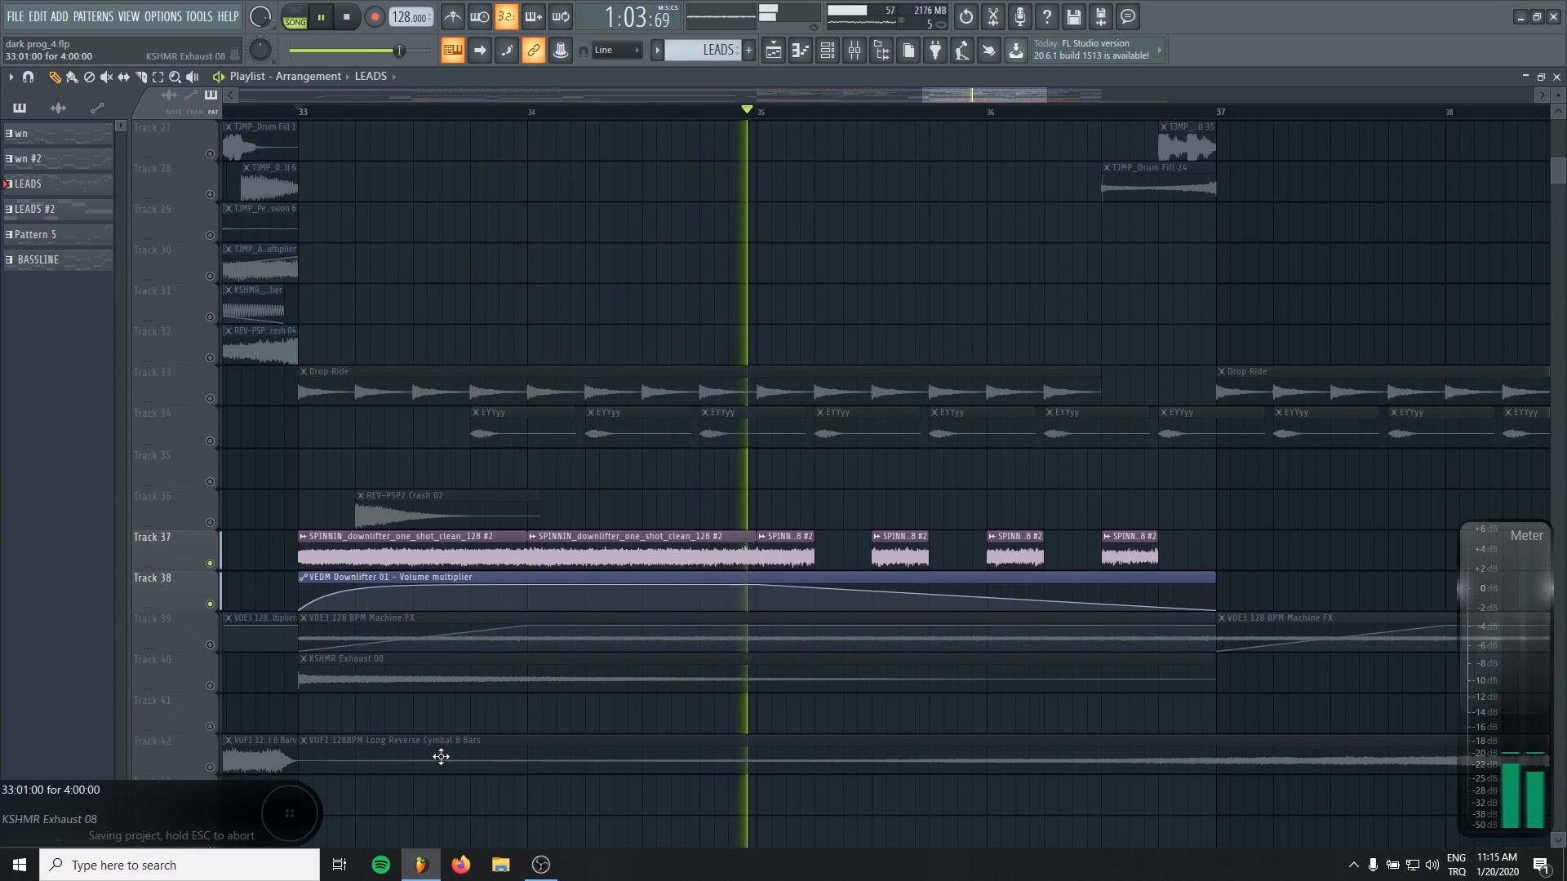
Step: Add the Track 39 machine FX, Track 40 KSHMR Exhaust 08 and Track 42 long reverse cymbal to the playing downlifters
{"action": "left_click", "coordinate": [210, 645]}
{"action": "left_click", "coordinate": [210, 685]}
{"action": "scroll", "coordinate": [245, 685], "scroll_direction": "down", "scroll_amount": 3}
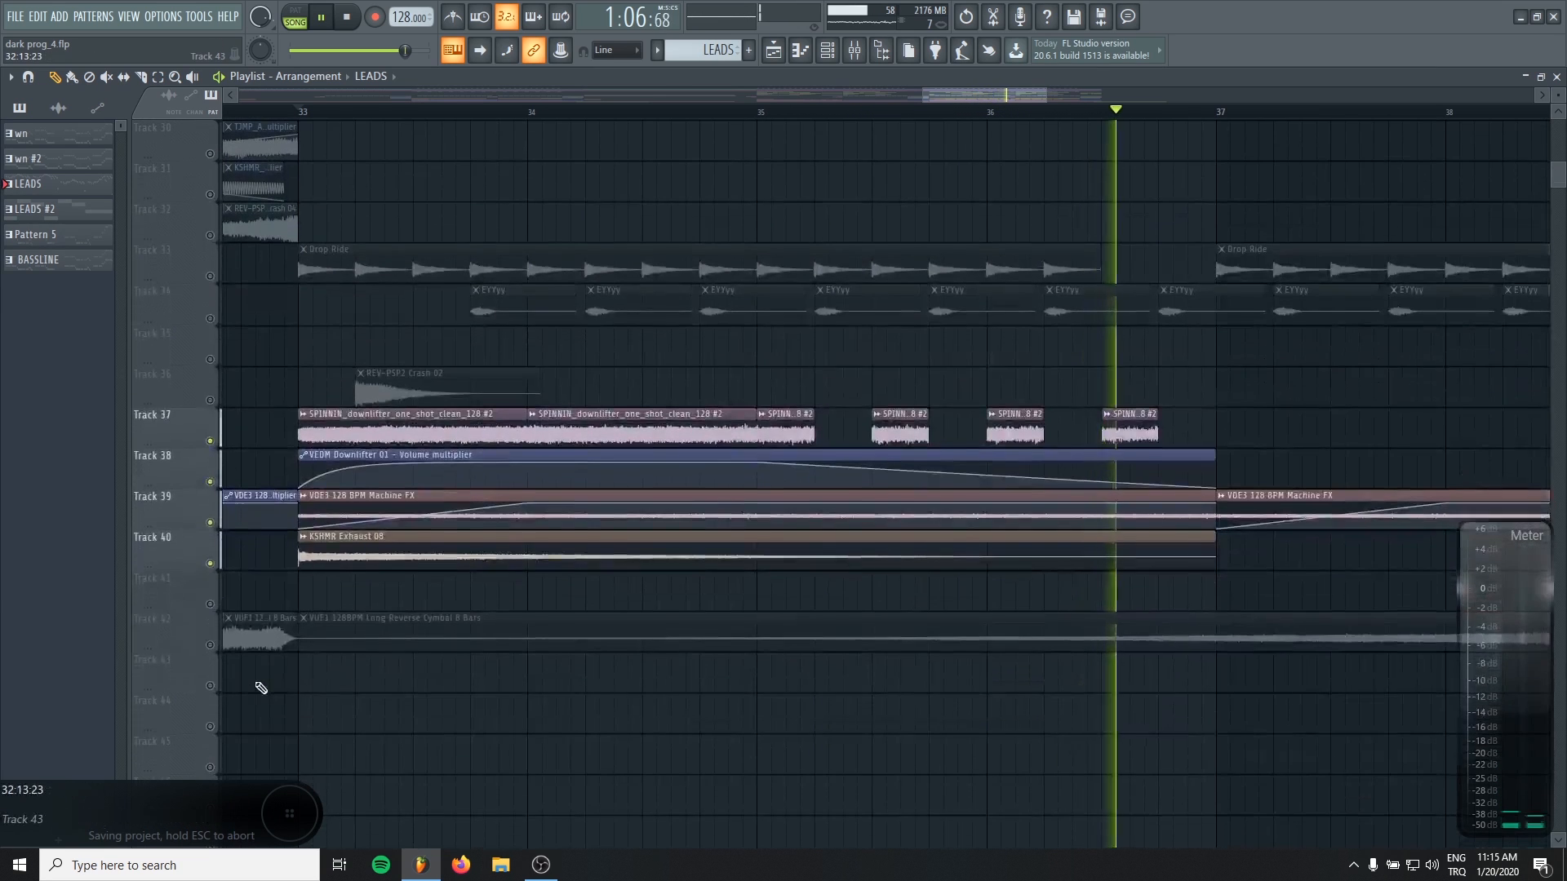
{"action": "scroll", "coordinate": [249, 661], "scroll_direction": "down", "scroll_amount": 8, "text": "ctrl"}
{"action": "left_click", "coordinate": [211, 643]}
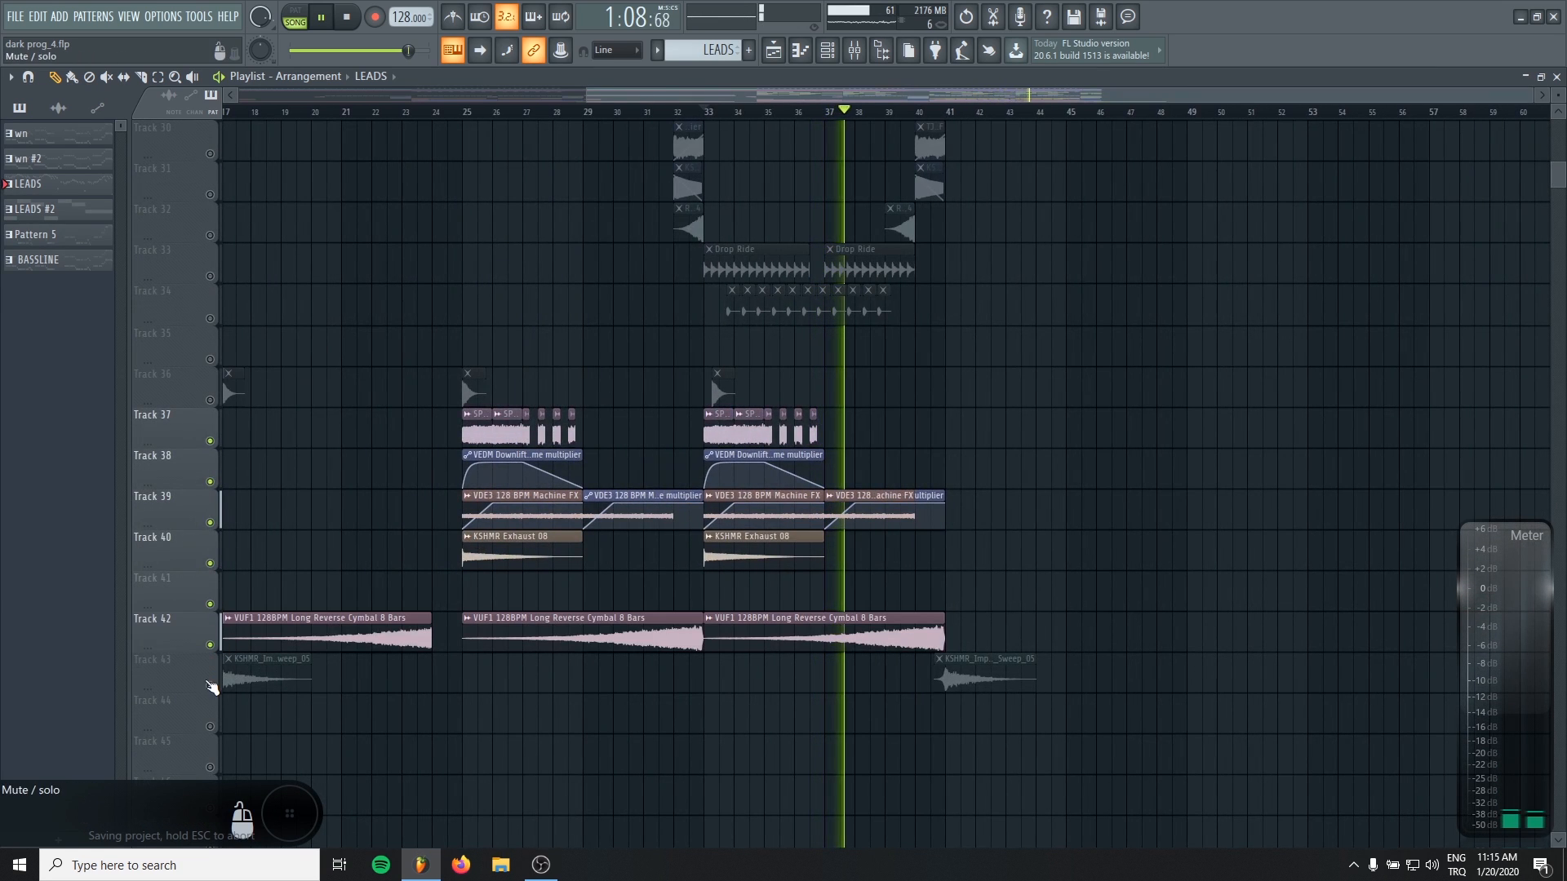
Step: Stop playback, bring all tracks back from solo and play the full arrangement from the end of bar 22
{"action": "scroll", "coordinate": [609, 612], "scroll_direction": "up", "scroll_amount": 20}
{"action": "scroll", "coordinate": [609, 612], "scroll_direction": "left", "scroll_amount": 4}
{"action": "scroll", "coordinate": [639, 689], "scroll_direction": "up", "scroll_amount": 8}
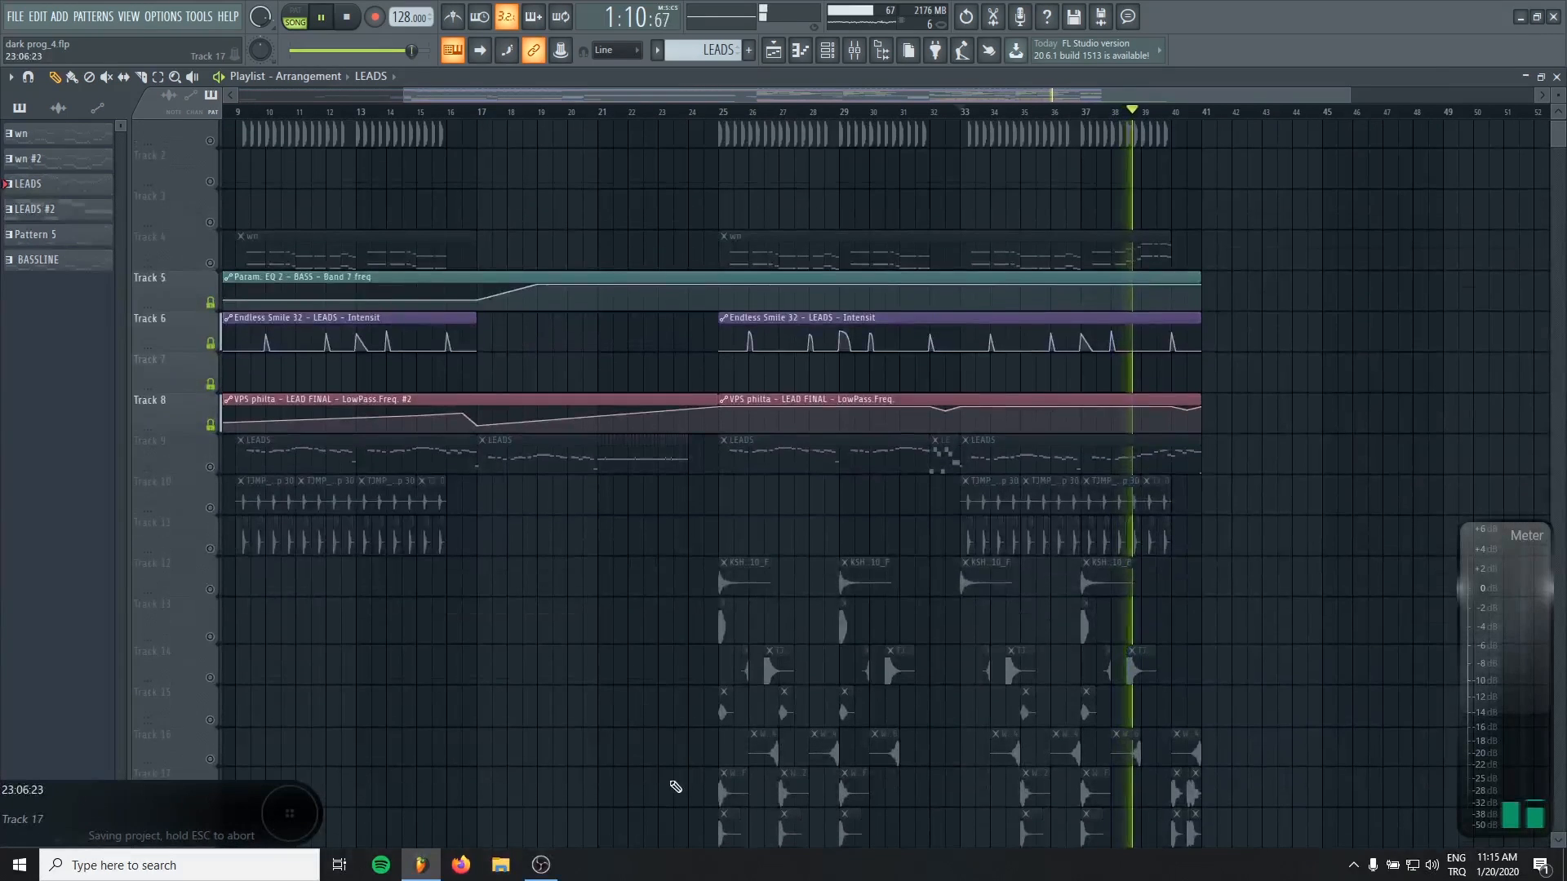
{"action": "key", "text": "space"}
{"action": "scroll", "coordinate": [766, 169], "scroll_direction": "right", "scroll_amount": 4}
{"action": "right_click", "coordinate": [208, 246]}
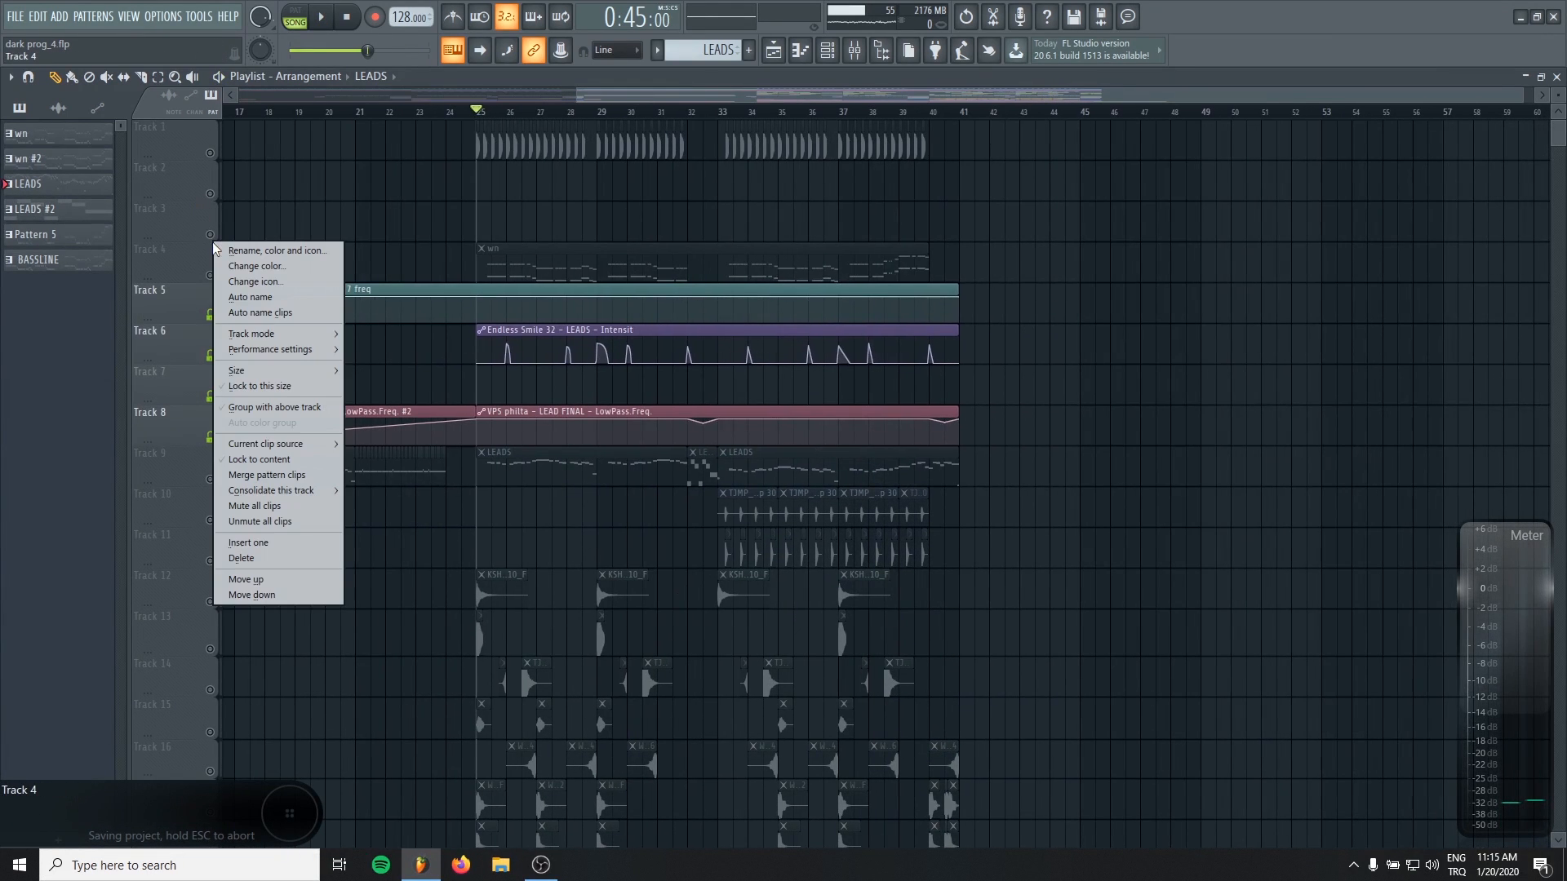
{"action": "right_click", "coordinate": [212, 222]}
{"action": "right_click", "coordinate": [212, 235]}
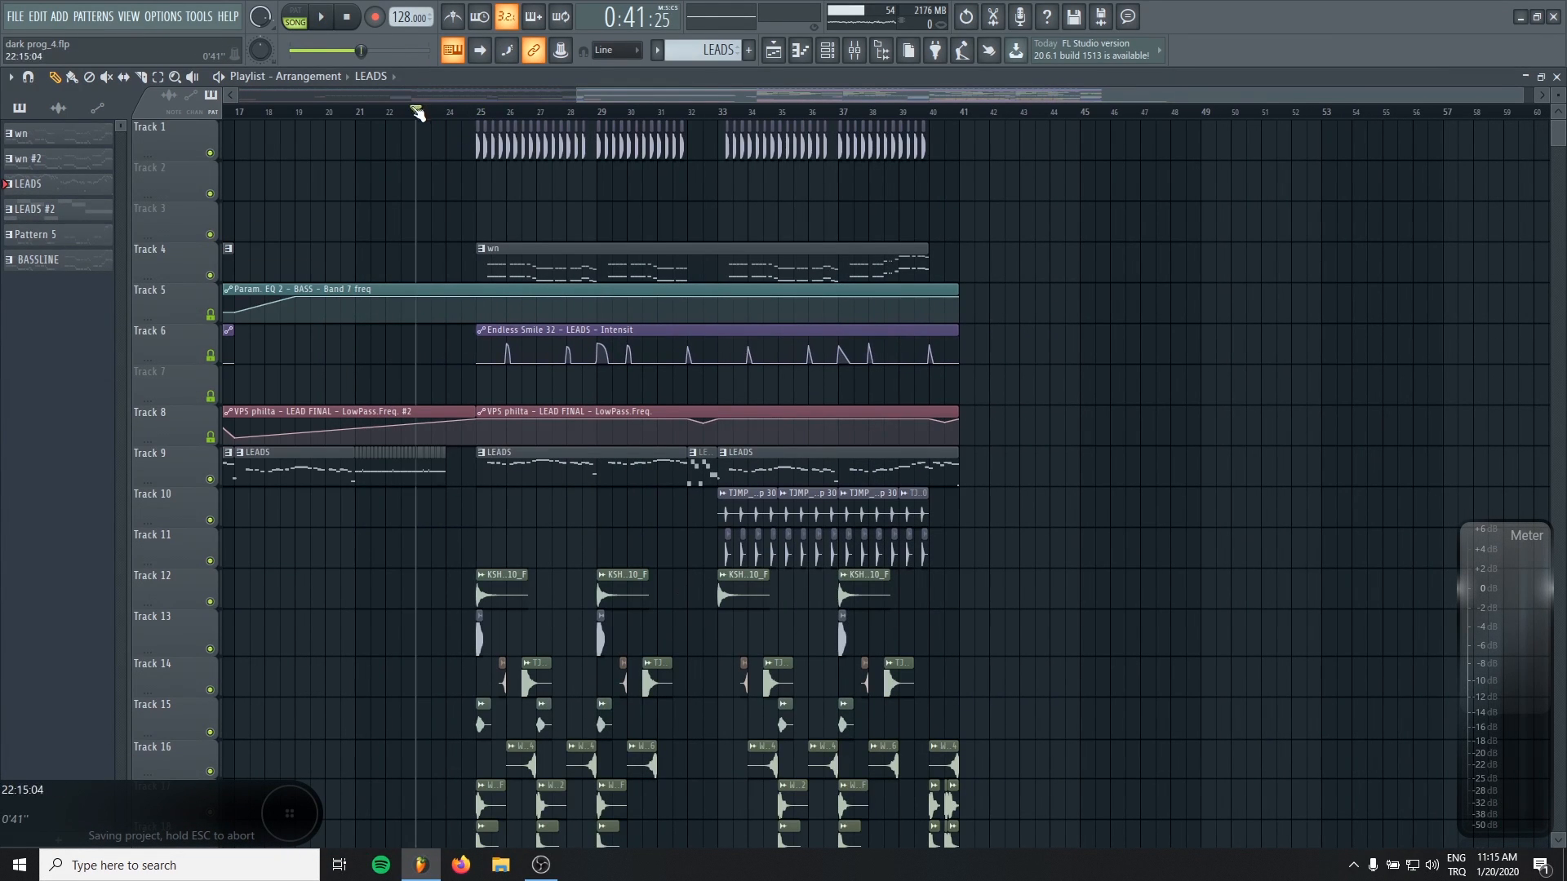
{"action": "key", "text": "space"}
{"action": "scroll", "coordinate": [744, 477], "scroll_direction": "up", "scroll_amount": 4}
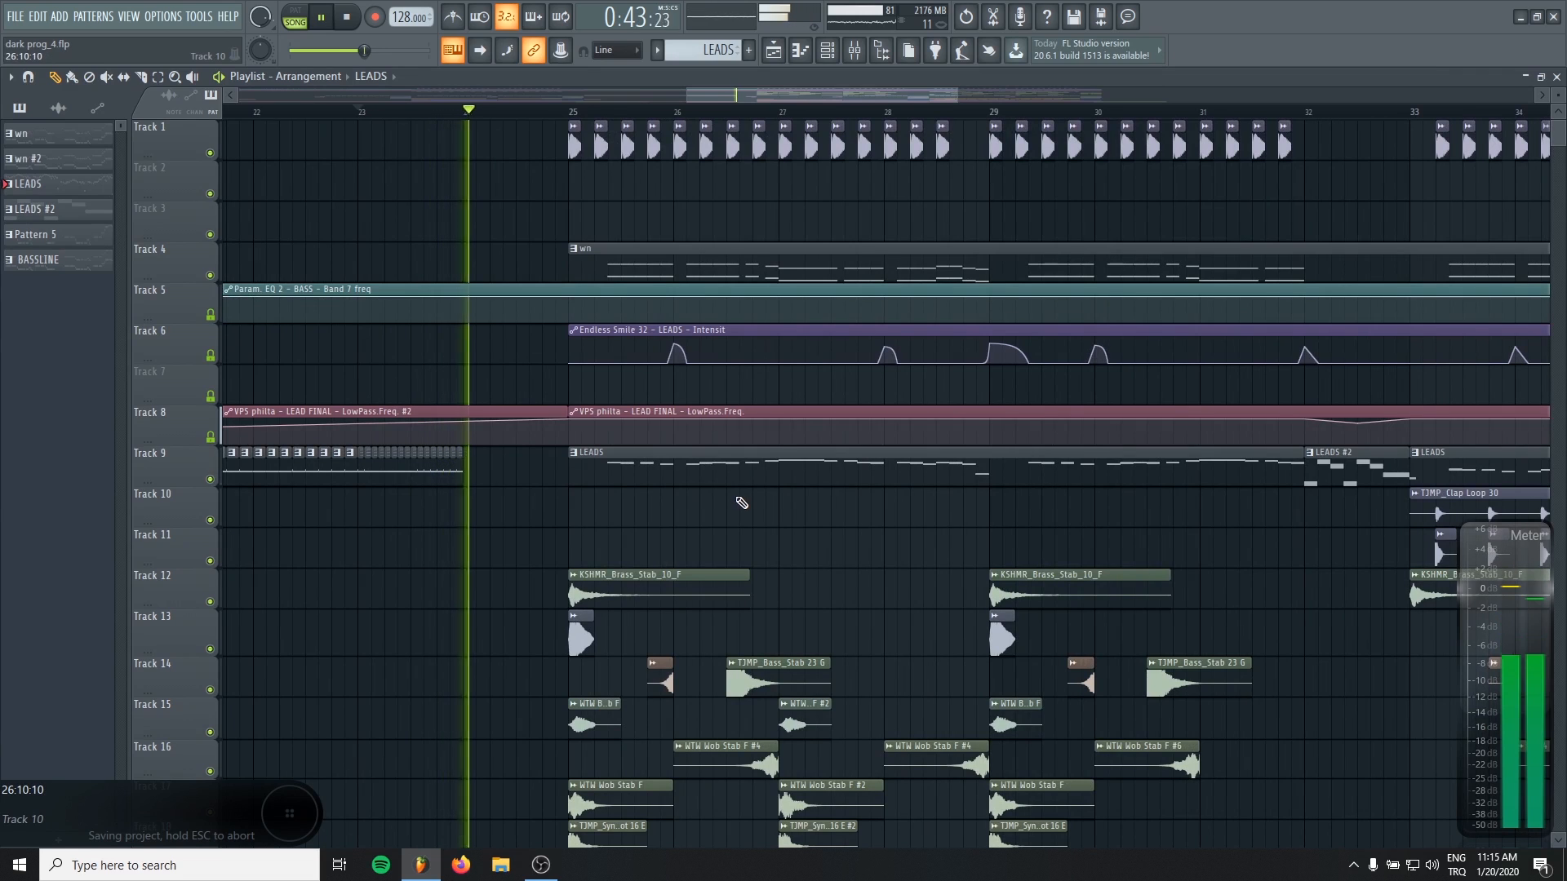
Step: Review the LEAD FINAL mixer track and its effects while the drop plays, and close the mixer
{"action": "scroll", "coordinate": [741, 503], "scroll_direction": "down", "scroll_amount": 3}
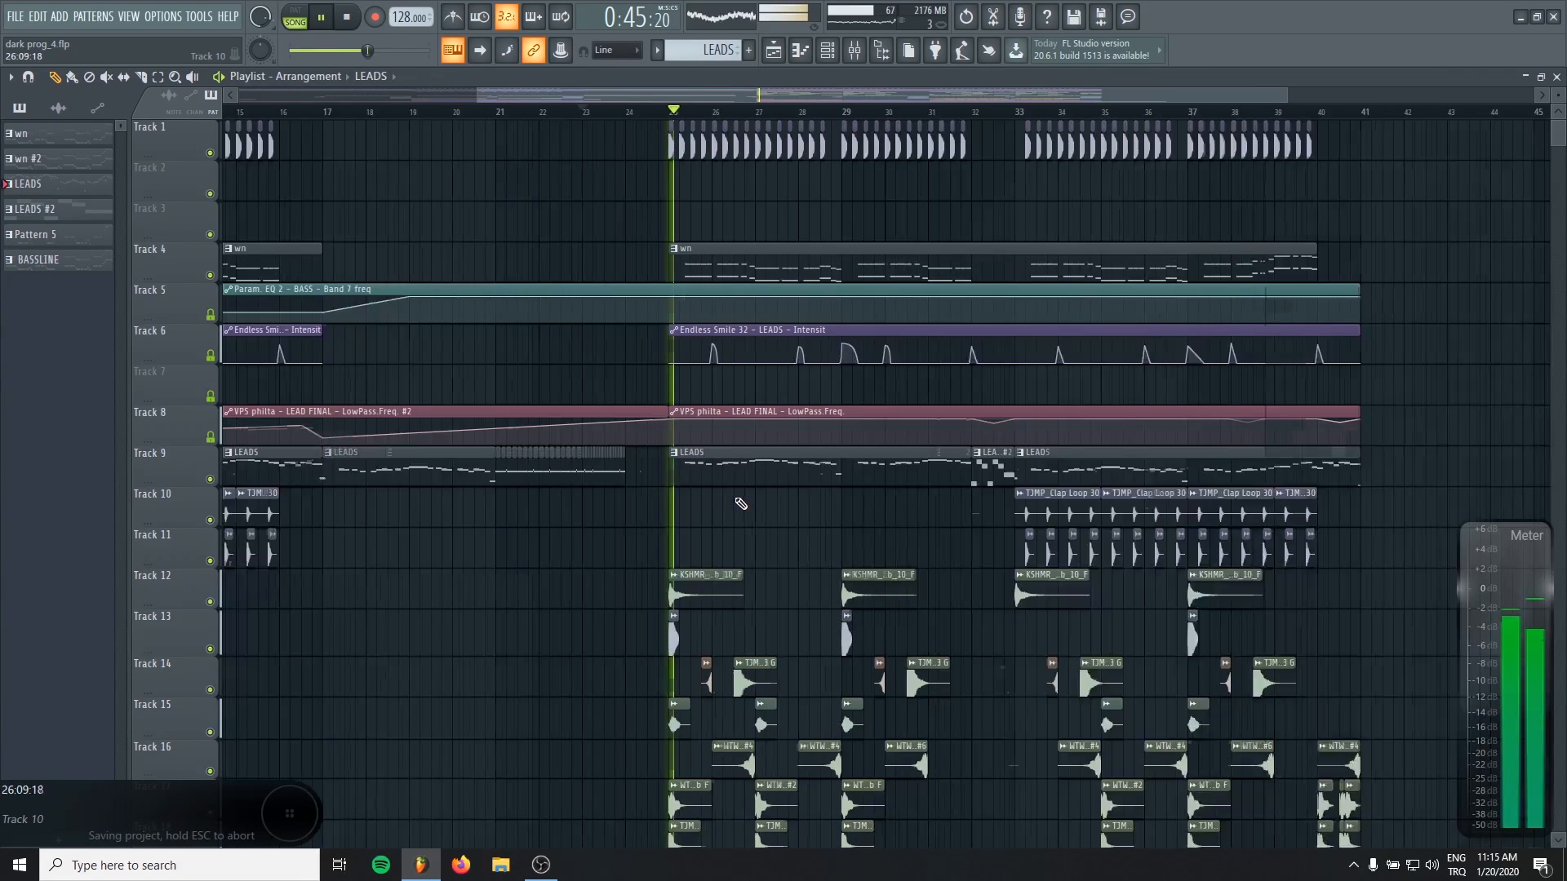
{"action": "scroll", "coordinate": [812, 501], "scroll_direction": "down", "scroll_amount": 1}
{"action": "left_click_drag", "start_coordinate": [769, 494], "coordinate": [570, 489]}
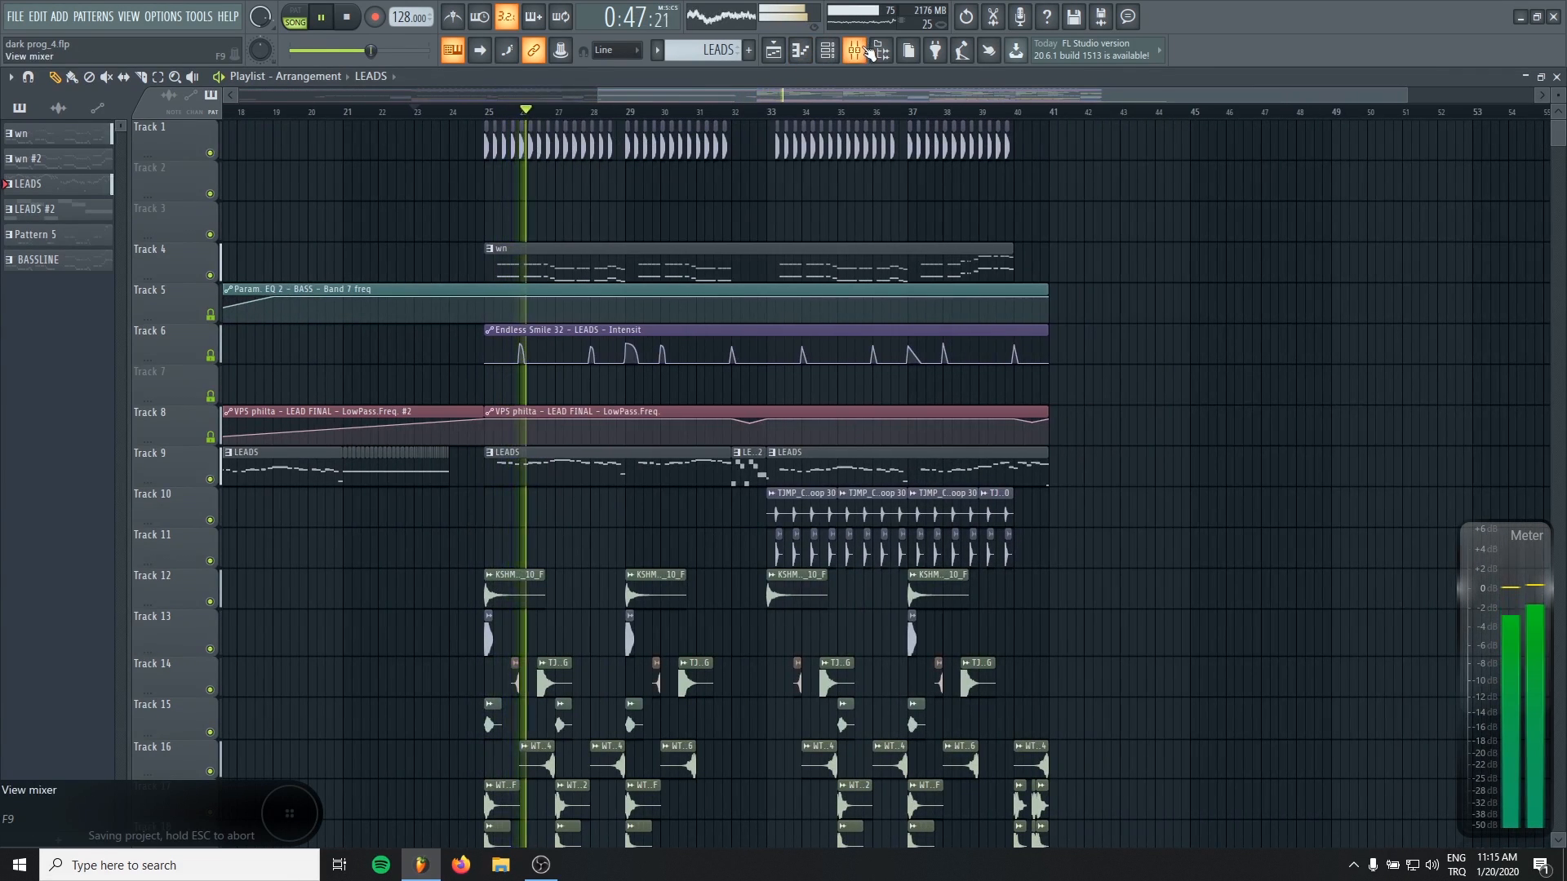
{"action": "key", "text": "F9"}
{"action": "left_click", "coordinate": [648, 628]}
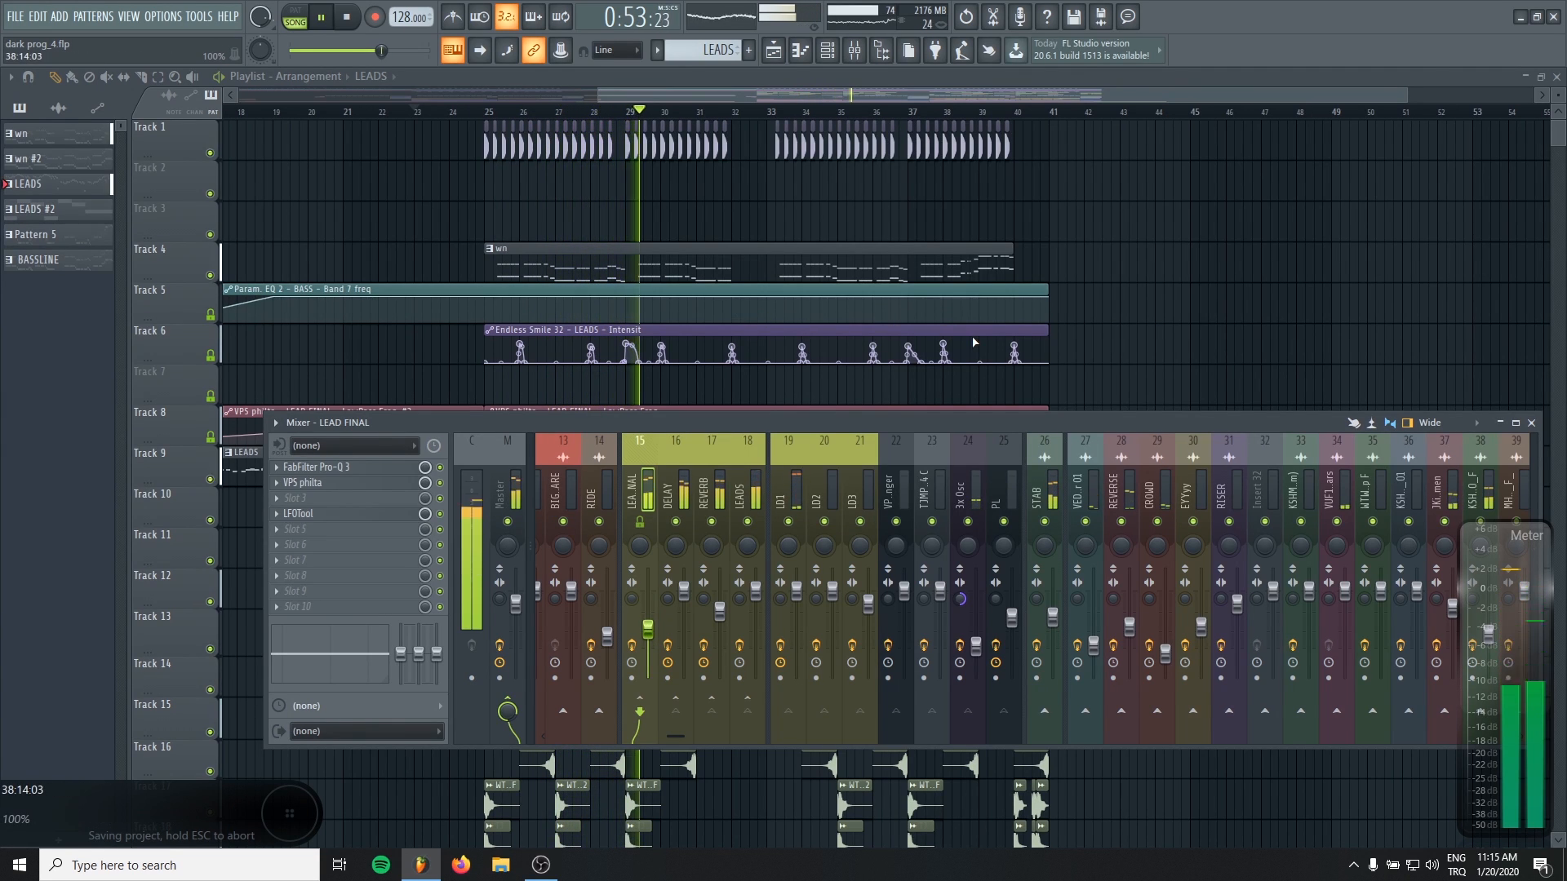
{"action": "key", "text": "F9"}
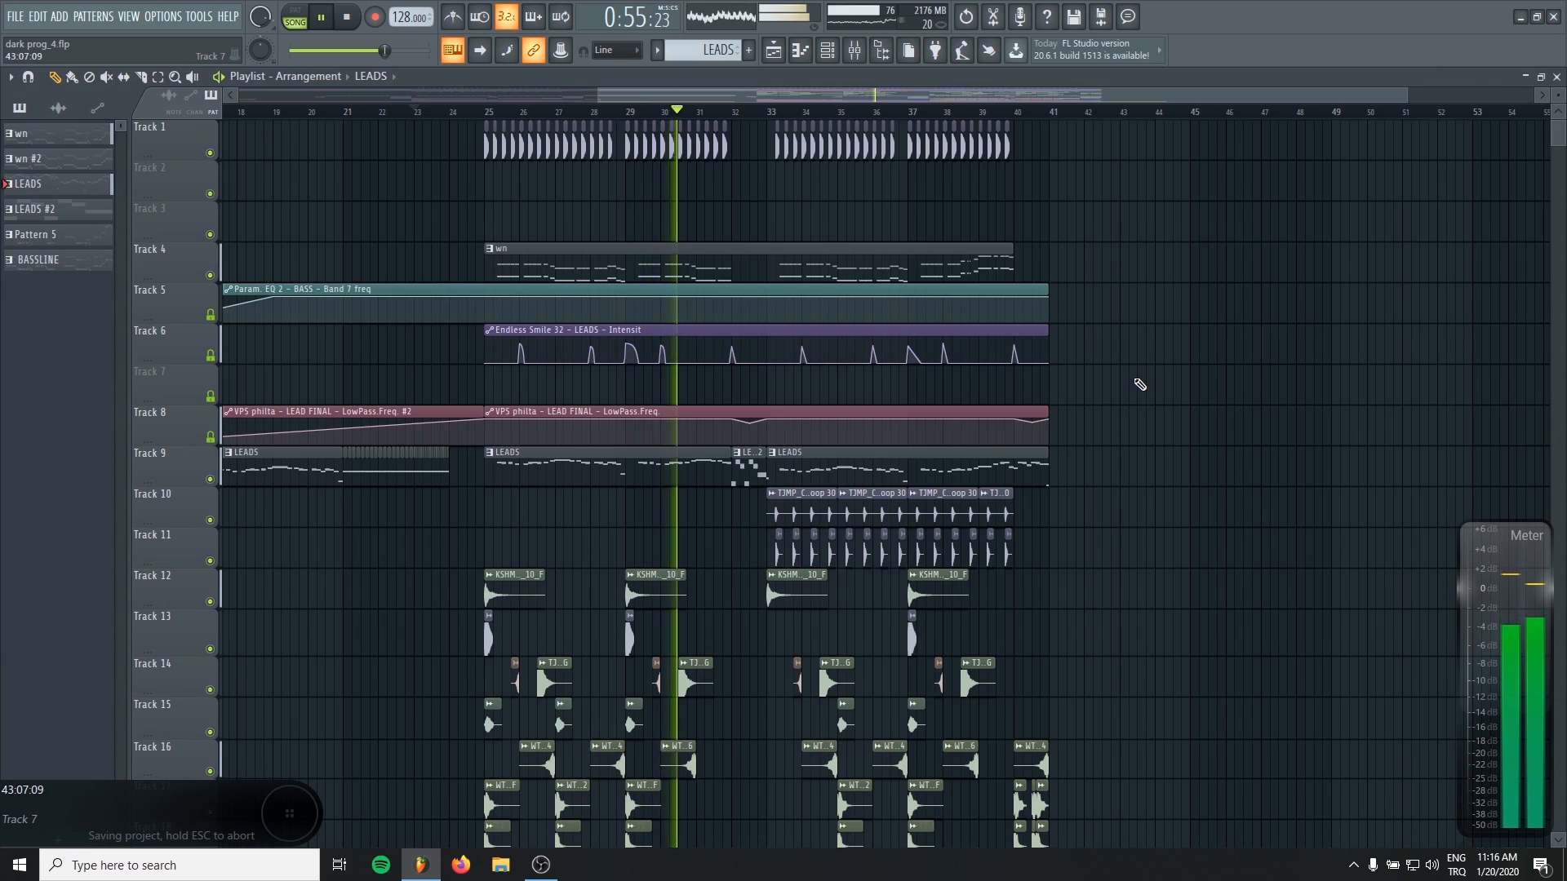
Step: Examine the layered clips across the playlist tracks while the complete drop plays
{"action": "scroll", "coordinate": [1148, 401], "scroll_direction": "down", "scroll_amount": 6}
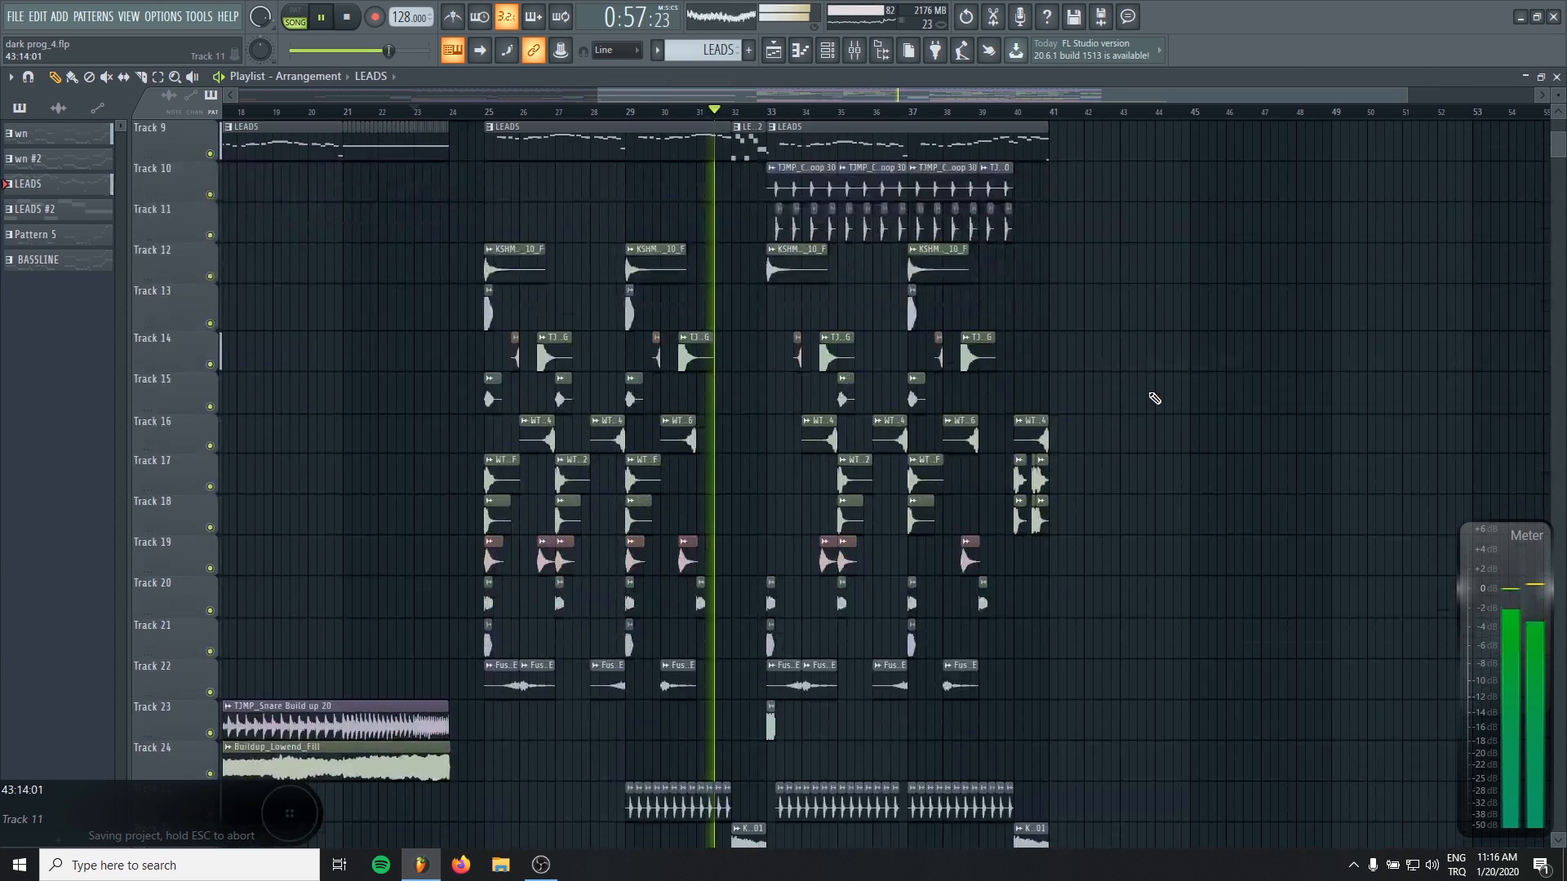
{"action": "scroll", "coordinate": [1153, 400], "scroll_direction": "down", "scroll_amount": 3}
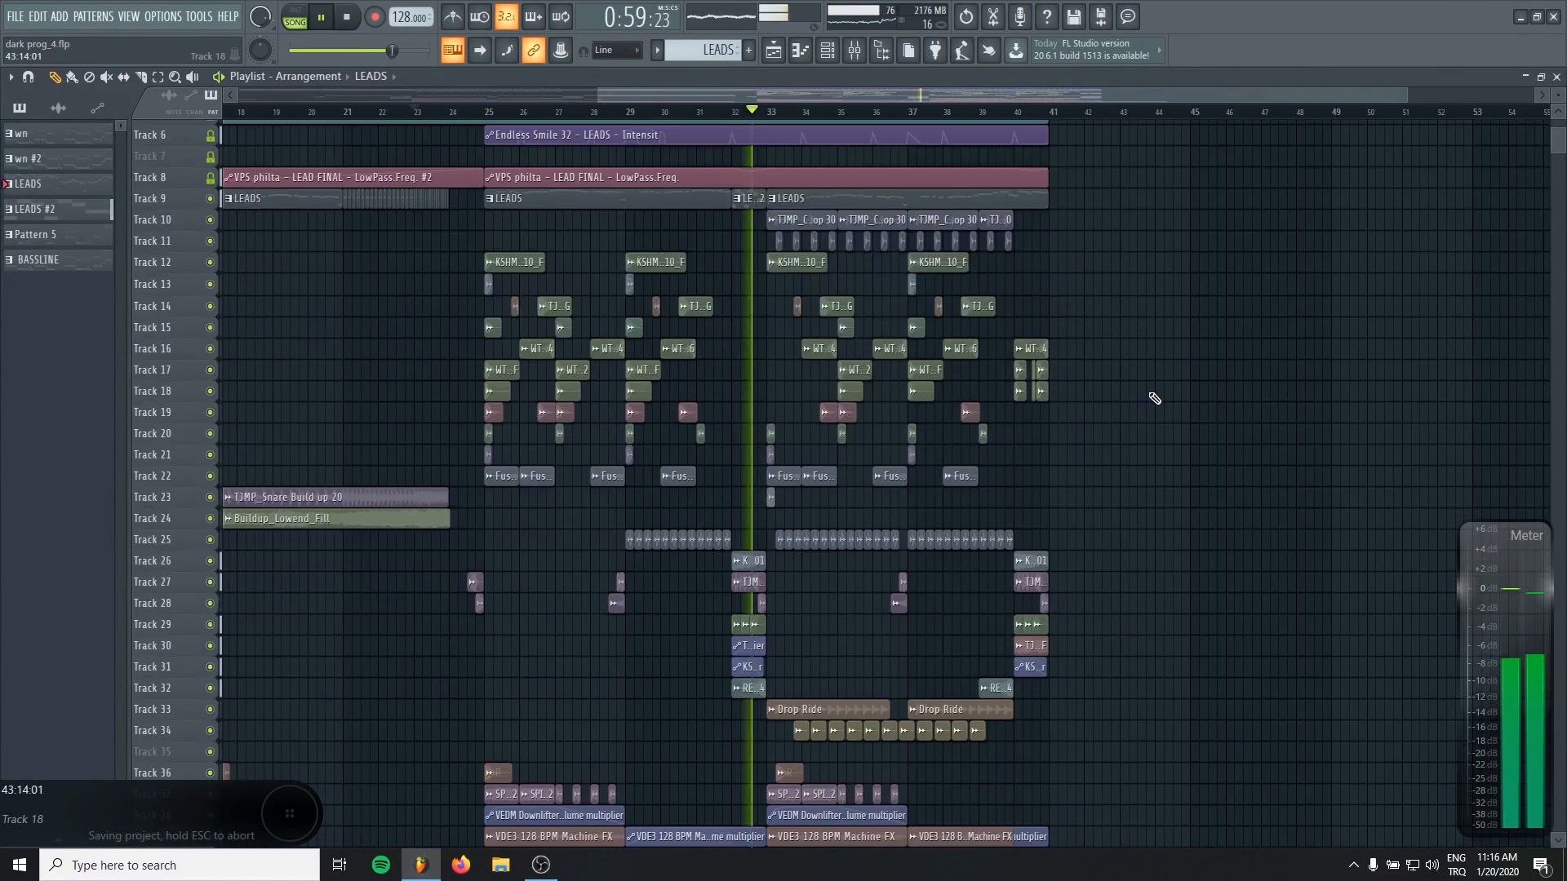
{"action": "scroll", "coordinate": [1148, 403], "scroll_direction": "up", "scroll_amount": 3}
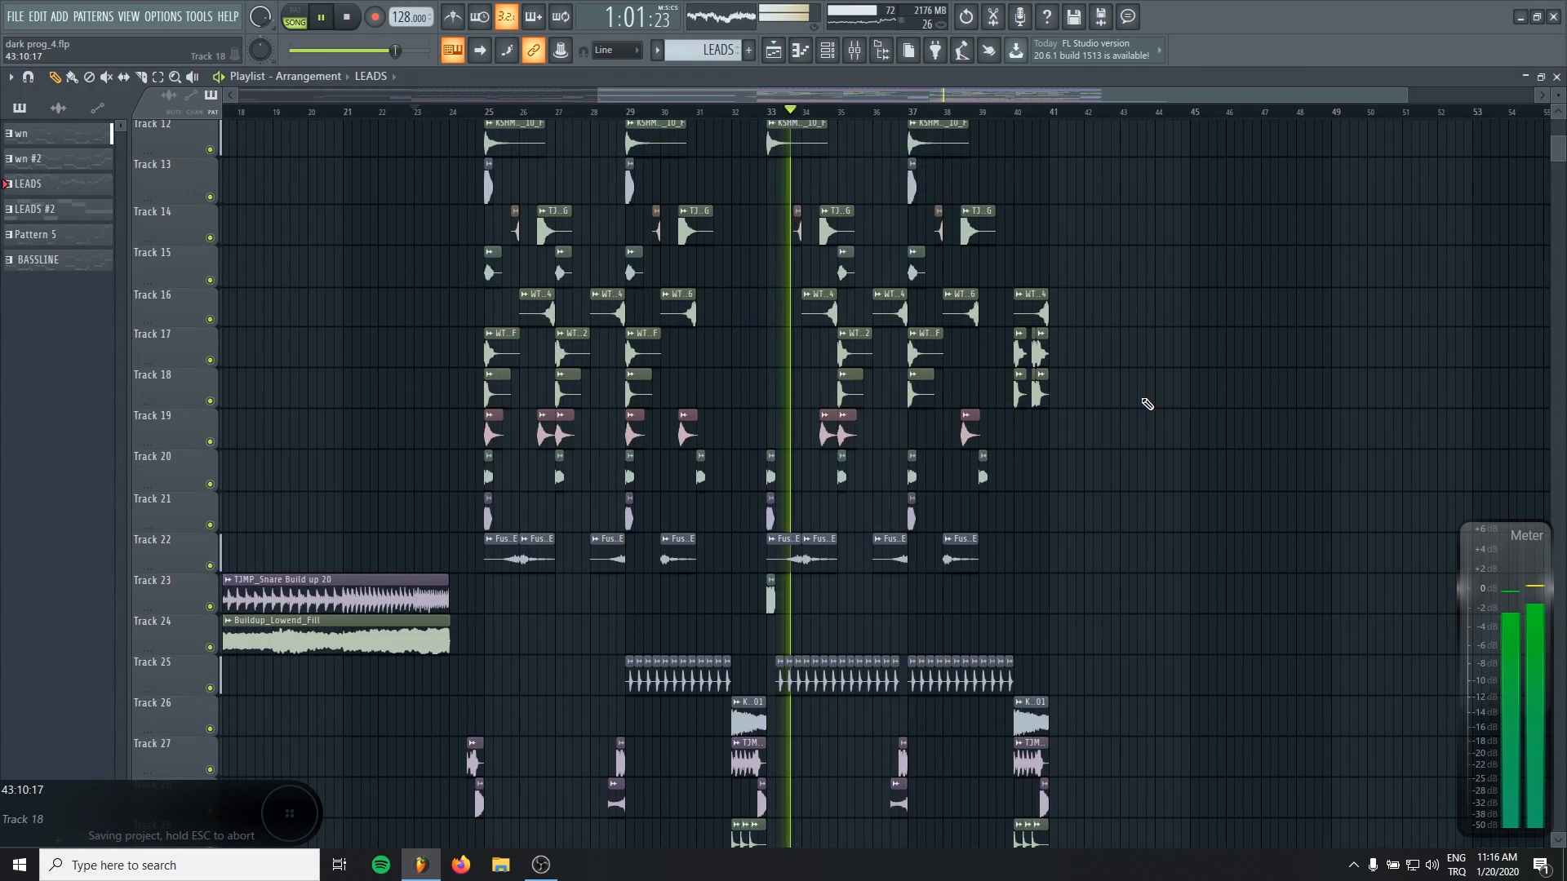
{"action": "scroll", "coordinate": [1149, 403], "scroll_direction": "up", "scroll_amount": 2}
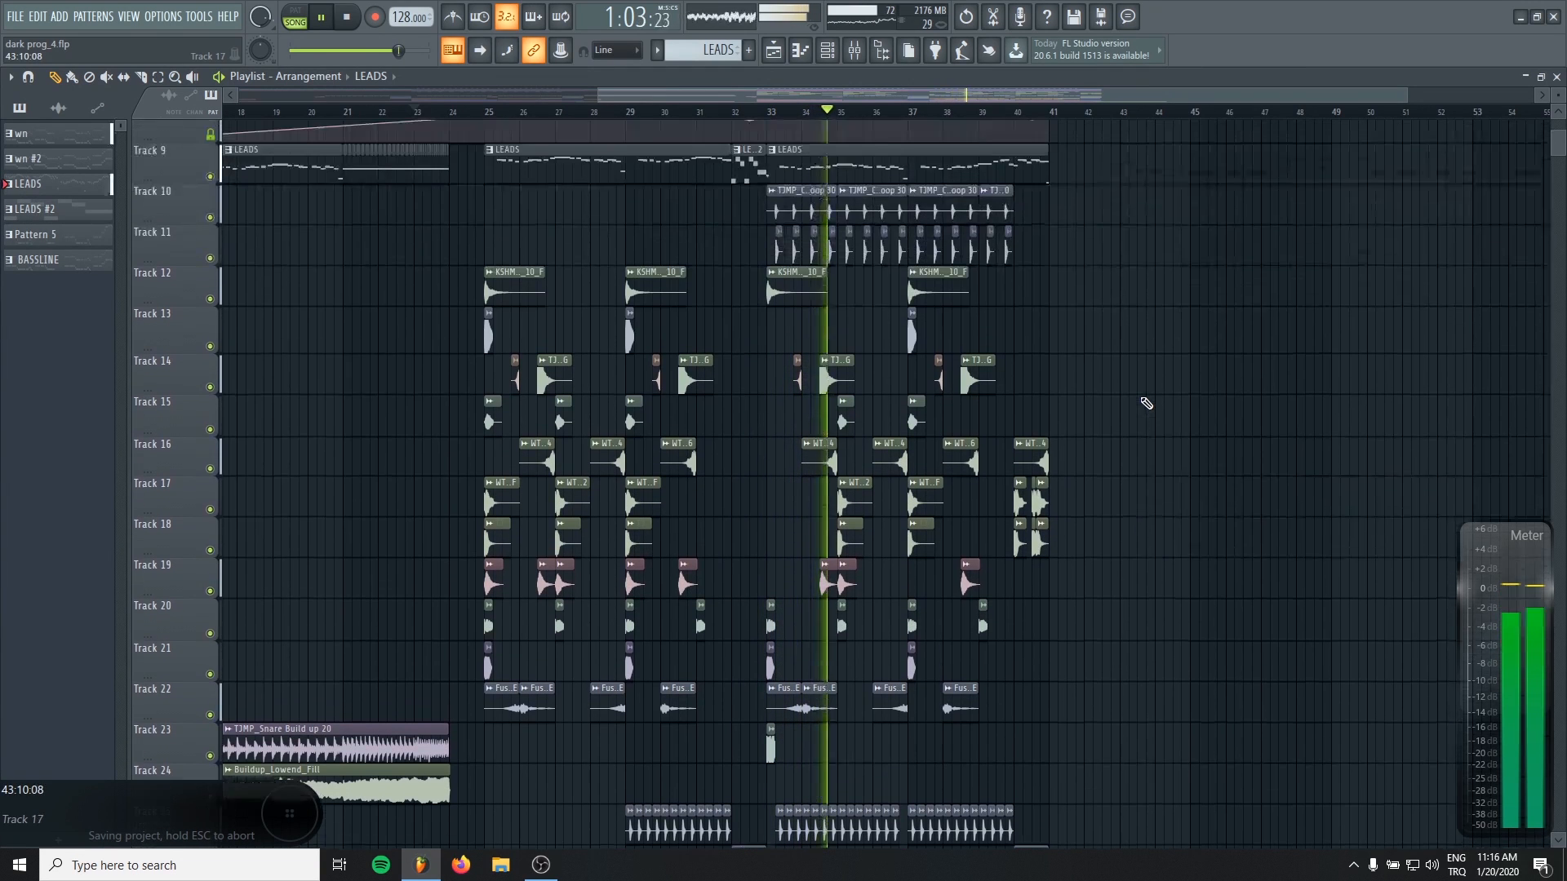
{"action": "scroll", "coordinate": [1148, 402], "scroll_direction": "up", "scroll_amount": 2}
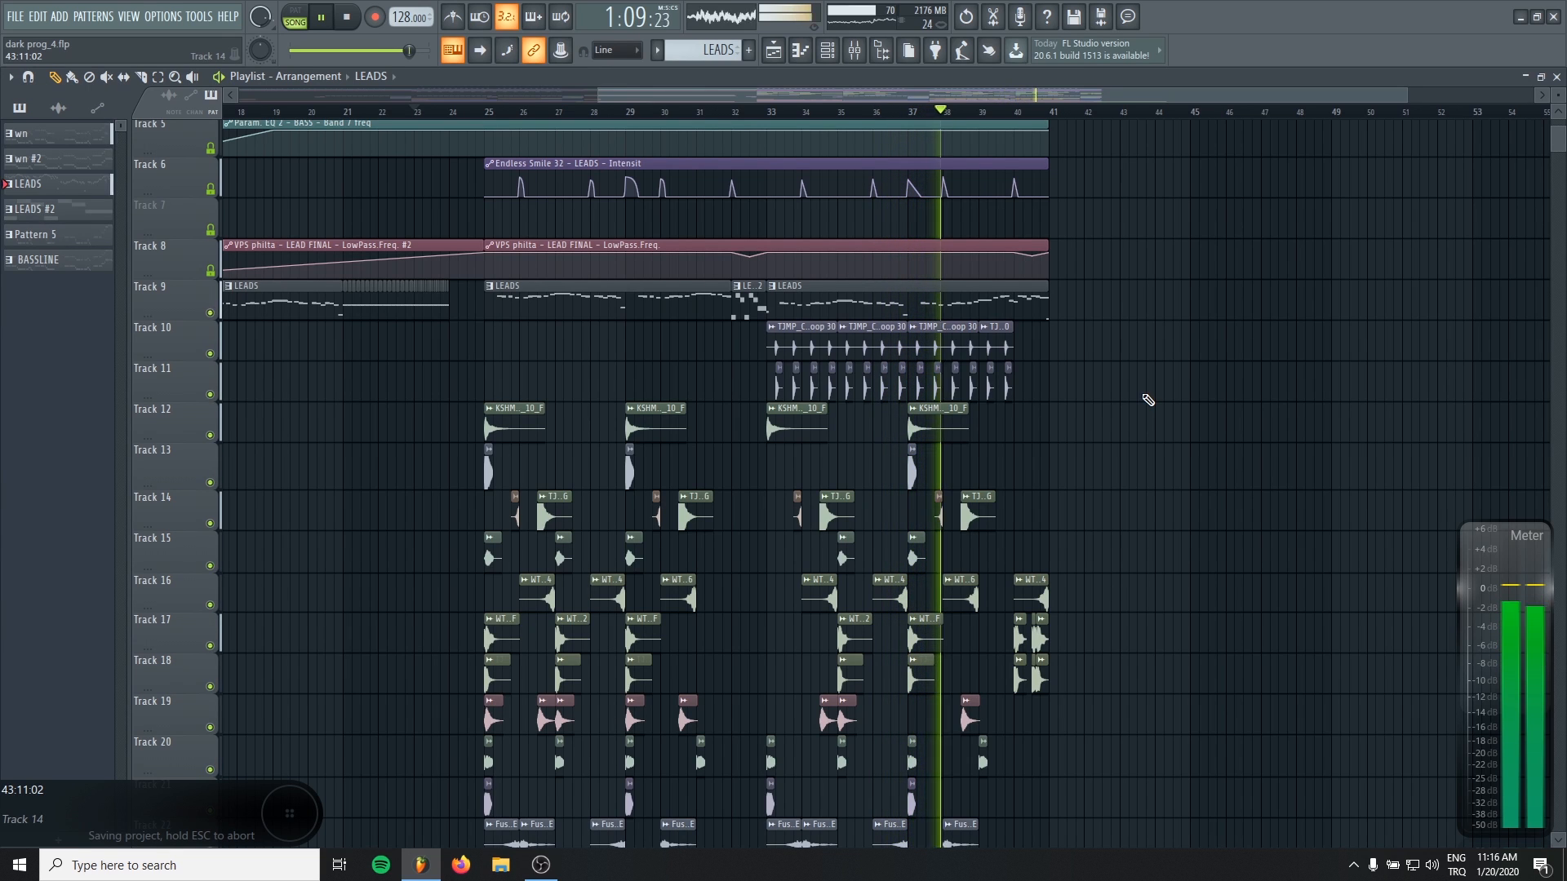
{"action": "scroll", "coordinate": [1149, 400], "scroll_direction": "up", "scroll_amount": 3}
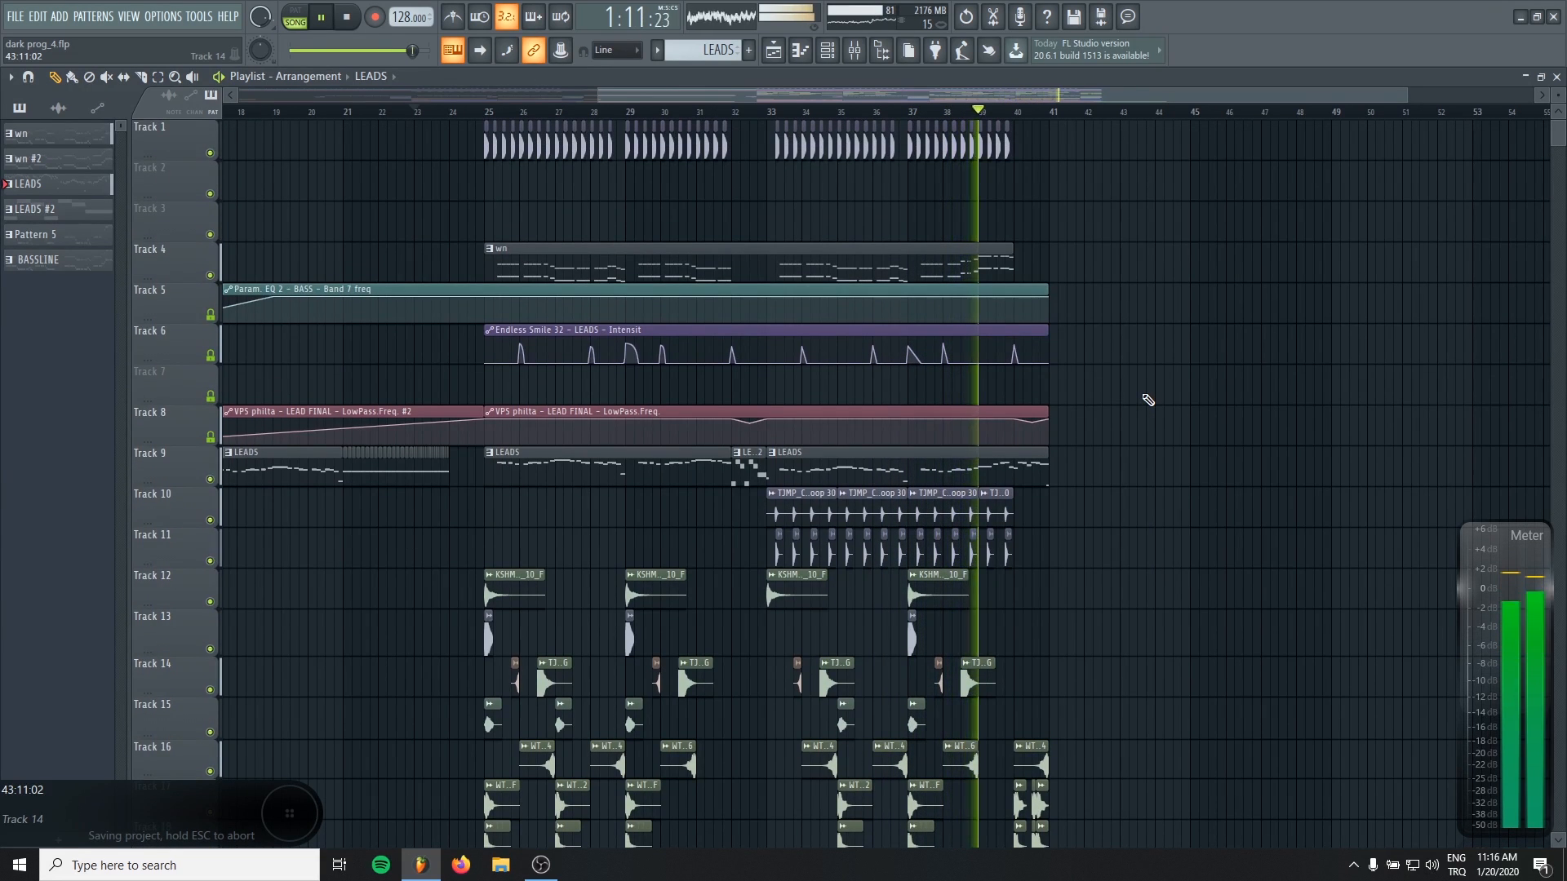